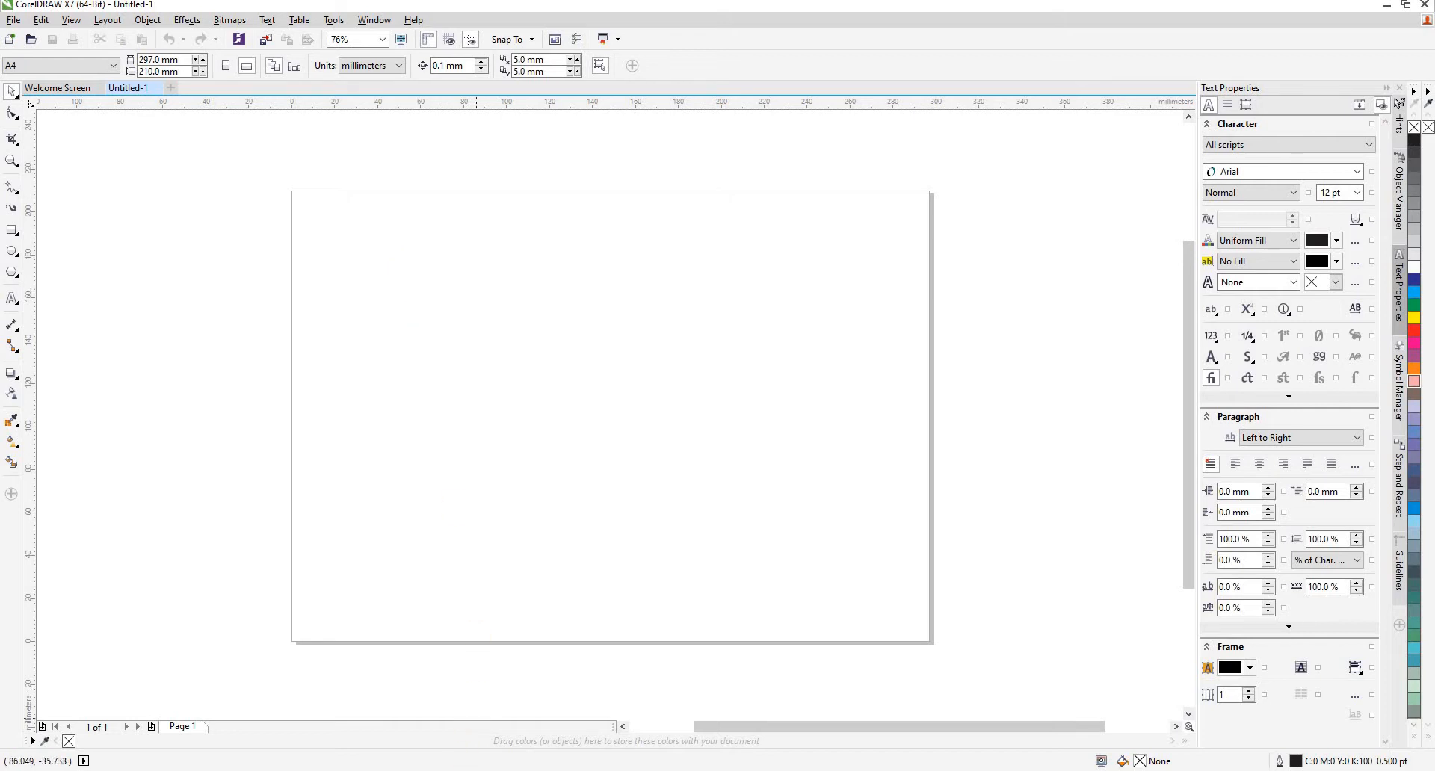
- Switch to the Visiting Card folder in File Explorer and copy the image business-card-template_79043-26
{"action": "key", "text": "alt+Tab"}
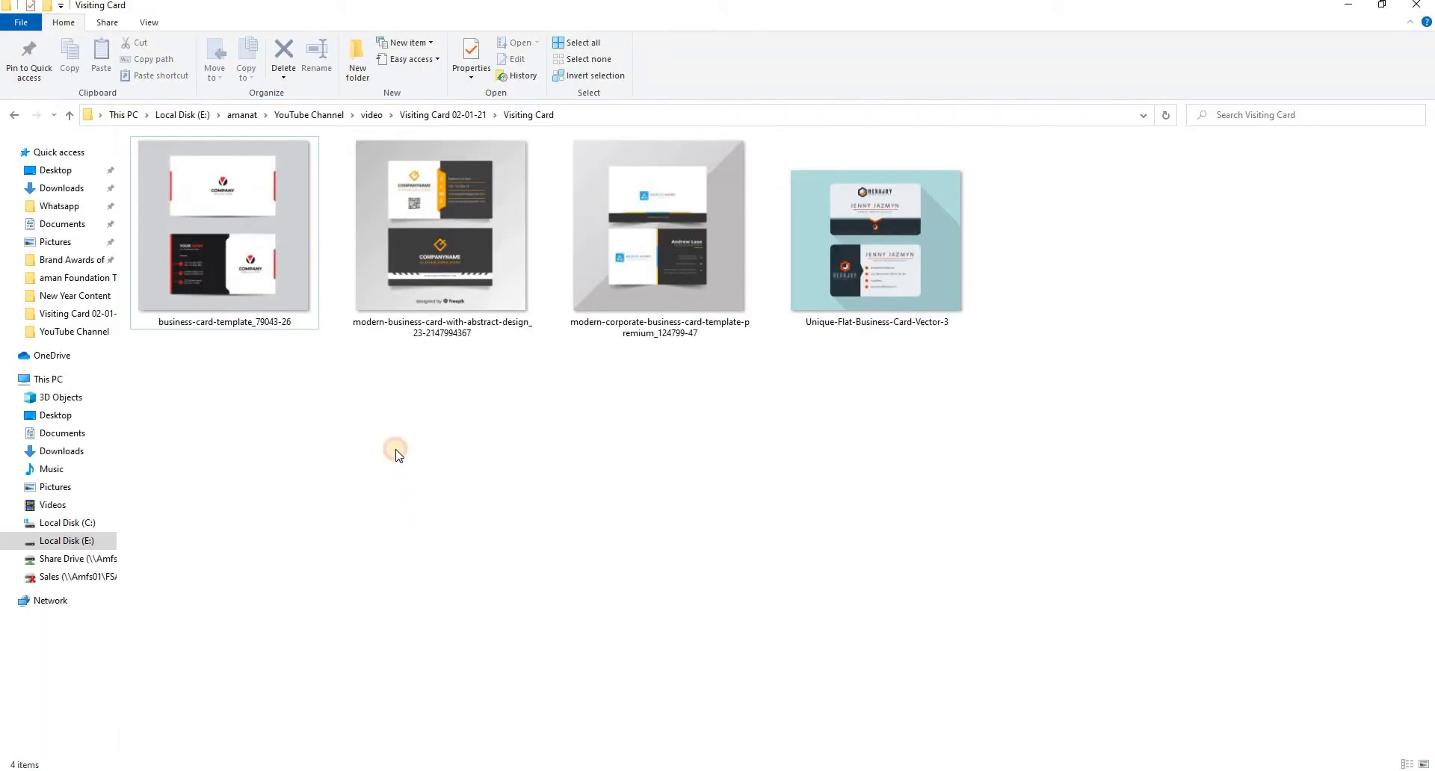
{"action": "left_click", "coordinate": [250, 263]}
{"action": "right_click", "coordinate": [247, 263]}
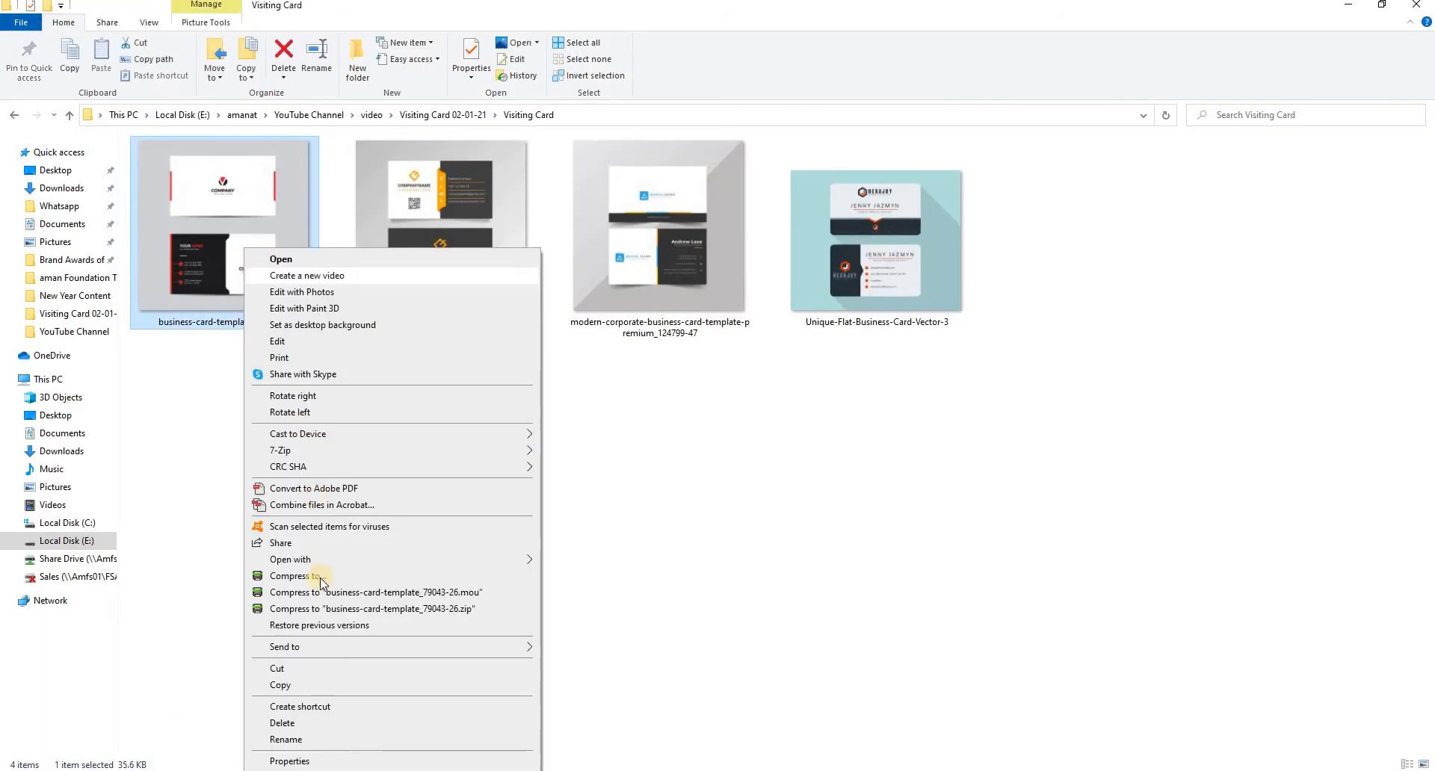
{"action": "left_click", "coordinate": [291, 686]}
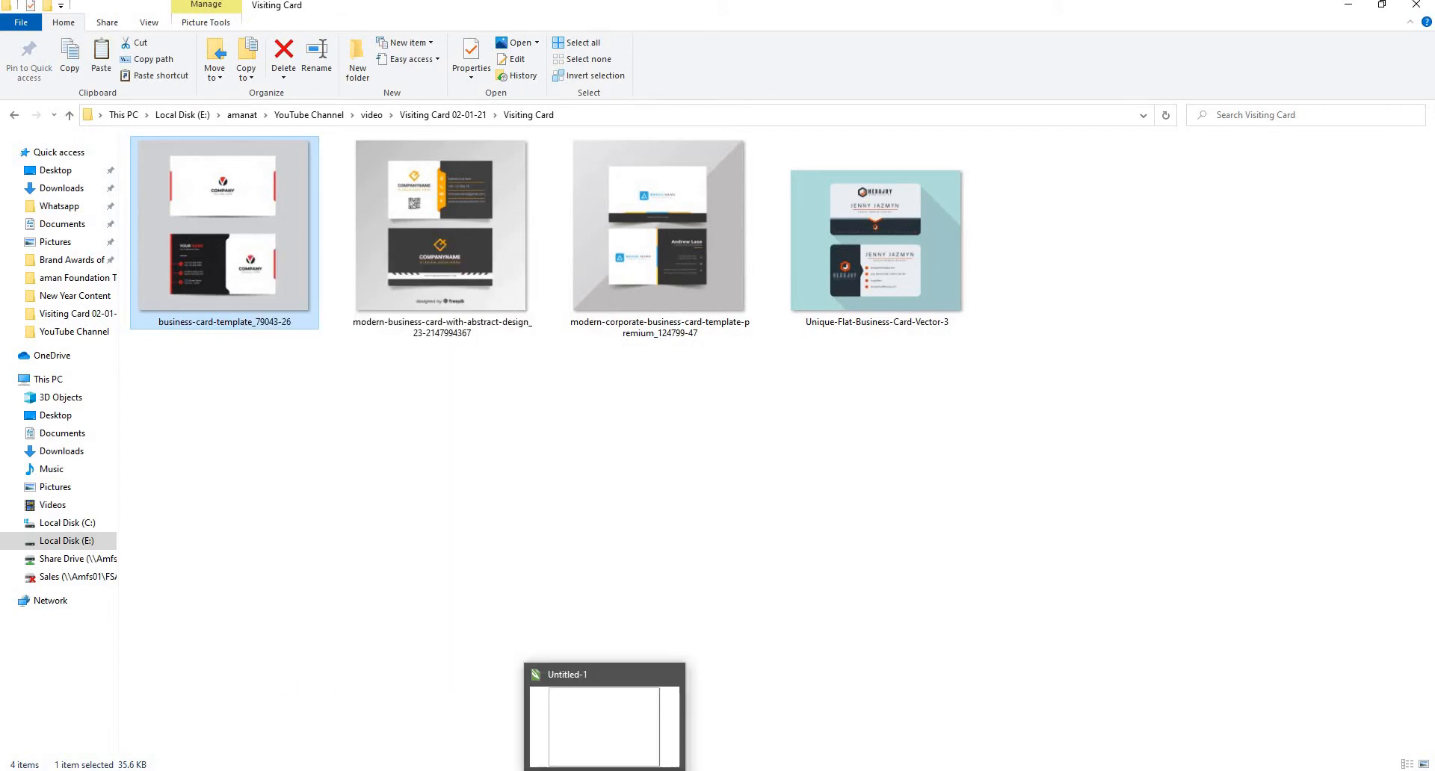
- Switch to CorelDRAW and paste the copied business card image onto the blank A4 page of Untitled-1
{"action": "left_click", "coordinate": [603, 770]}
{"action": "left_click", "coordinate": [522, 477]}
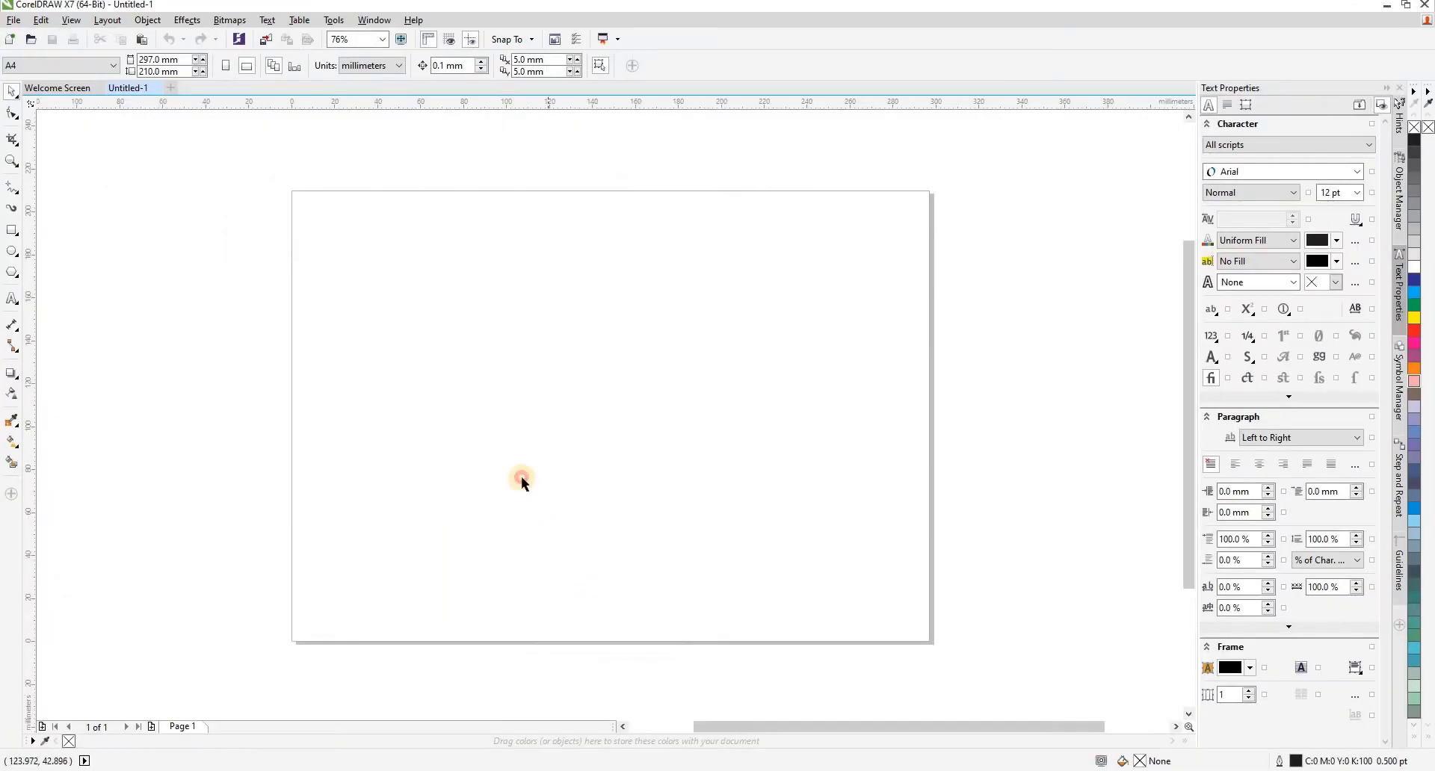
{"action": "right_click", "coordinate": [392, 279]}
{"action": "left_click", "coordinate": [443, 376]}
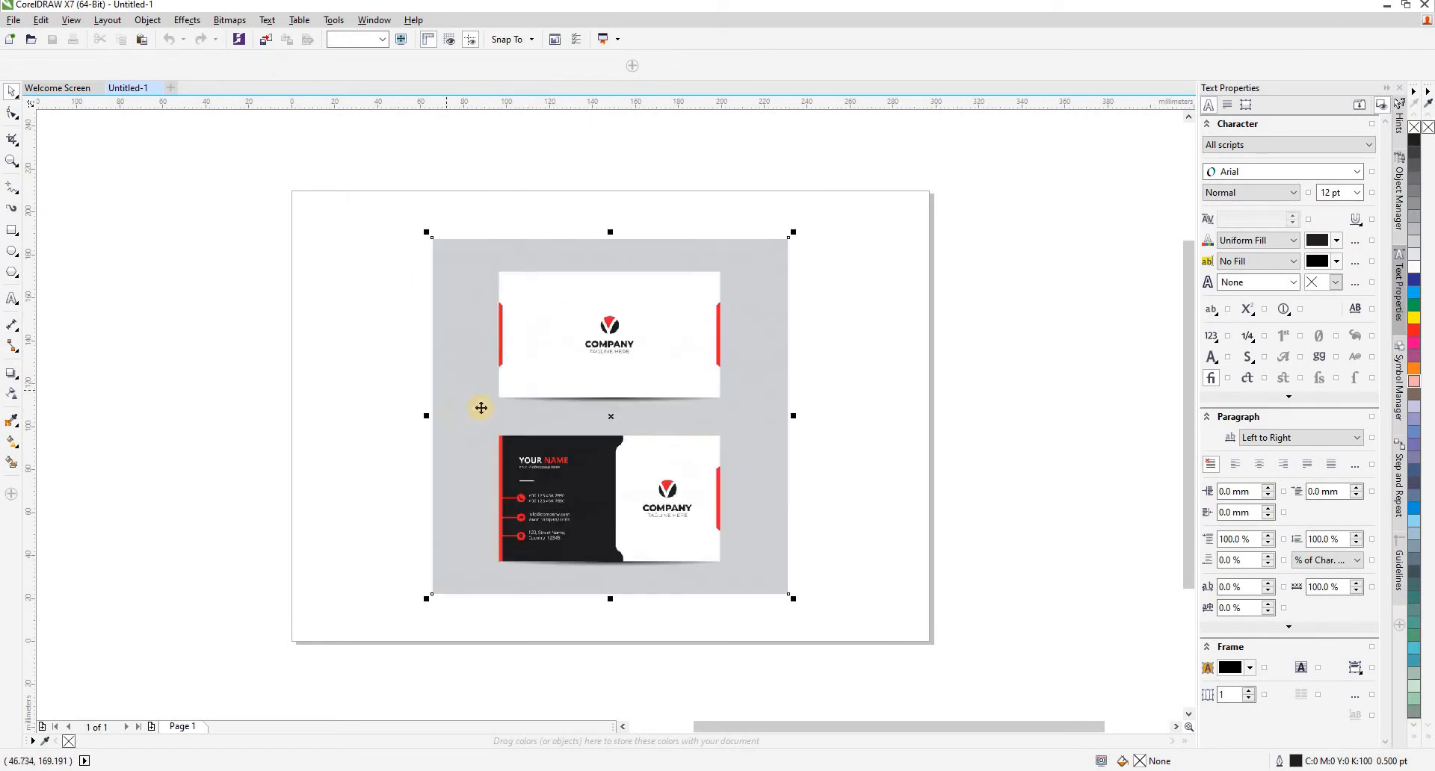
{"action": "left_click", "coordinate": [848, 399]}
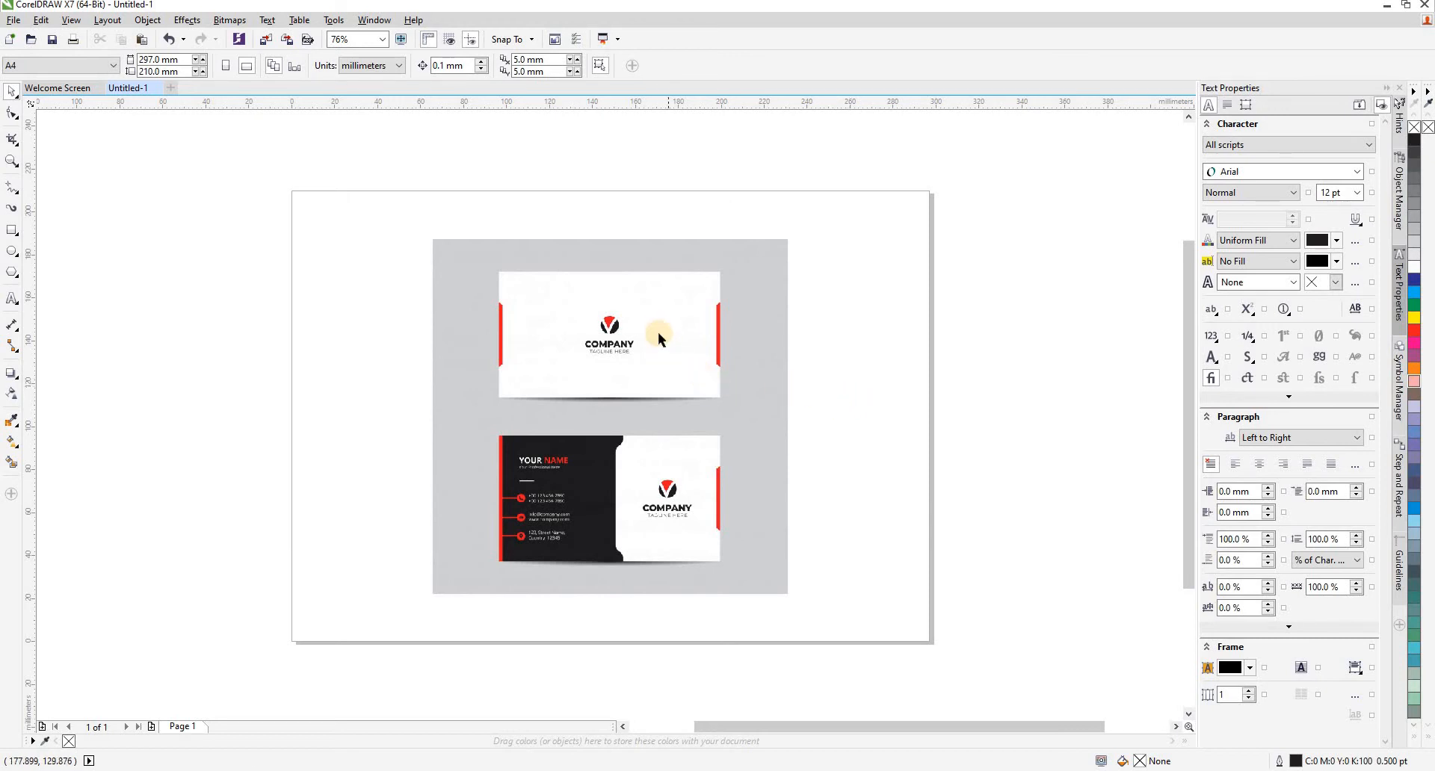
- Draw a rectangle of about 103 × 59 mm tracing the outline of the lower business card
{"action": "scroll", "coordinate": [658, 332], "scroll_direction": "up", "scroll_amount": 3}
{"action": "scroll", "coordinate": [590, 447], "scroll_direction": "down", "scroll_amount": 3}
{"action": "scroll", "coordinate": [590, 446], "scroll_direction": "up", "scroll_amount": 3}
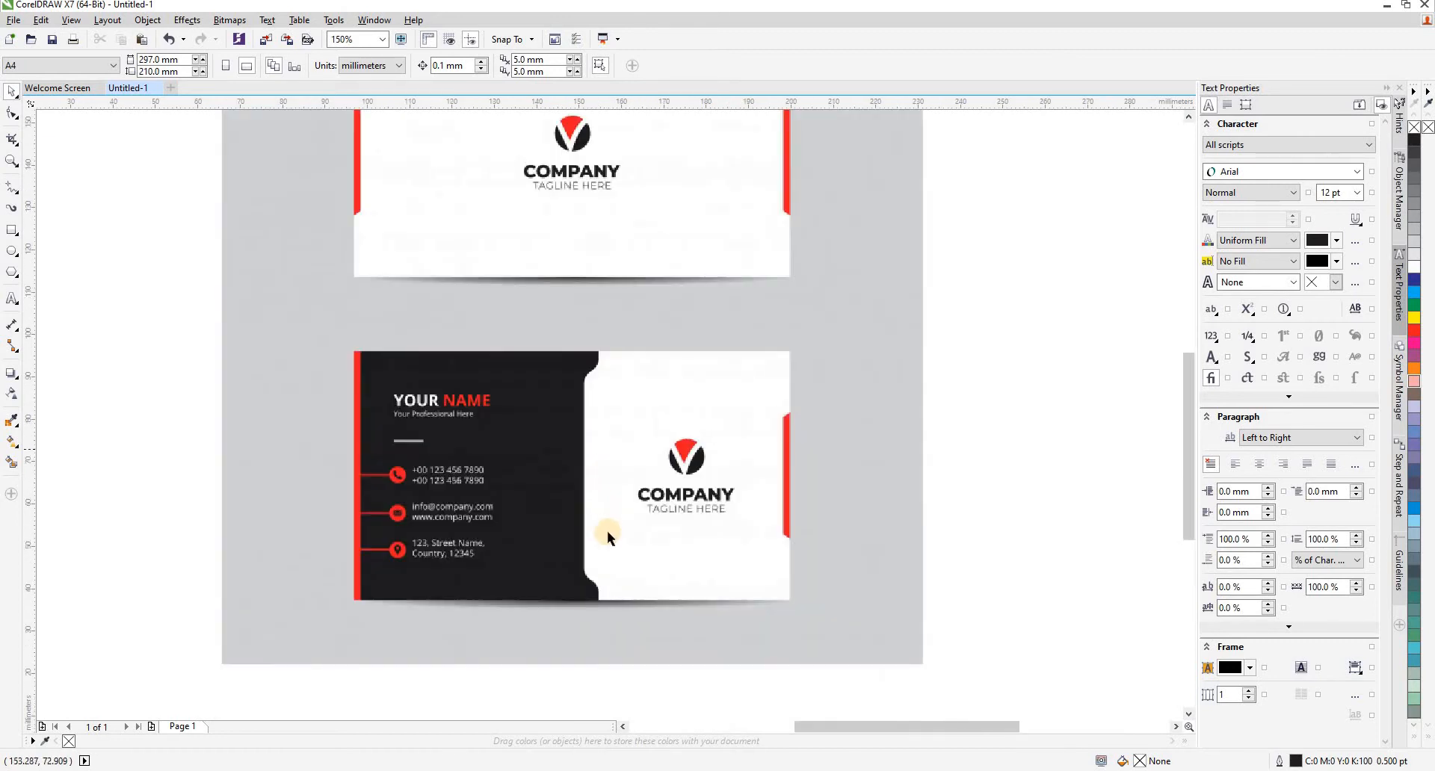
{"action": "scroll", "coordinate": [616, 518], "scroll_direction": "up", "scroll_amount": 2}
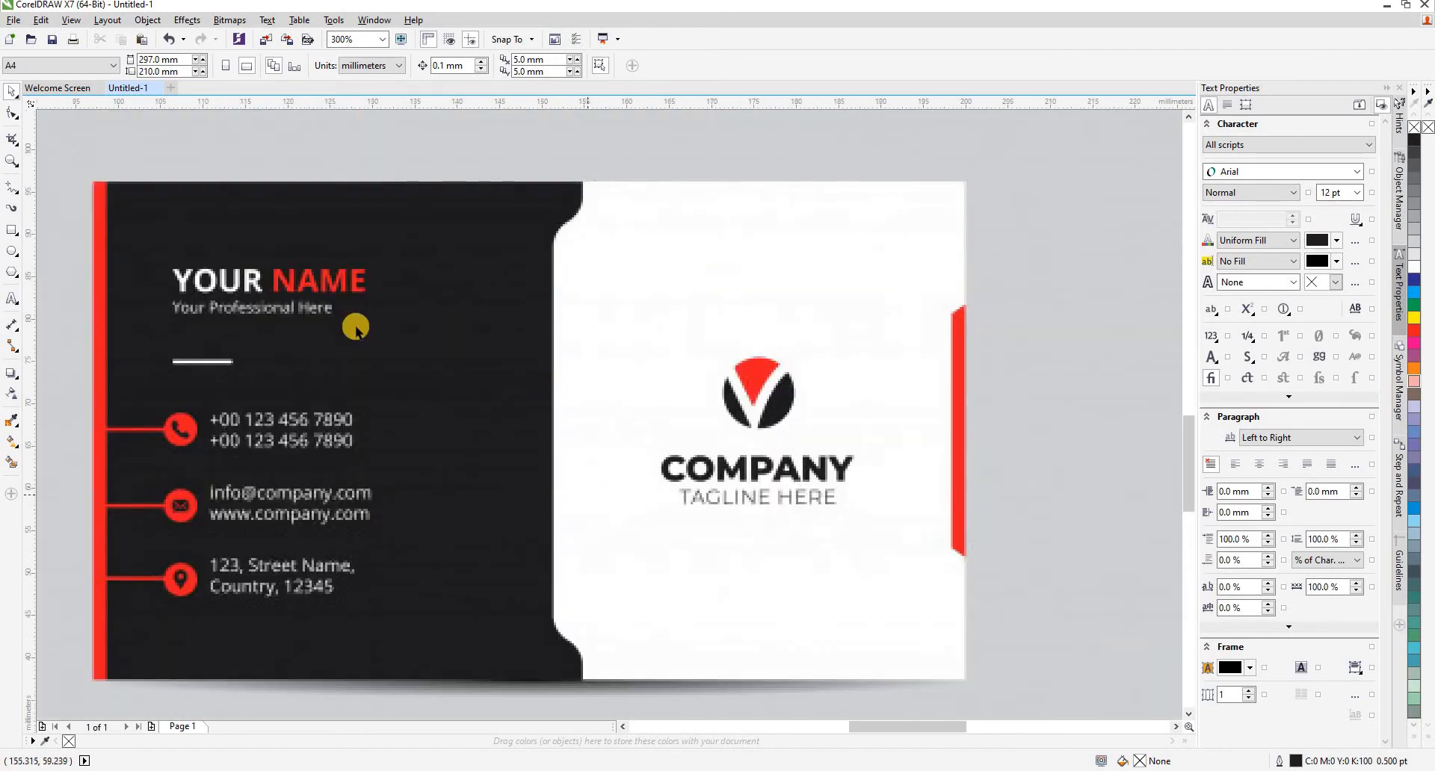
{"action": "left_click", "coordinate": [12, 230]}
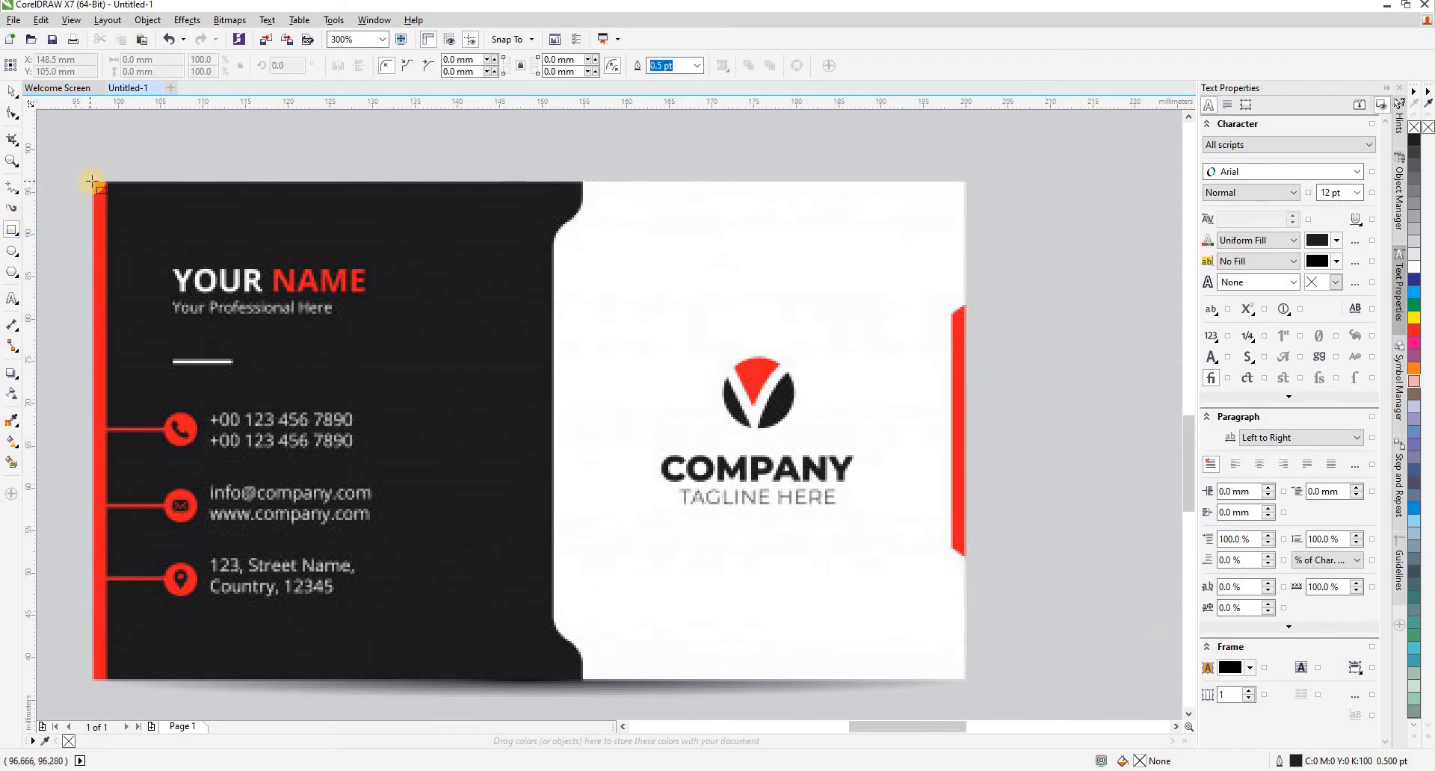
{"action": "left_click_drag", "start_coordinate": [91, 182], "coordinate": [966, 679]}
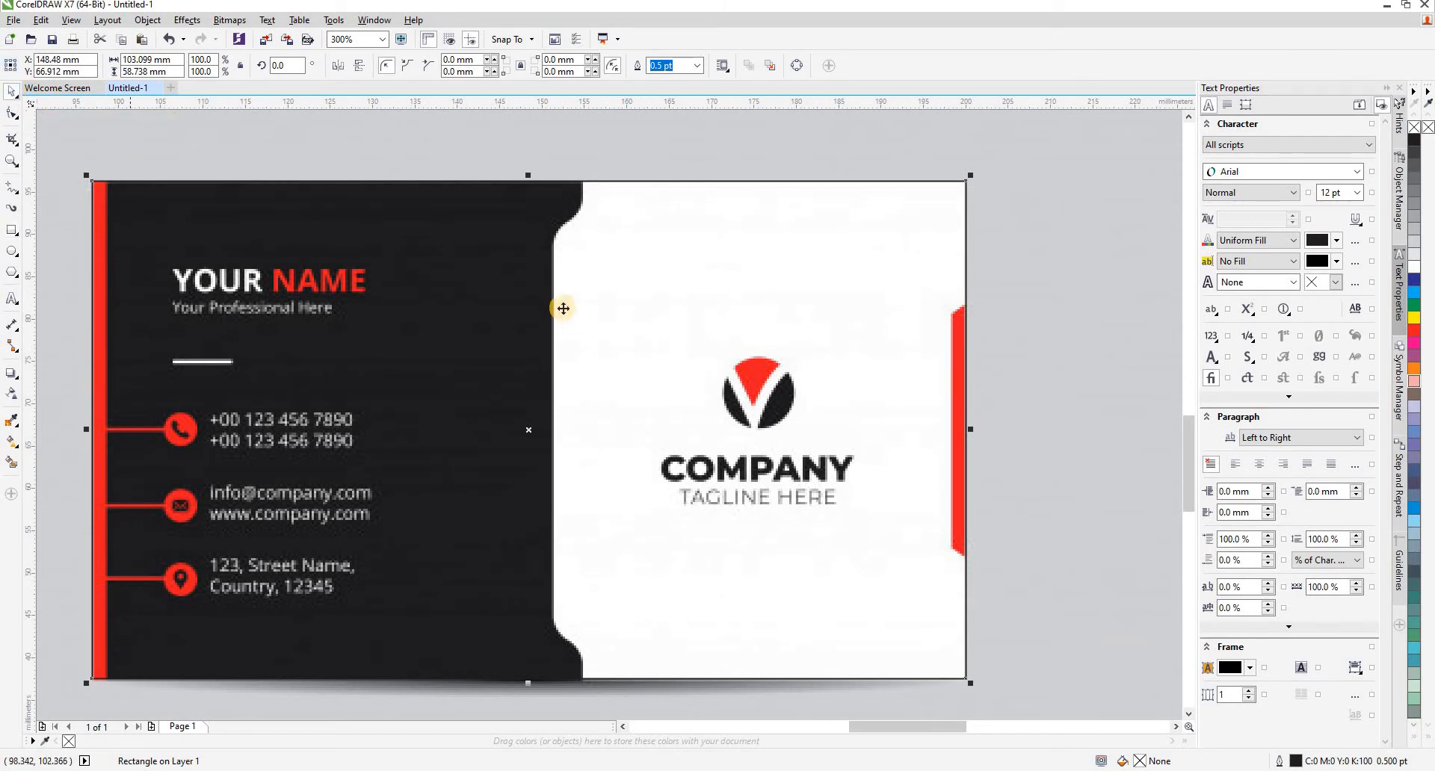
- Draw a circle about 8.7 mm in diameter around the round logo on the lower card
{"action": "left_click", "coordinate": [12, 252]}
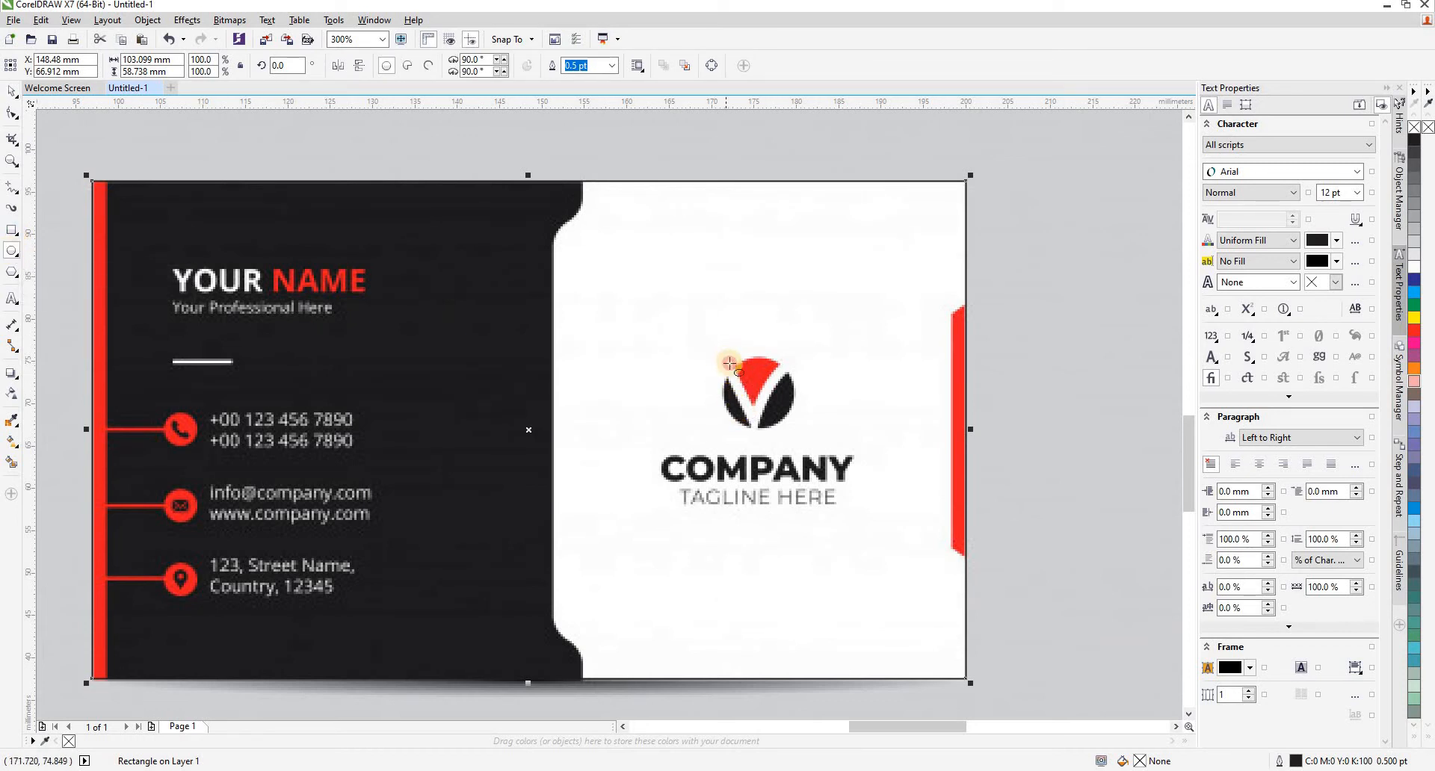
{"action": "left_click_drag", "start_coordinate": [722, 356], "coordinate": [796, 425]}
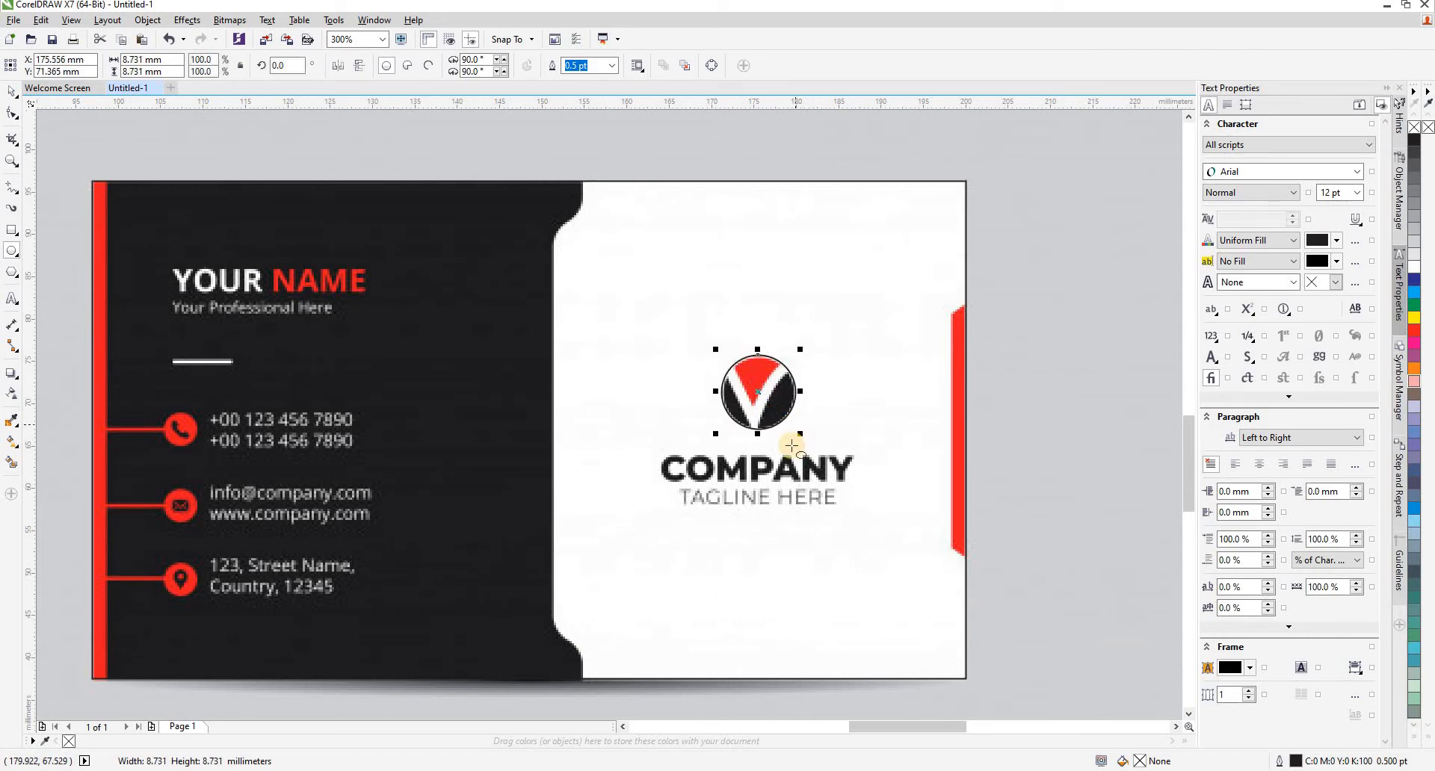
{"action": "left_click", "coordinate": [652, 371]}
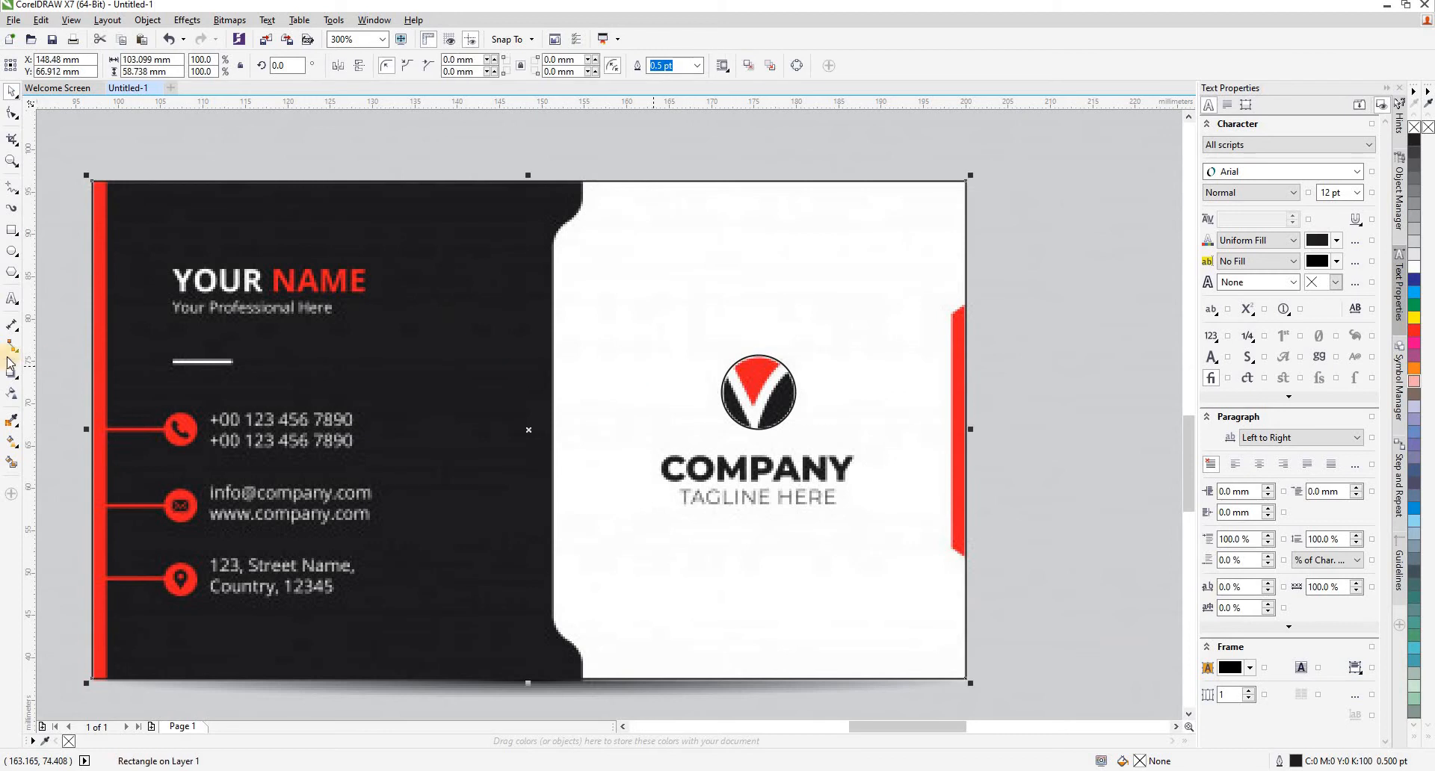
- Trace the V-shaped edge of the logo's red wedge with a B-Spline about 5.7 × 5 mm, ending both sides on the circle
{"action": "left_click", "coordinate": [11, 193]}
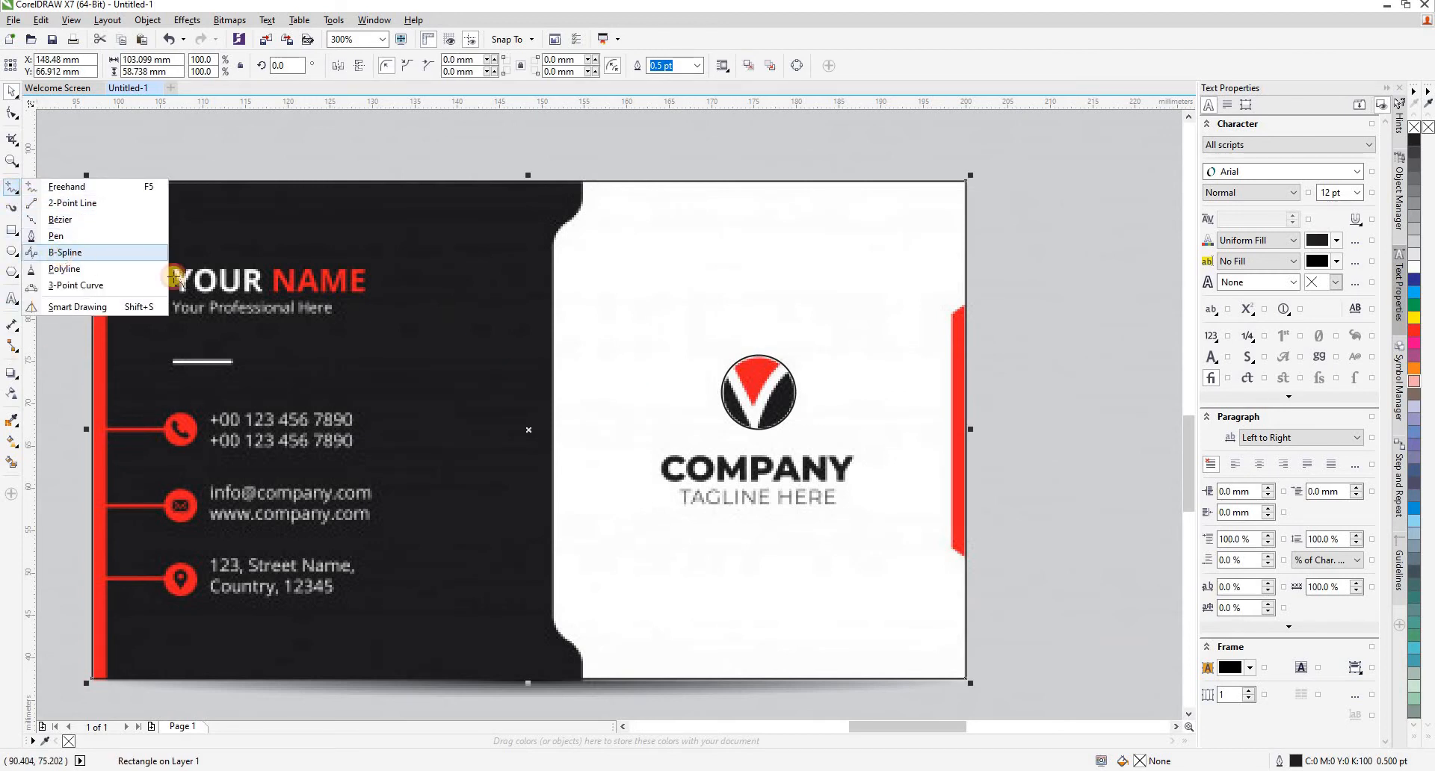
{"action": "left_click", "coordinate": [65, 252]}
{"action": "scroll", "coordinate": [755, 381], "scroll_direction": "up", "scroll_amount": 2}
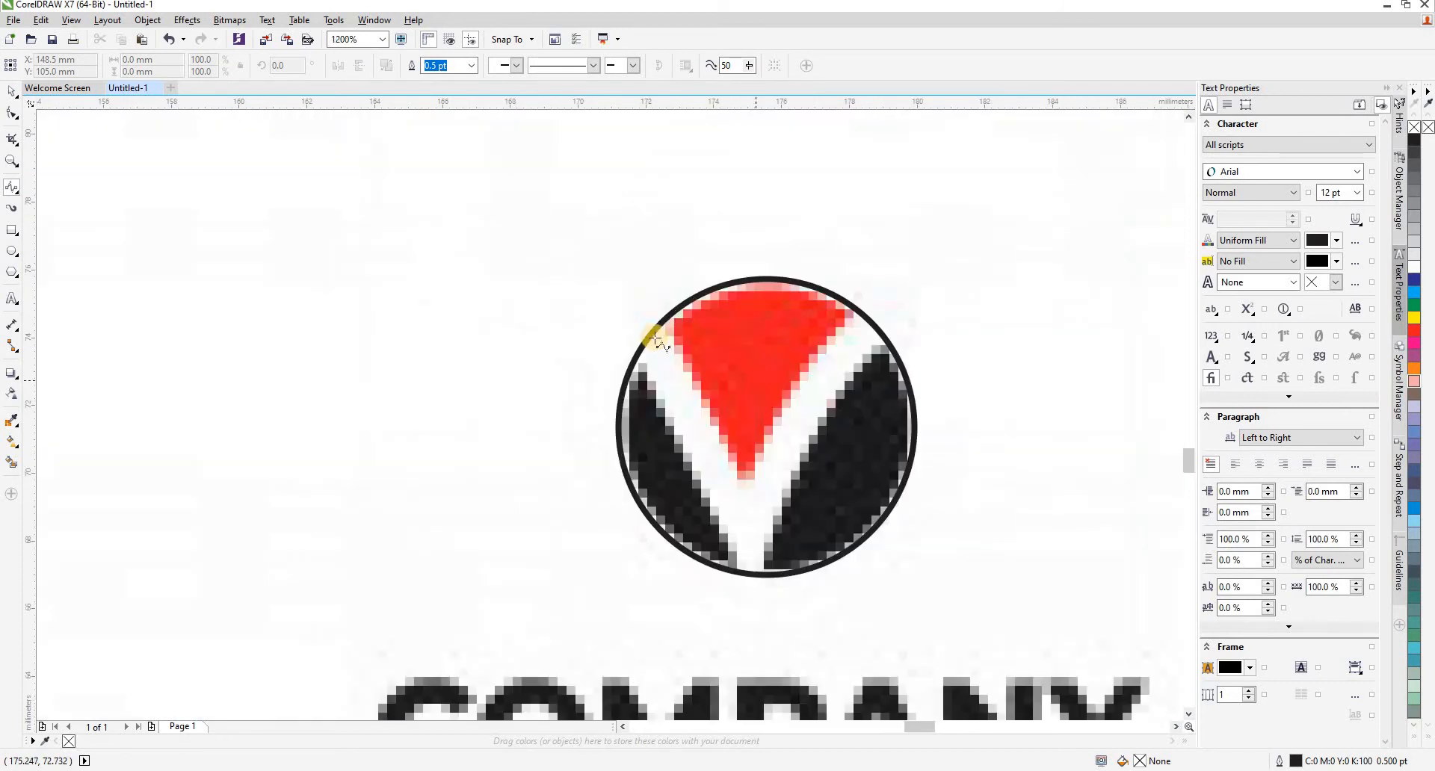
{"action": "left_click", "coordinate": [661, 322]}
{"action": "left_click", "coordinate": [678, 345]}
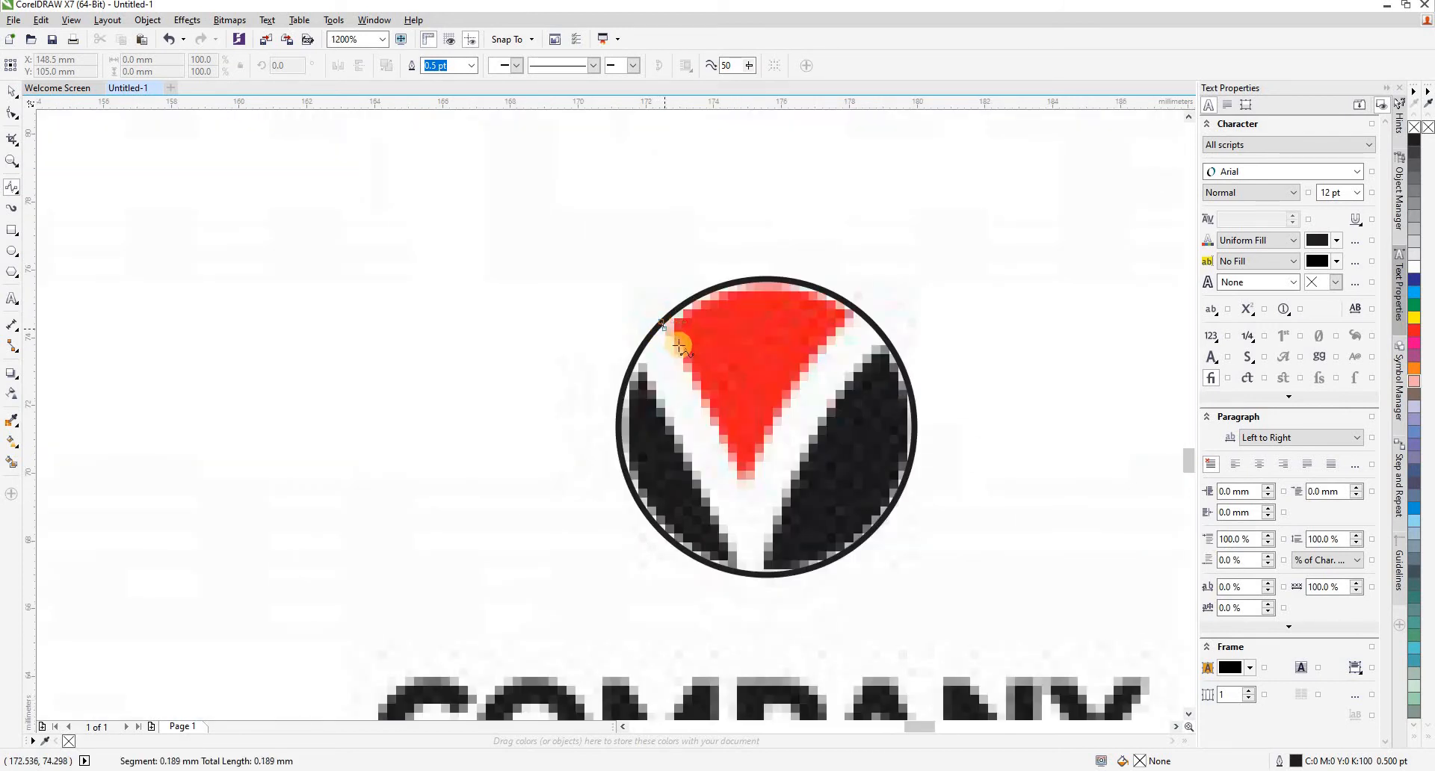
{"action": "left_click", "coordinate": [706, 403]}
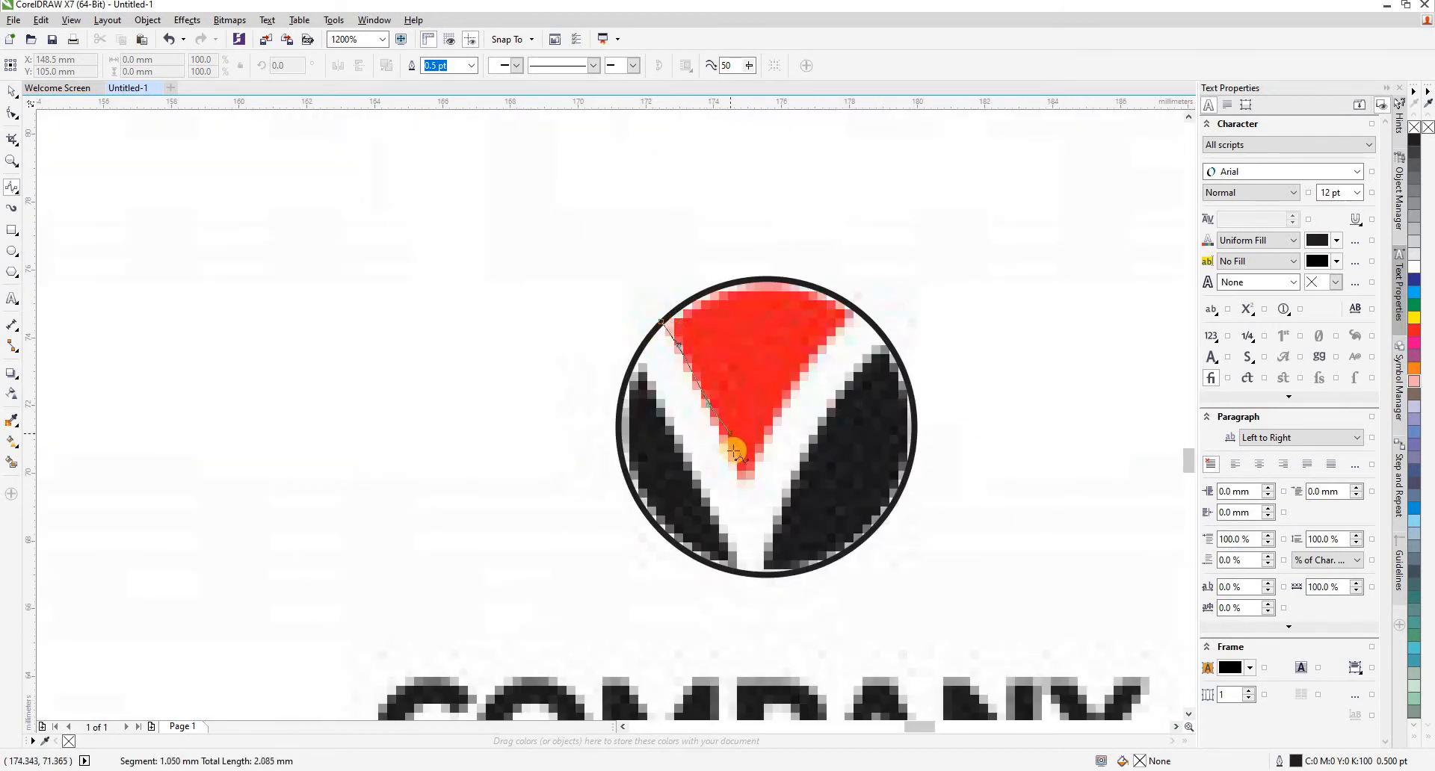
{"action": "left_click", "coordinate": [735, 457]}
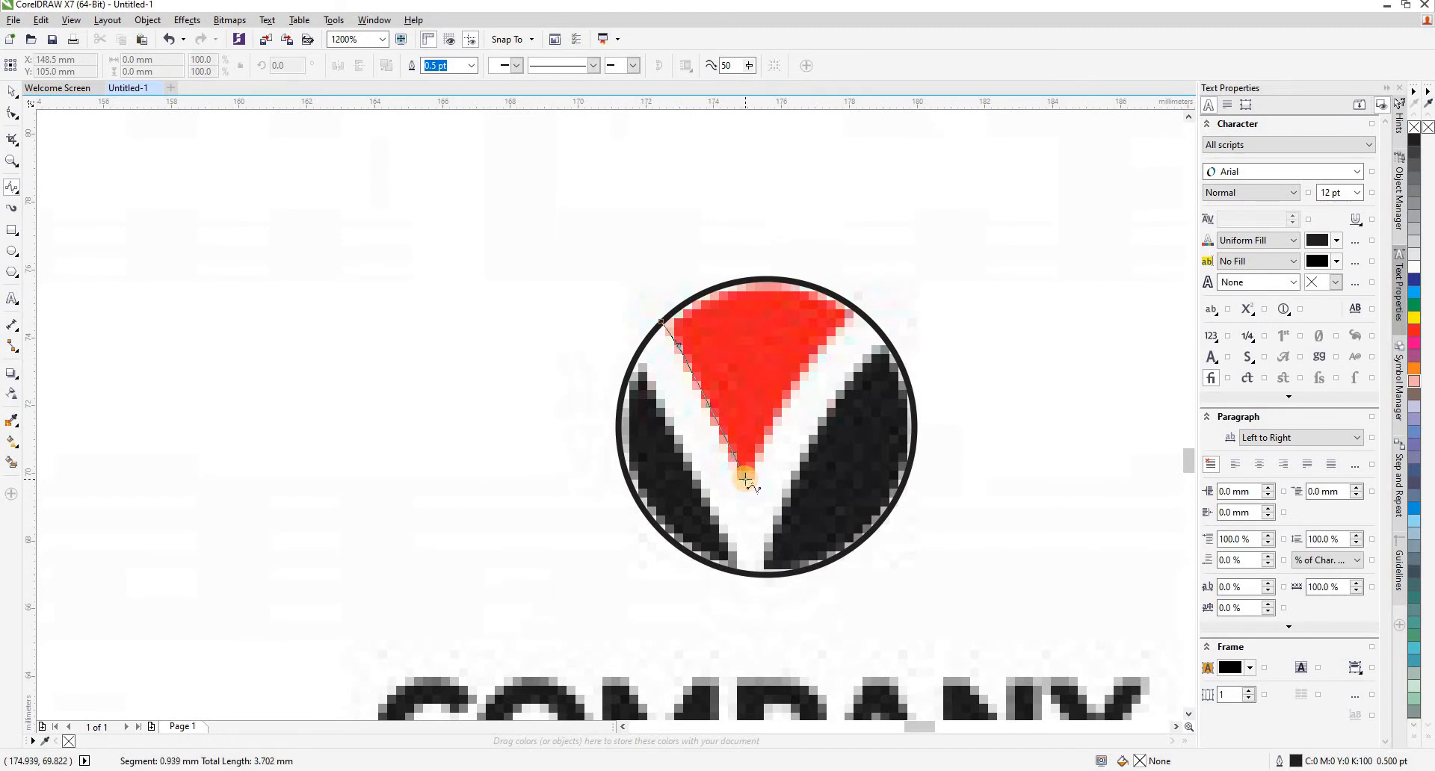
{"action": "left_click", "coordinate": [745, 476]}
{"action": "left_click", "coordinate": [757, 445]}
{"action": "left_click", "coordinate": [766, 426]}
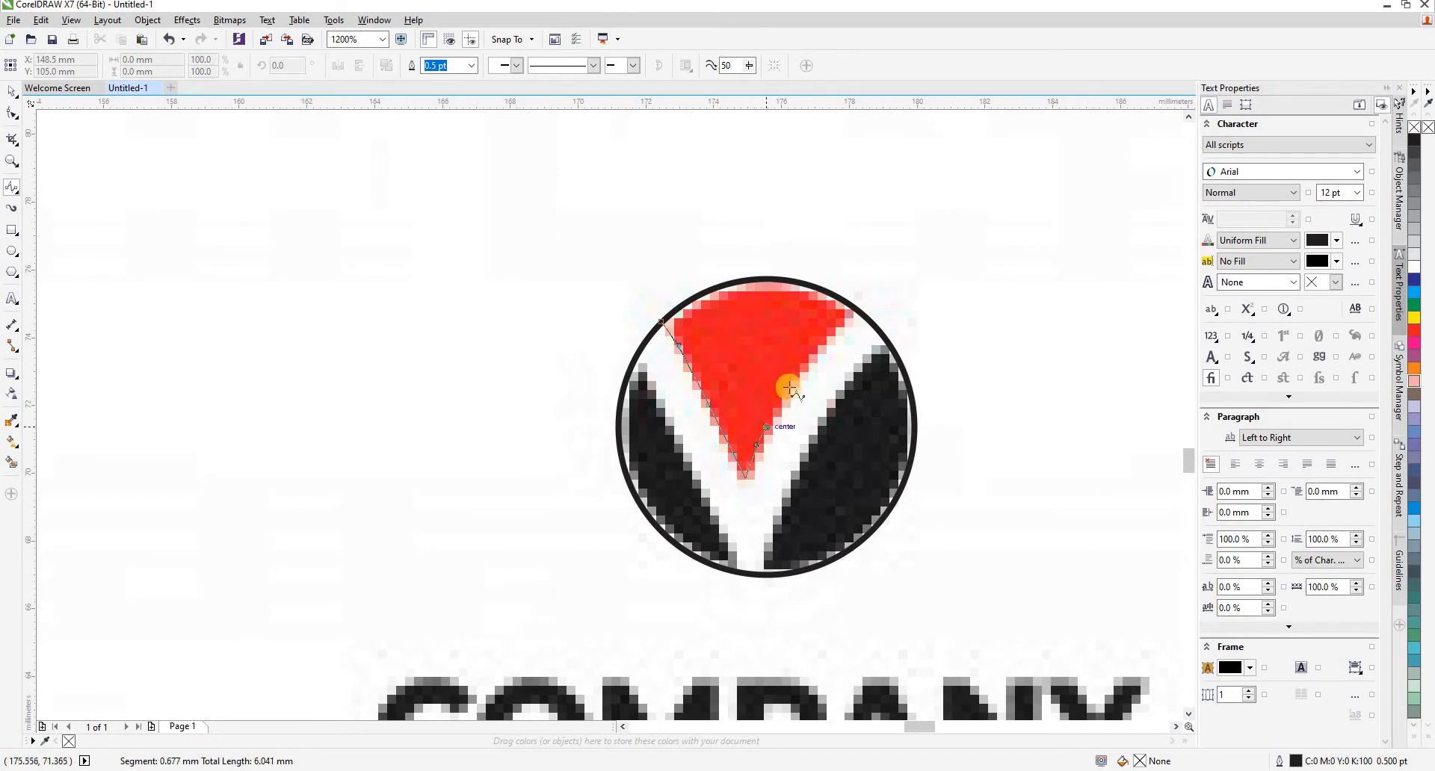
{"action": "left_click", "coordinate": [831, 337]}
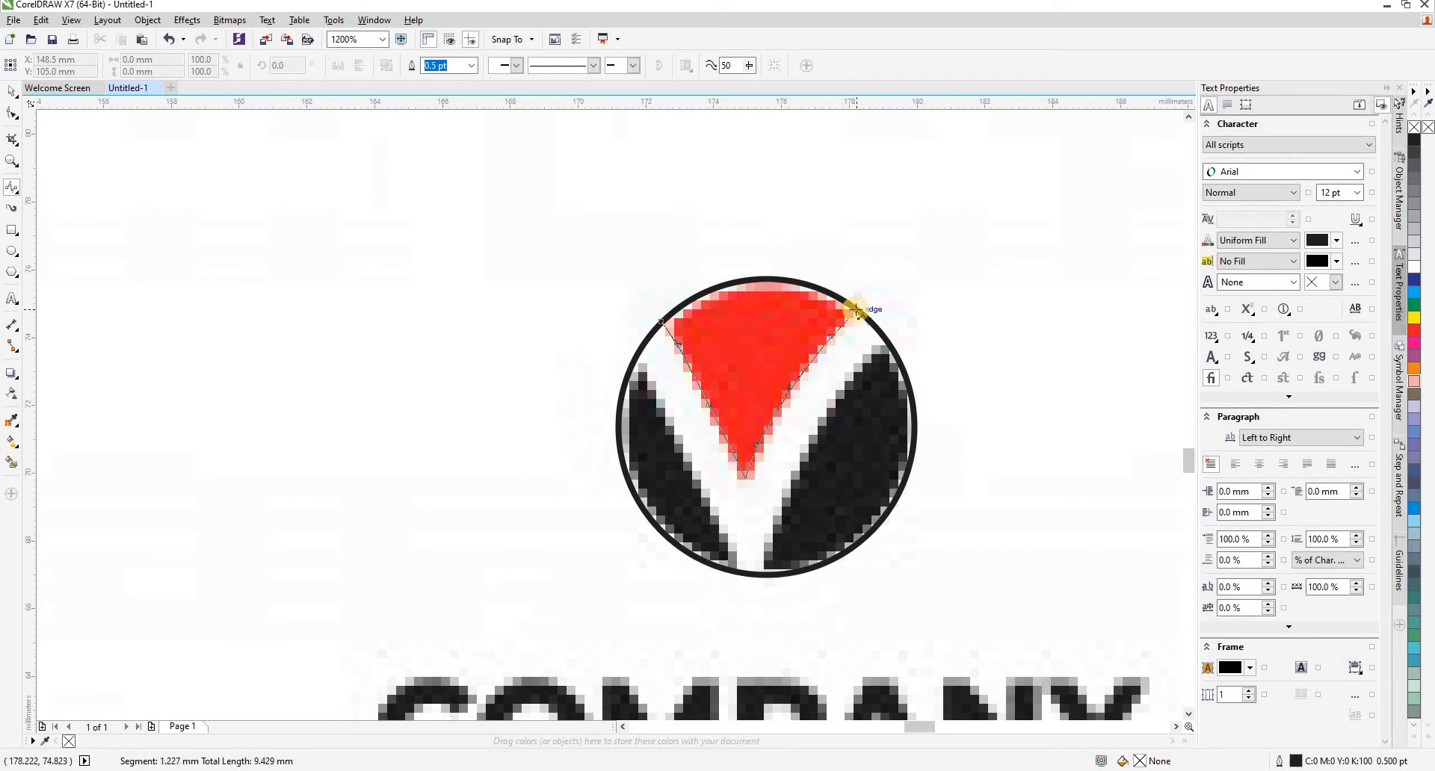
{"action": "double_click", "coordinate": [856, 308]}
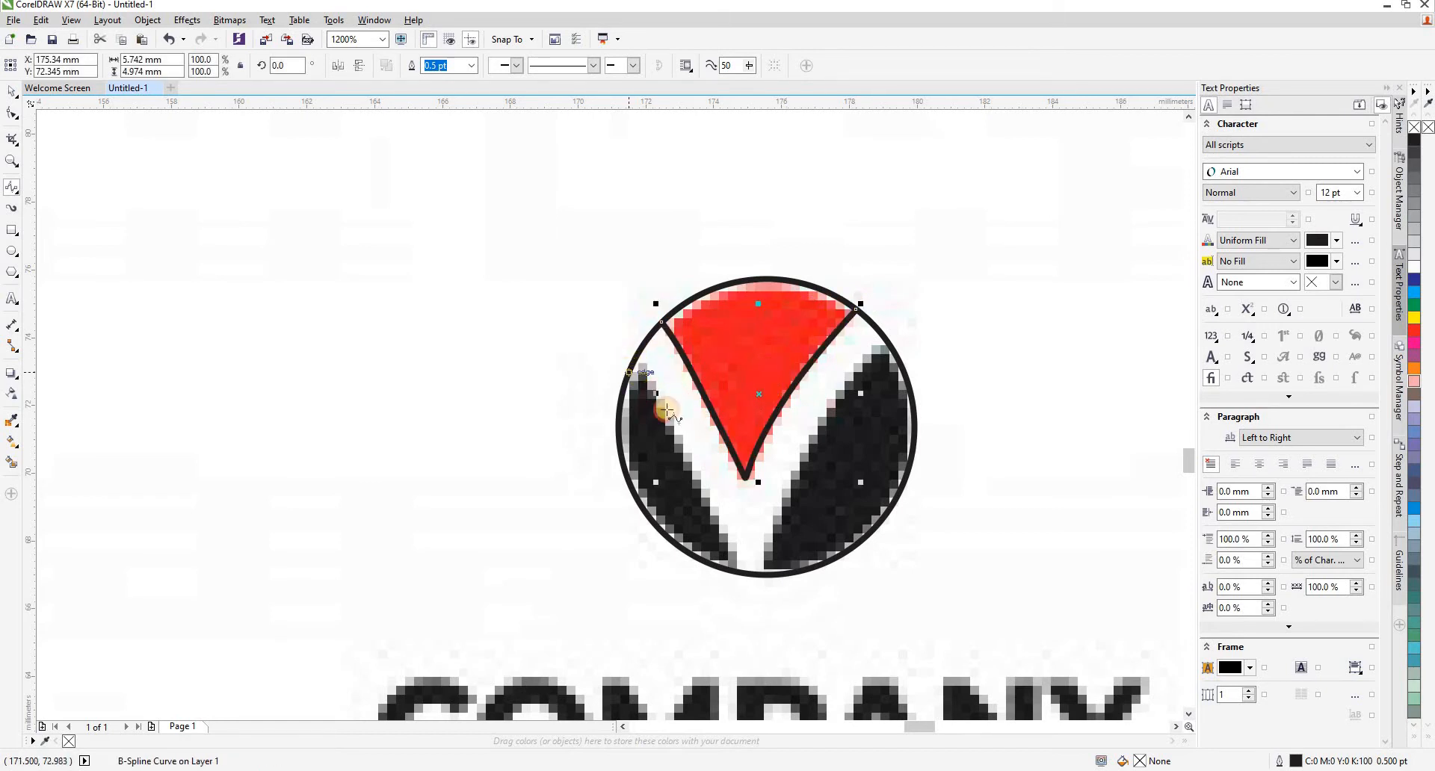
- Trace the inner edge of the logo's left black section with a B-Spline running from circle edge to circle edge
{"action": "left_click", "coordinate": [631, 371]}
{"action": "left_click", "coordinate": [703, 487]}
{"action": "left_click", "coordinate": [719, 531]}
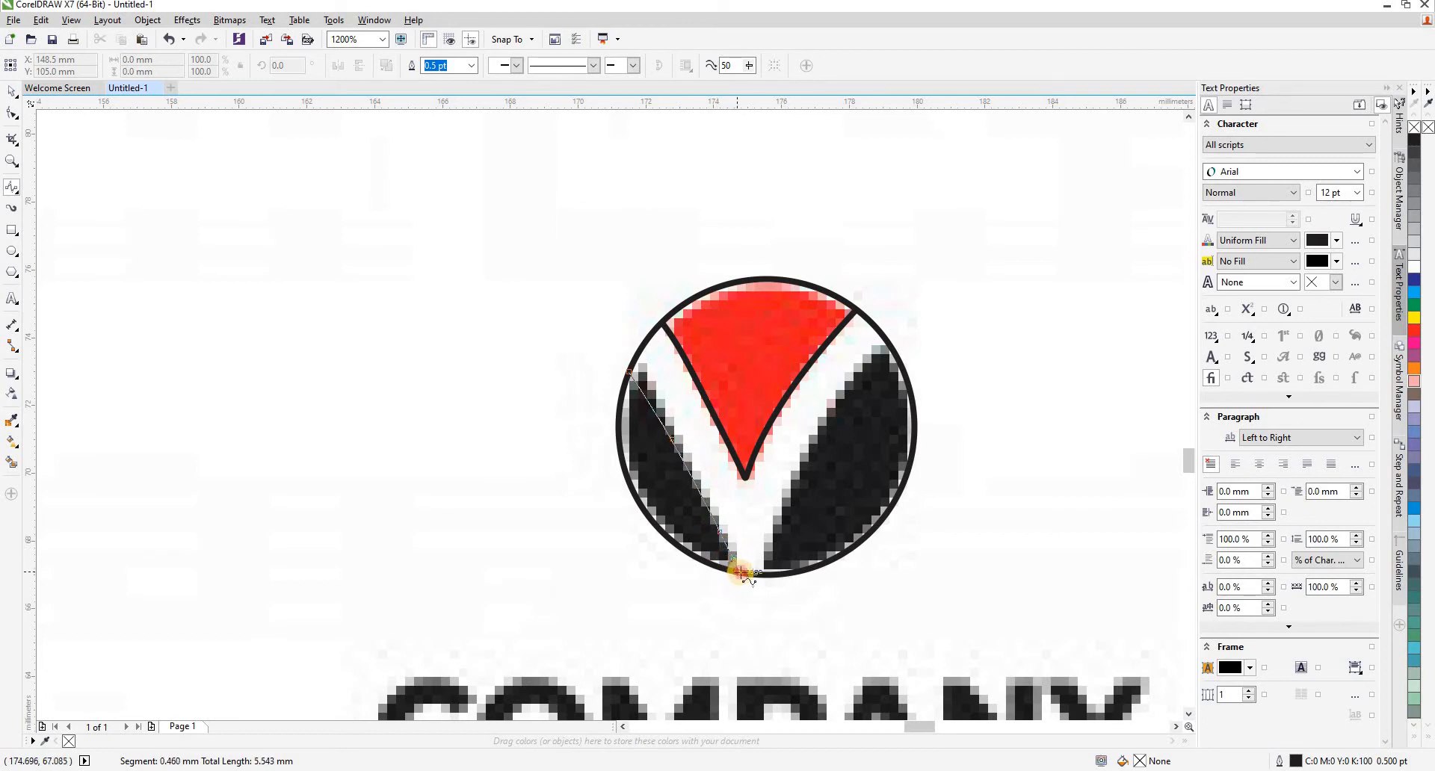
{"action": "double_click", "coordinate": [740, 572]}
- Trace the inner edge of the logo's right black section with a B-Spline about 3.7 × 6.8 mm, ending on the circle
{"action": "left_click", "coordinate": [887, 344]}
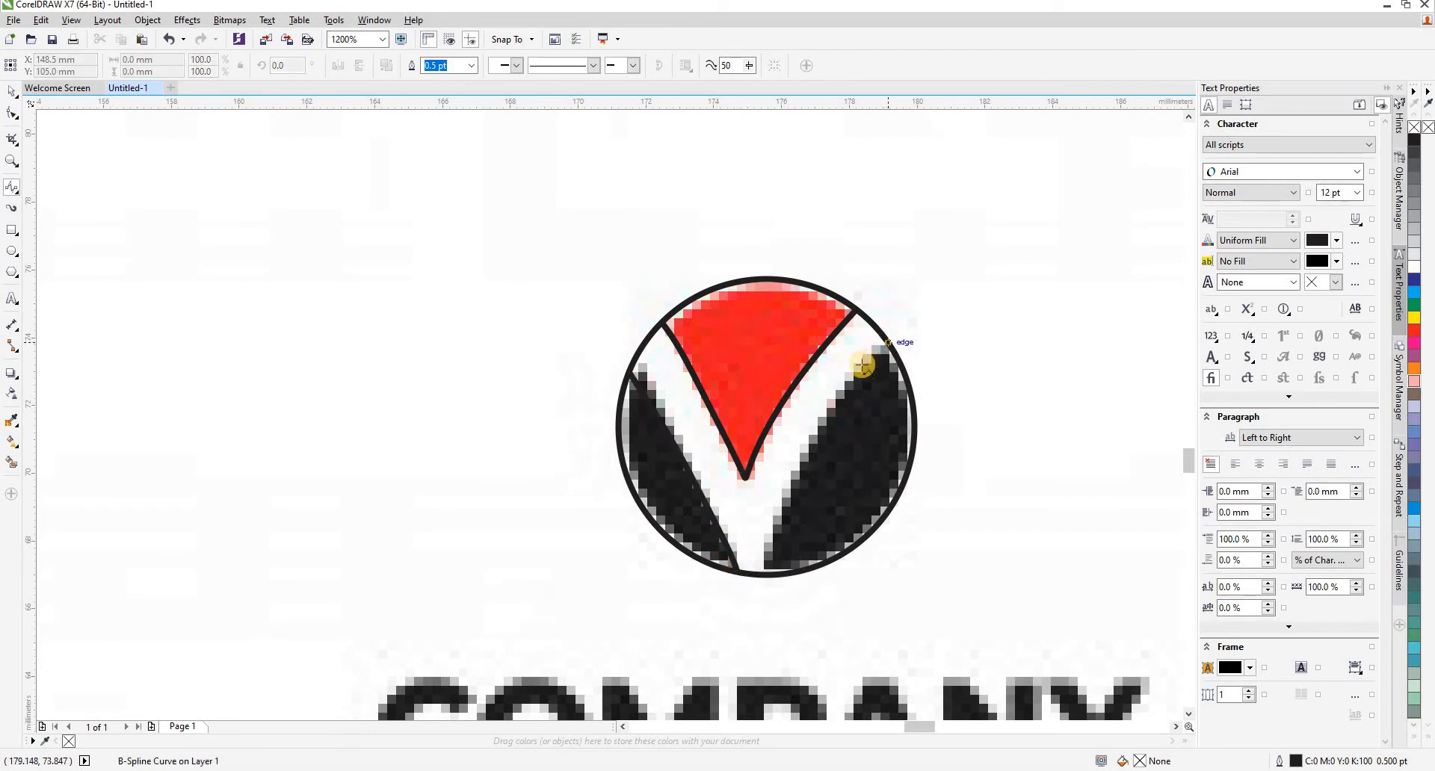
{"action": "left_click", "coordinate": [789, 480]}
{"action": "left_click", "coordinate": [774, 534]}
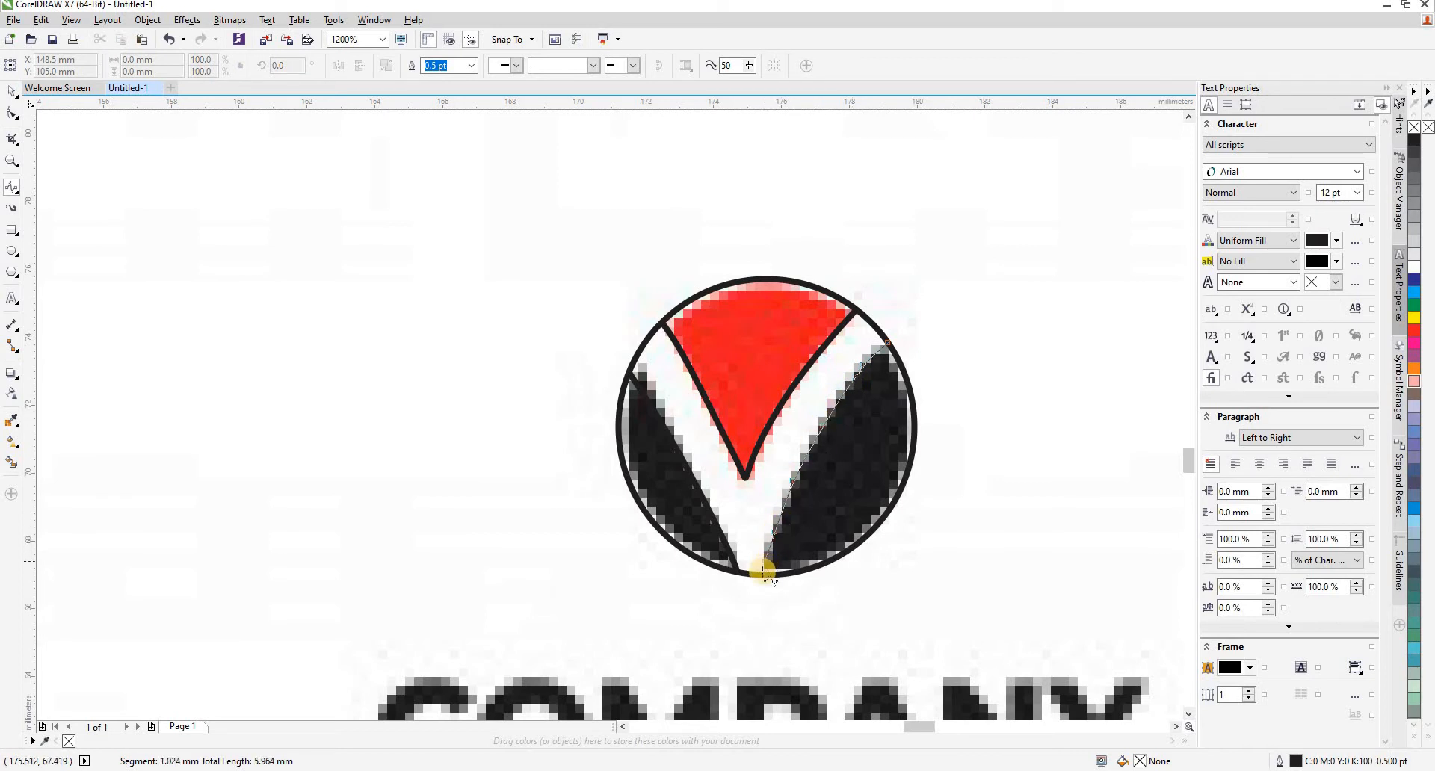
{"action": "left_click", "coordinate": [761, 574]}
{"action": "key", "text": "space"}
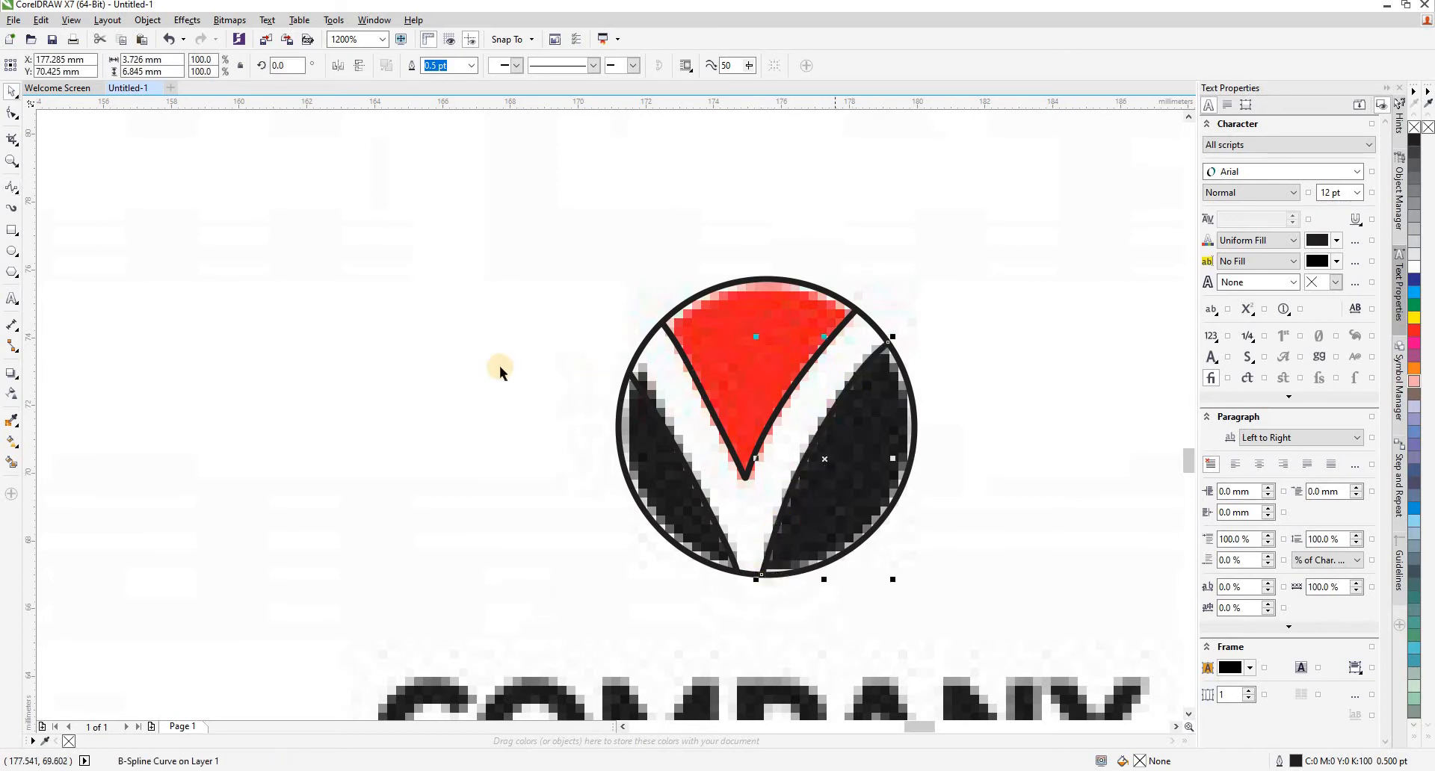
{"action": "left_click", "coordinate": [515, 342]}
- Smart-fill the logo's upper wedge with the red #F01F25 sampled from the image, without an outline
{"action": "scroll", "coordinate": [524, 315], "scroll_direction": "down", "scroll_amount": 1}
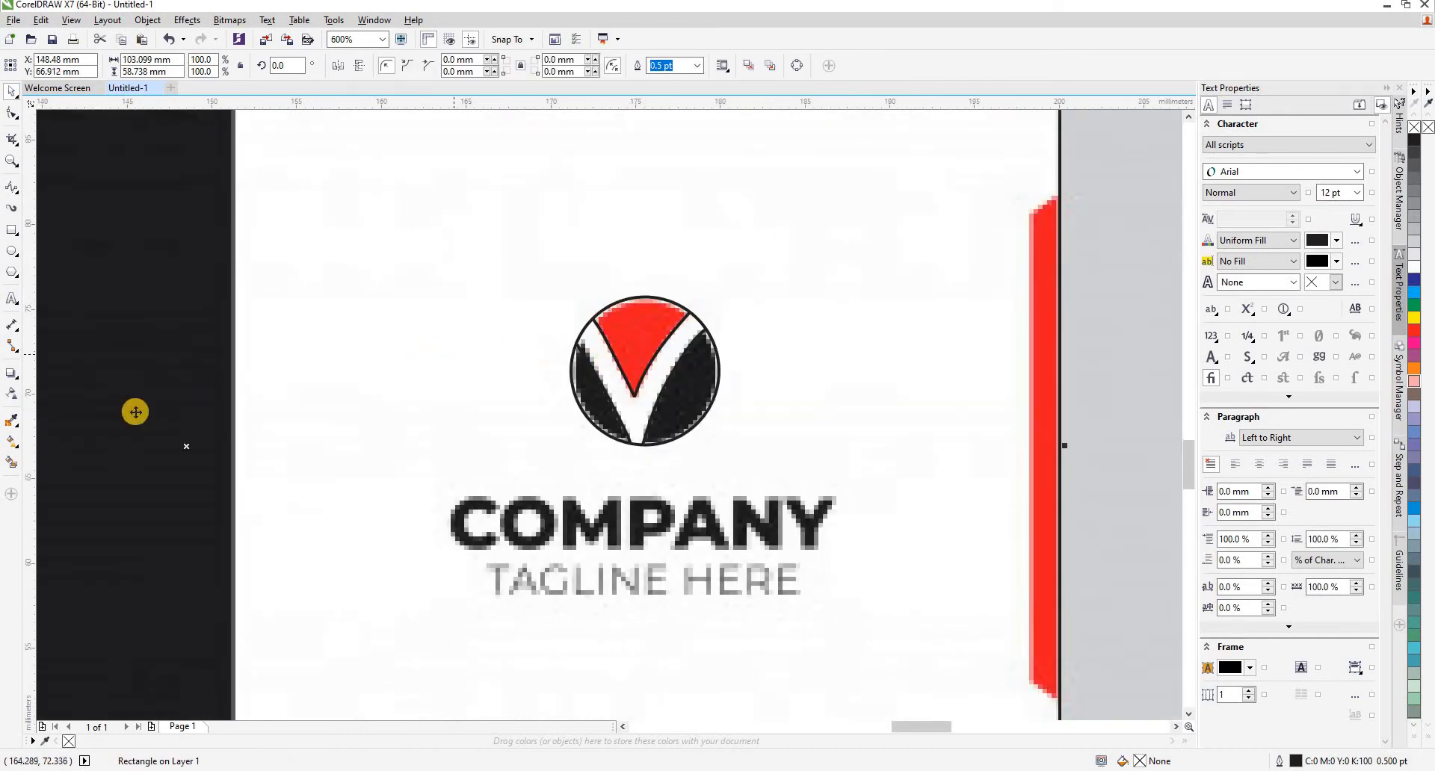
{"action": "left_click", "coordinate": [12, 464]}
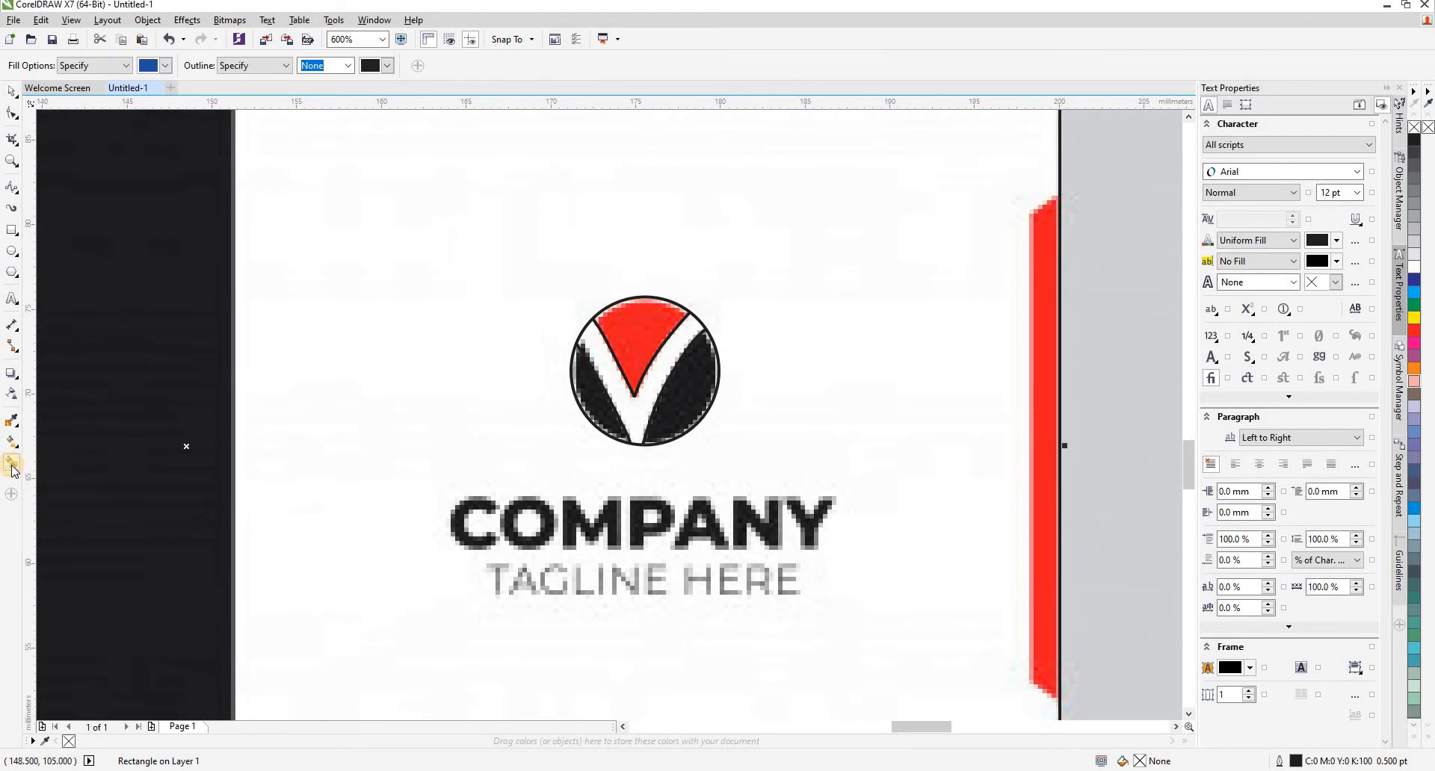
{"action": "left_click", "coordinate": [166, 67]}
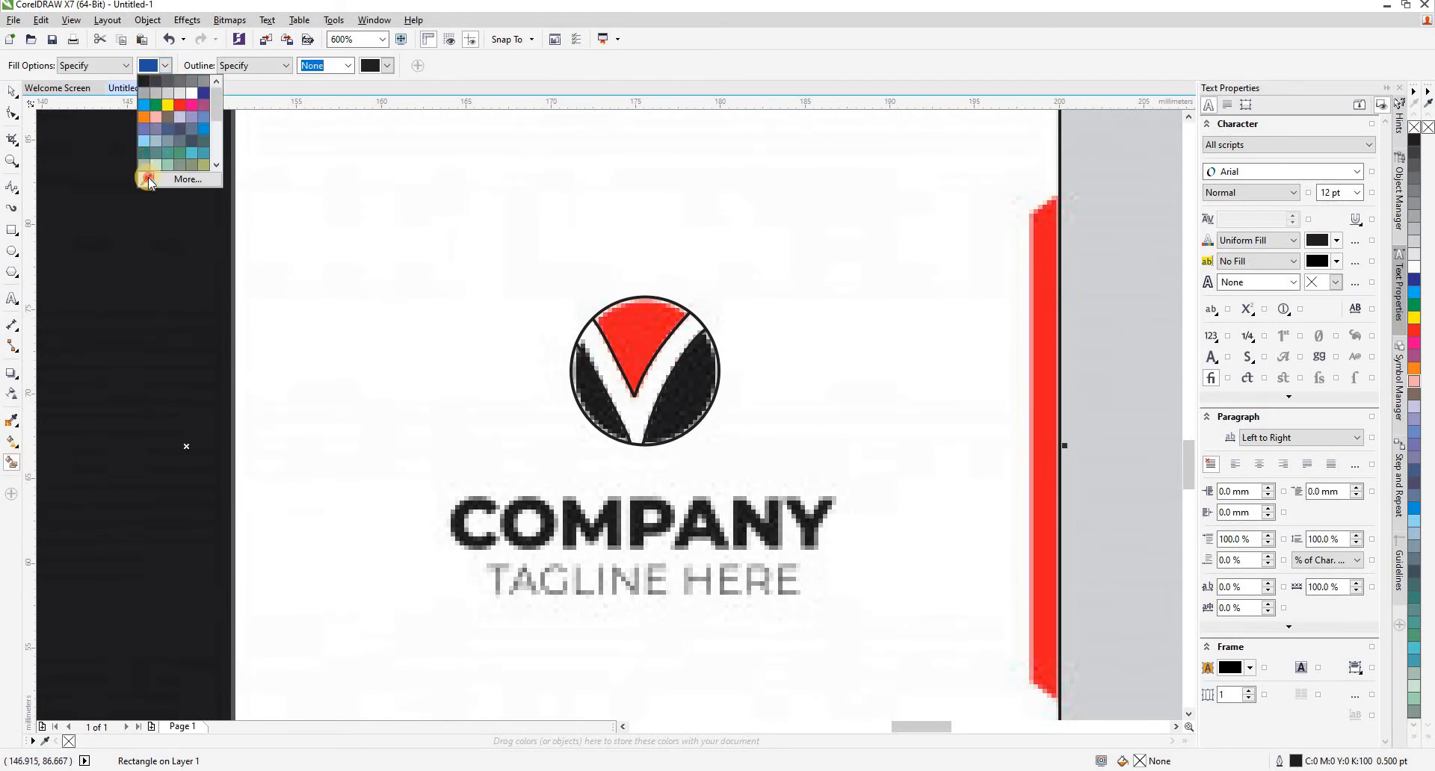
{"action": "left_click", "coordinate": [148, 181]}
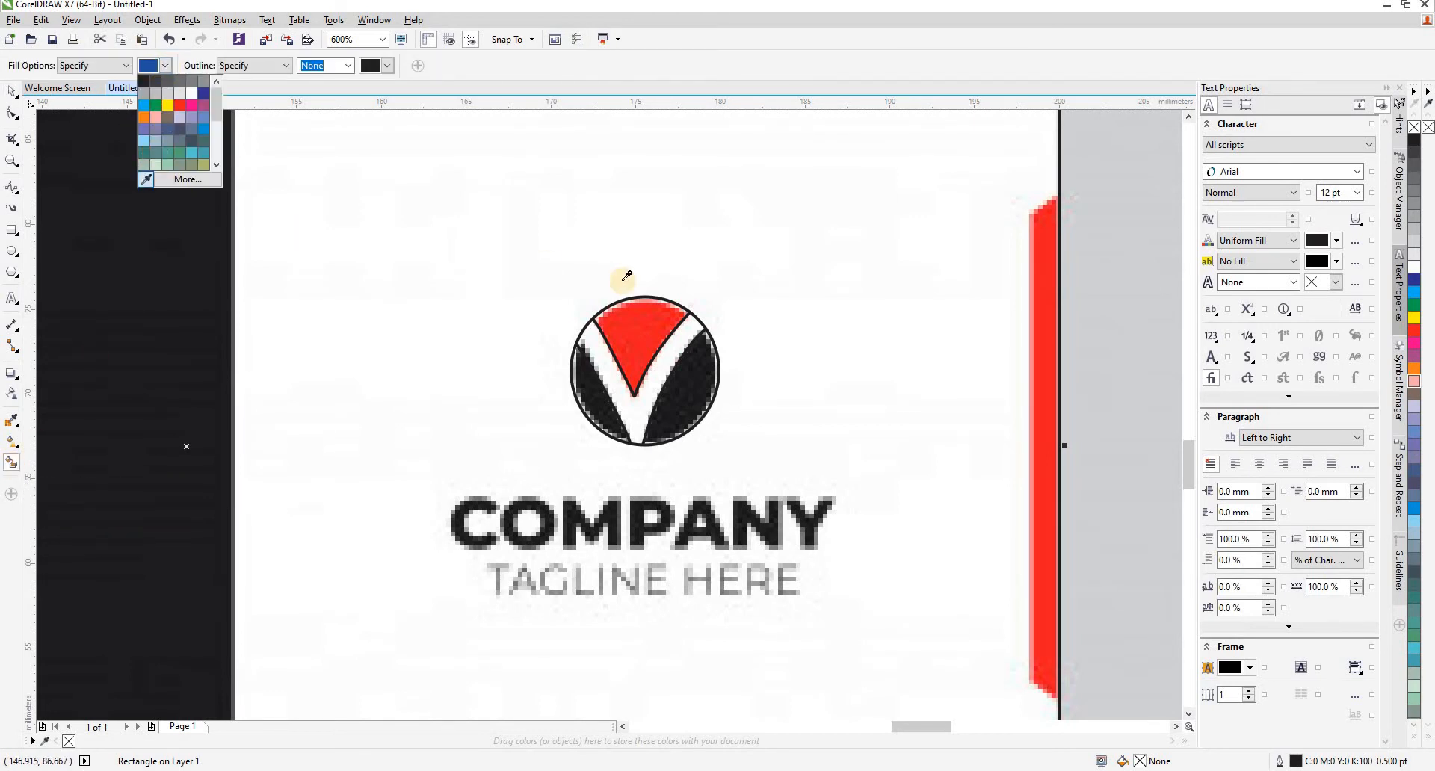
{"action": "left_click", "coordinate": [641, 330]}
{"action": "left_click", "coordinate": [638, 328]}
{"action": "key", "text": "space"}
{"action": "left_click", "coordinate": [516, 309]}
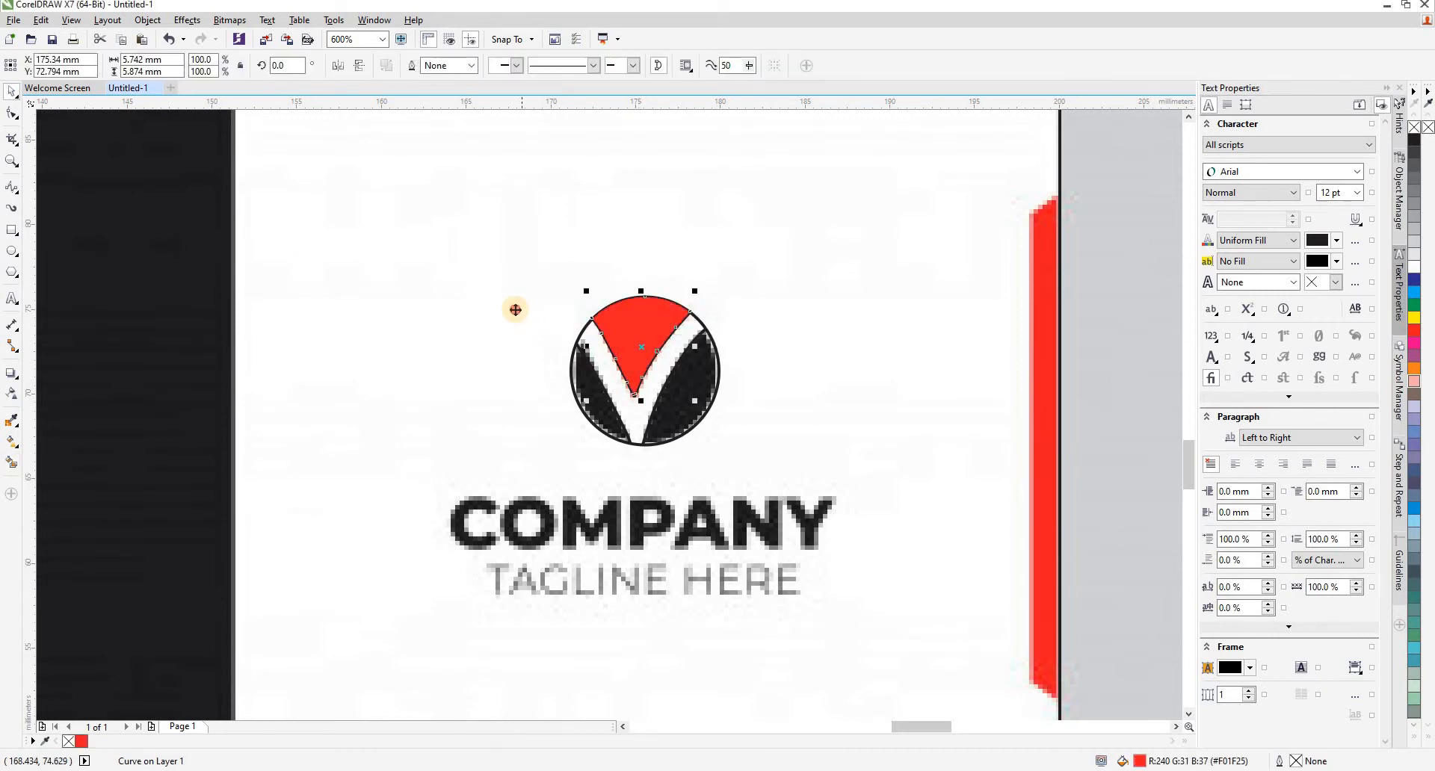
- Smart-fill the logo's right and left lower sections with the near-black #1B1B1D sampled from the image
{"action": "left_click", "coordinate": [12, 463]}
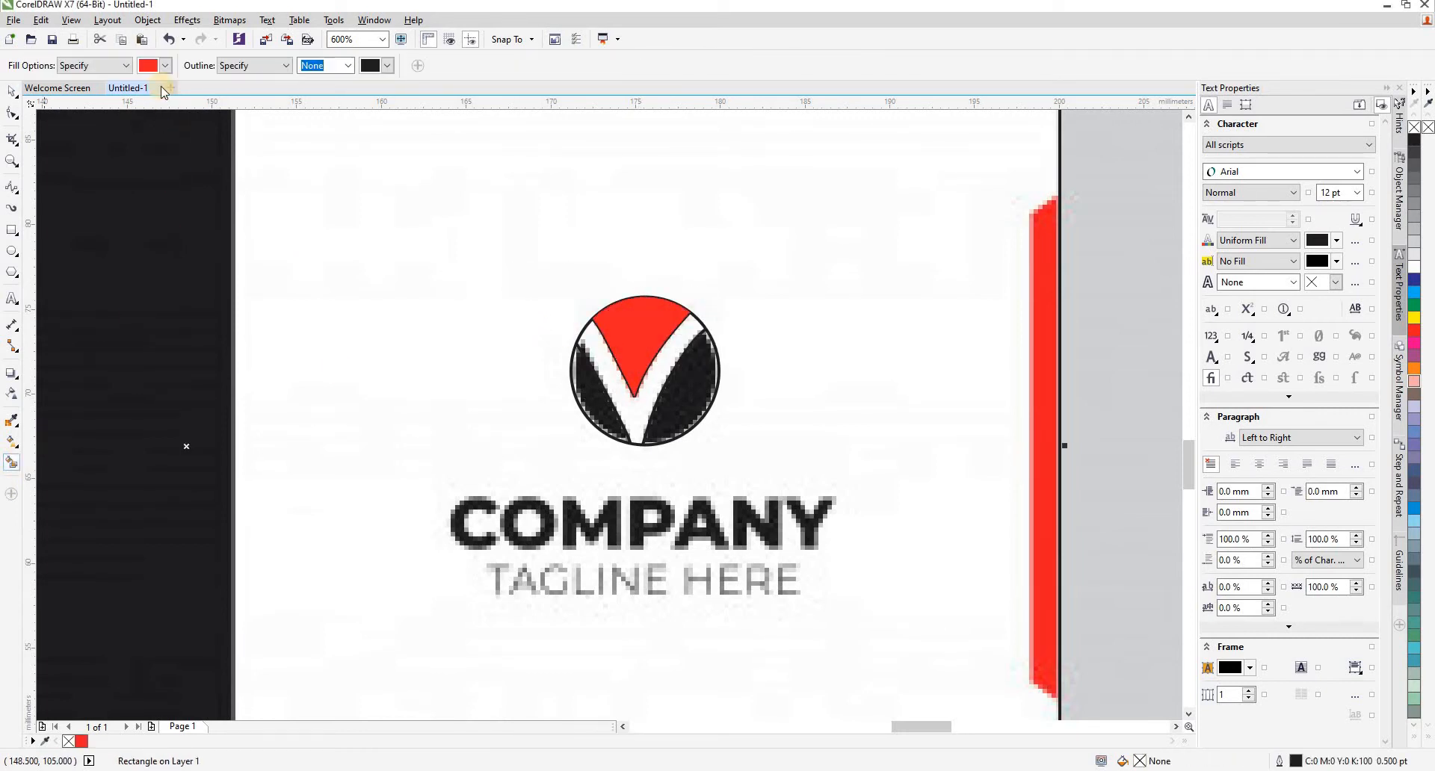
{"action": "left_click", "coordinate": [165, 66]}
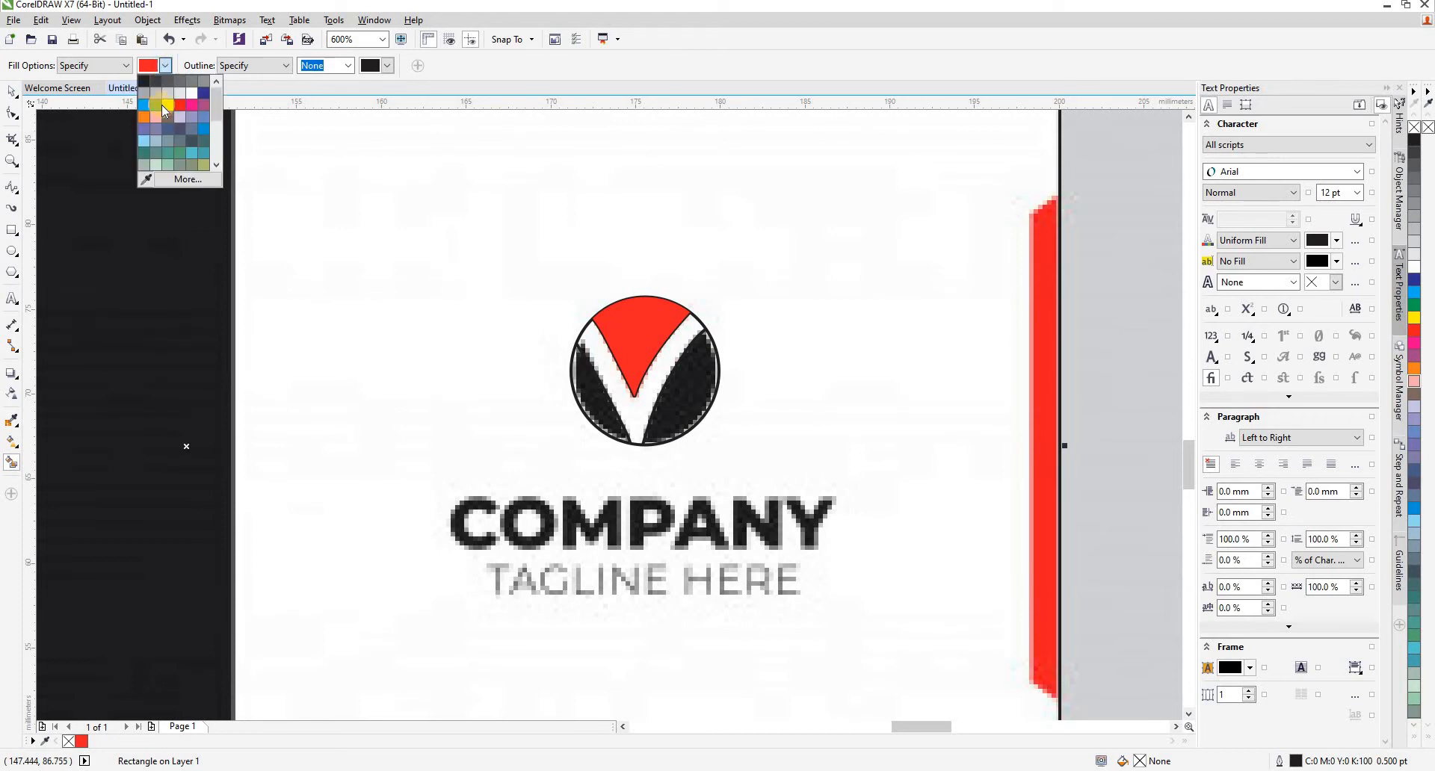
{"action": "left_click", "coordinate": [147, 181]}
{"action": "left_click", "coordinate": [698, 385]}
{"action": "left_click", "coordinate": [682, 388]}
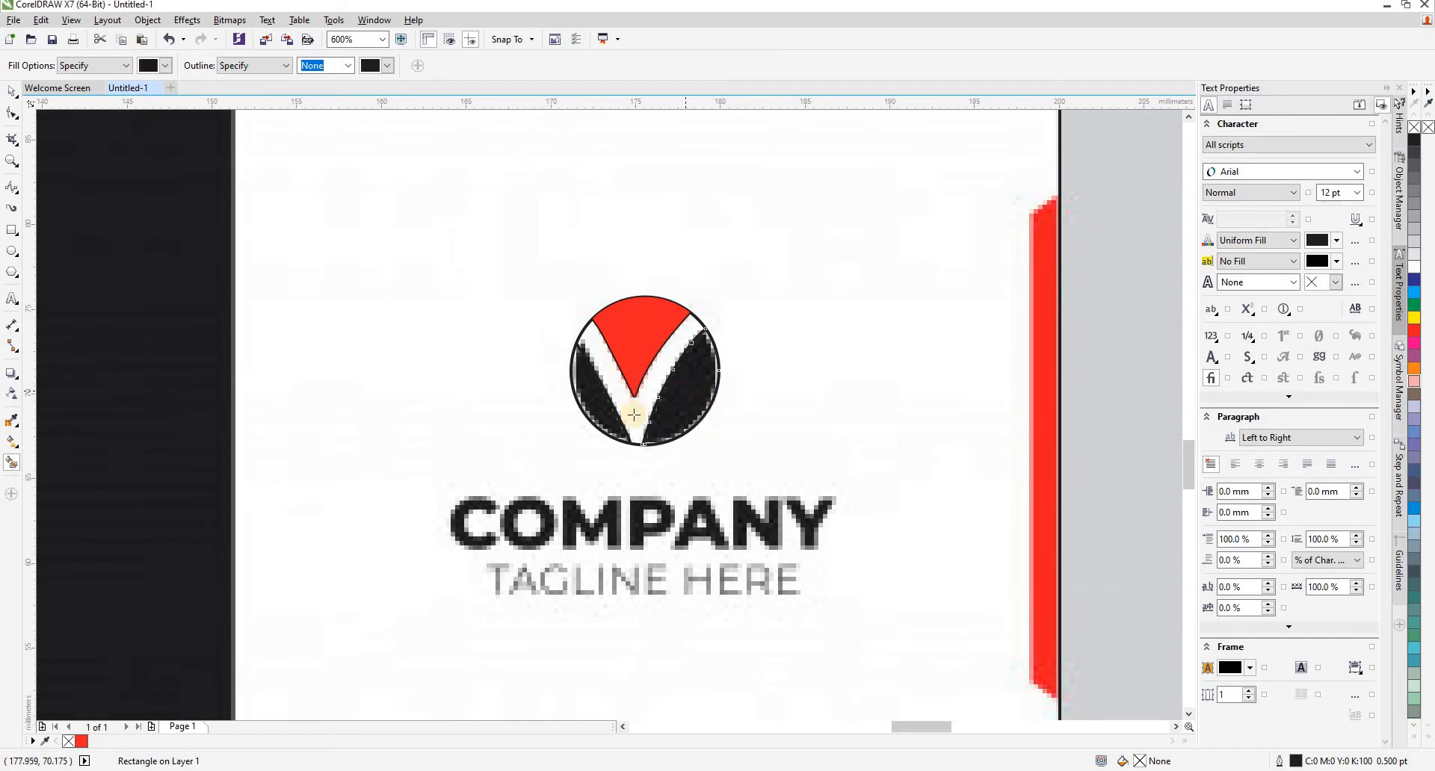
{"action": "left_click", "coordinate": [599, 403]}
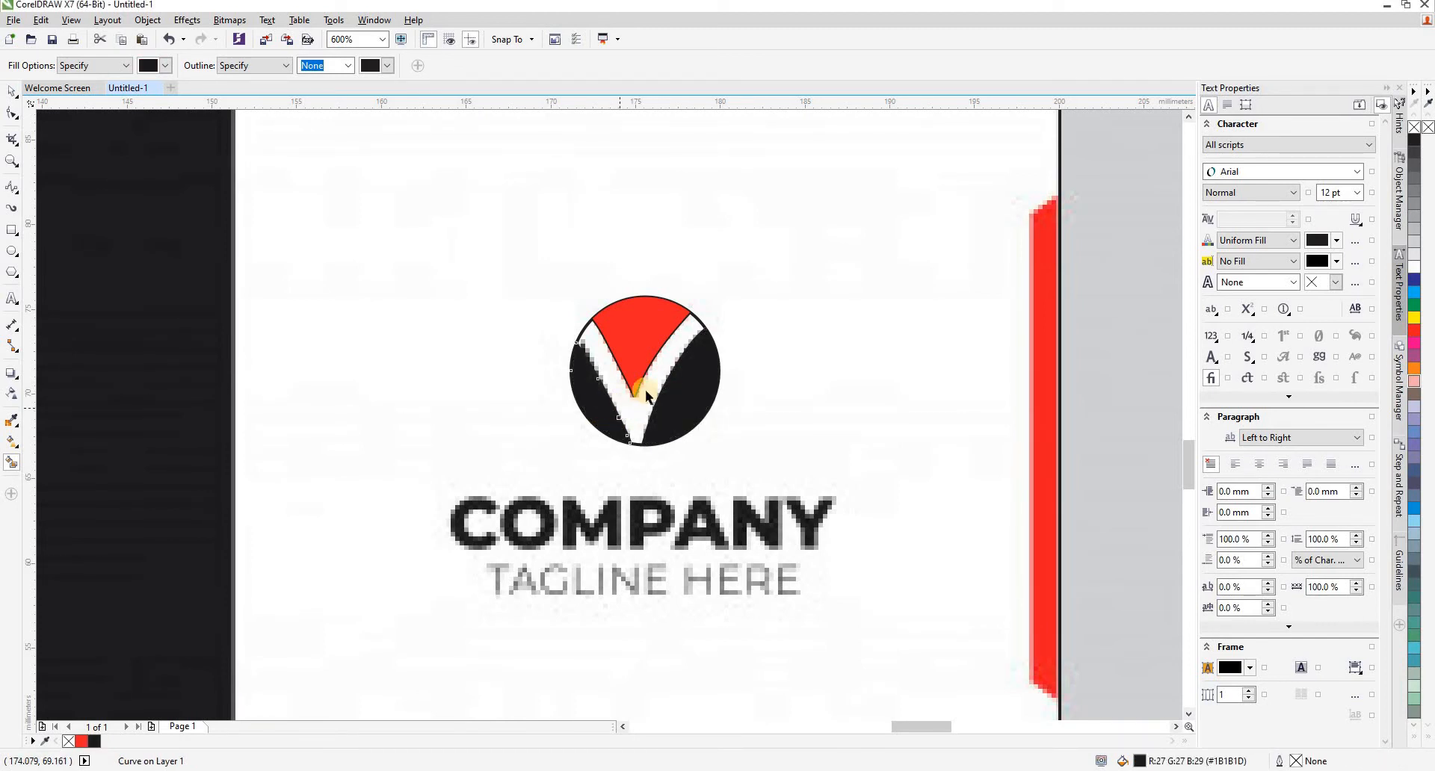
- Add the artistic text COMPANY in 24 pt Arial over the lower part of the reference wordmark
{"action": "key", "text": "space"}
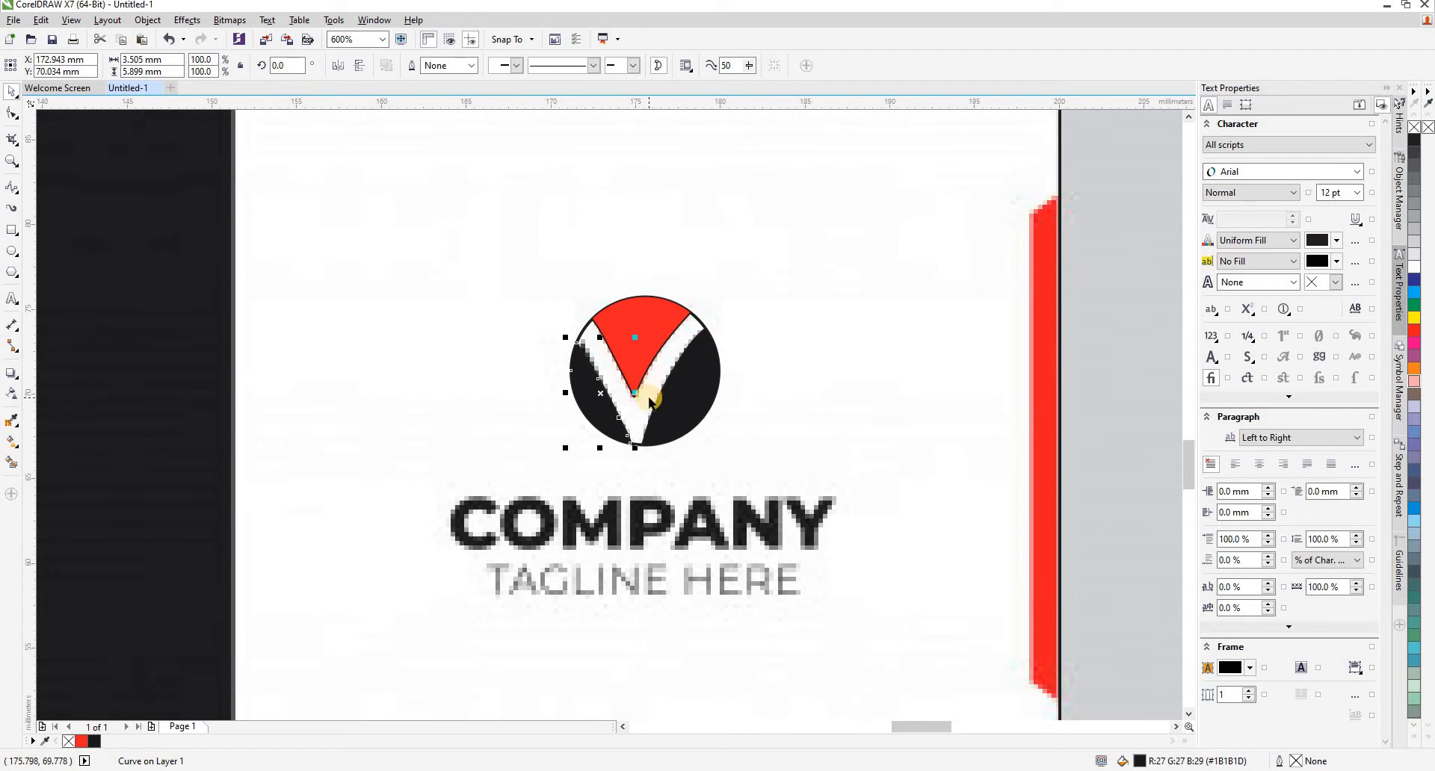
{"action": "scroll", "coordinate": [649, 401], "scroll_direction": "down", "scroll_amount": 4}
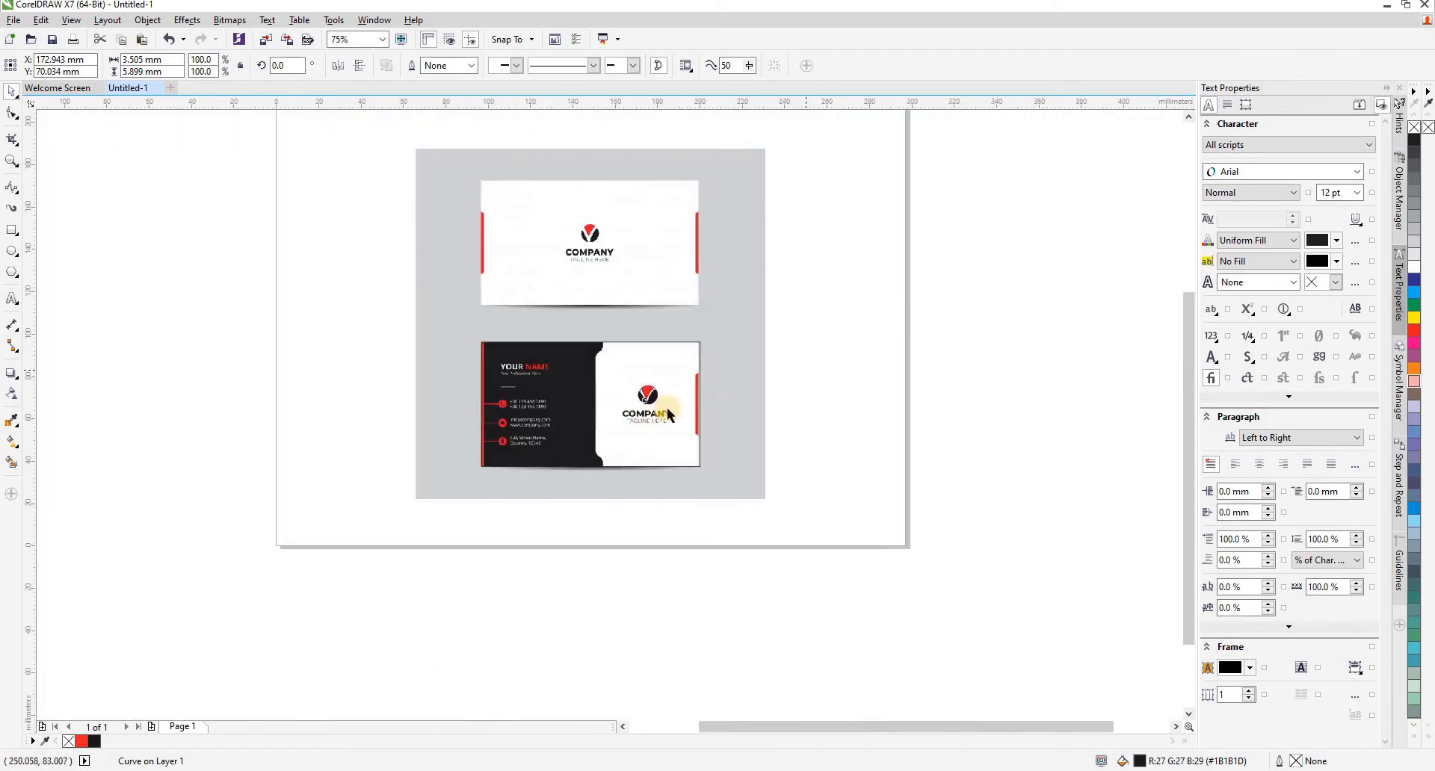
{"action": "key", "text": "Escape"}
{"action": "scroll", "coordinate": [666, 406], "scroll_direction": "up", "scroll_amount": 2}
{"action": "scroll", "coordinate": [666, 410], "scroll_direction": "up", "scroll_amount": 1}
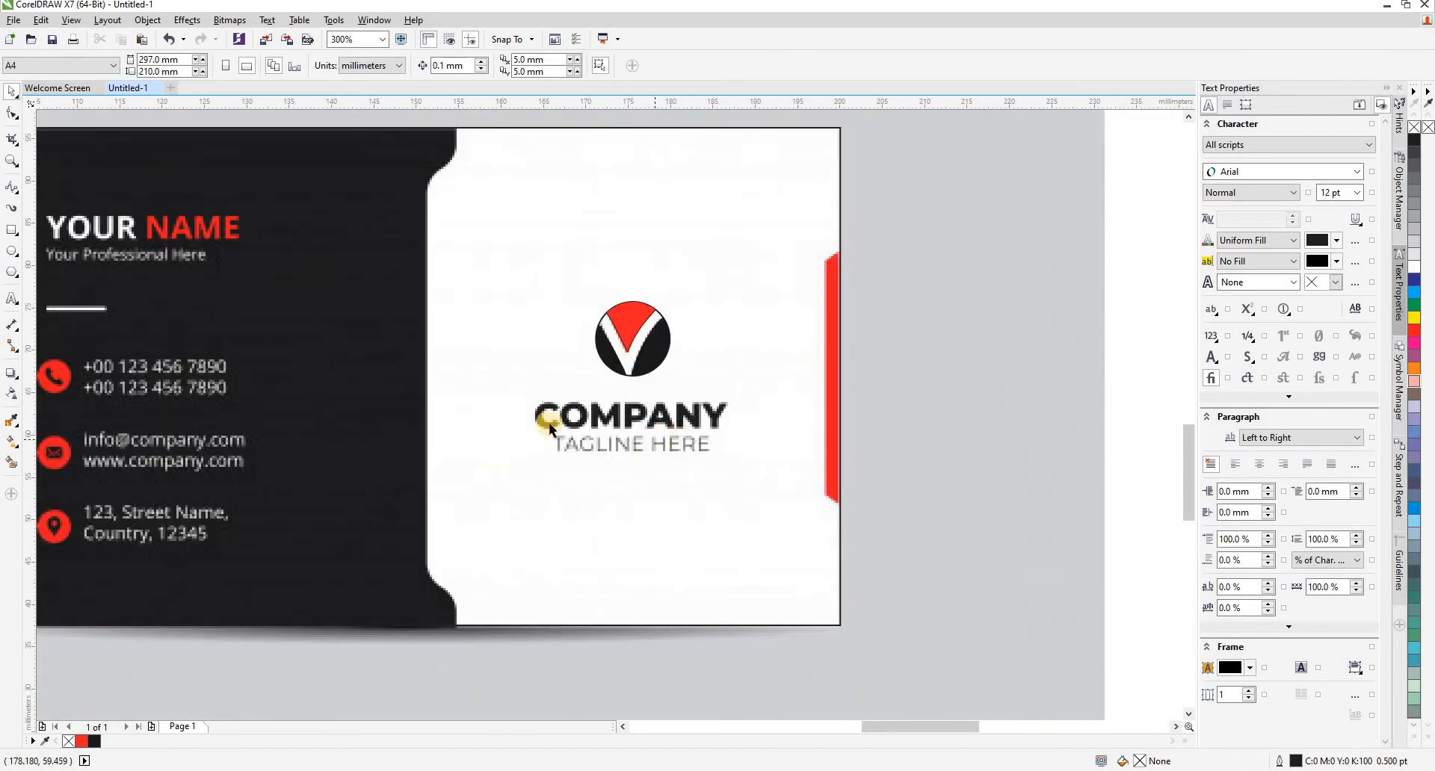
{"action": "scroll", "coordinate": [548, 423], "scroll_direction": "up", "scroll_amount": 1}
{"action": "left_click", "coordinate": [11, 298]}
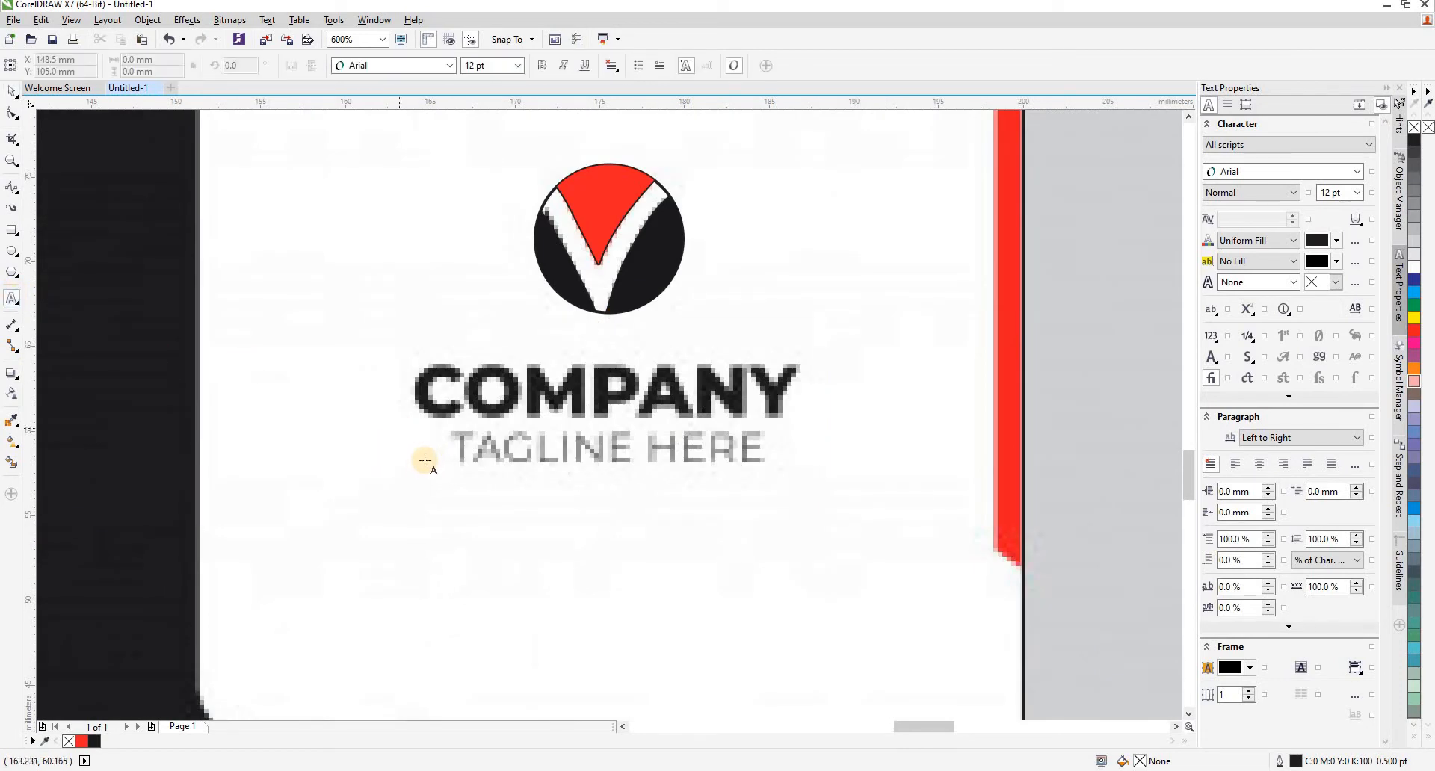
{"action": "left_click", "coordinate": [415, 534]}
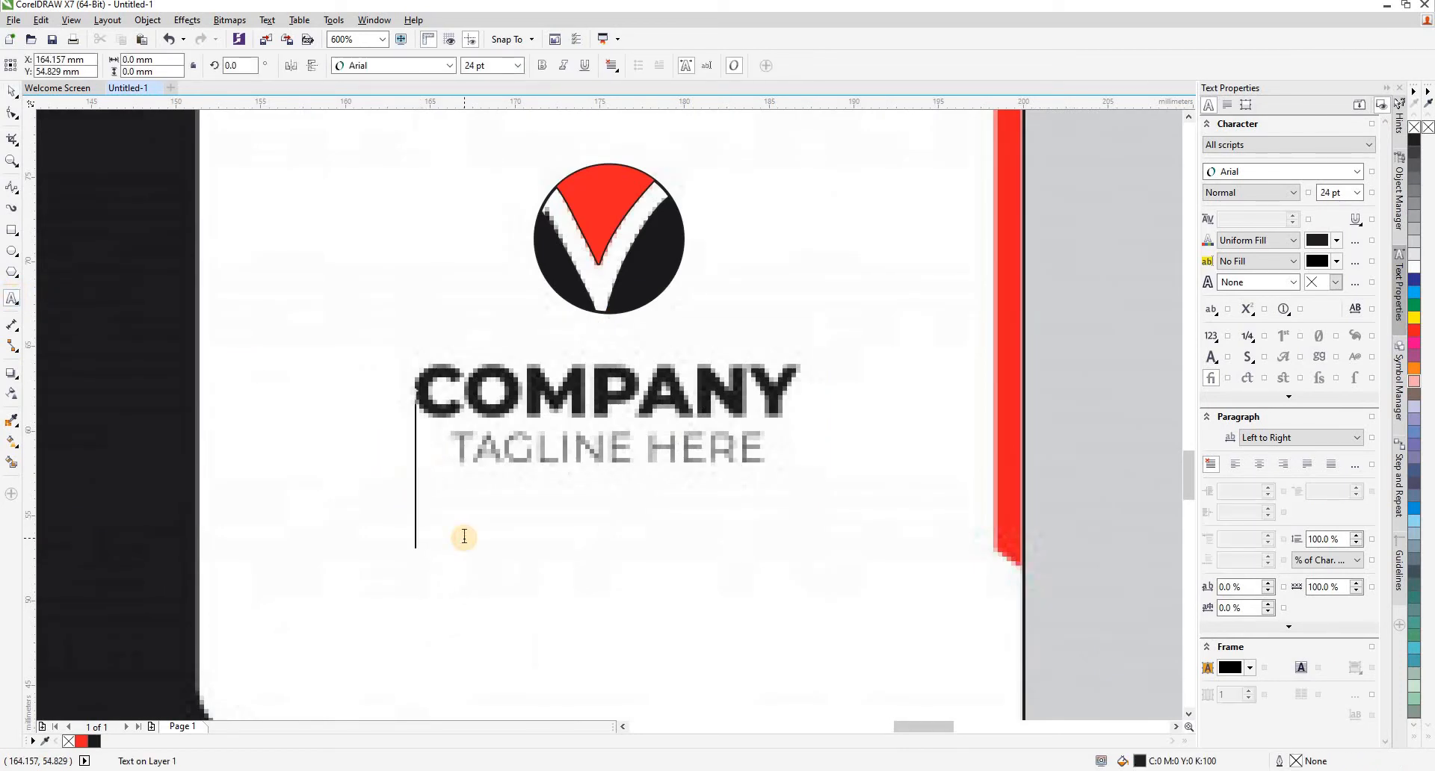
{"action": "type", "text": "COMPANY"}
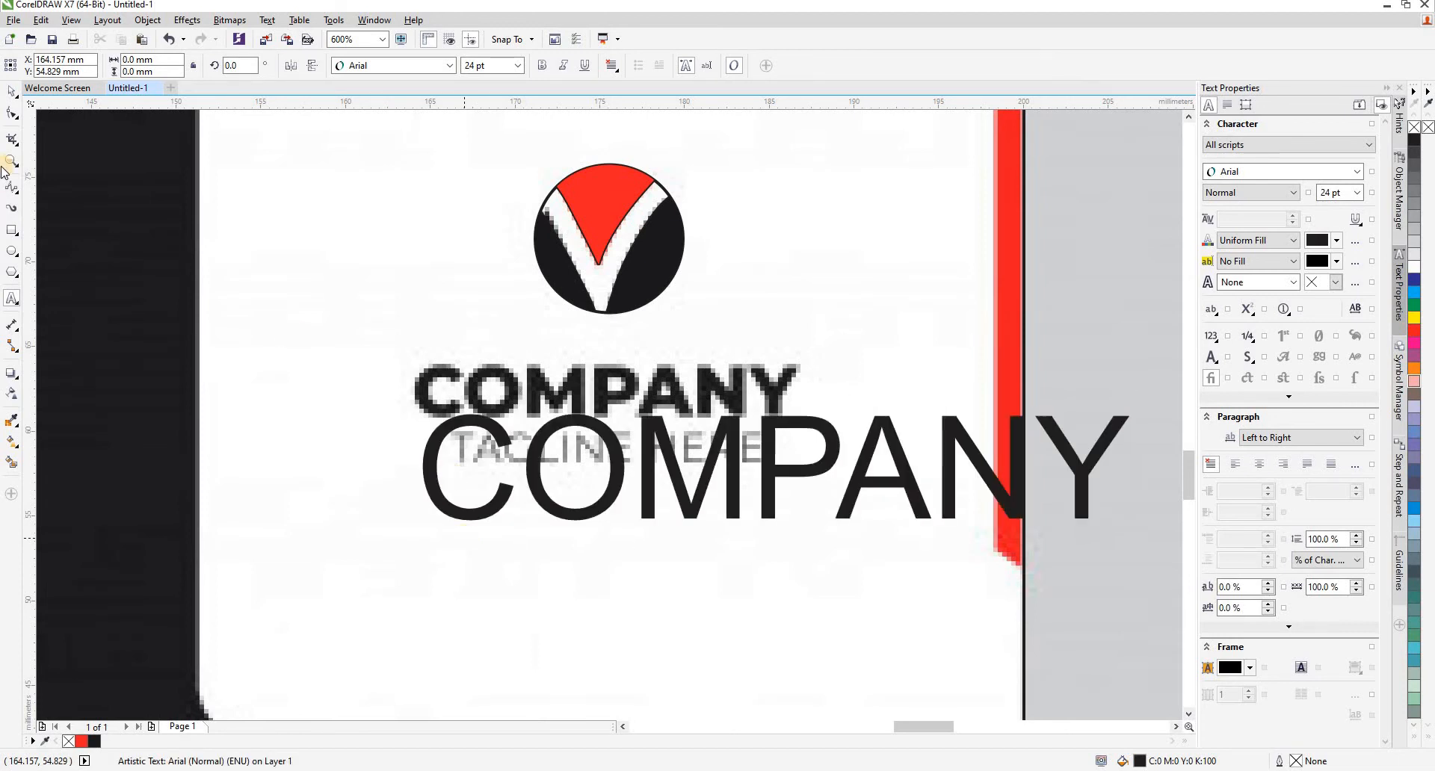
- Move and proportionally scale the COMPANY text to about 23 mm wide so it covers the reference wordmark
{"action": "left_click", "coordinate": [12, 91]}
{"action": "left_click_drag", "start_coordinate": [617, 469], "coordinate": [603, 412]}
{"action": "left_click_drag", "start_coordinate": [1123, 469], "coordinate": [806, 451]}
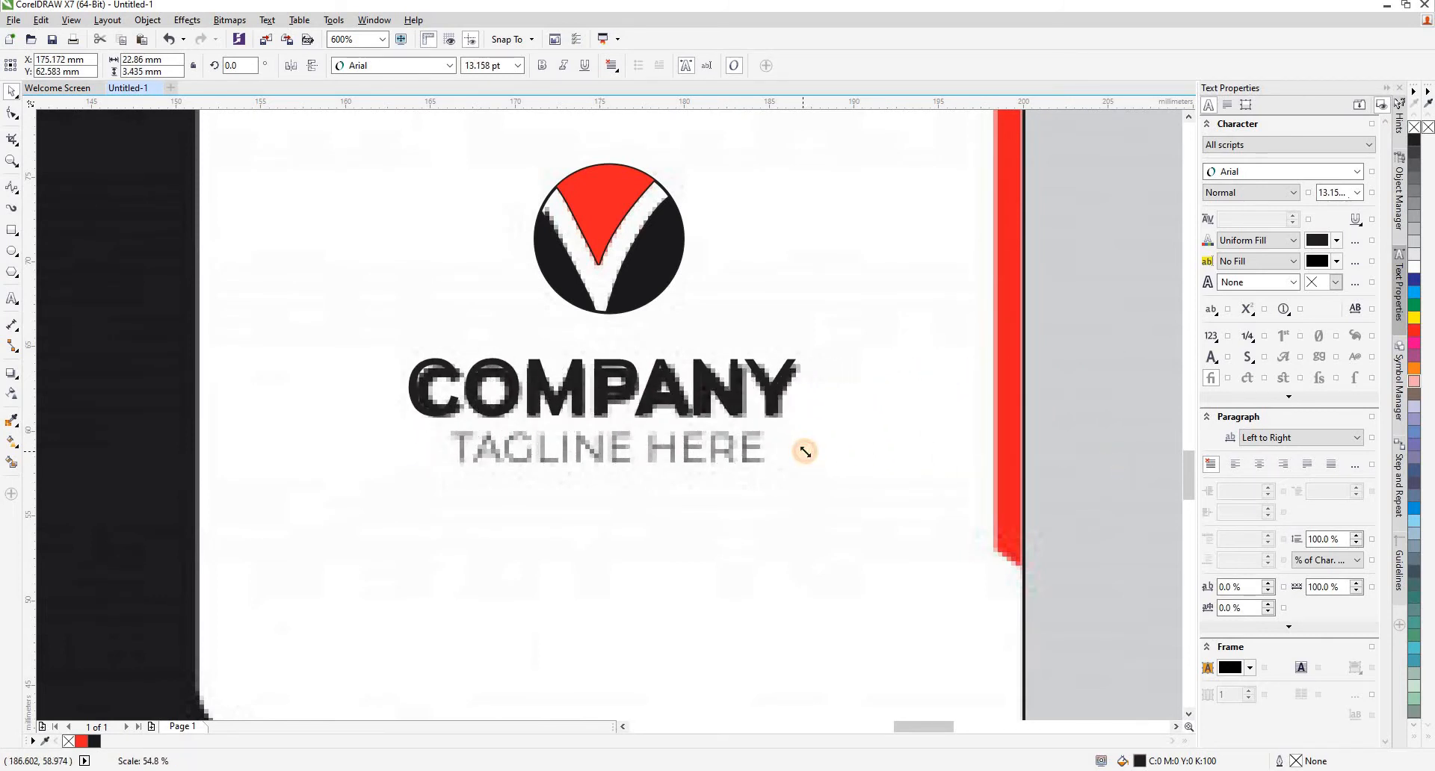
{"action": "left_click", "coordinate": [516, 519]}
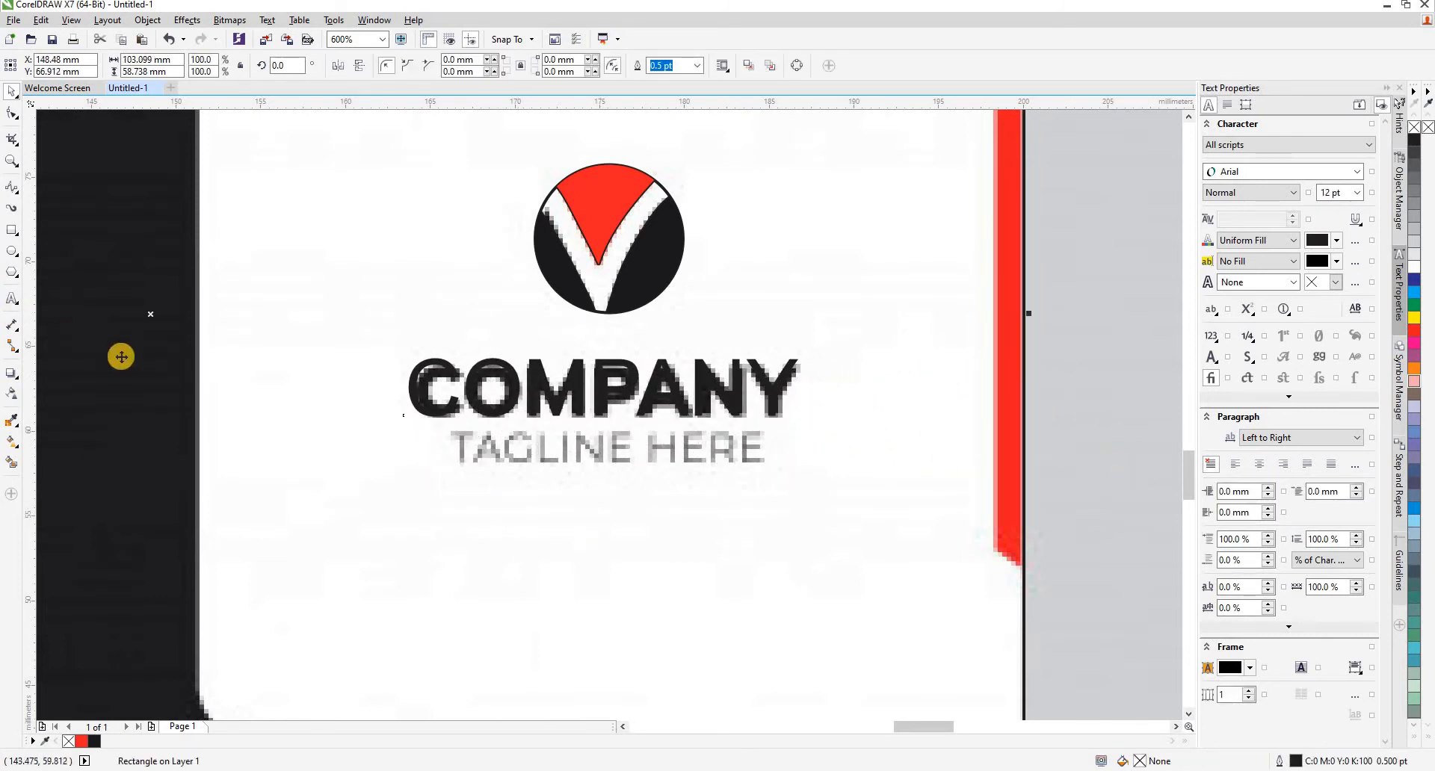
- Add the artistic text TAGLINE HERE in 24 pt Arial below the COMPANY wordmark
{"action": "scroll", "coordinate": [446, 450], "scroll_direction": "down", "scroll_amount": 1}
{"action": "scroll", "coordinate": [491, 455], "scroll_direction": "up", "scroll_amount": 1}
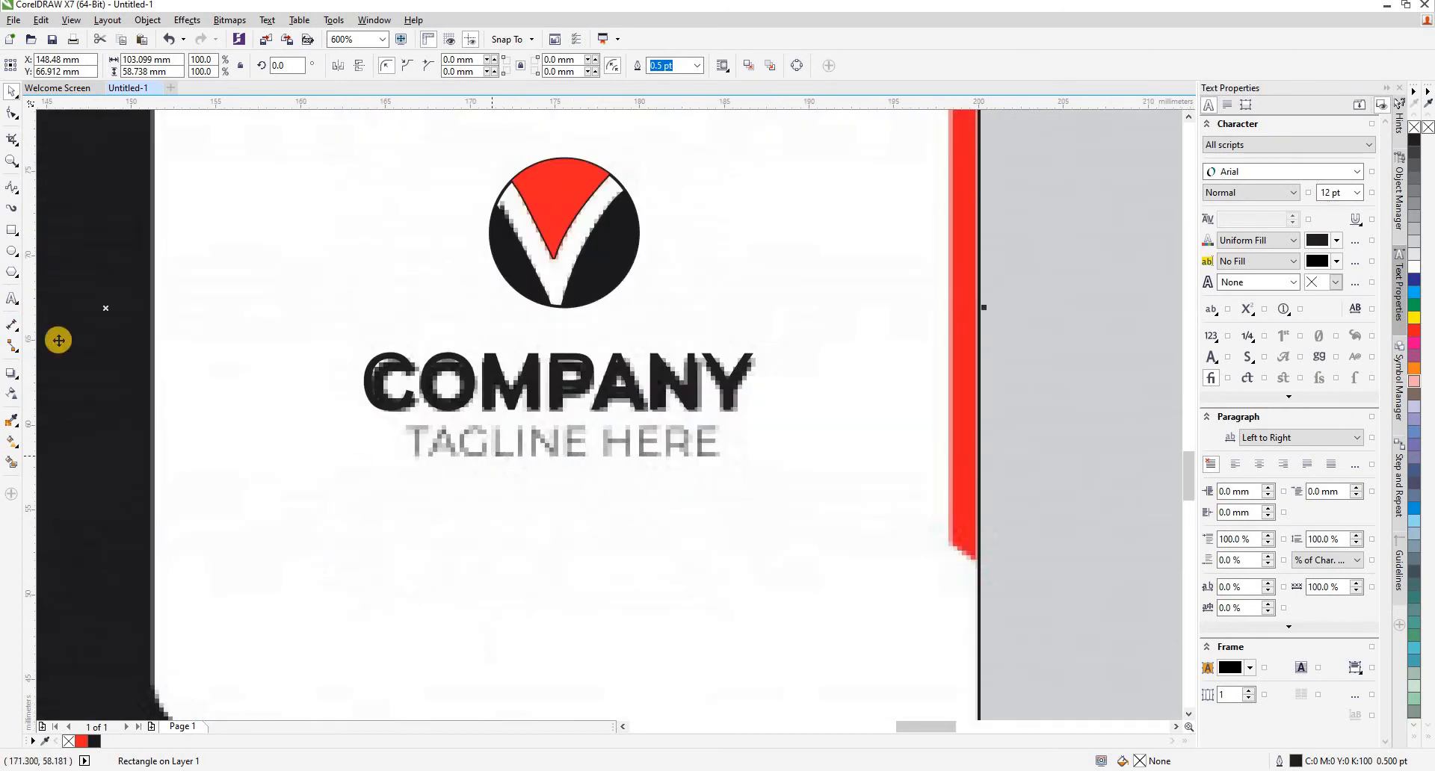
{"action": "left_click", "coordinate": [12, 300]}
{"action": "left_click", "coordinate": [415, 548]}
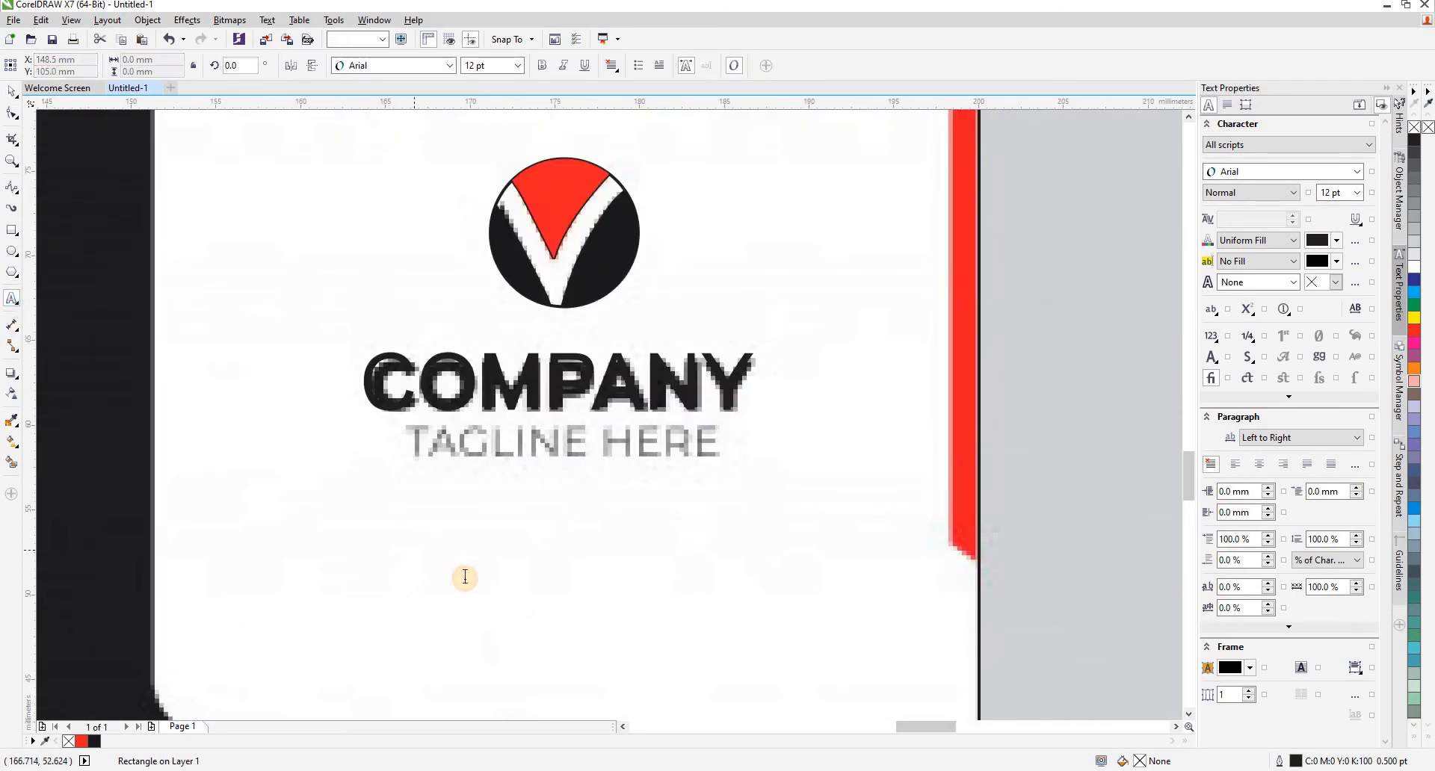
{"action": "type", "text": "TA"}
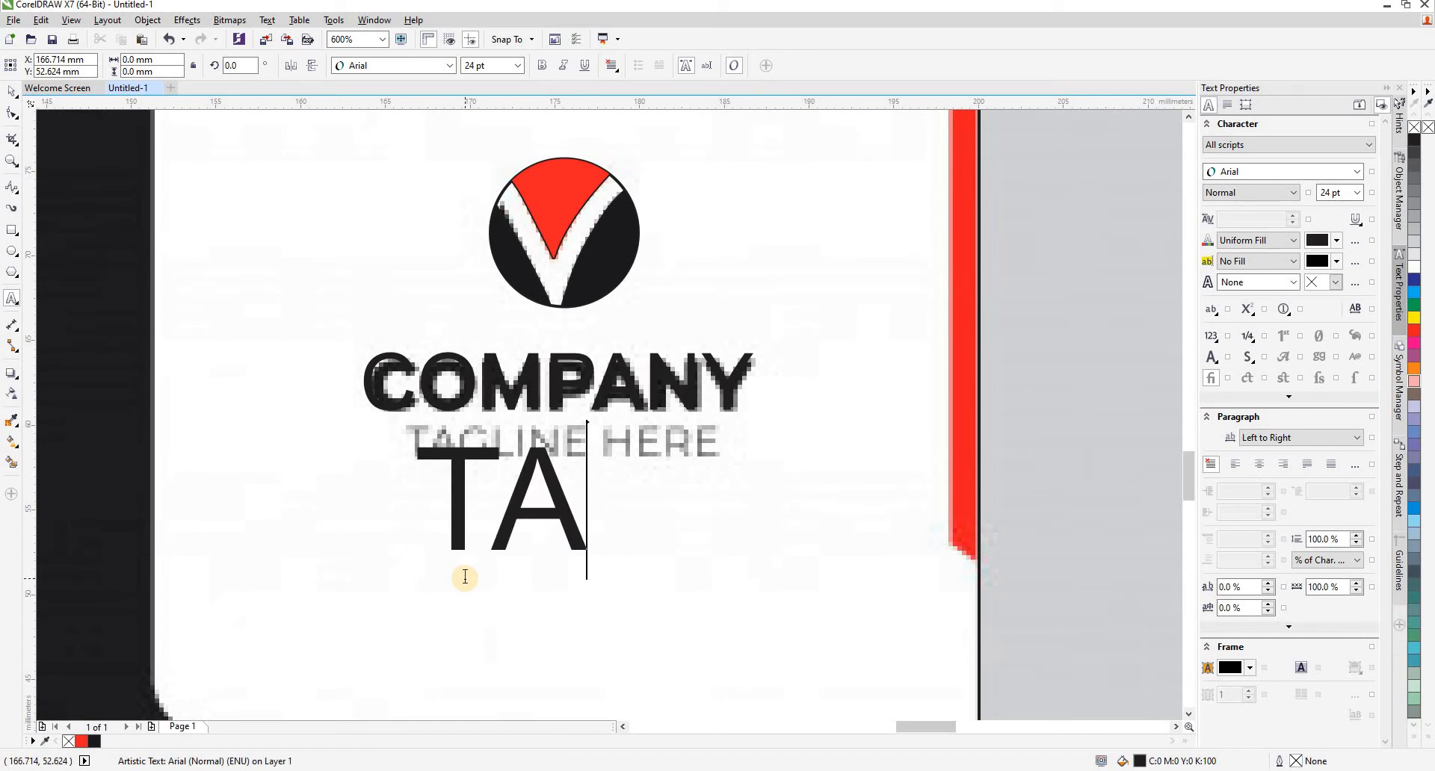
{"action": "type", "text": "GLINE"}
{"action": "key", "text": "BackSpace"}
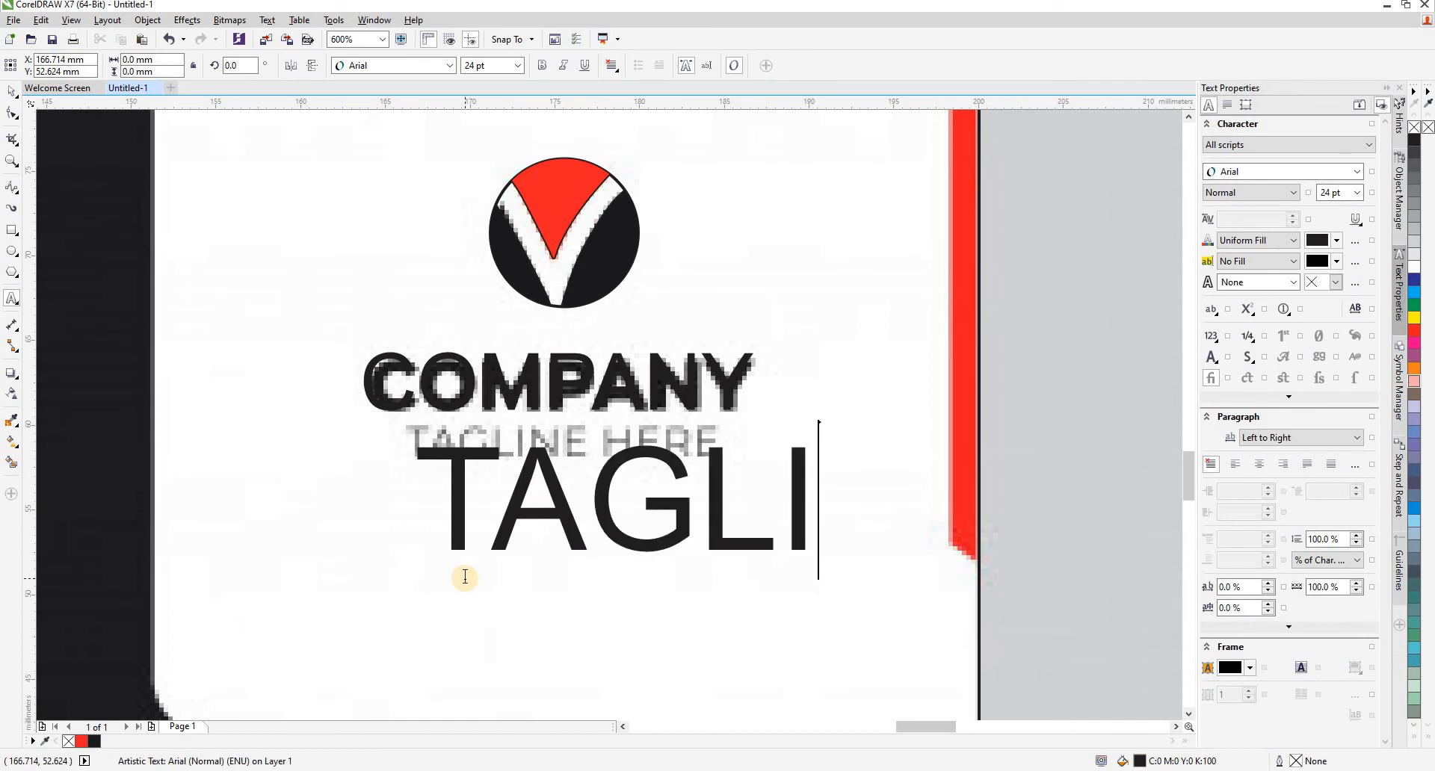
{"action": "type", "text": "NE"}
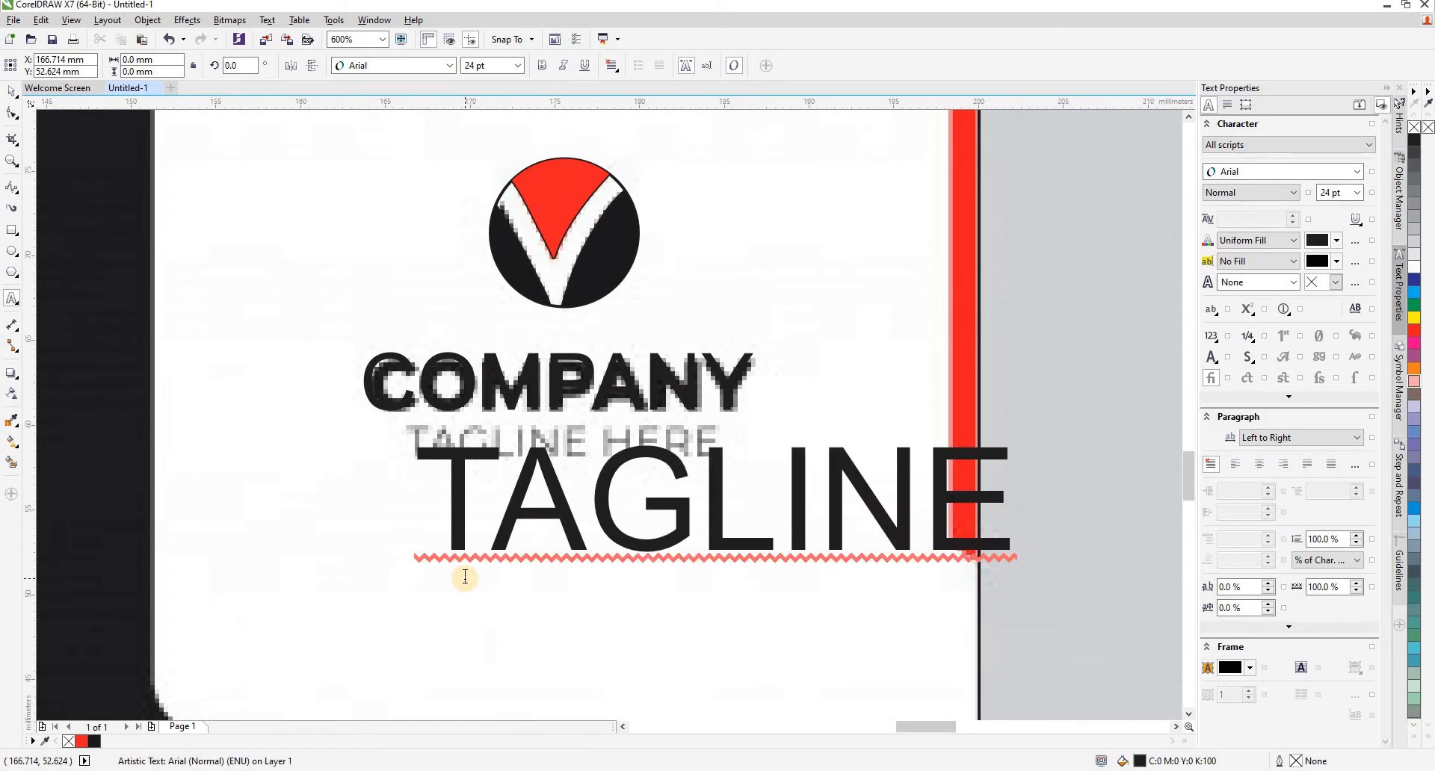
{"action": "type", "text": " HERE"}
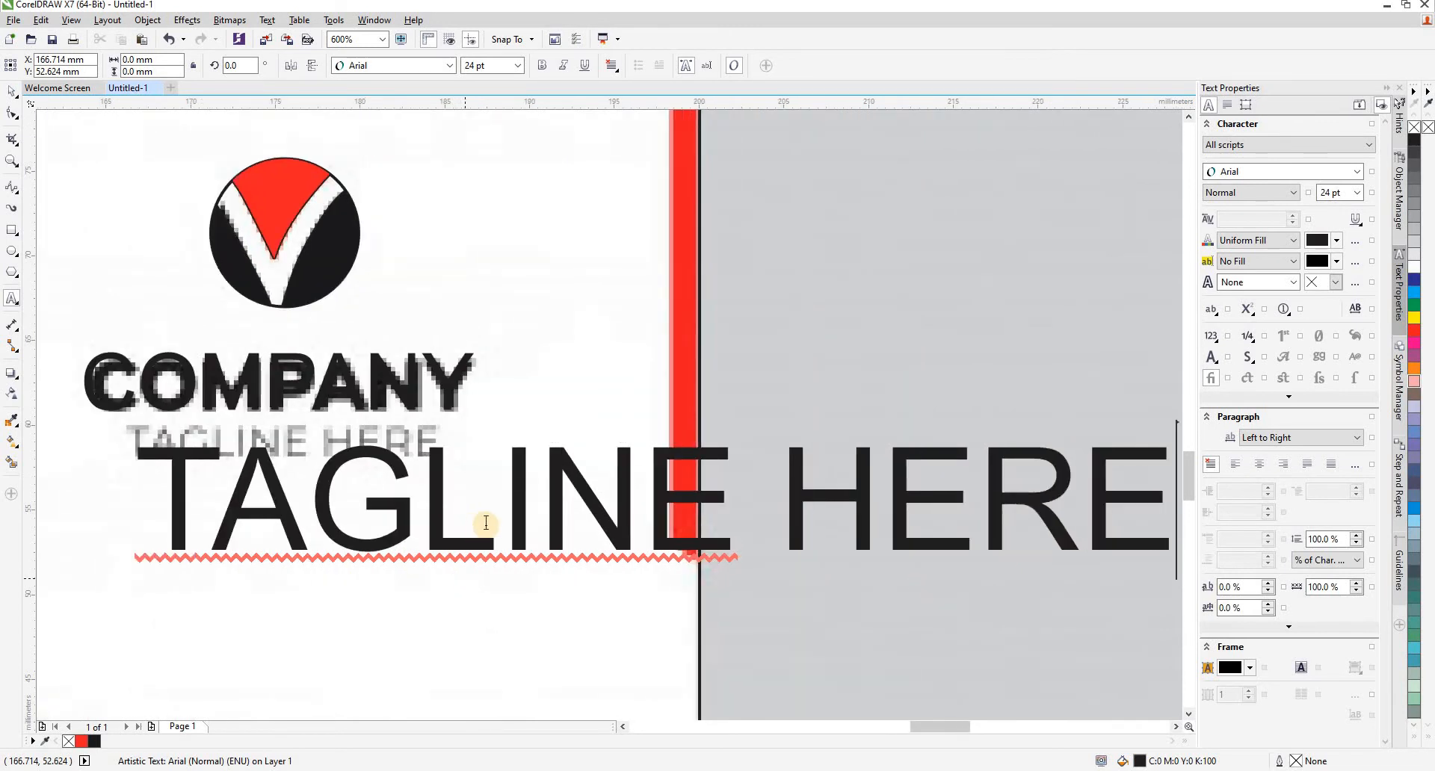
- Scale the tagline to about 18.5 mm wide, align it over the reference tagline, and fill it with 40% black
{"action": "scroll", "coordinate": [485, 523], "scroll_direction": "down", "scroll_amount": 2}
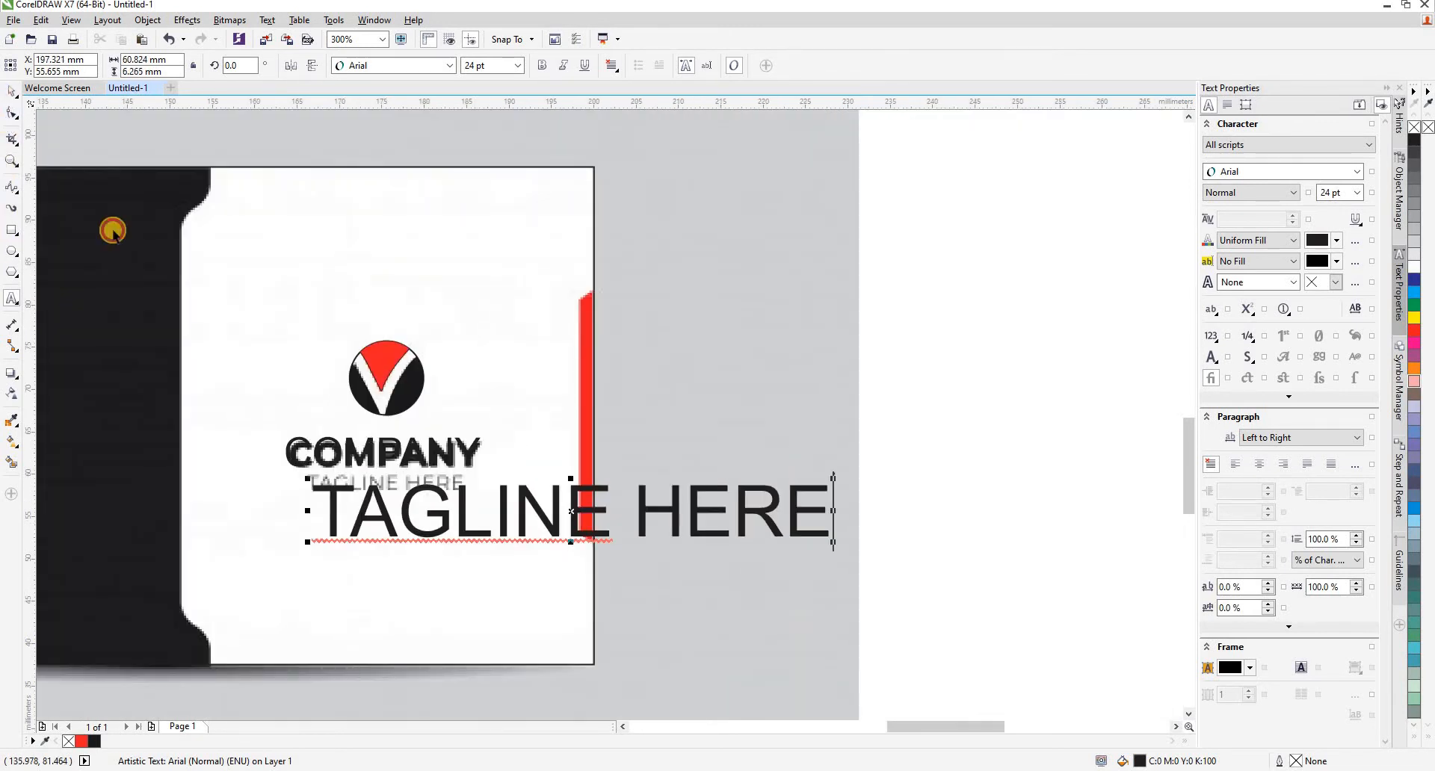
{"action": "left_click", "coordinate": [11, 91]}
{"action": "left_click_drag", "start_coordinate": [835, 544], "coordinate": [506, 506]}
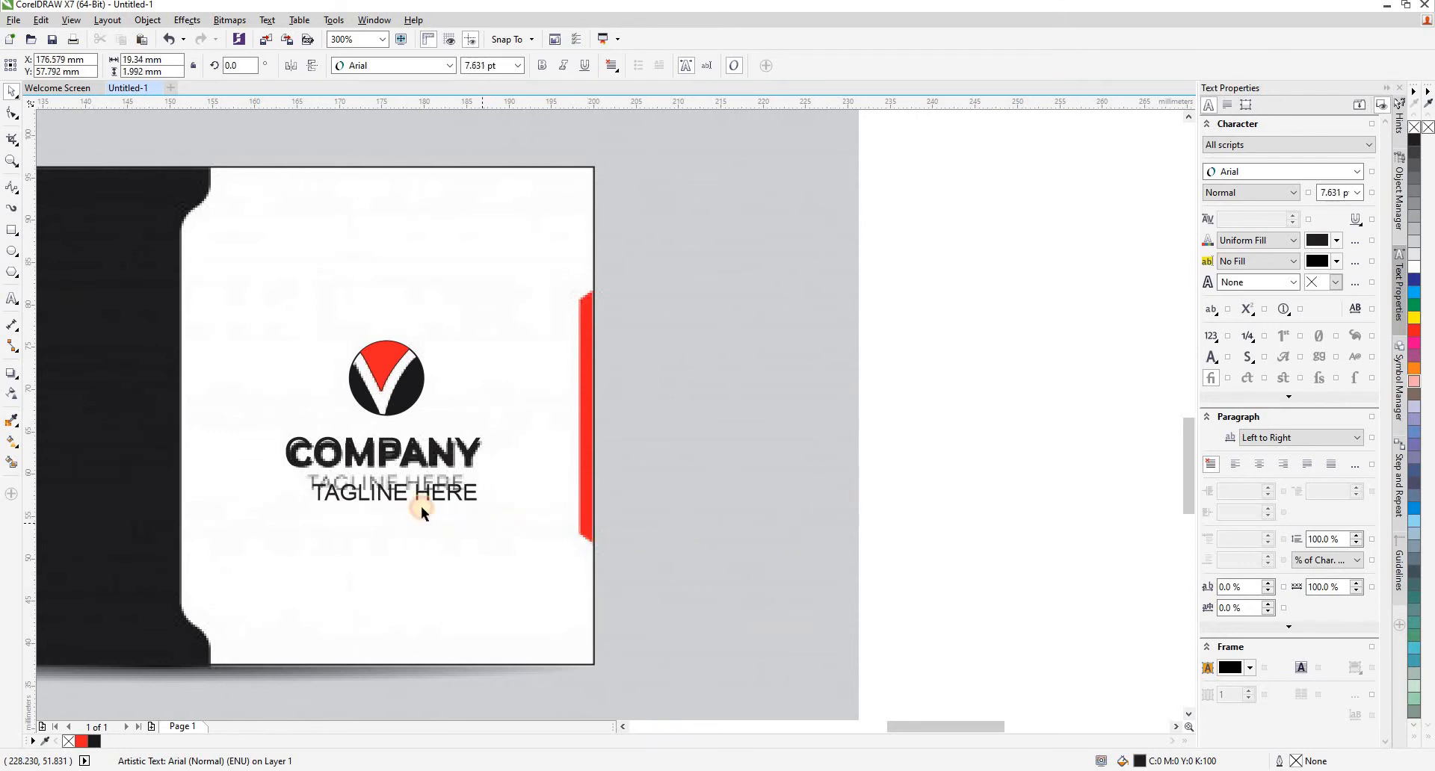
{"action": "scroll", "coordinate": [371, 490], "scroll_direction": "up", "scroll_amount": 4}
{"action": "left_click_drag", "start_coordinate": [348, 476], "coordinate": [322, 437]}
{"action": "left_click_drag", "start_coordinate": [778, 466], "coordinate": [804, 465]}
{"action": "scroll", "coordinate": [832, 503], "scroll_direction": "down", "scroll_amount": 4}
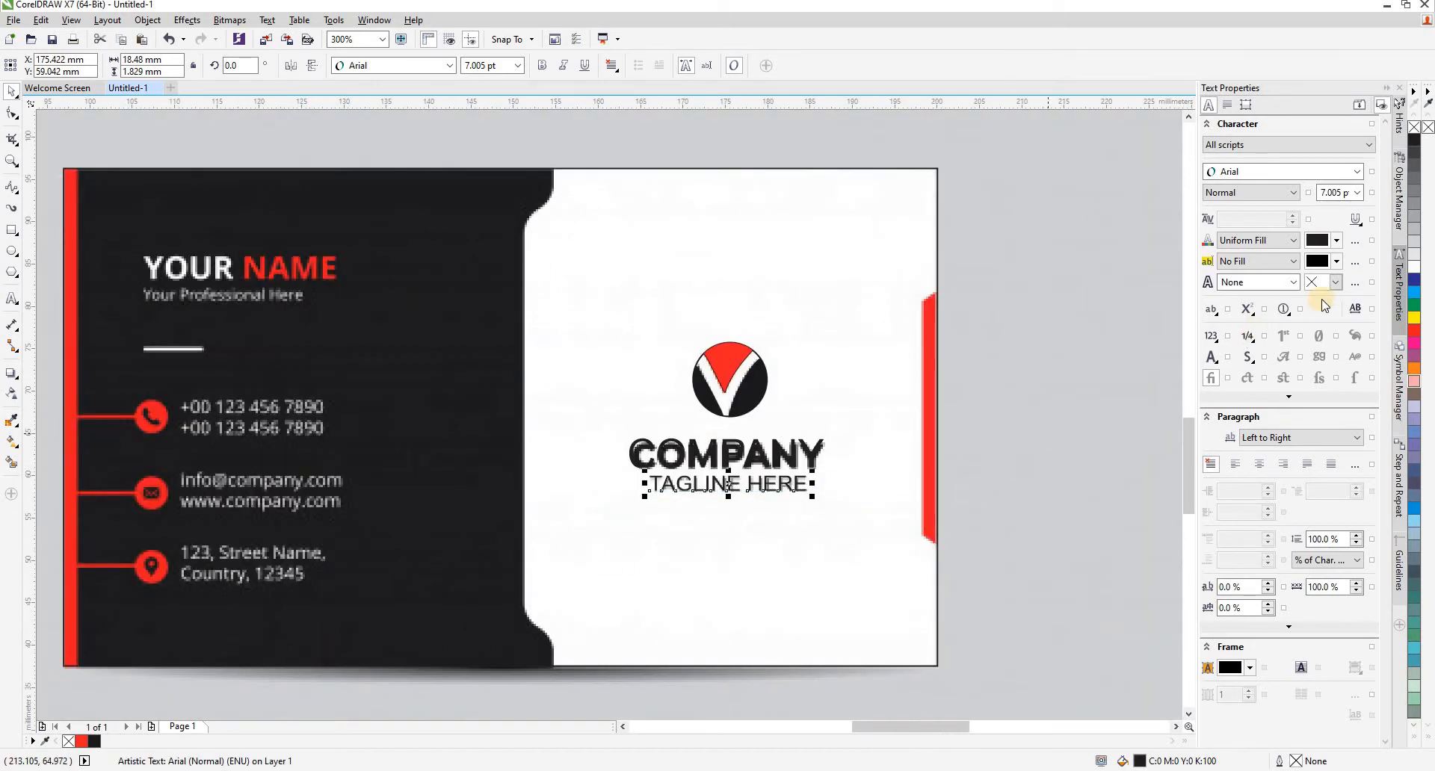
{"action": "left_click", "coordinate": [1416, 217]}
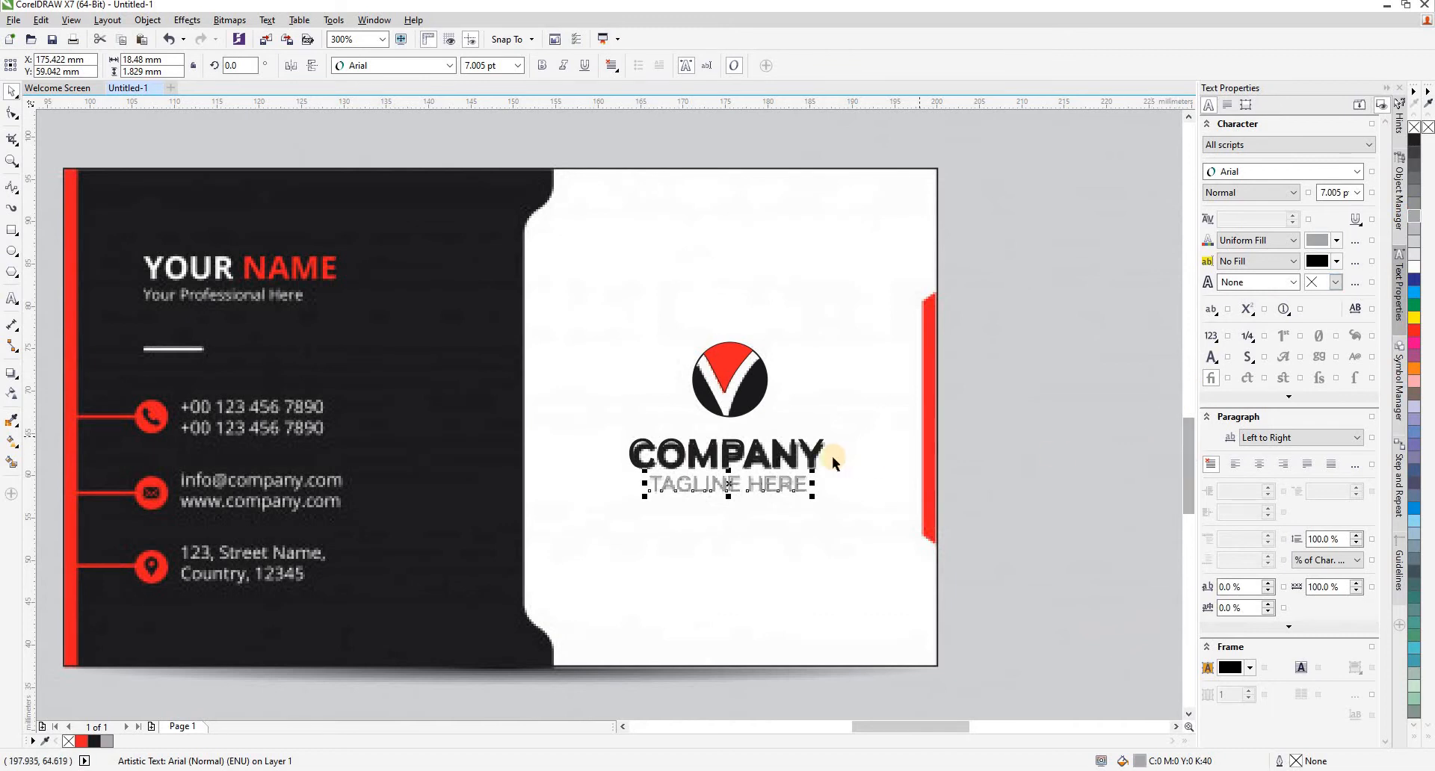
- Make the COMPANY text bold and deselect it
{"action": "left_click", "coordinate": [811, 454]}
{"action": "left_click", "coordinate": [546, 65]}
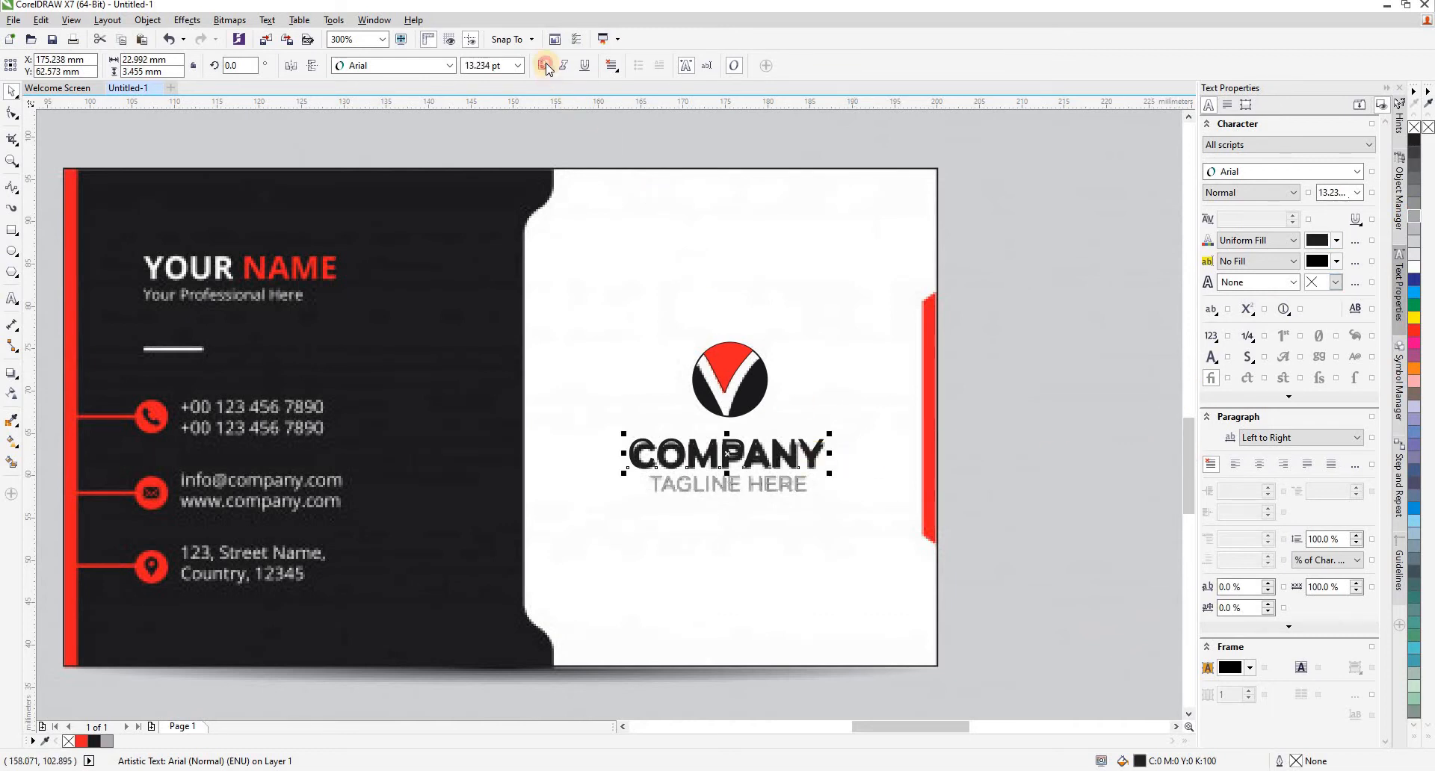
{"action": "scroll", "coordinate": [765, 366], "scroll_direction": "down", "scroll_amount": 1}
{"action": "left_click", "coordinate": [1062, 415]}
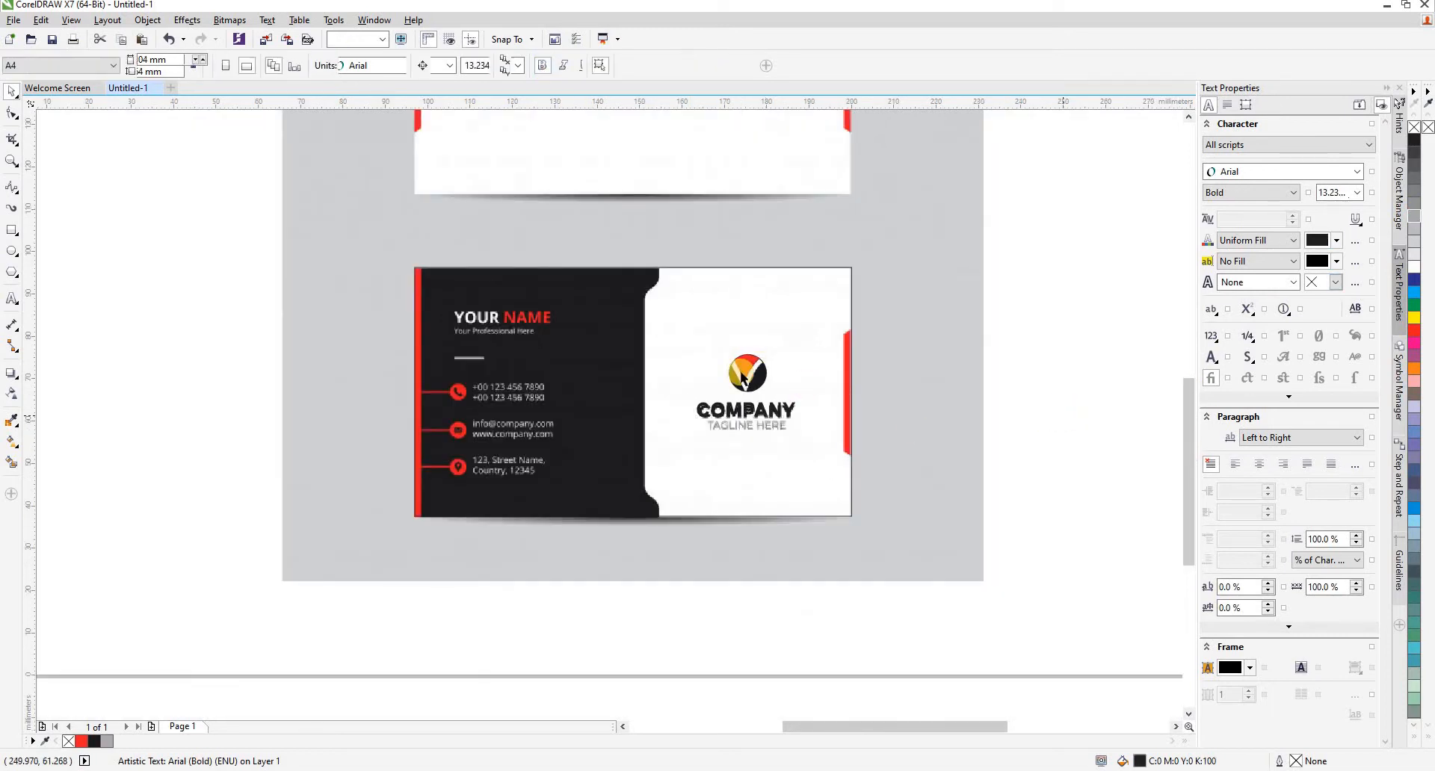
- Trace the red tab on the card's right edge with connected 2-Point Lines, about 1.7 × 30 mm
{"action": "scroll", "coordinate": [746, 364], "scroll_direction": "up", "scroll_amount": 1}
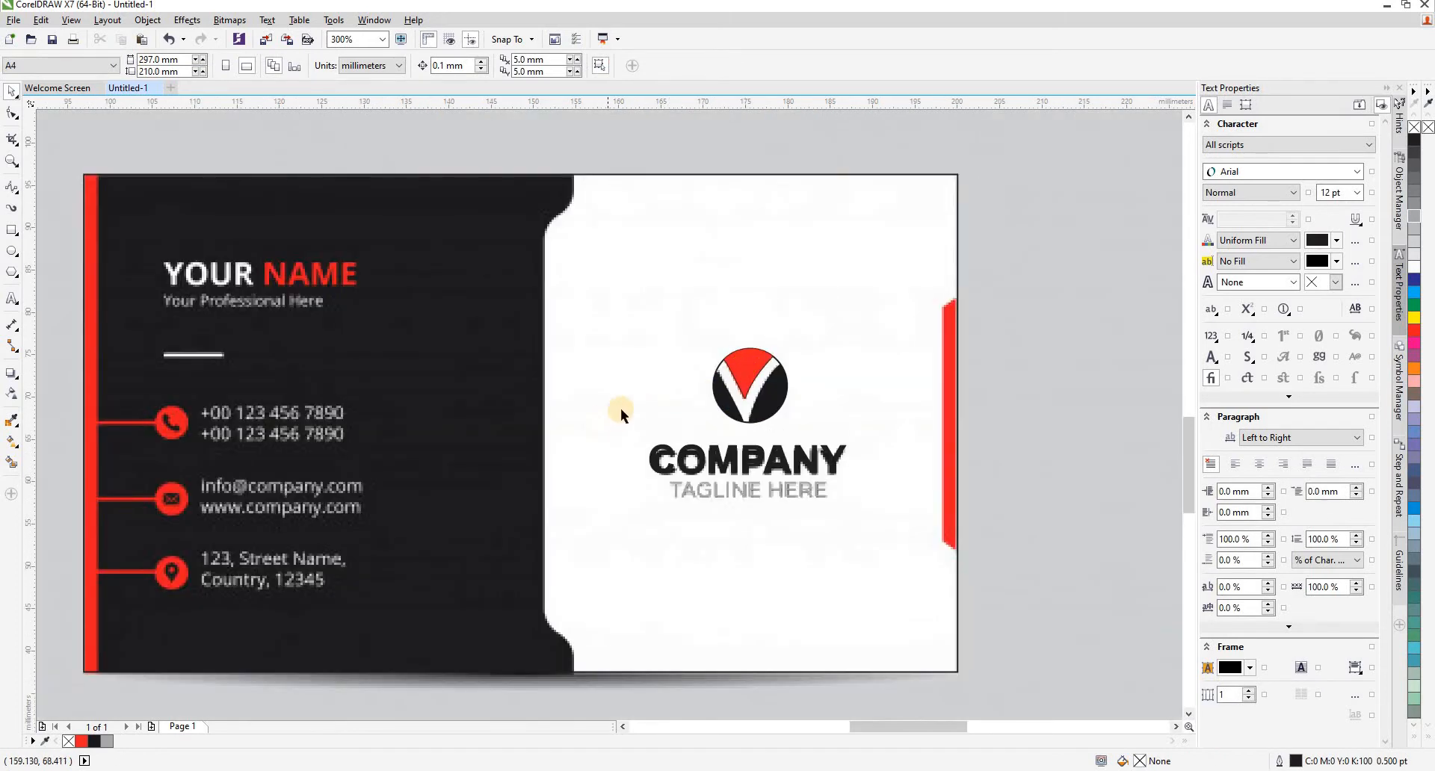
{"action": "left_click", "coordinate": [11, 192]}
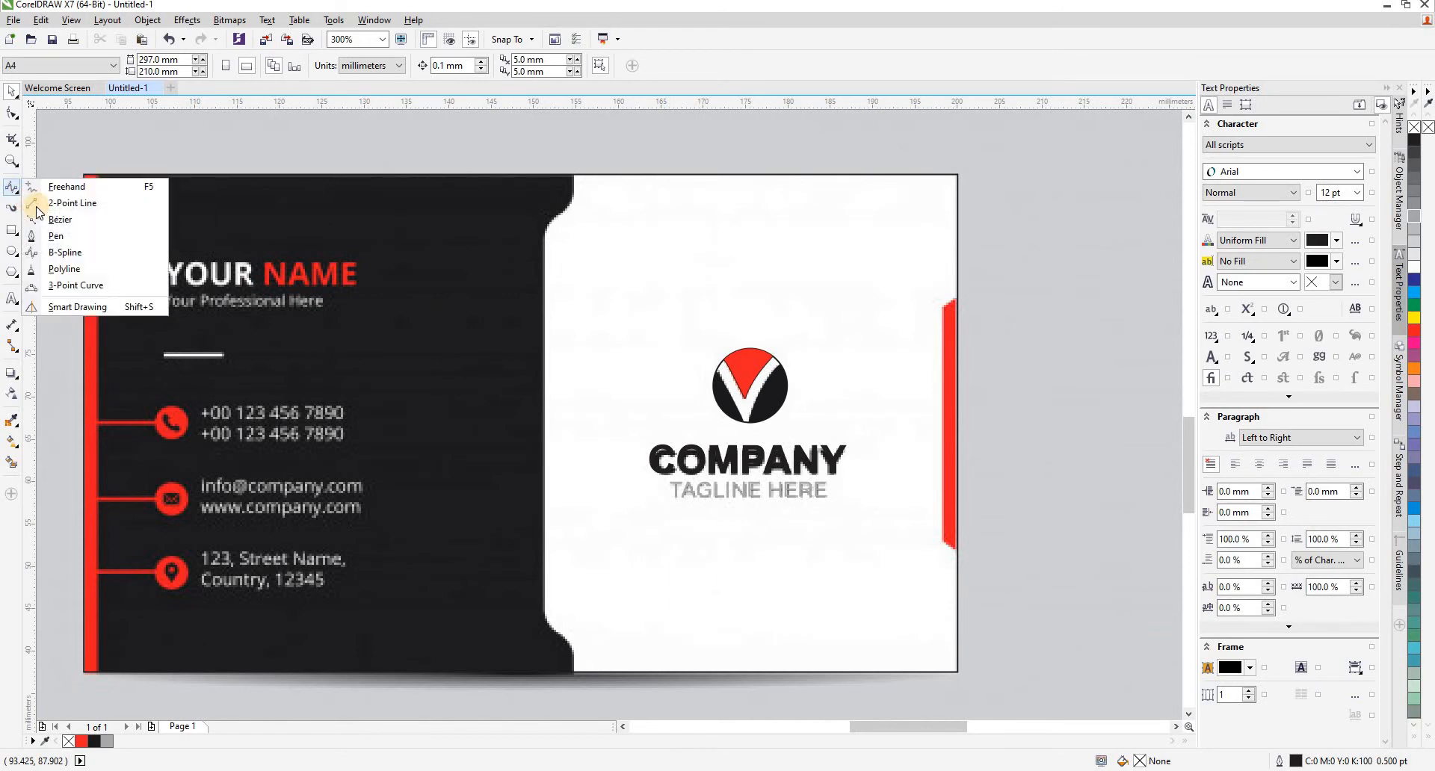
{"action": "left_click", "coordinate": [33, 200]}
{"action": "scroll", "coordinate": [999, 421], "scroll_direction": "up", "scroll_amount": 2}
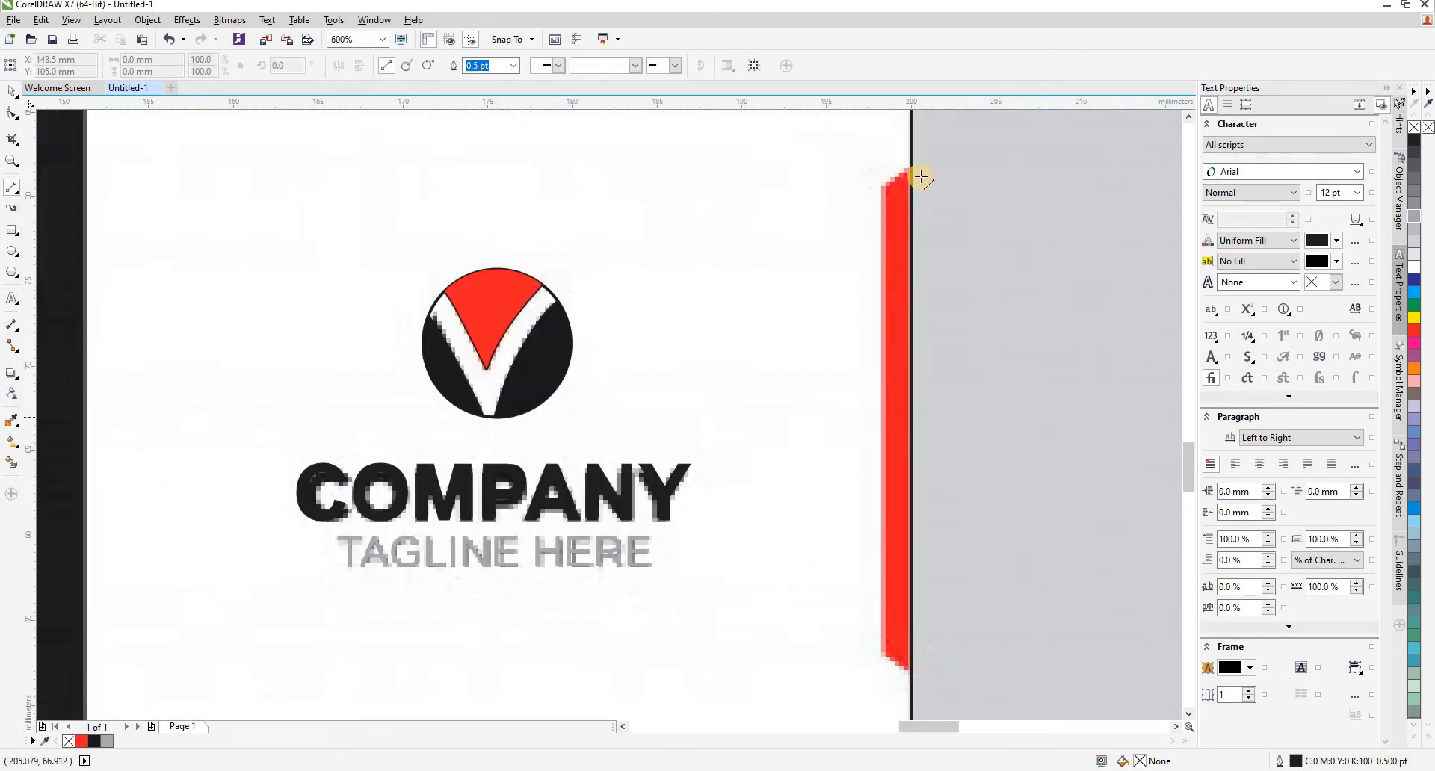
{"action": "left_click_drag", "start_coordinate": [911, 171], "coordinate": [883, 187]}
{"action": "left_click_drag", "start_coordinate": [886, 246], "coordinate": [911, 677]}
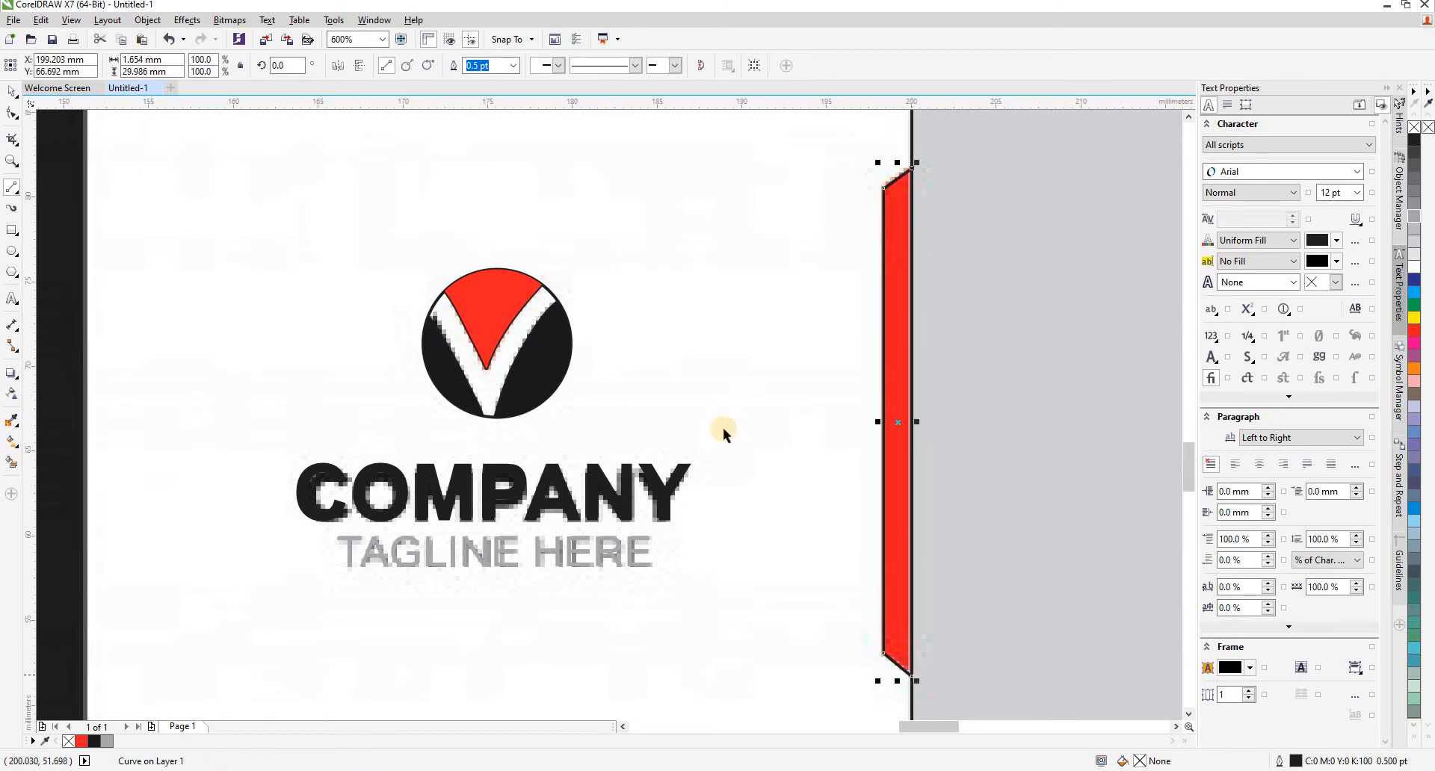
- Smart-fill the traced edge tab with the red #EC1A23 sampled from the image, without an outline
{"action": "left_click", "coordinate": [12, 464]}
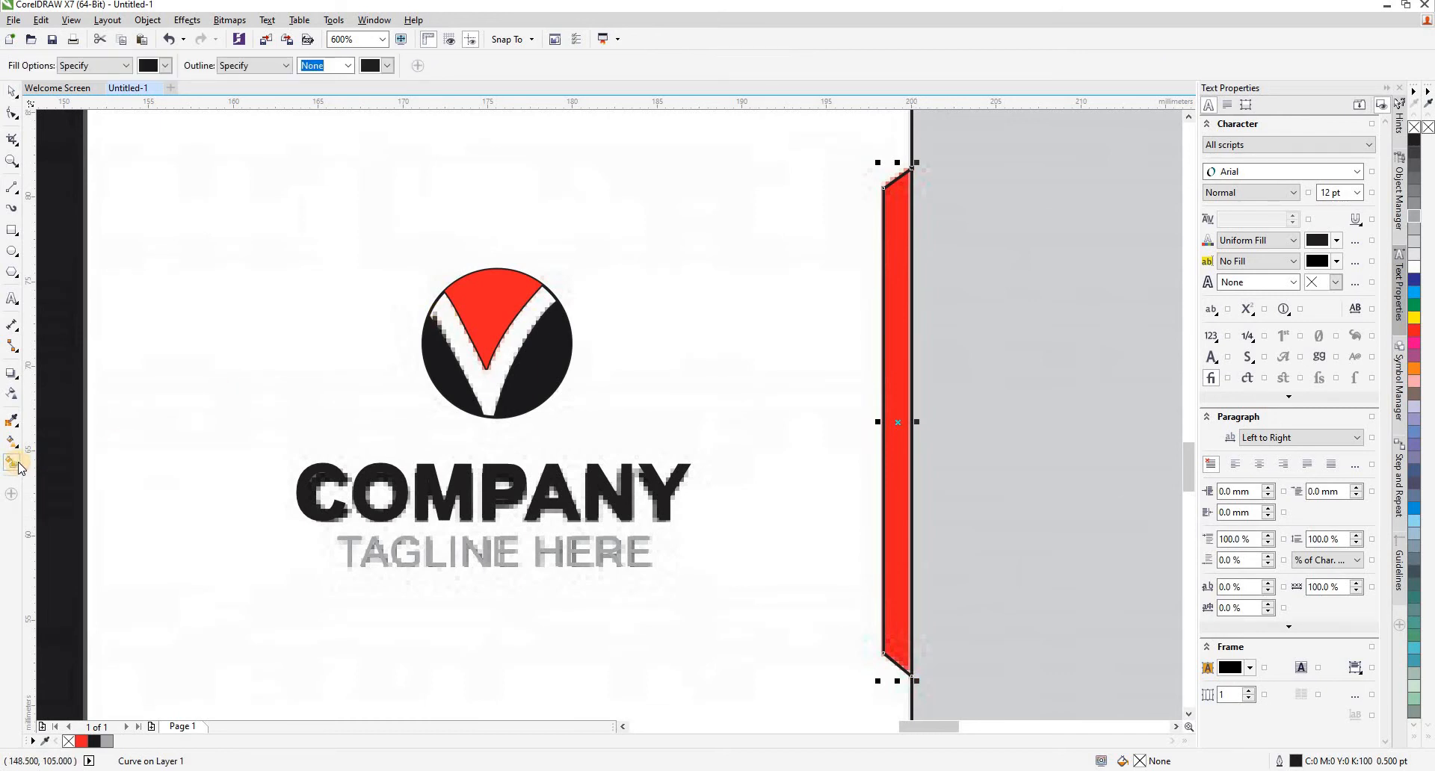
{"action": "left_click", "coordinate": [163, 67]}
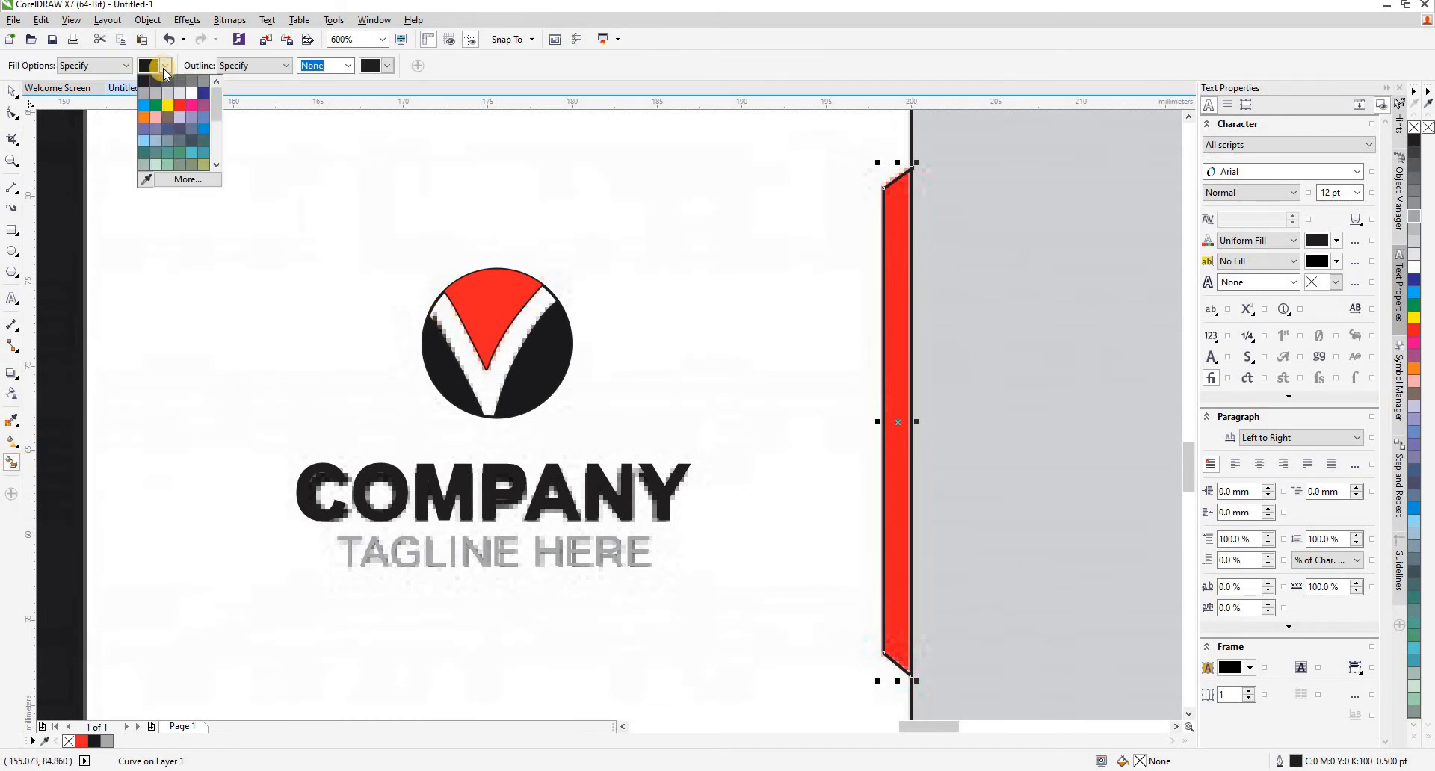
{"action": "left_click", "coordinate": [146, 180]}
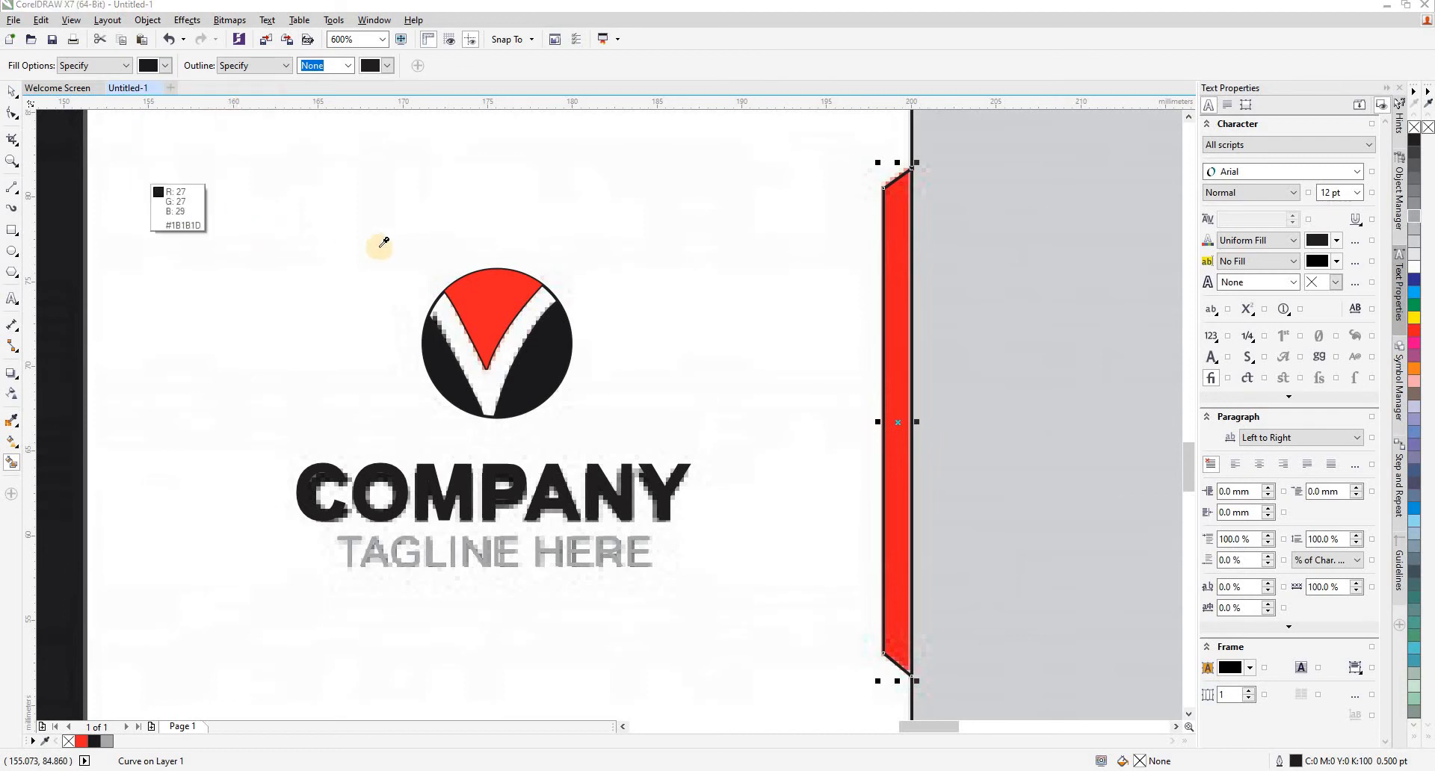
{"action": "left_click", "coordinate": [896, 333]}
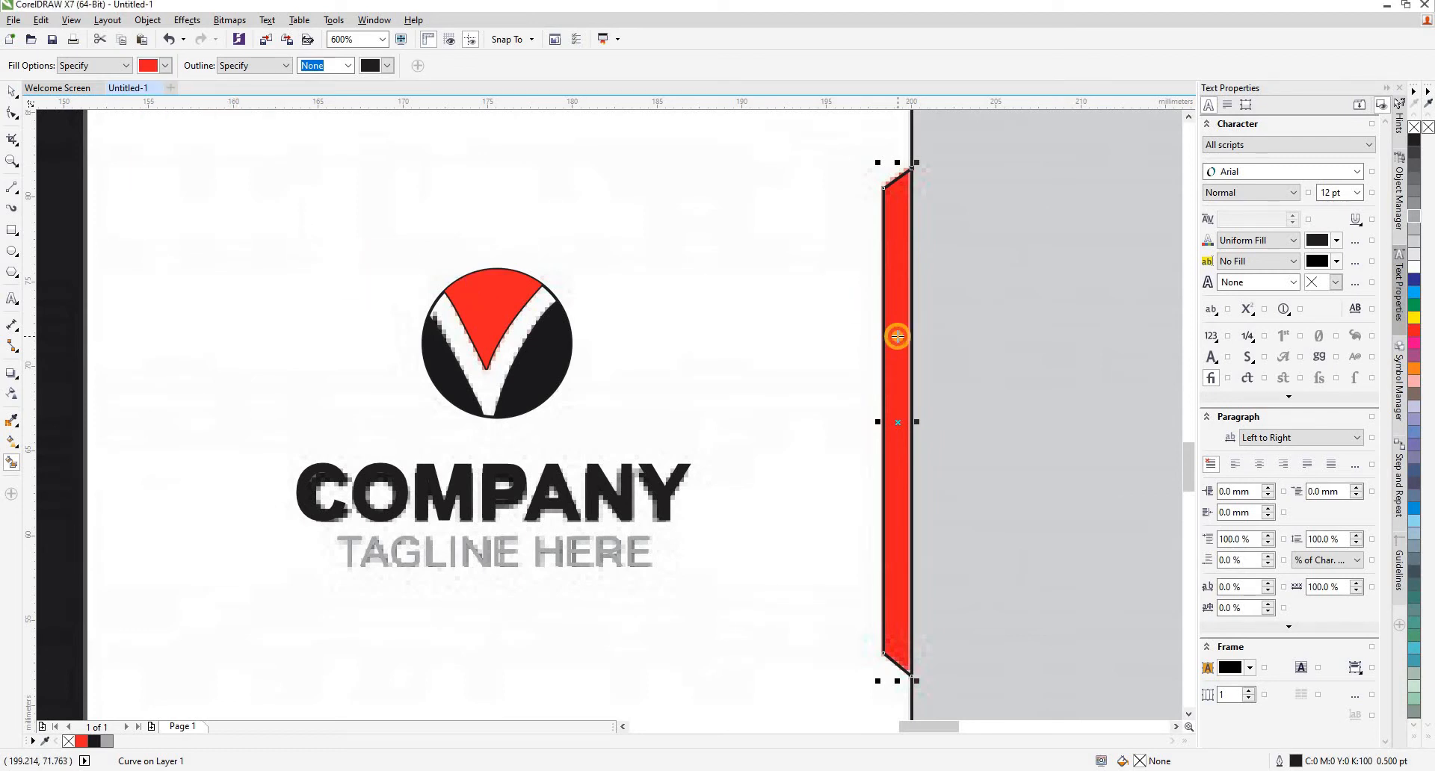
{"action": "left_click", "coordinate": [897, 337]}
{"action": "key", "text": "space"}
{"action": "scroll", "coordinate": [831, 343], "scroll_direction": "down", "scroll_amount": 1}
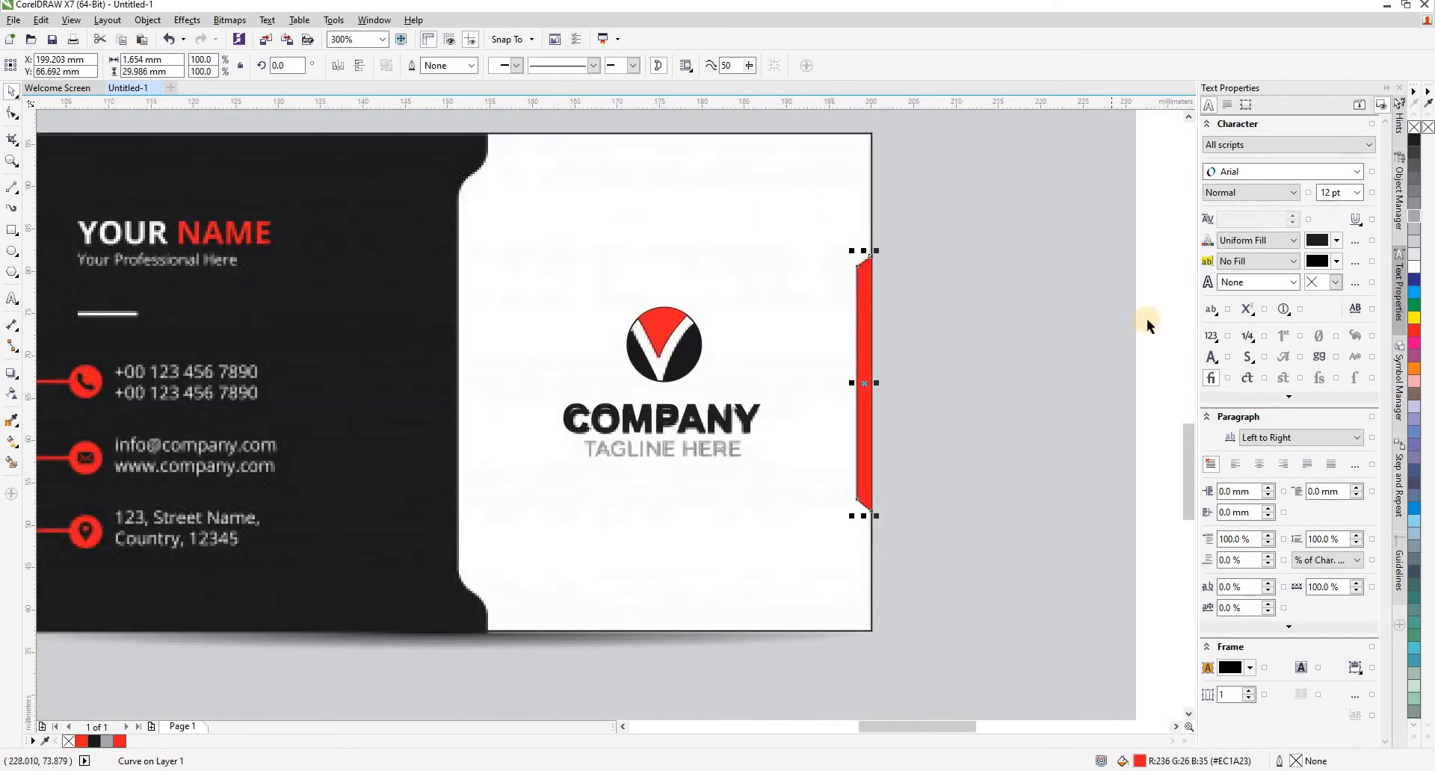
{"action": "key", "text": "Escape"}
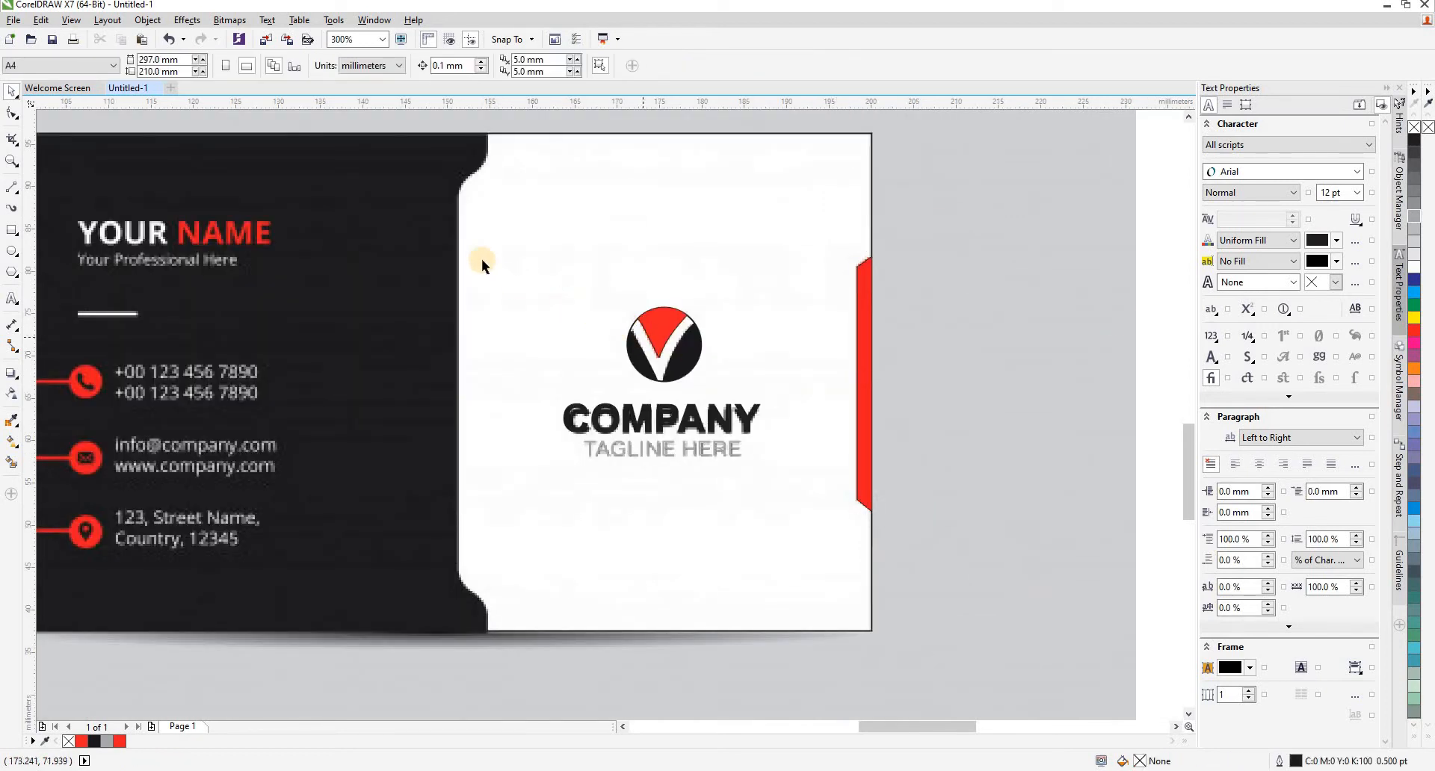
- Trace the curved edge between the dark panel and the white area with a B-Spline, about 3.5 × 58.7 mm, and deselect it
{"action": "left_click", "coordinate": [12, 192]}
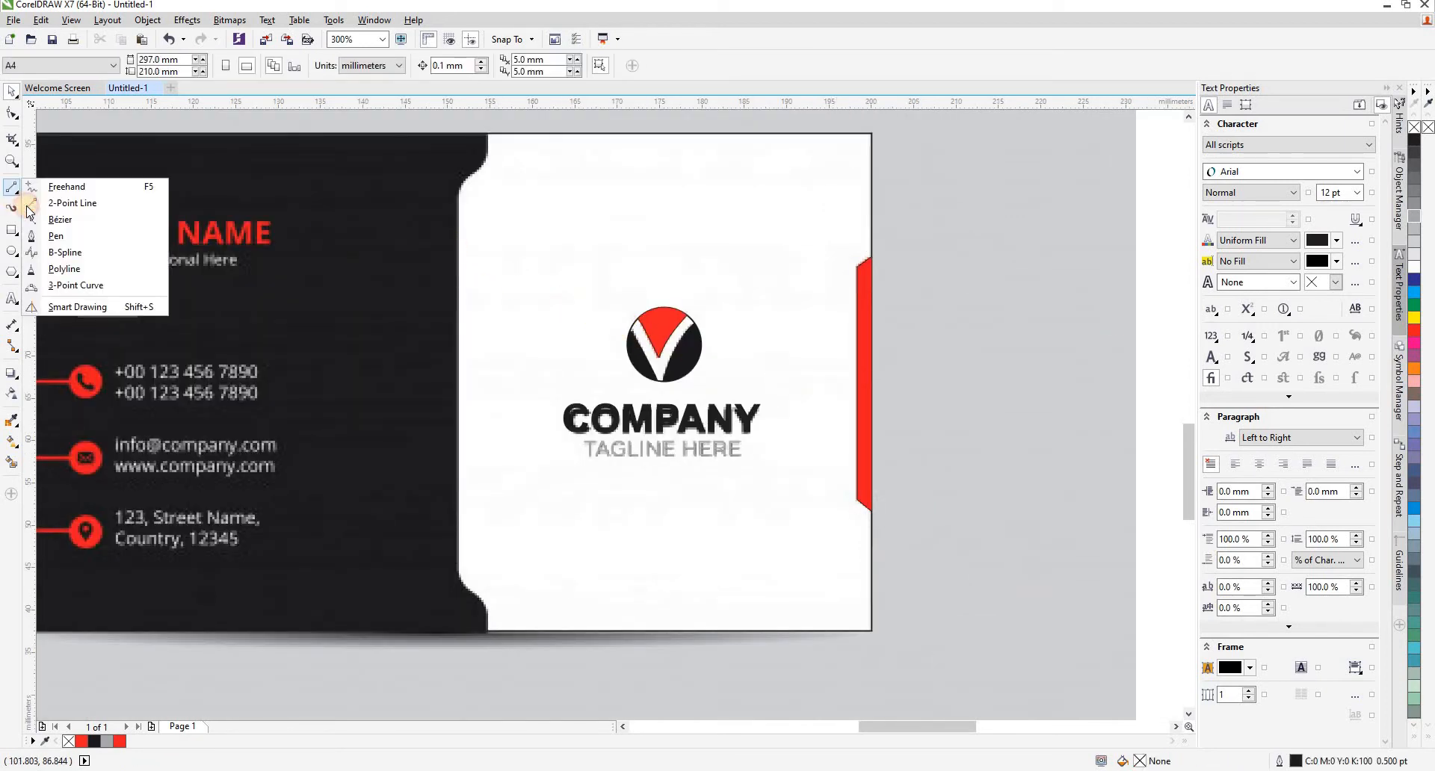
{"action": "left_click", "coordinate": [68, 254]}
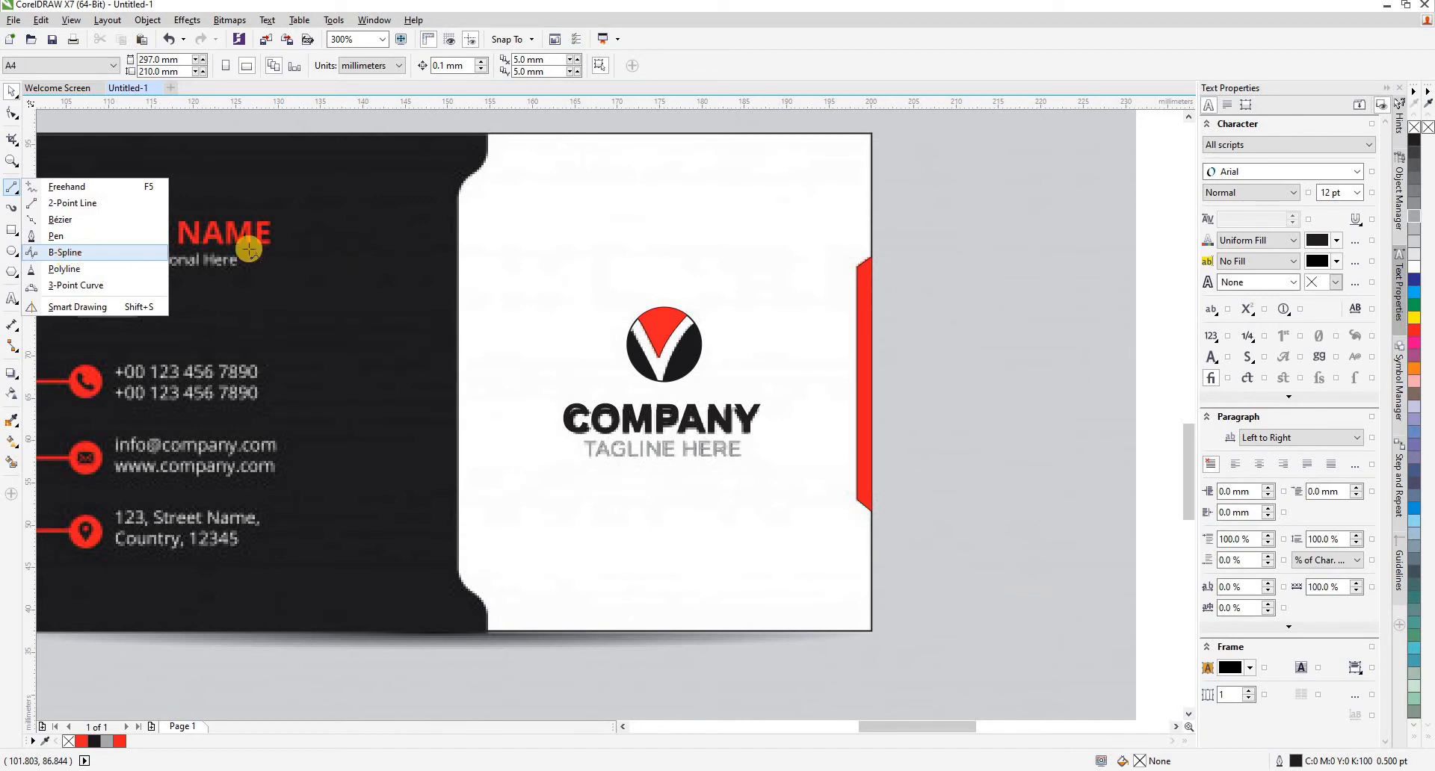
{"action": "left_click", "coordinate": [488, 132]}
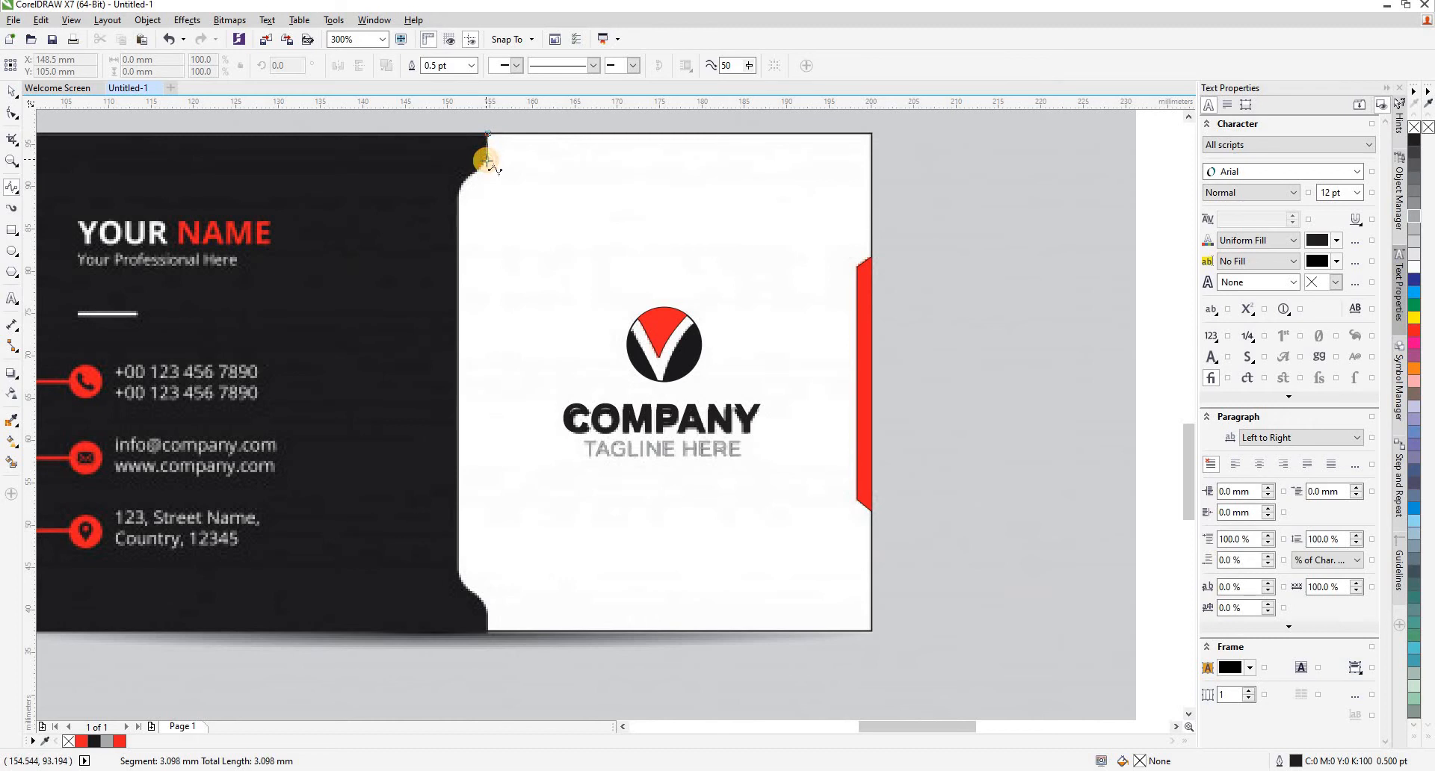
{"action": "left_click", "coordinate": [475, 172]}
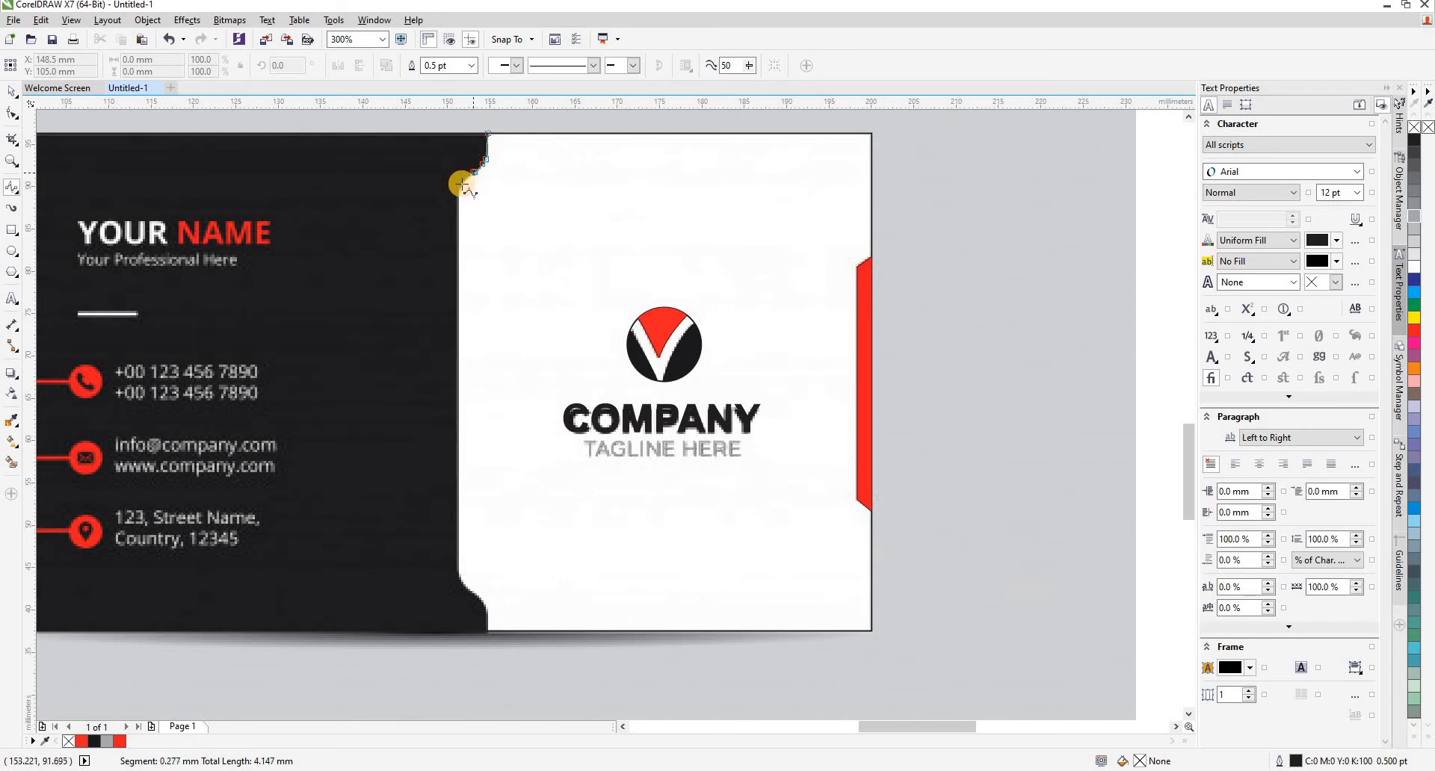
{"action": "left_click", "coordinate": [459, 186]}
{"action": "left_click", "coordinate": [458, 202]}
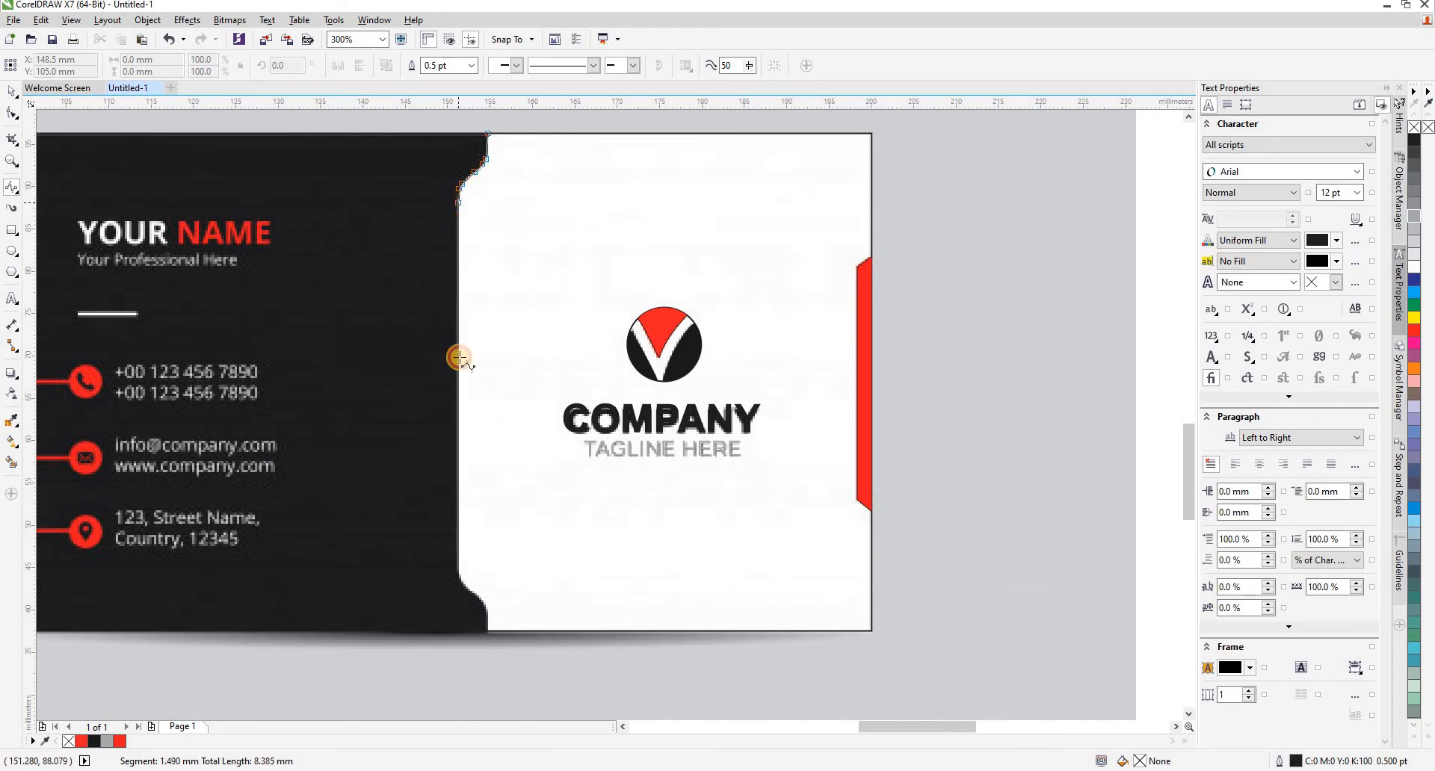
{"action": "left_click", "coordinate": [457, 573]}
{"action": "left_click", "coordinate": [463, 585]}
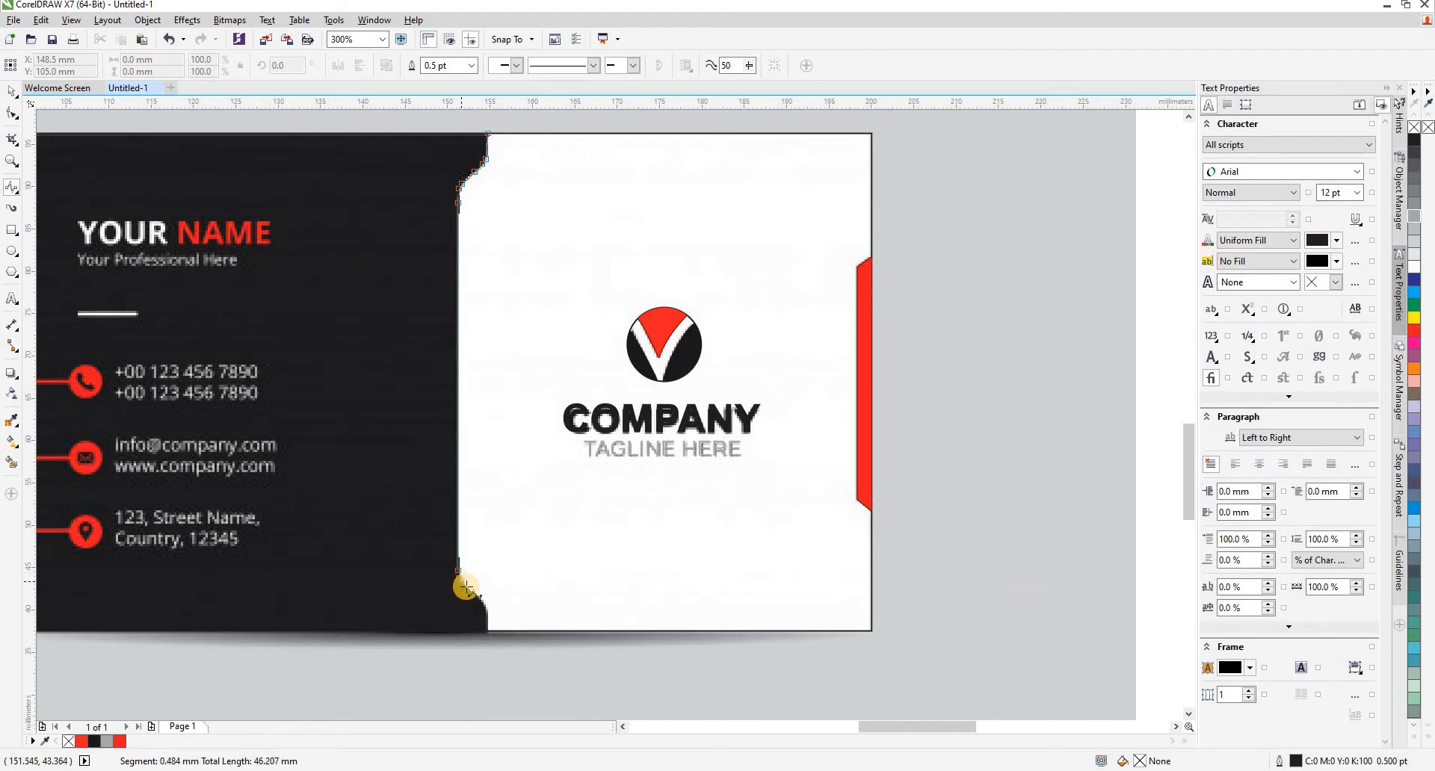
{"action": "left_click", "coordinate": [475, 592]}
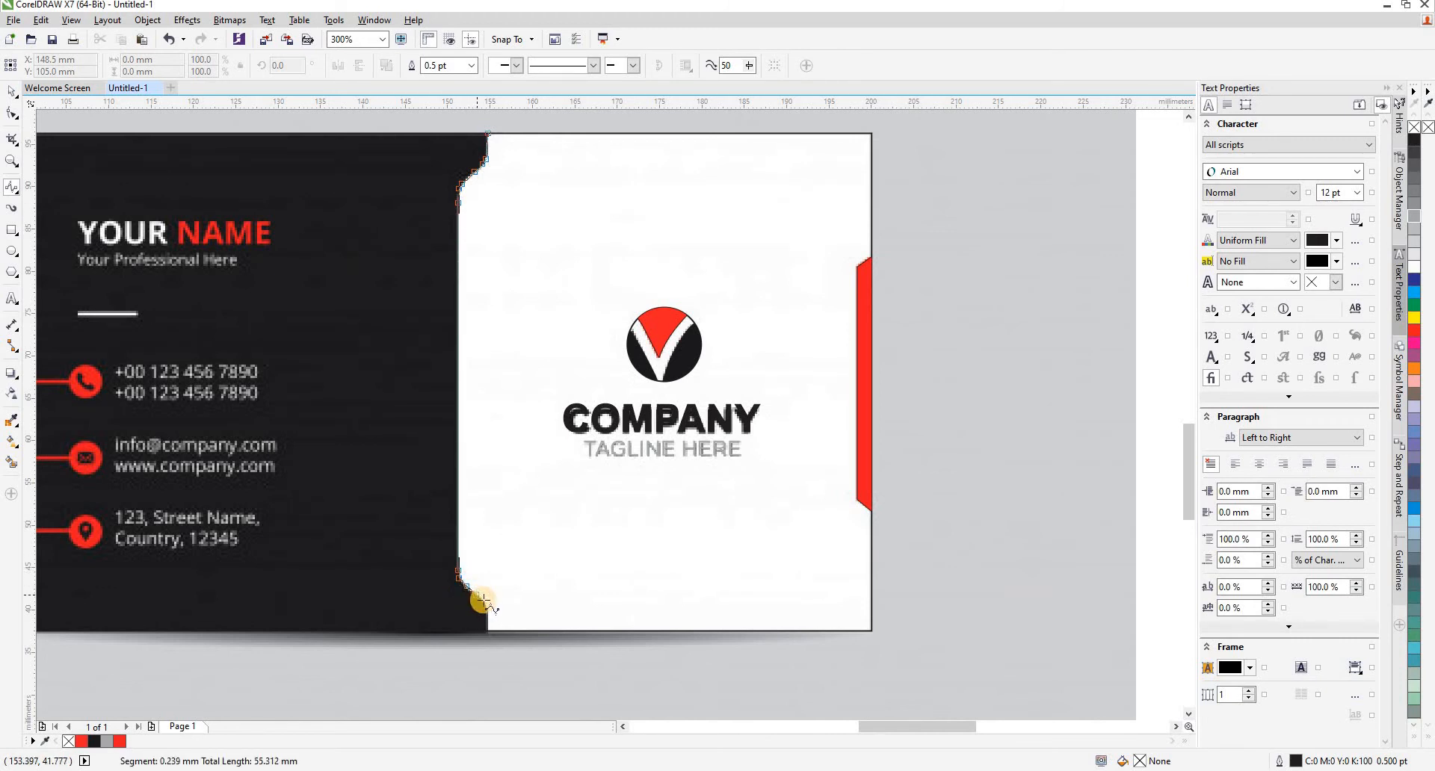
{"action": "left_click", "coordinate": [488, 616]}
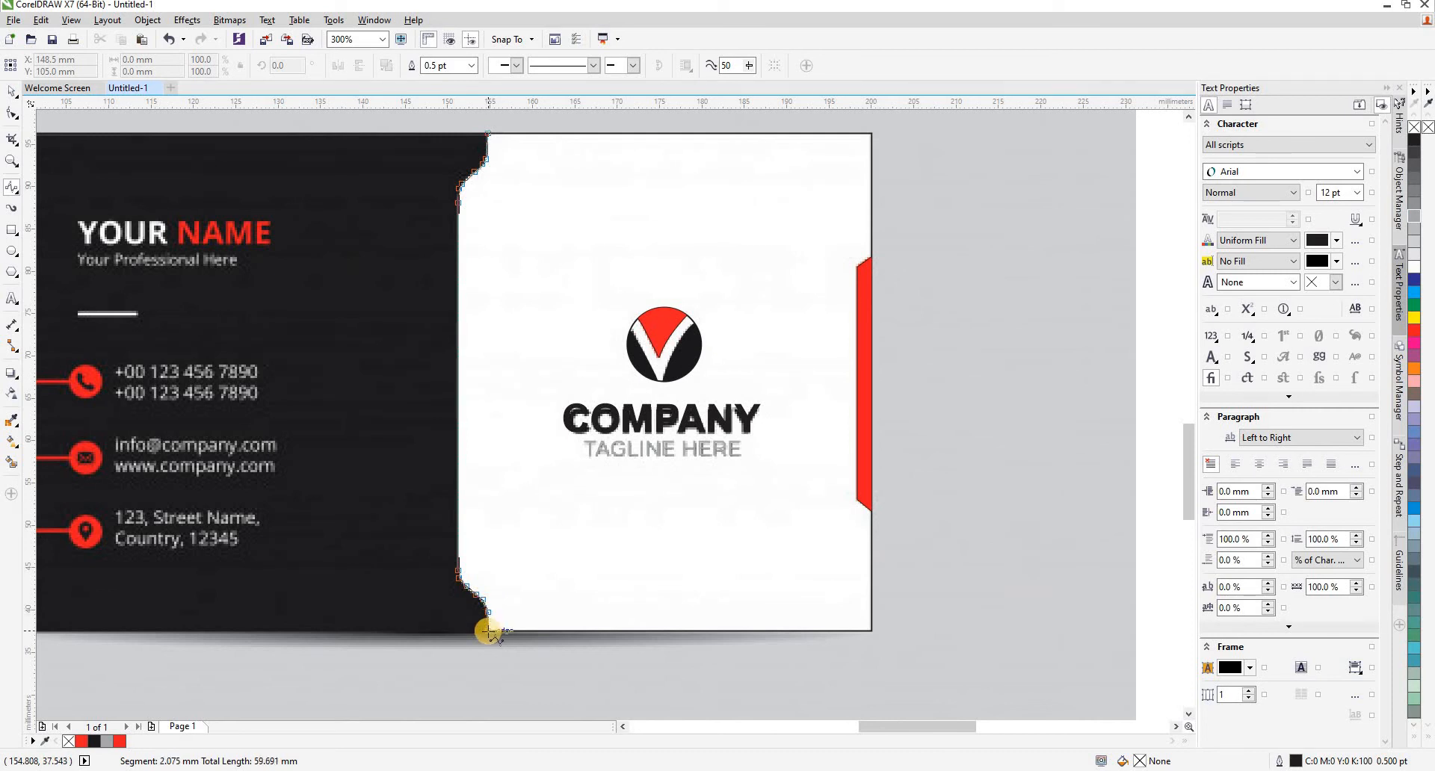
{"action": "double_click", "coordinate": [488, 632]}
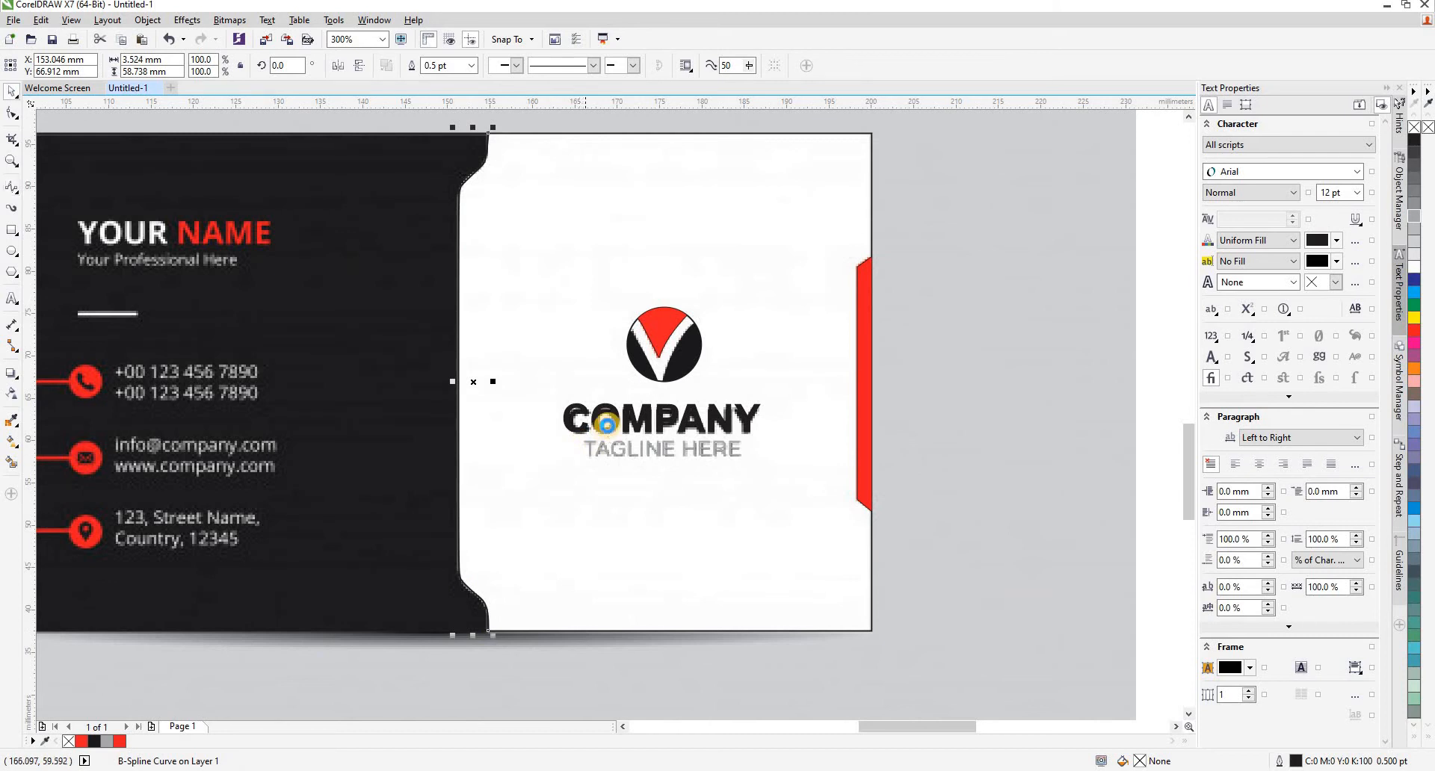
{"action": "key", "text": "F3"}
{"action": "key", "text": "Escape"}
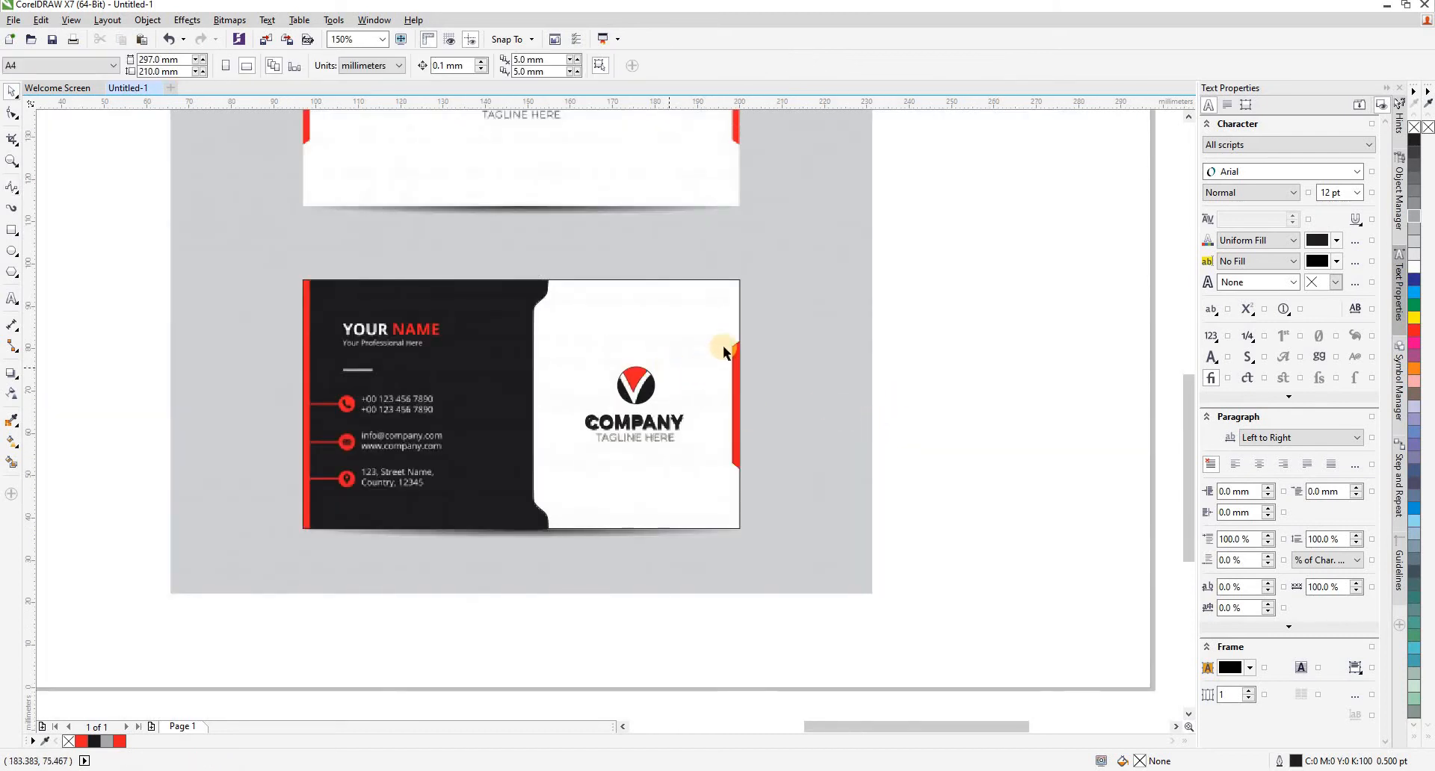
{"action": "left_click_drag", "start_coordinate": [930, 302], "coordinate": [576, 481]}
{"action": "left_click", "coordinate": [384, 398]}
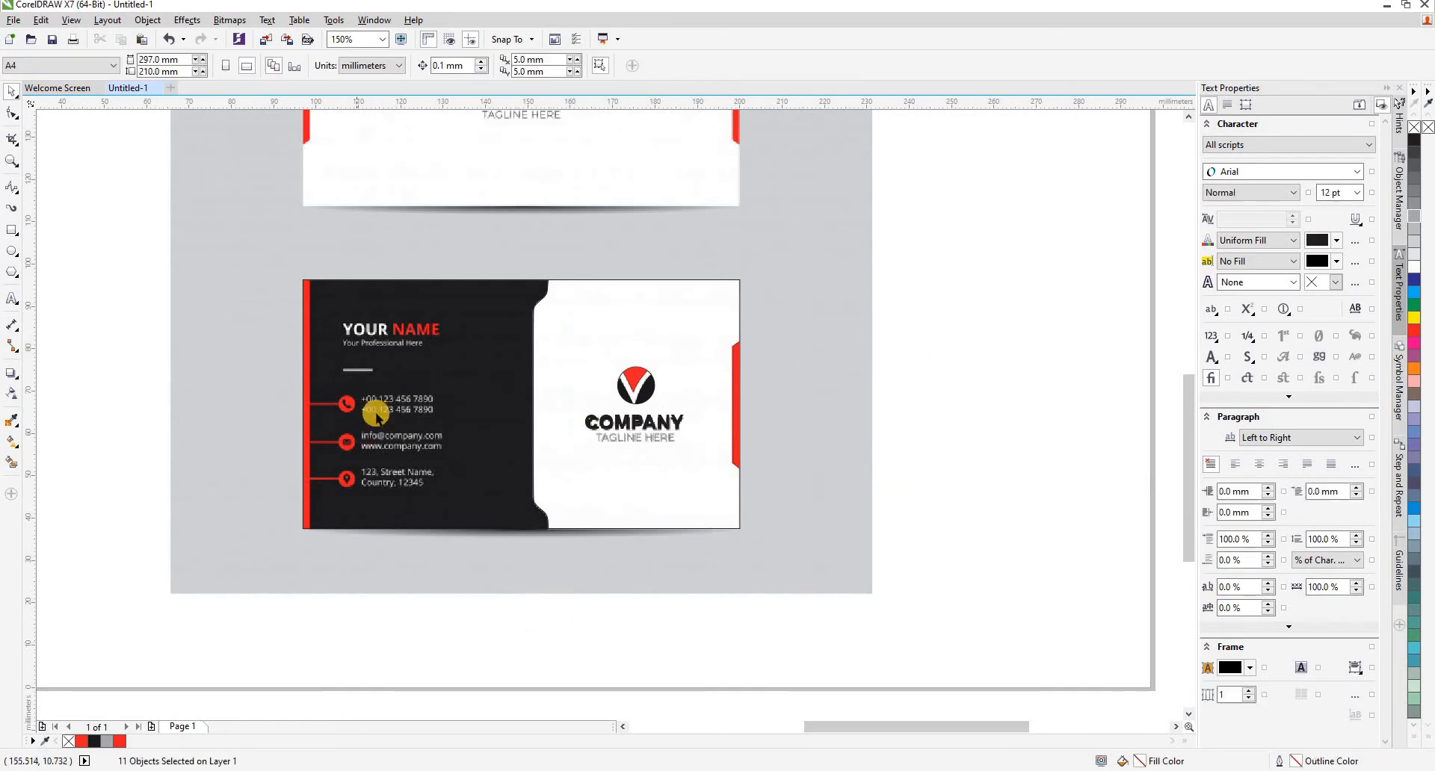
- Add the artistic text "your name" in 24 pt Arial and place it just above the card
{"action": "scroll", "coordinate": [388, 396], "scroll_direction": "up", "scroll_amount": 2}
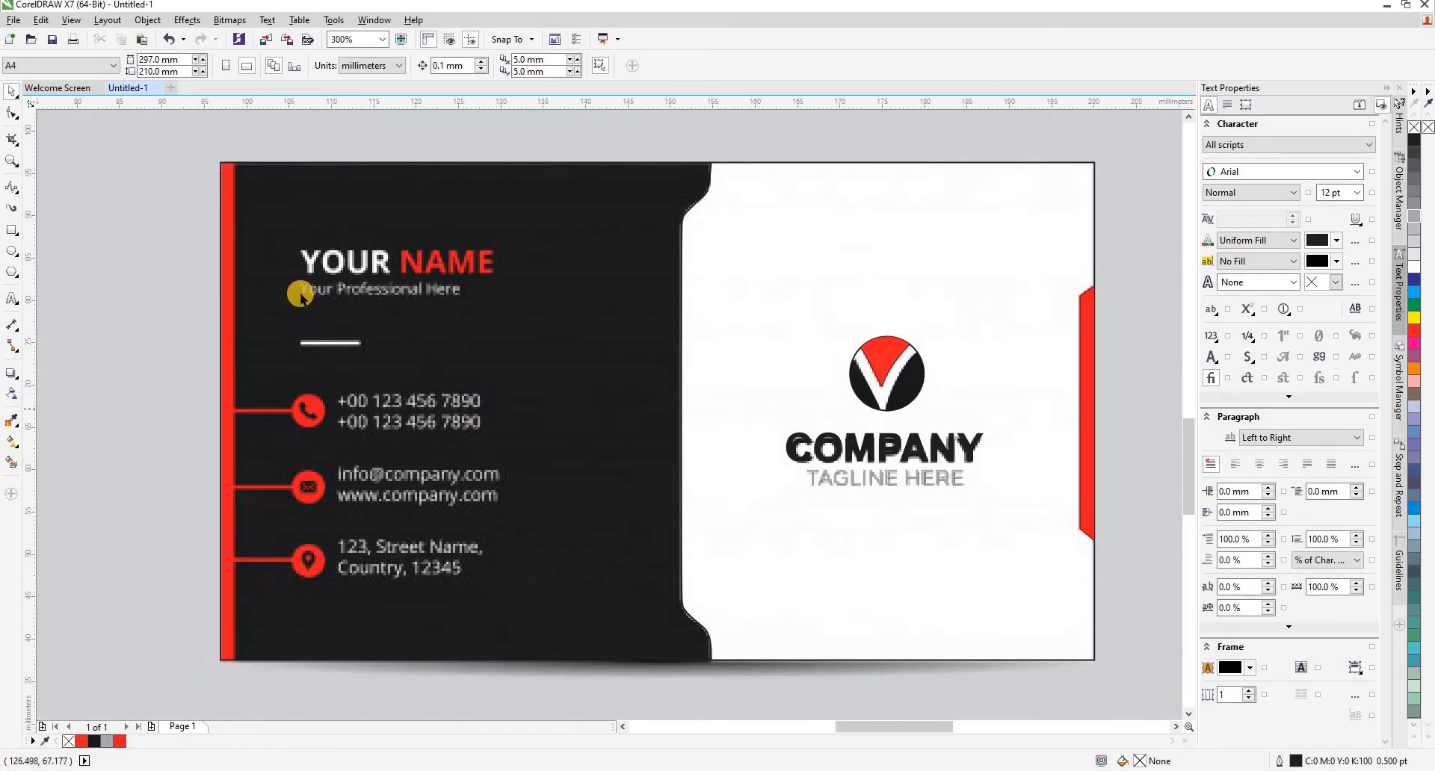
{"action": "left_click", "coordinate": [11, 298]}
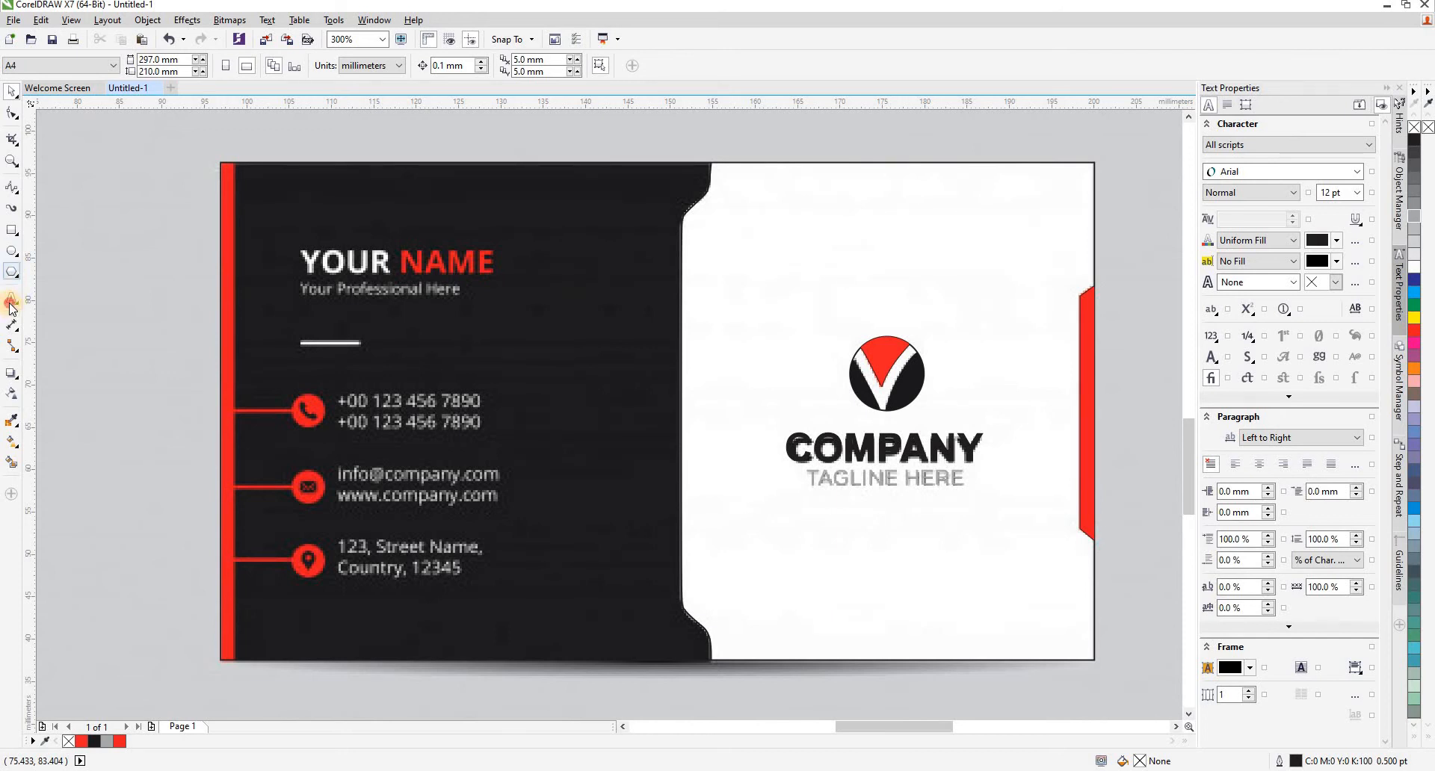
{"action": "left_click", "coordinate": [321, 233]}
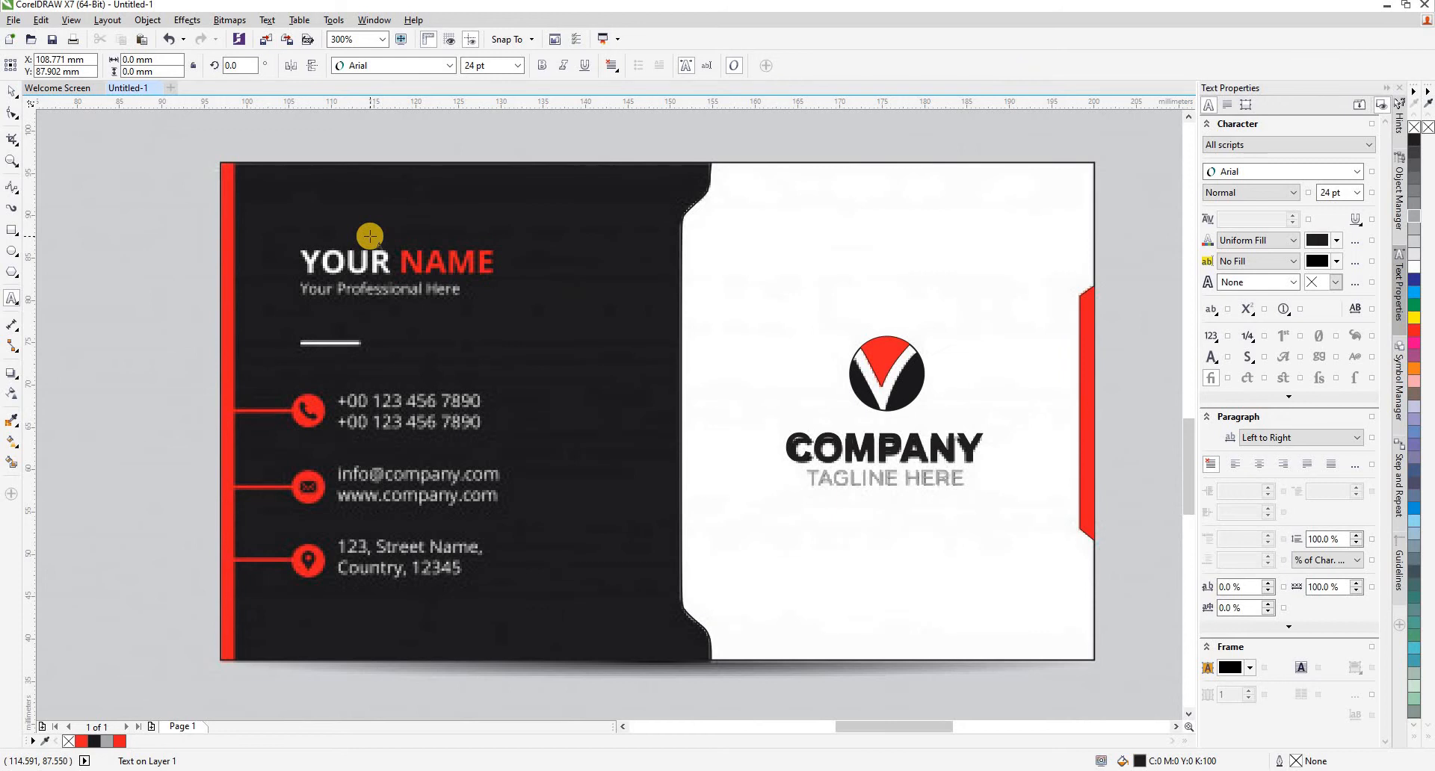
{"action": "type", "text": "y"}
{"action": "key", "text": "BackSpace"}
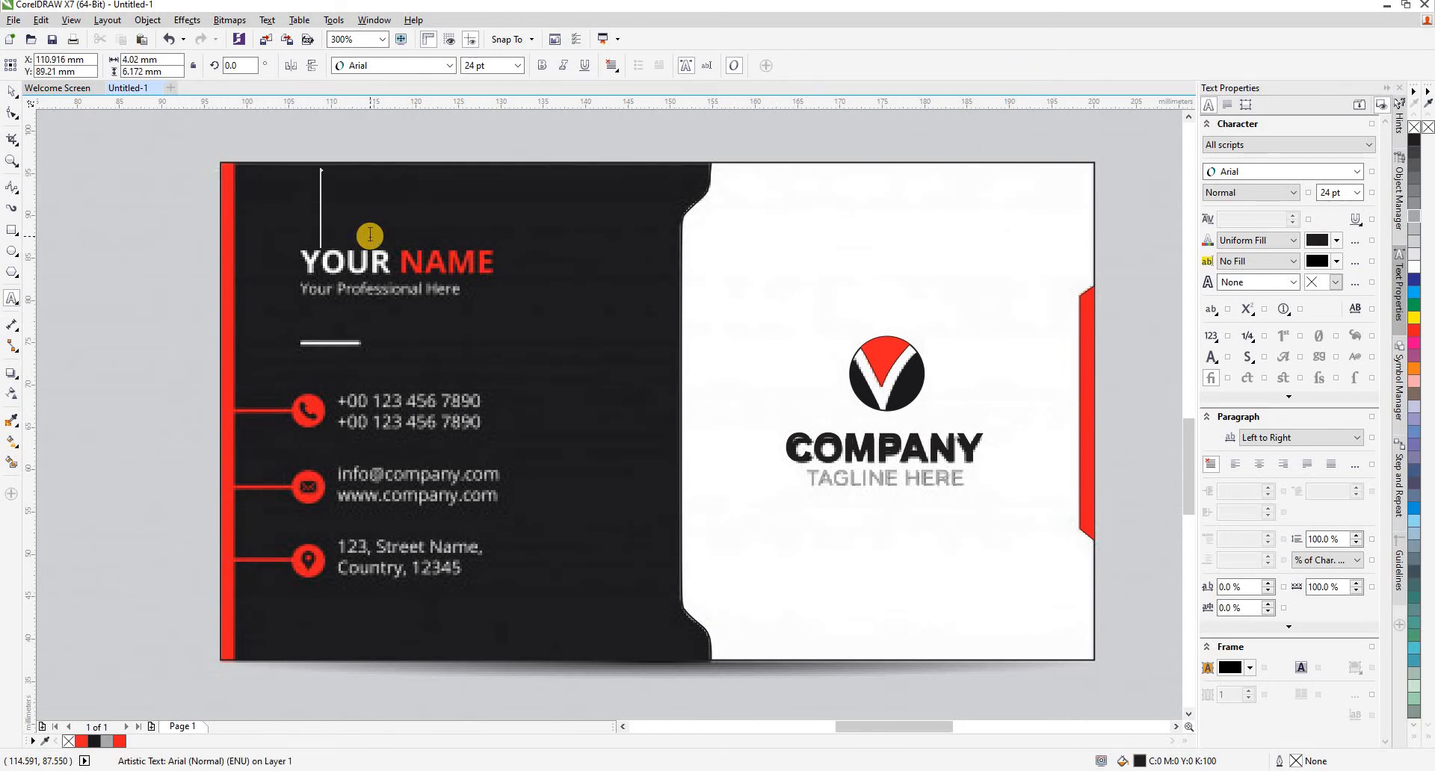
{"action": "type", "text": "you"}
{"action": "left_click", "coordinate": [11, 90]}
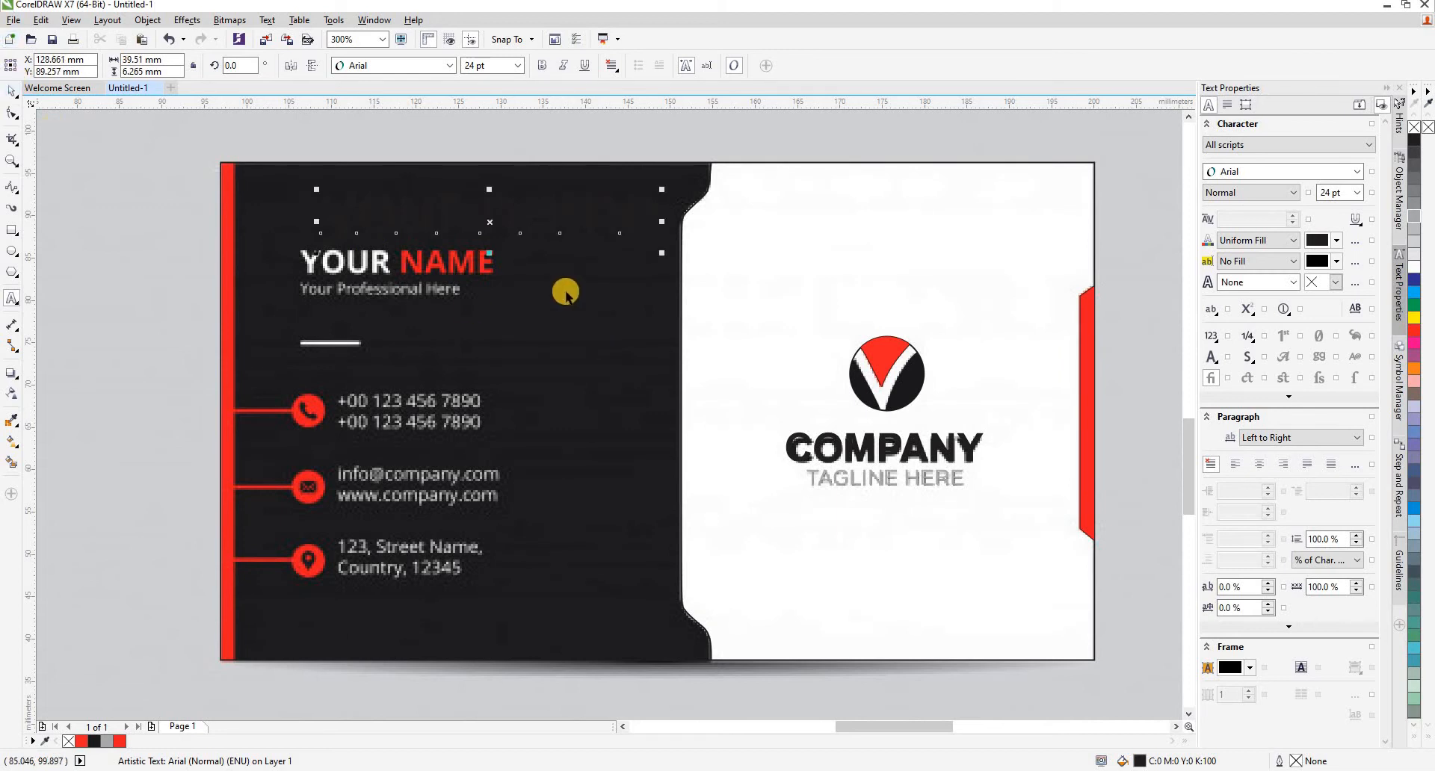
{"action": "key", "text": "F3"}
{"action": "left_click_drag", "start_coordinate": [545, 278], "coordinate": [535, 233]}
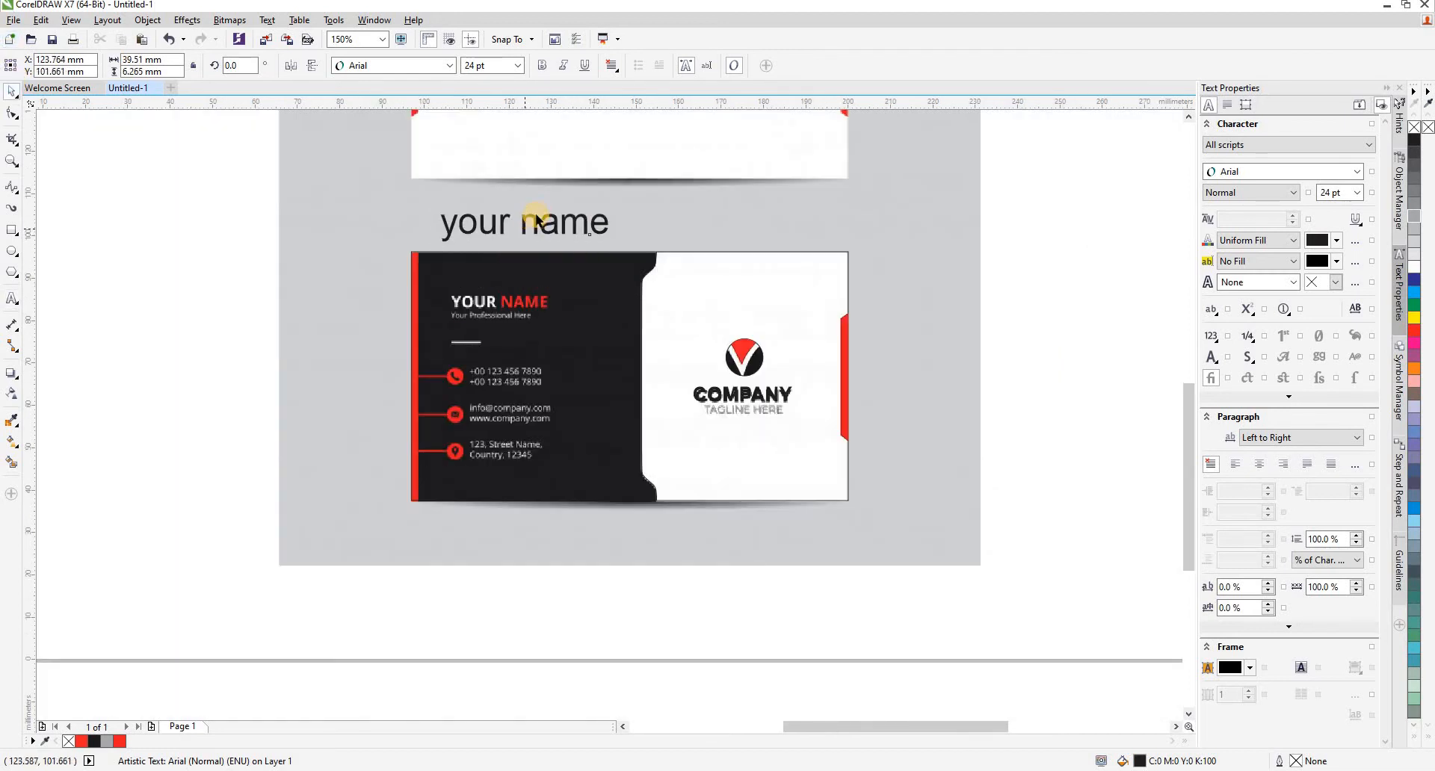
- Convert the "your name" text to uppercase and make it bold
{"action": "scroll", "coordinate": [535, 234], "scroll_direction": "up", "scroll_amount": 1}
{"action": "key", "text": "F8"}
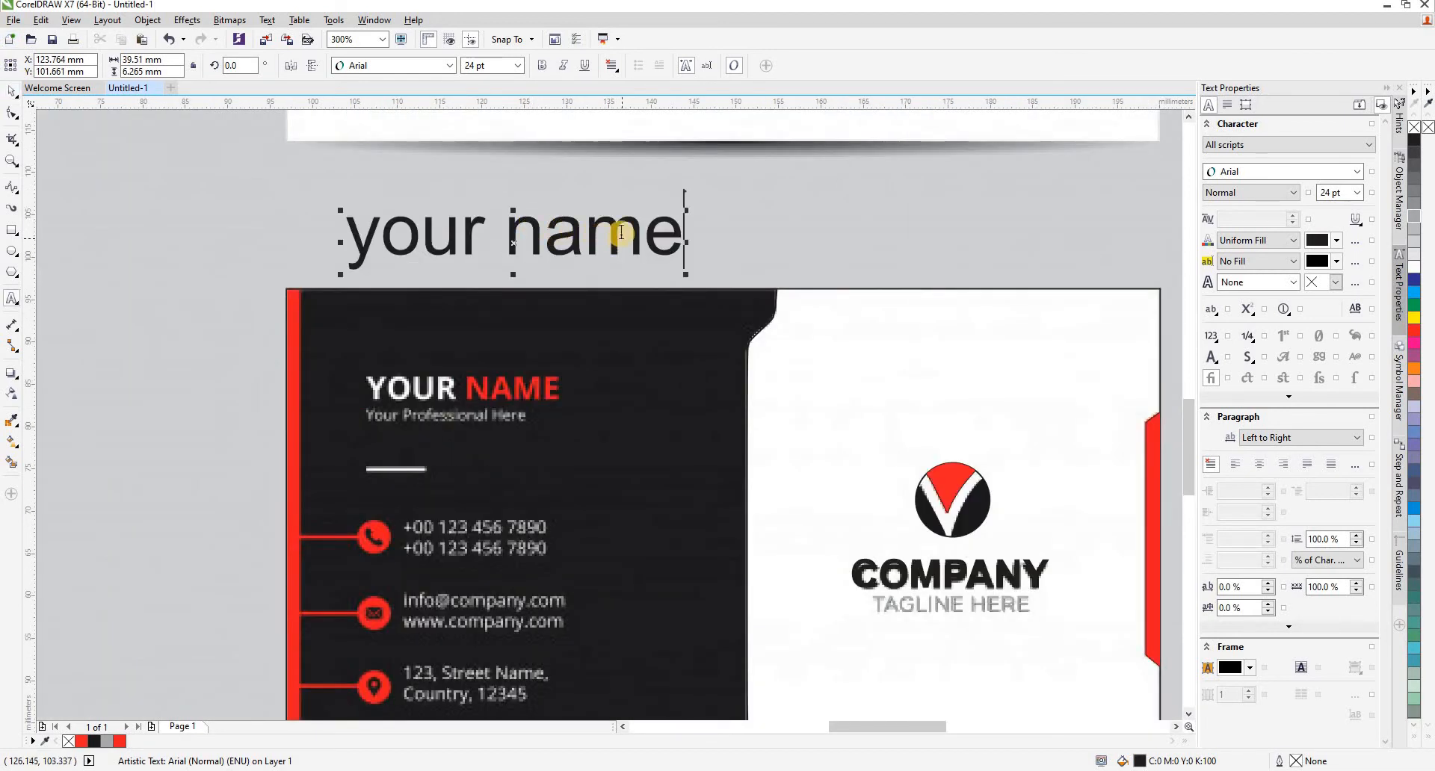
{"action": "left_click_drag", "start_coordinate": [665, 231], "coordinate": [373, 236]}
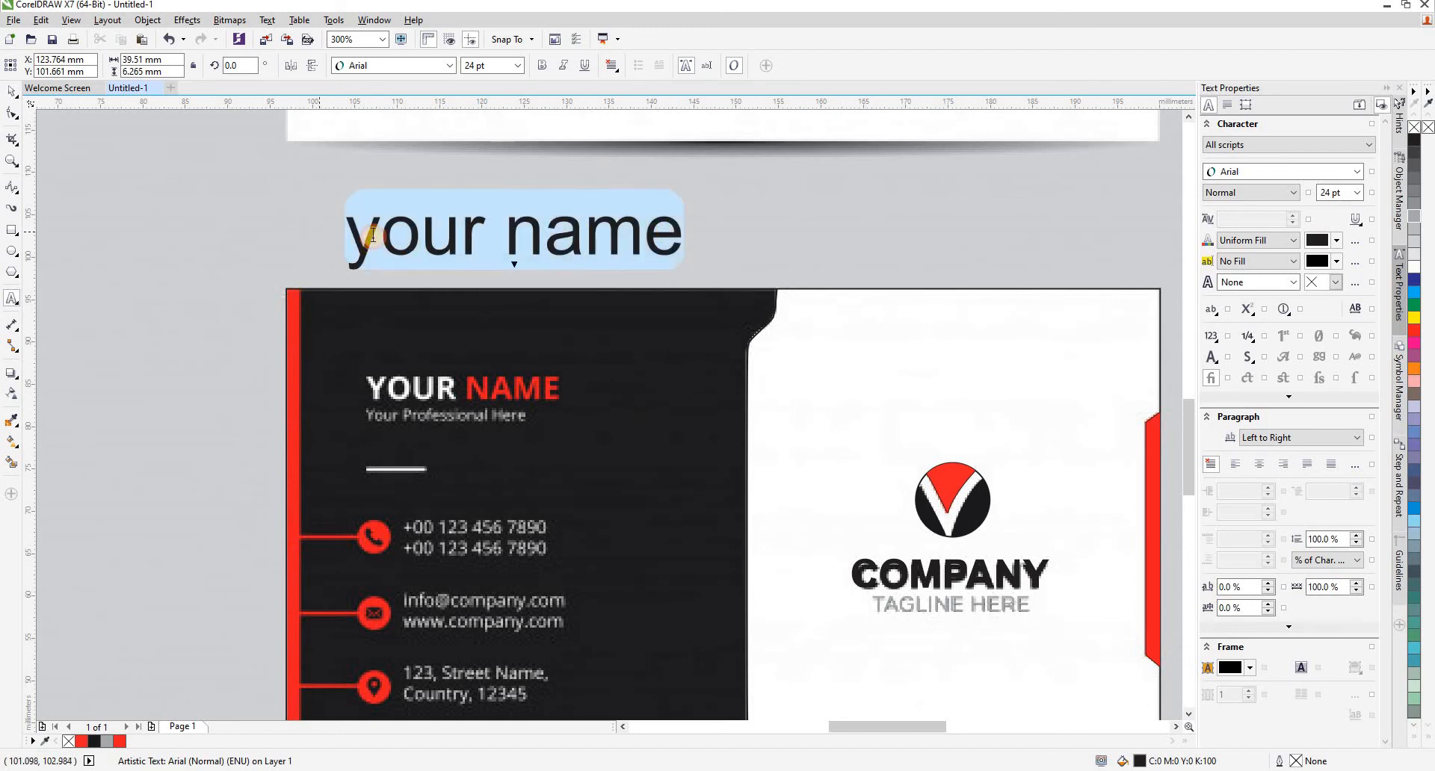
{"action": "right_click", "coordinate": [373, 237]}
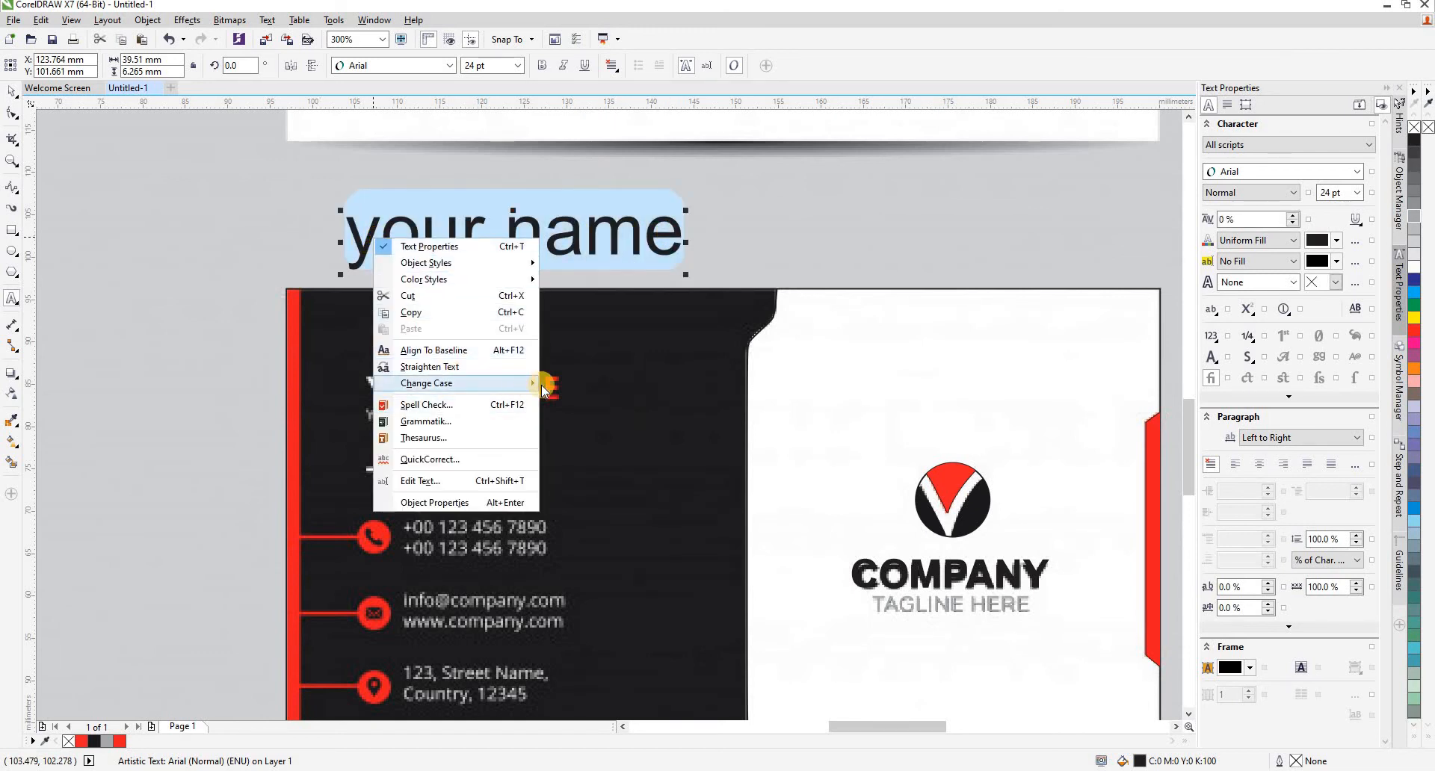
{"action": "mouse_move", "coordinate": [543, 389]}
{"action": "left_click", "coordinate": [576, 415]}
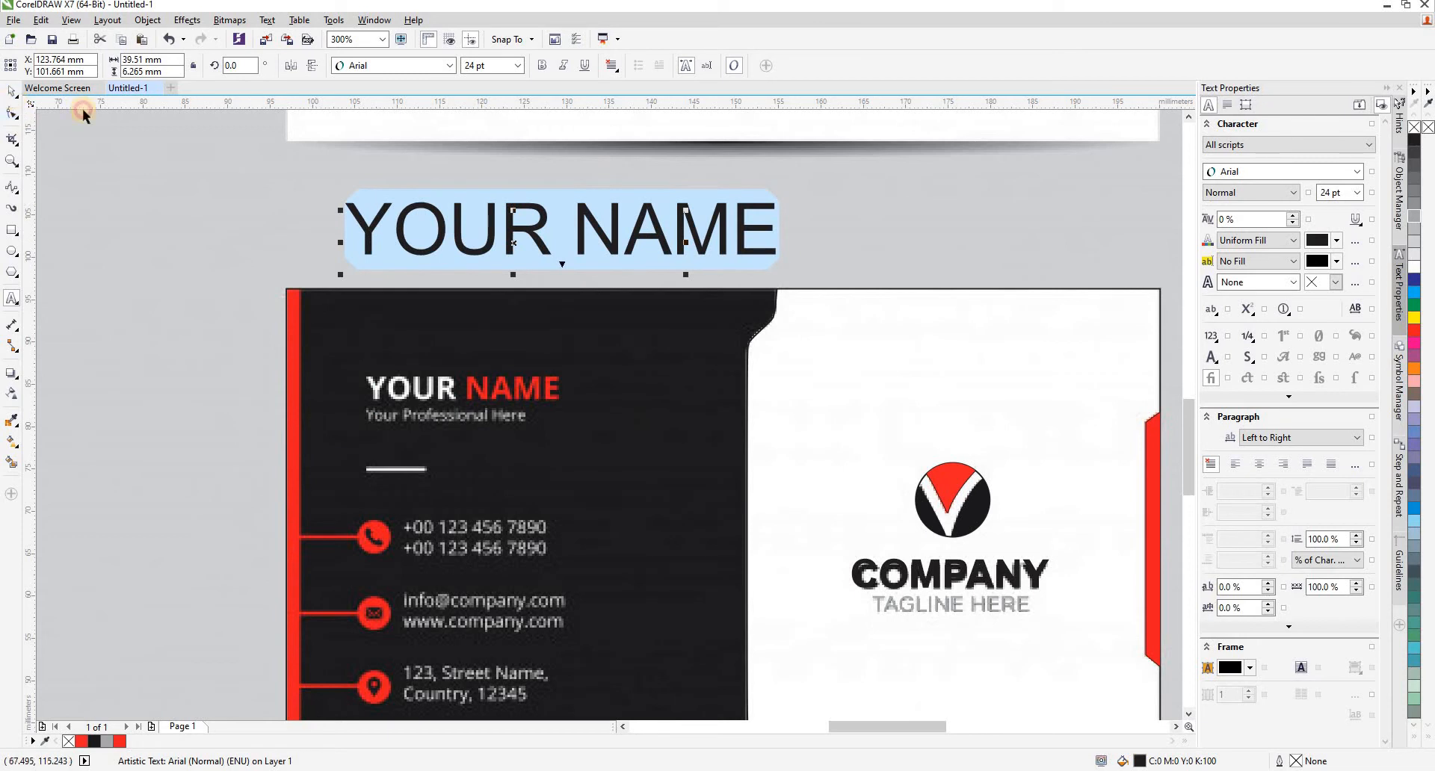
{"action": "key", "text": "ctrl+space"}
{"action": "left_click", "coordinate": [542, 65]}
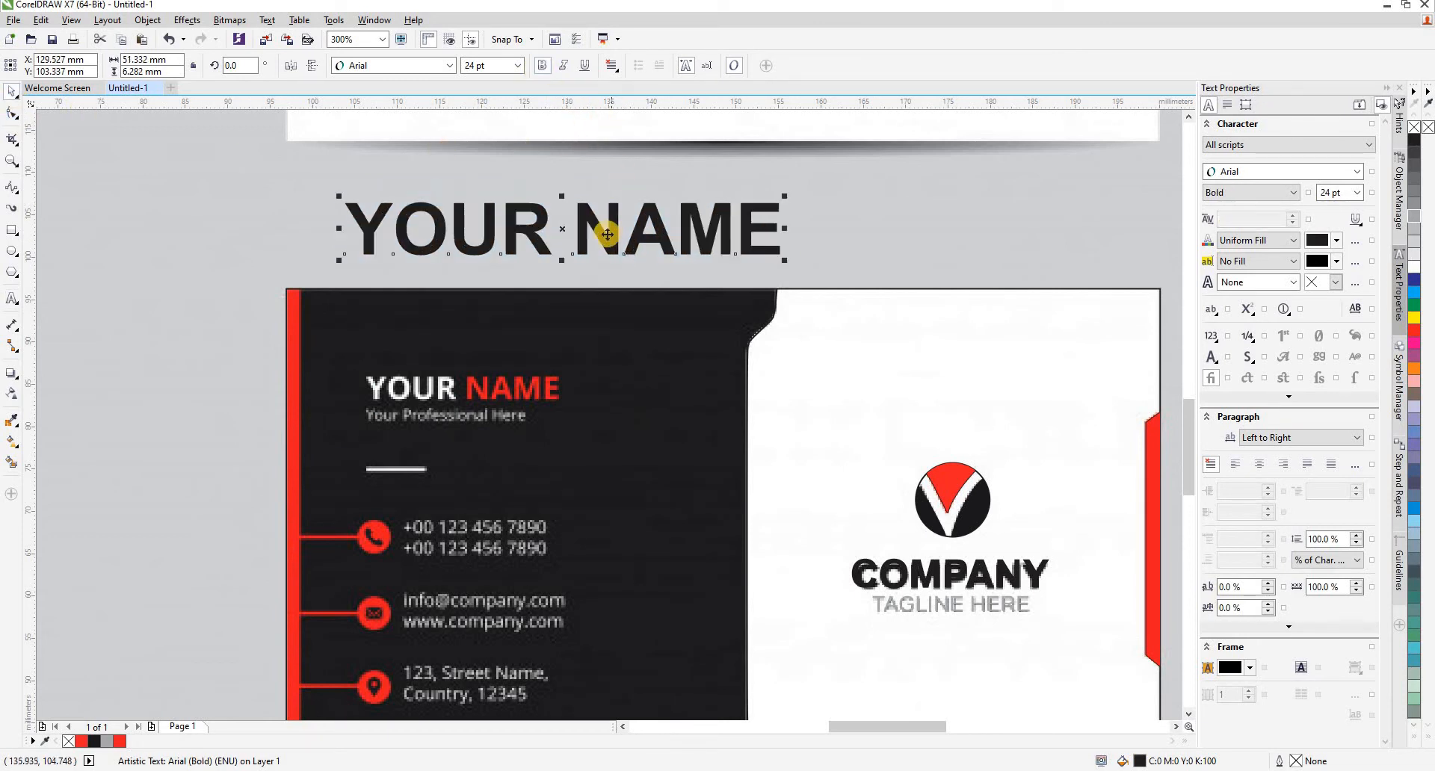
- Break the YOUR NAME text into separate words and fill YOUR with white and NAME with red
{"action": "left_click_drag", "start_coordinate": [558, 239], "coordinate": [551, 234]}
{"action": "right_click", "coordinate": [561, 248]}
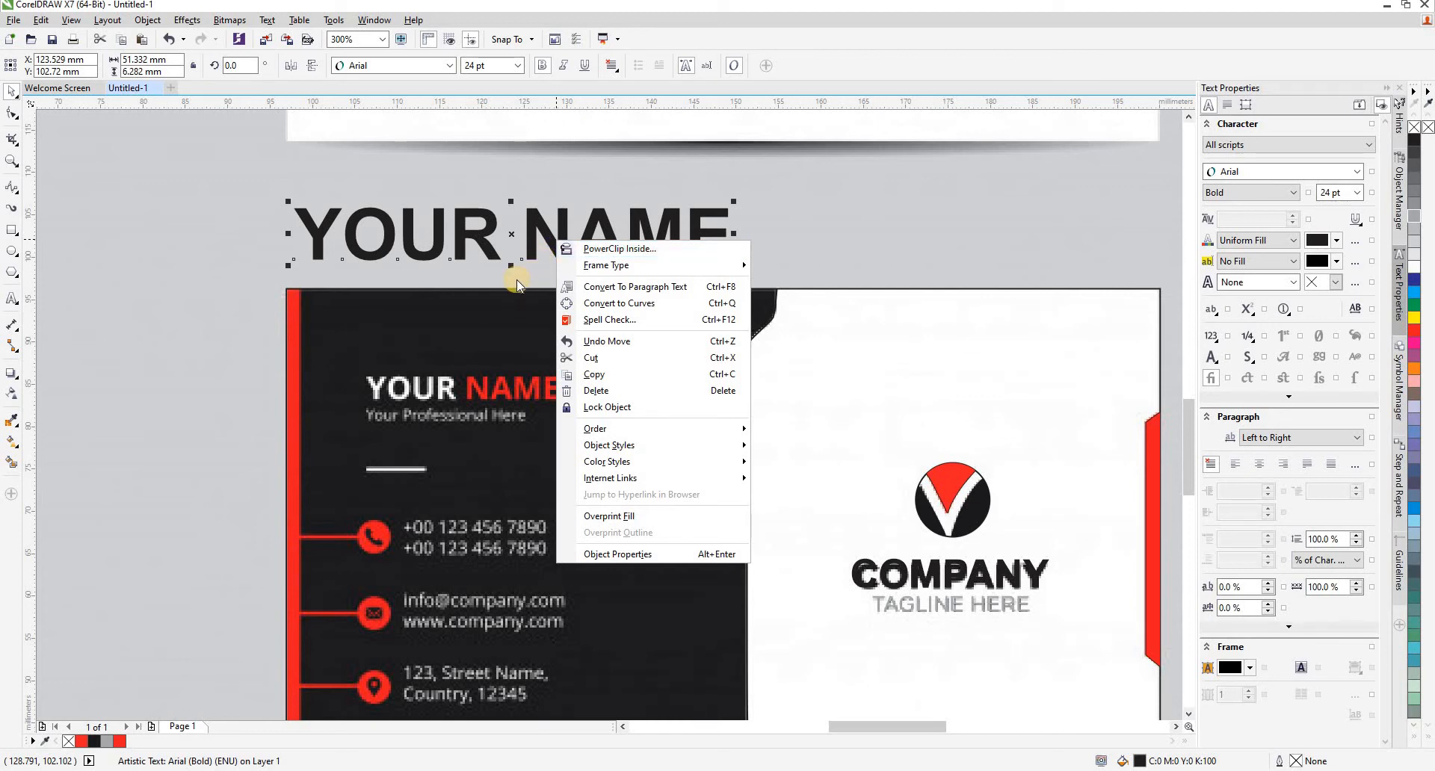
{"action": "left_click", "coordinate": [231, 271]}
{"action": "left_click", "coordinate": [476, 231]}
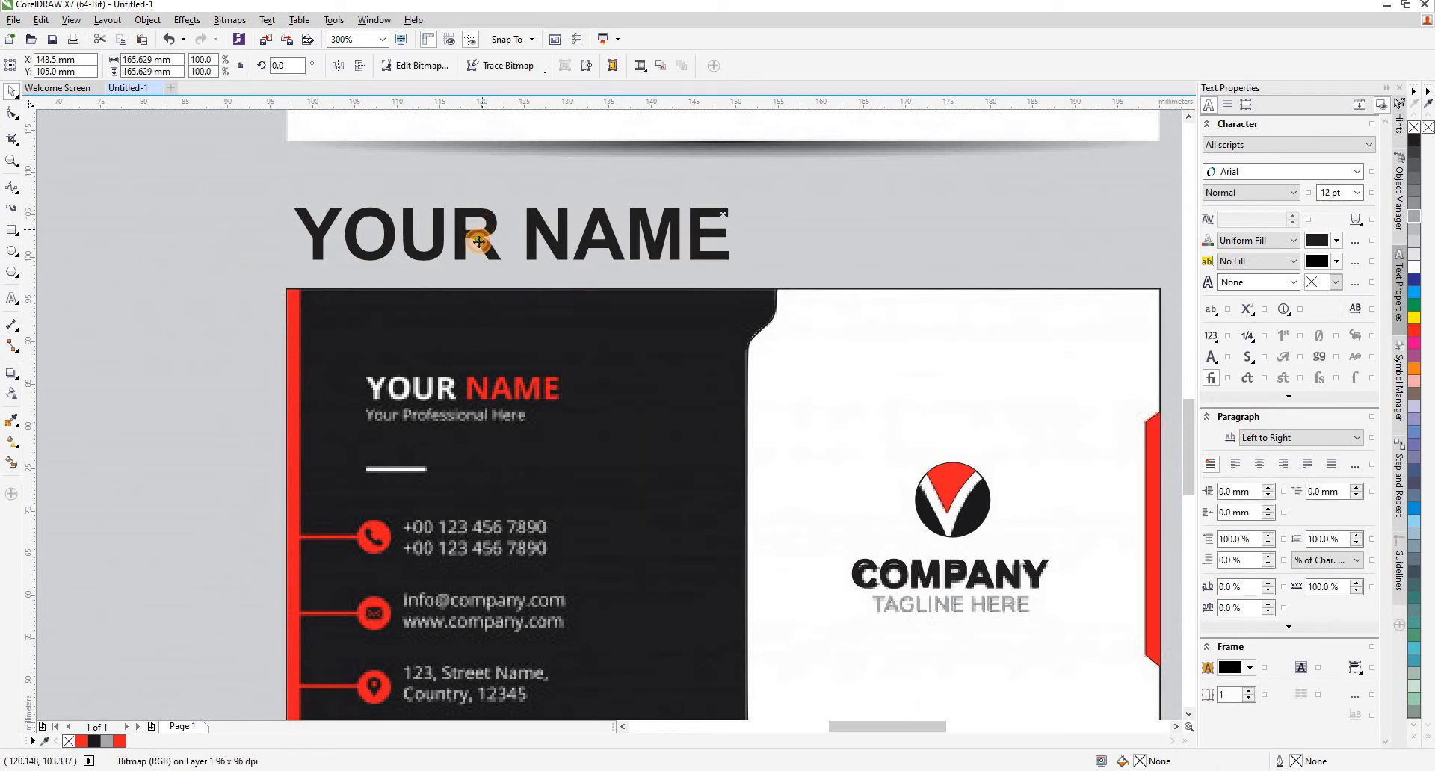
{"action": "left_click", "coordinate": [478, 241]}
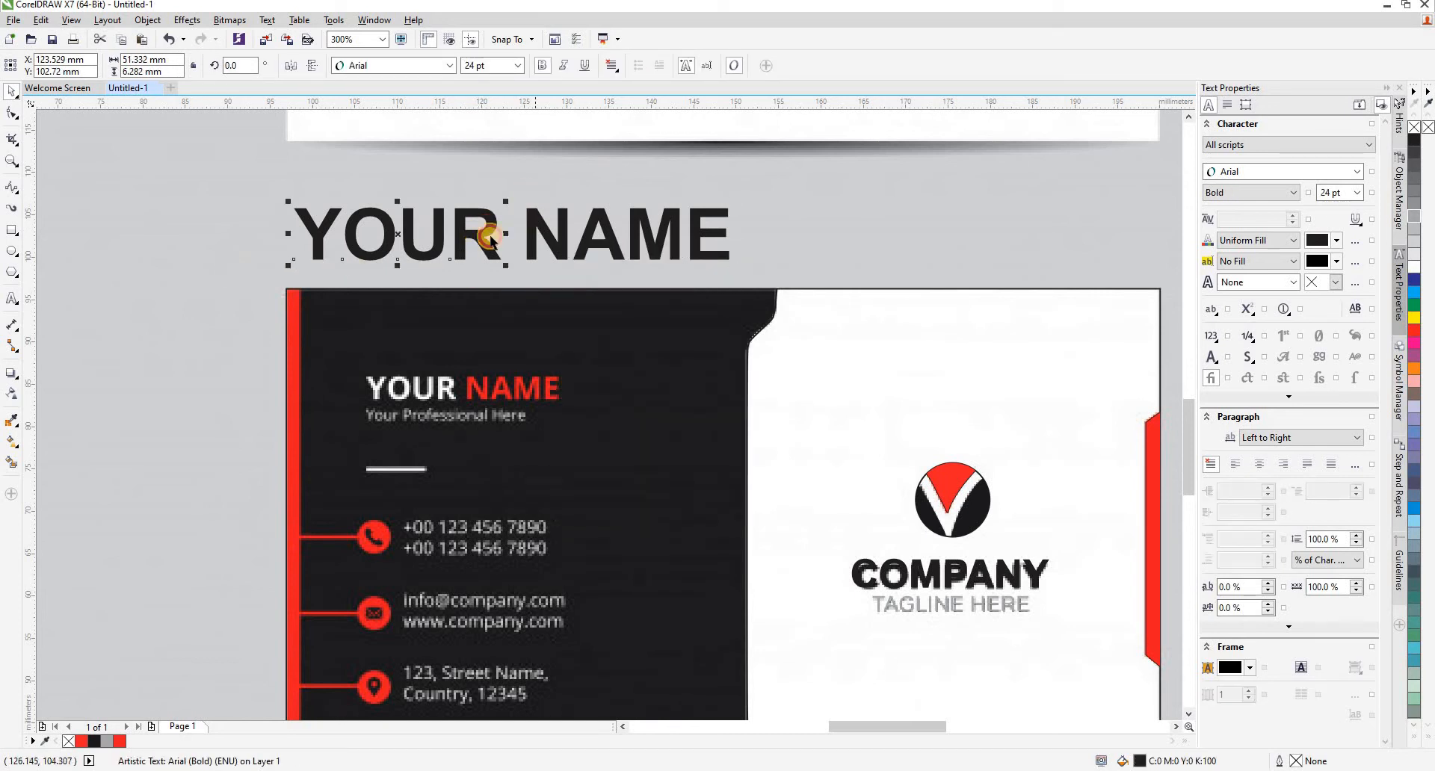
{"action": "left_click", "coordinate": [491, 240]}
{"action": "left_click", "coordinate": [490, 239]}
{"action": "left_click", "coordinate": [1414, 336]}
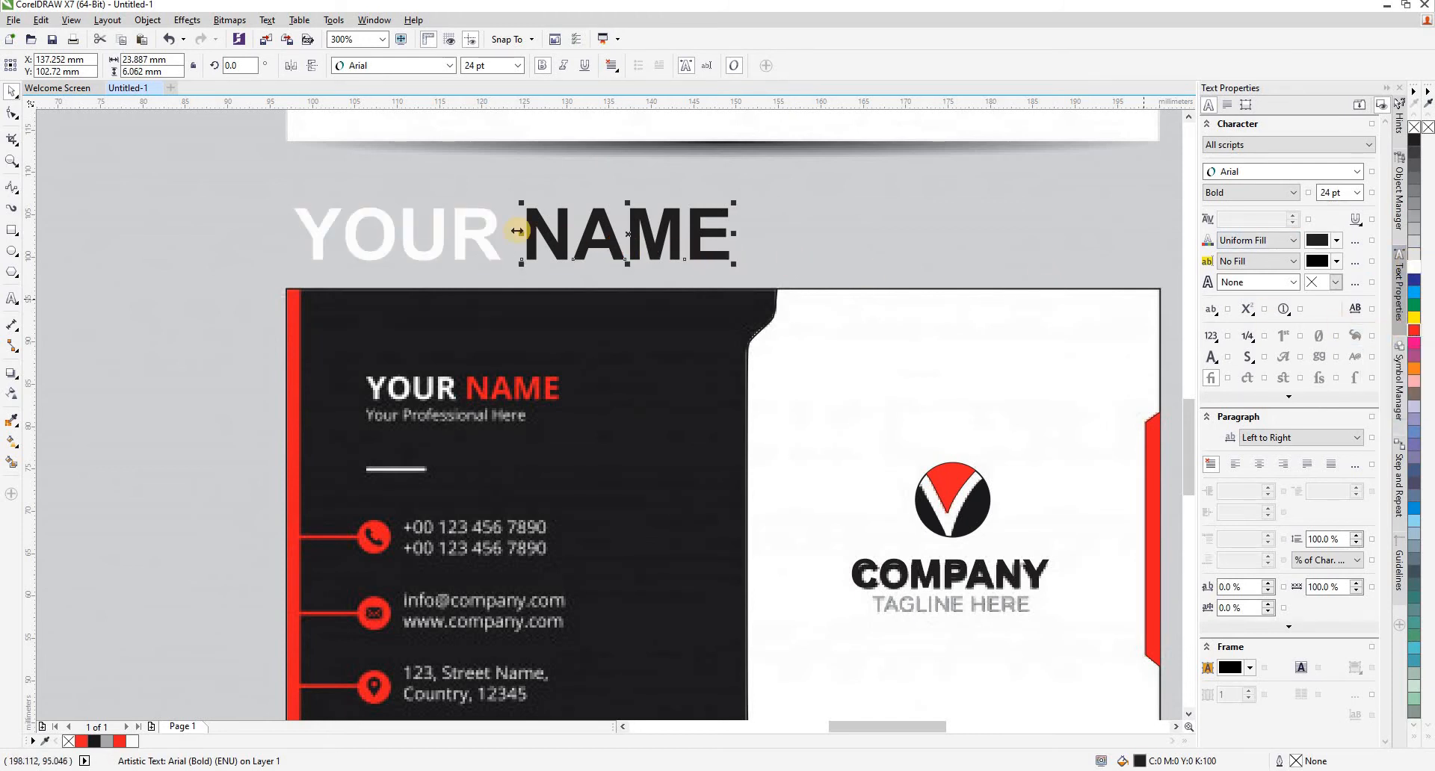
- Scale the words YOUR and NAME together to about 23.3 mm wide and align them over the reference name
{"action": "left_click", "coordinate": [482, 245], "text": "shift"}
{"action": "left_click_drag", "start_coordinate": [482, 246], "coordinate": [549, 412]}
{"action": "left_click_drag", "start_coordinate": [805, 435], "coordinate": [508, 440]}
{"action": "scroll", "coordinate": [441, 425], "scroll_direction": "up", "scroll_amount": 1}
{"action": "scroll", "coordinate": [323, 349], "scroll_direction": "down", "scroll_amount": 1}
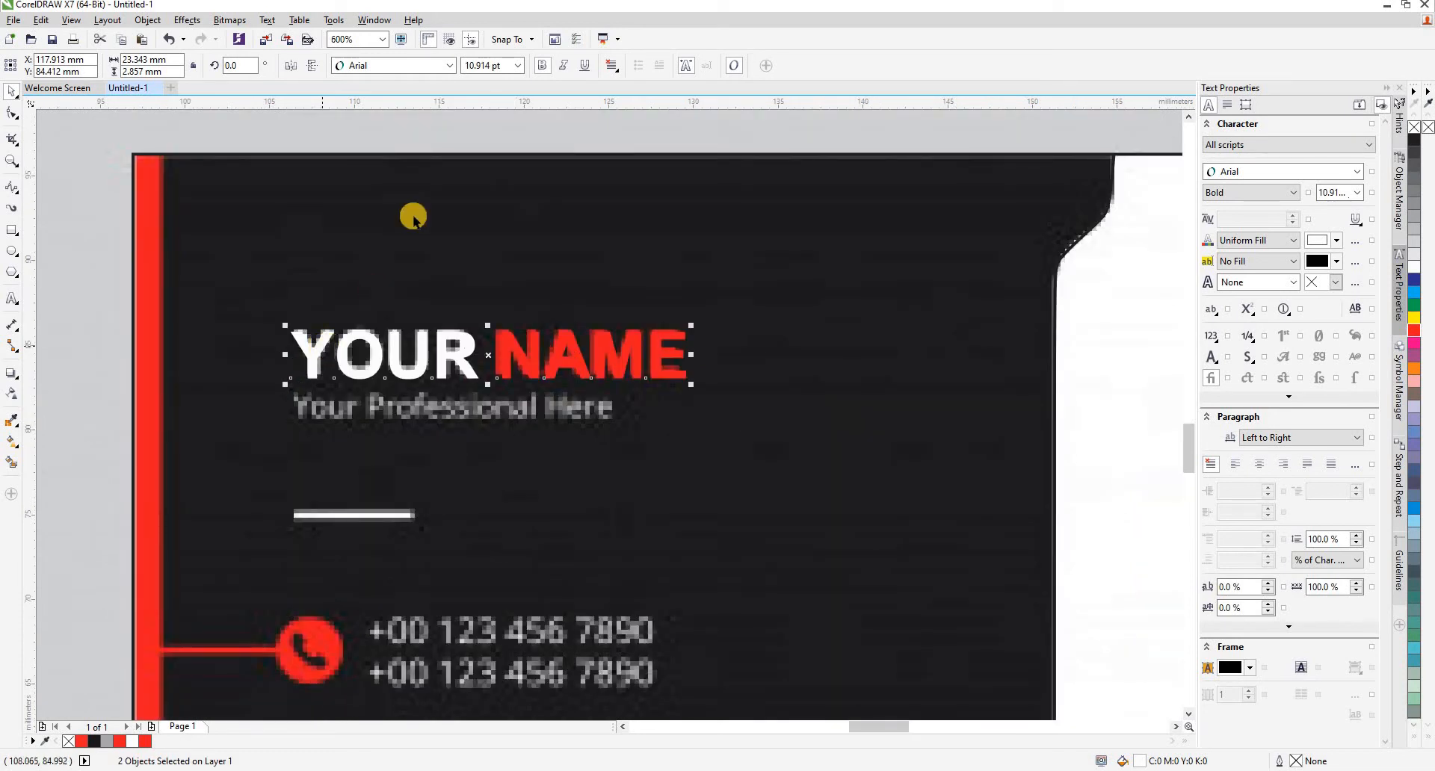
{"action": "left_click", "coordinate": [432, 197]}
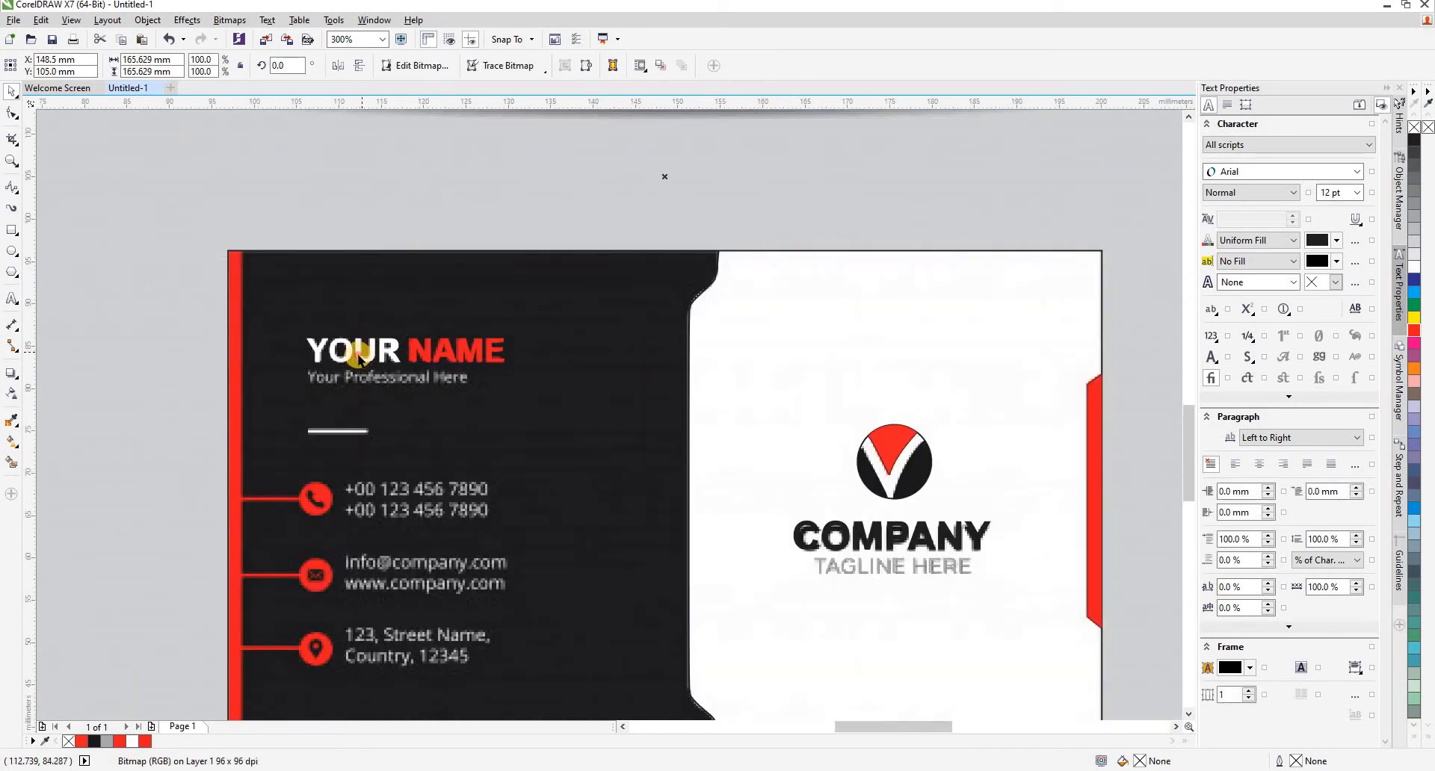
- Duplicate the red word NAME above the name line and replace the copy's text with "YOUR PROFESSIONAL HERE"
{"action": "left_click", "coordinate": [411, 349]}
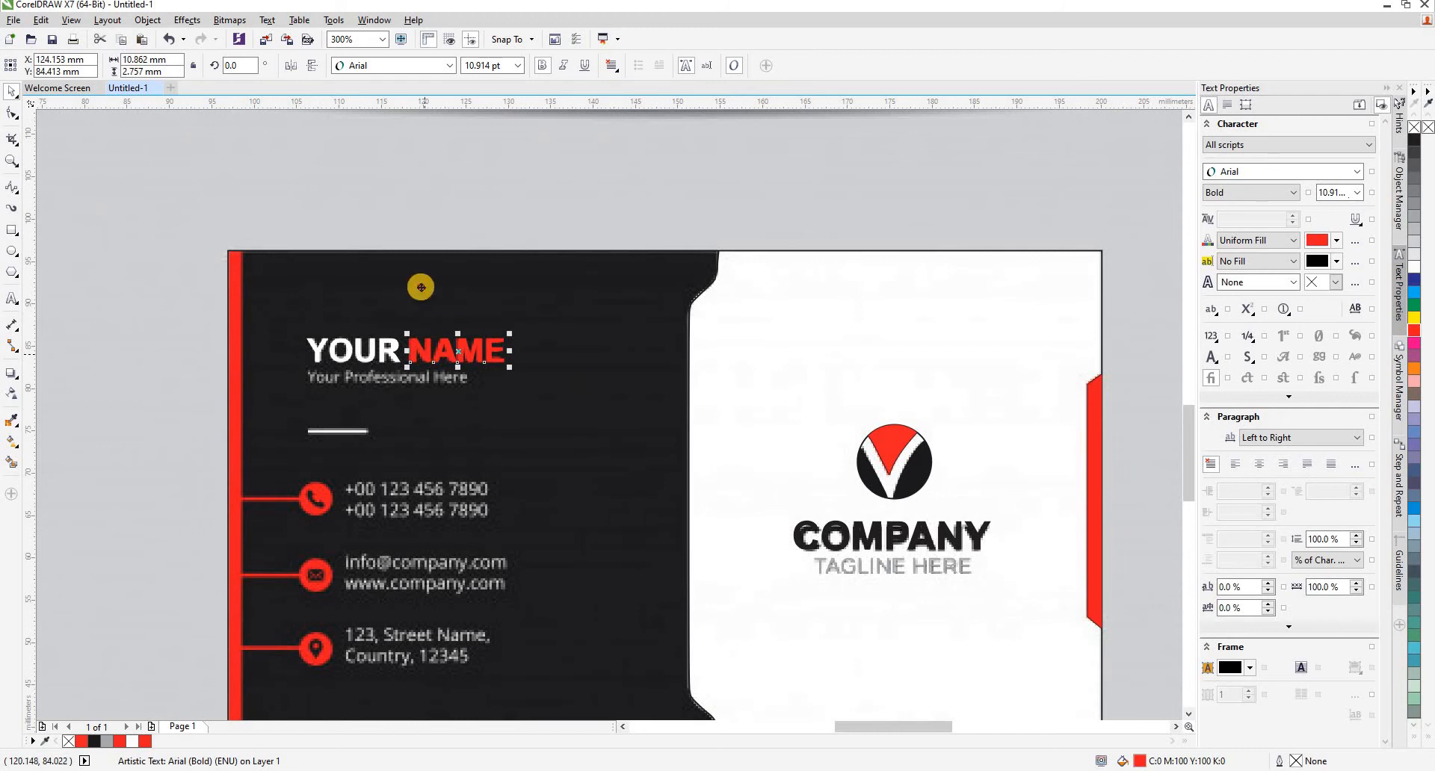
{"action": "left_click_drag", "start_coordinate": [420, 287], "coordinate": [421, 292]}
{"action": "key", "text": "F8"}
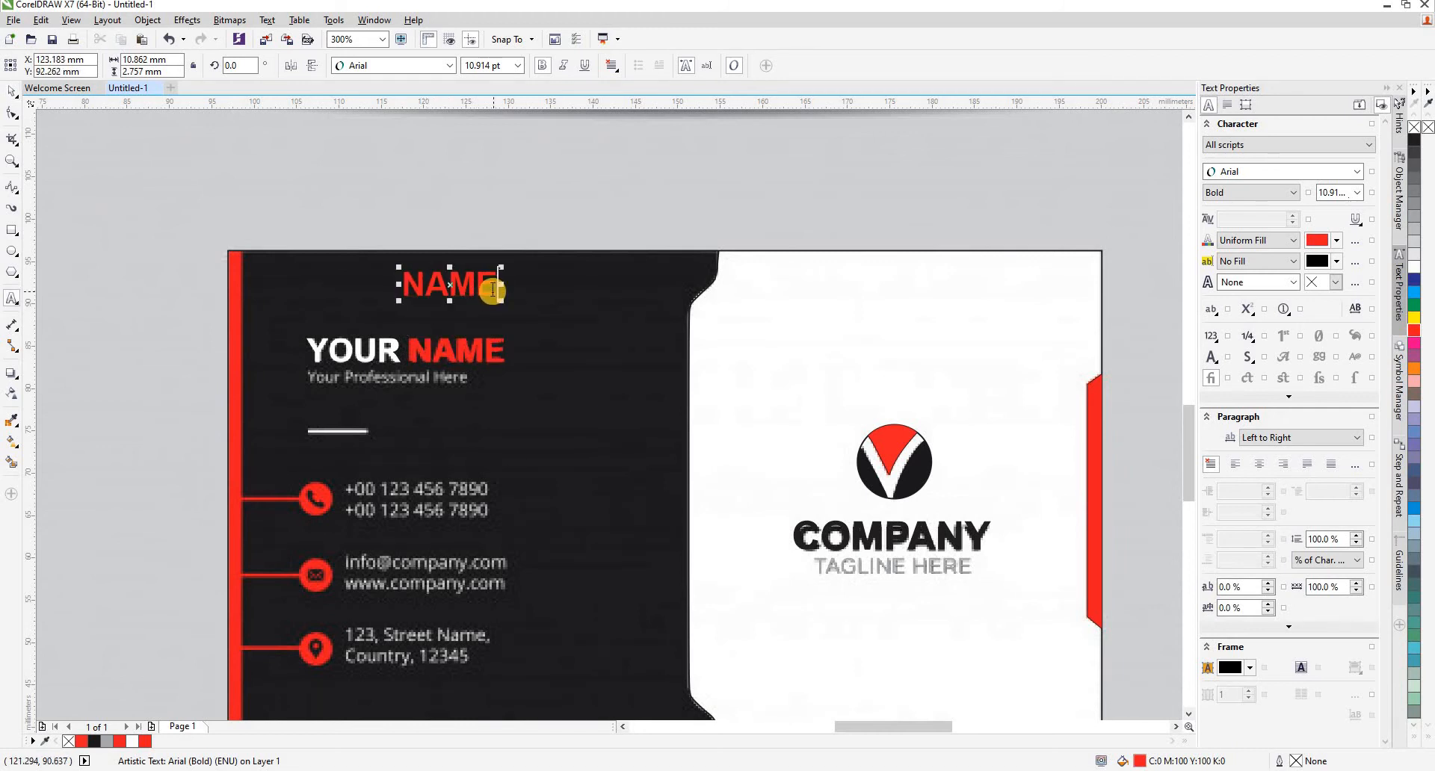
{"action": "key", "text": "ctrl+a"}
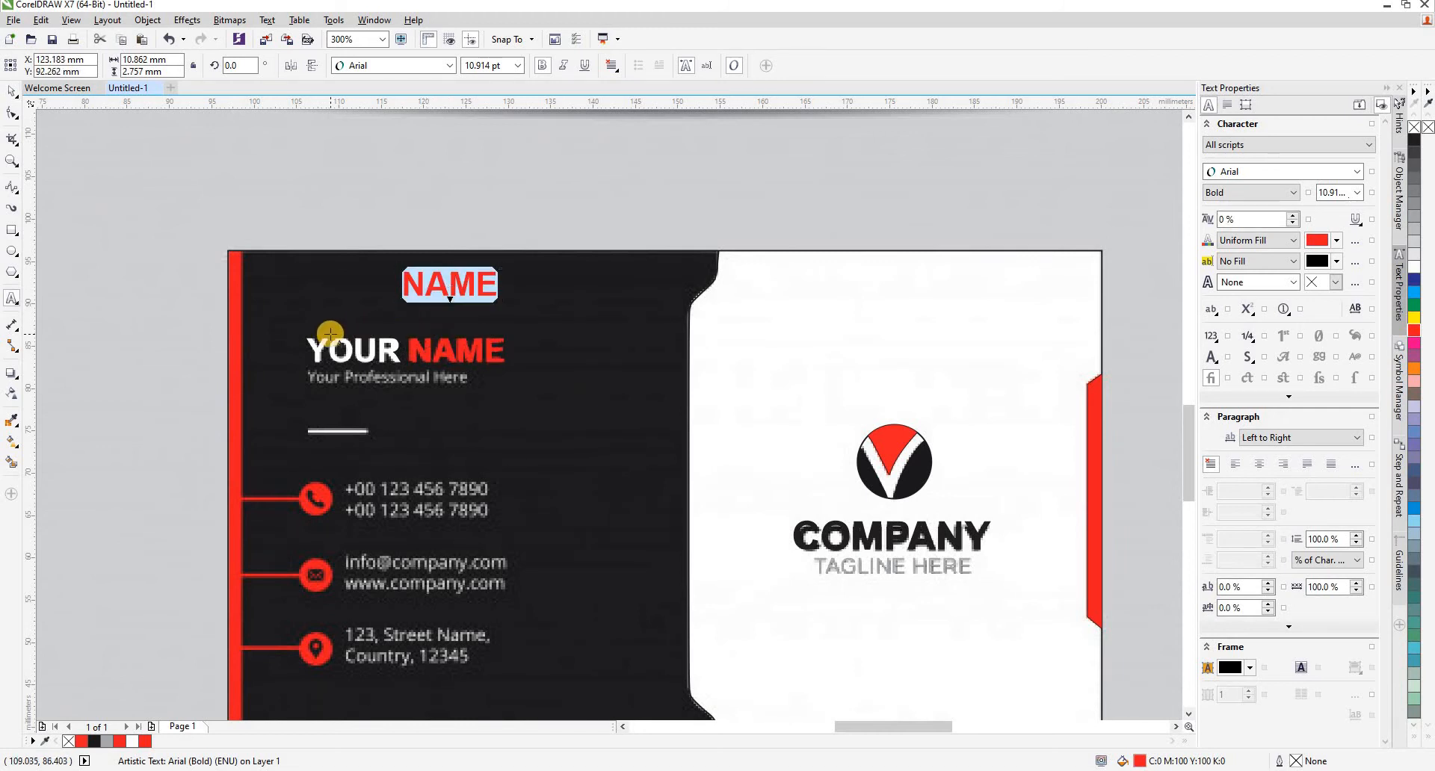
{"action": "type", "text": "Y"}
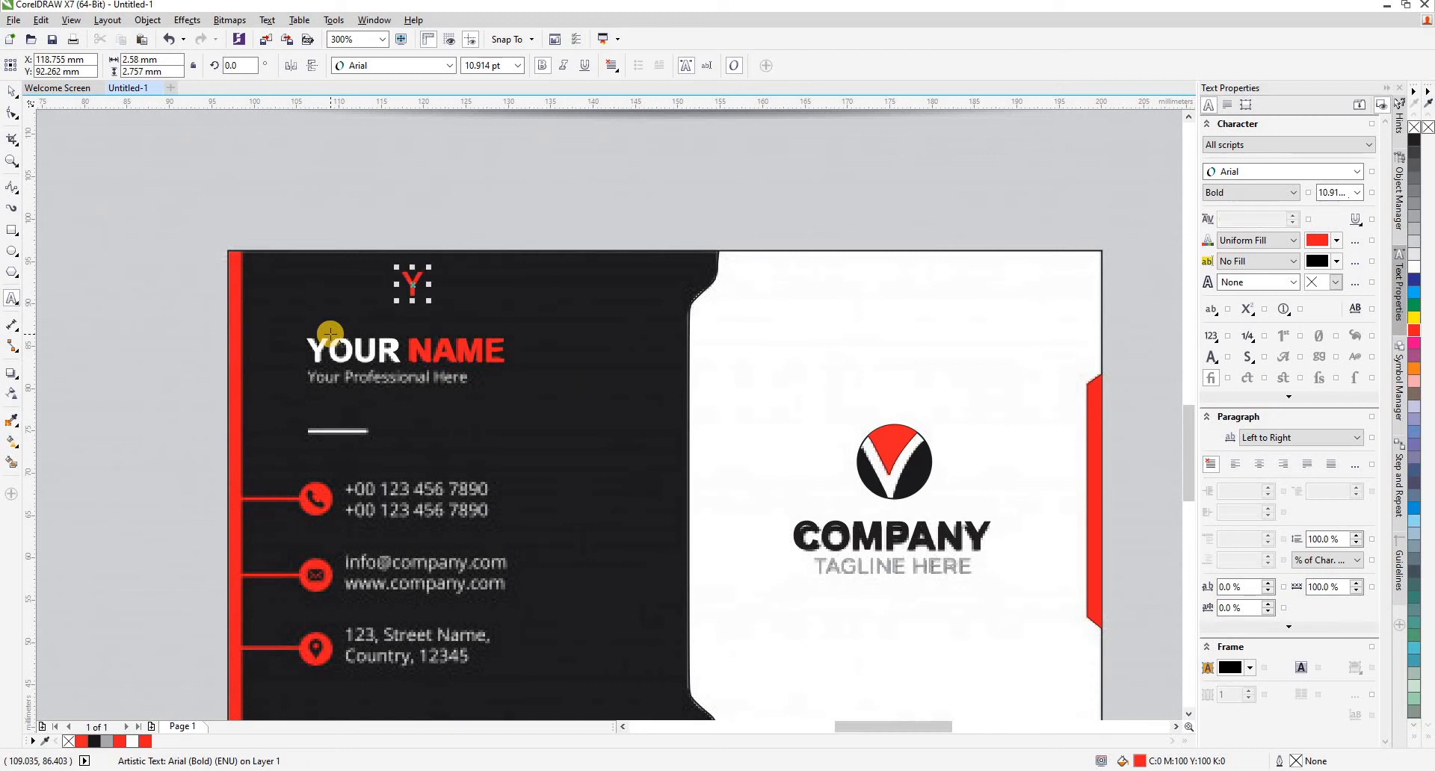
{"action": "type", "text": "OUR"}
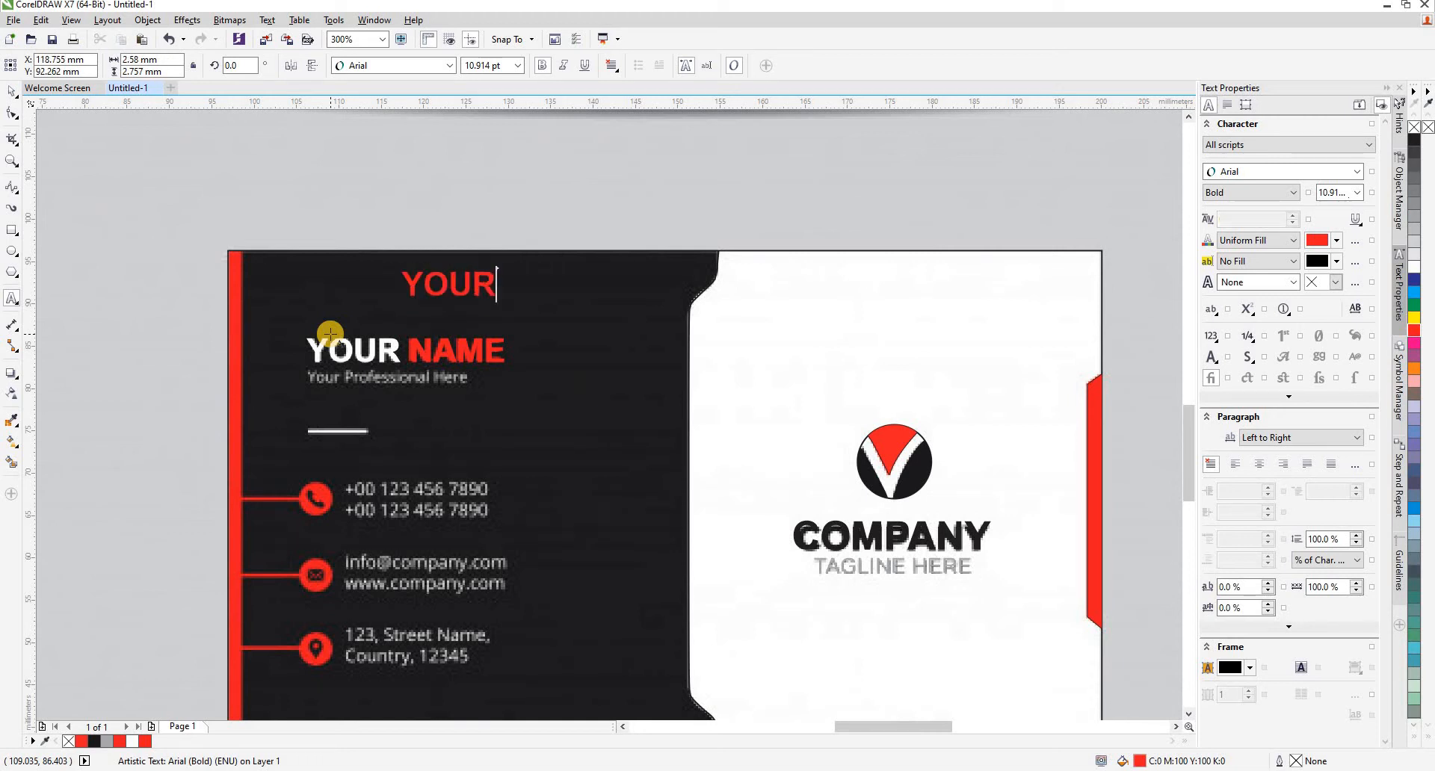
{"action": "type", "text": " PROFES"}
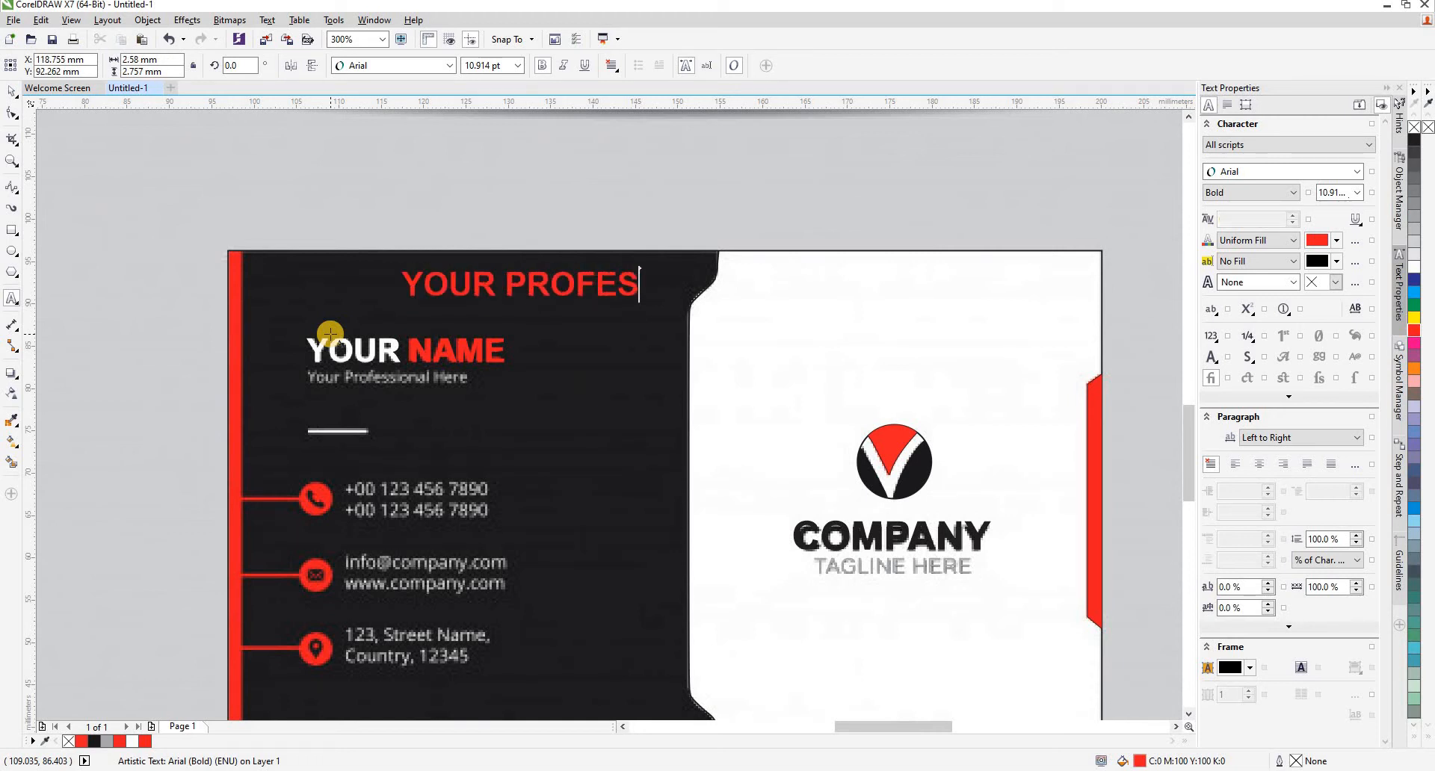
{"action": "type", "text": "SIONAL"}
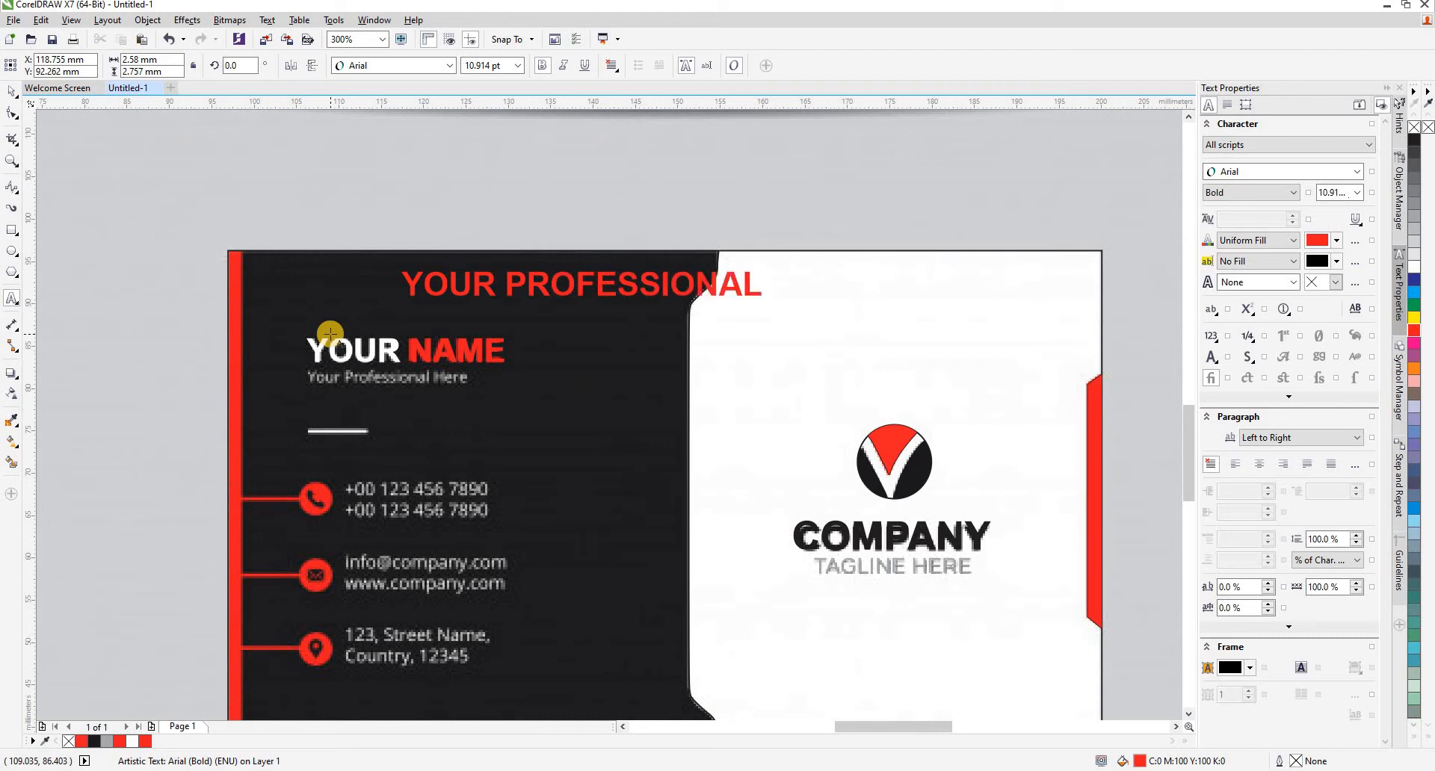
{"action": "type", "text": " HERE"}
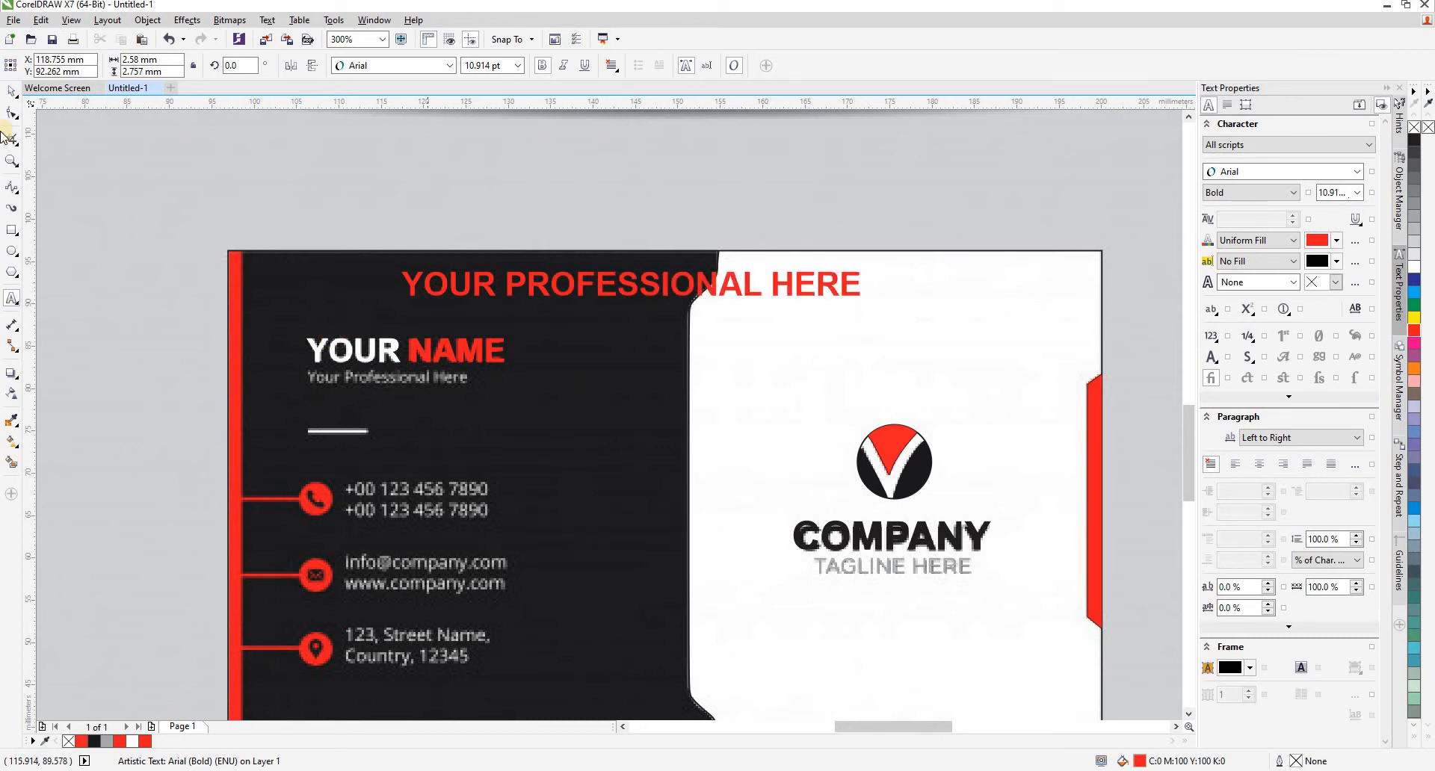
- Move the YOUR PROFESSIONAL HERE text under the name, scale it to about 21.6 mm wide and fill it with 30% black
{"action": "left_click", "coordinate": [11, 90]}
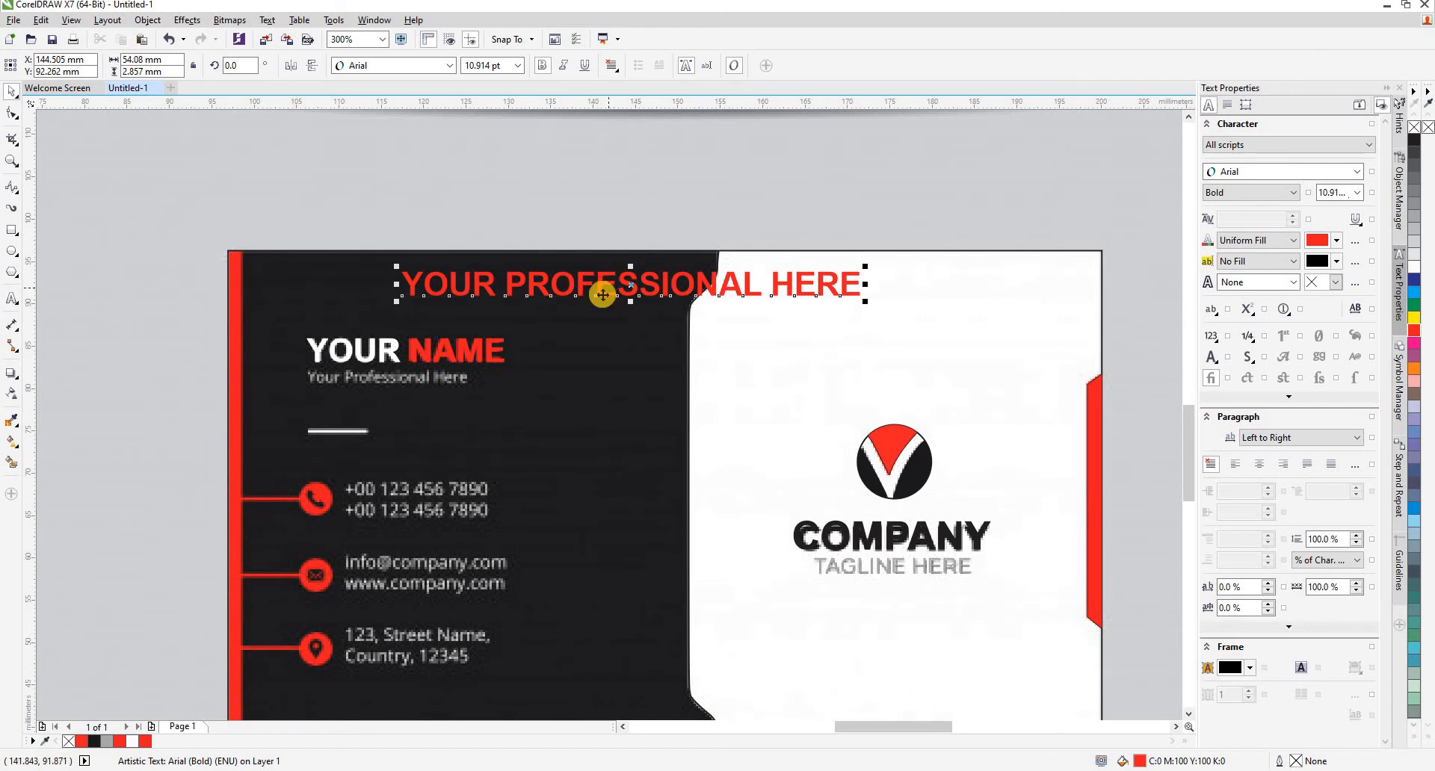
{"action": "left_click_drag", "start_coordinate": [602, 294], "coordinate": [517, 398]}
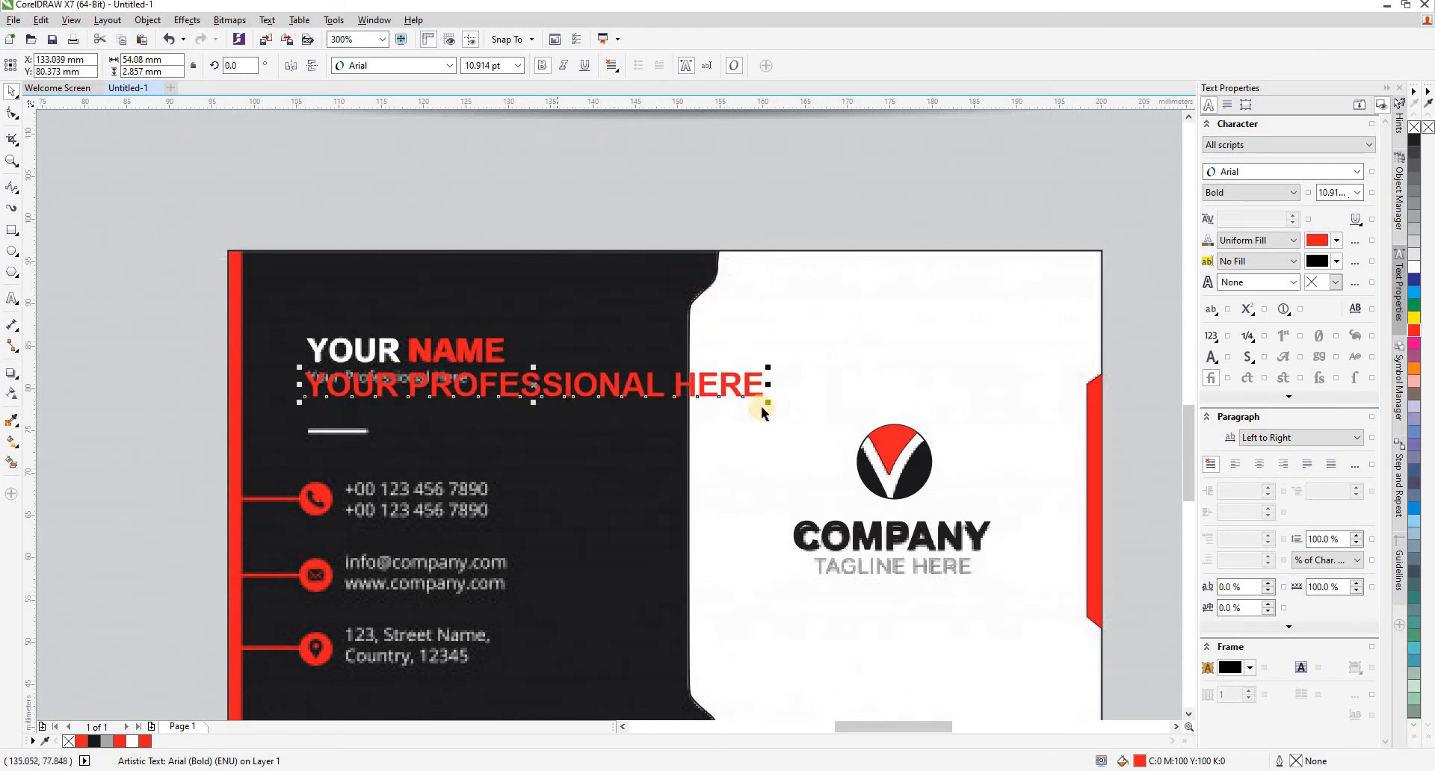
{"action": "left_click_drag", "start_coordinate": [769, 403], "coordinate": [491, 423]}
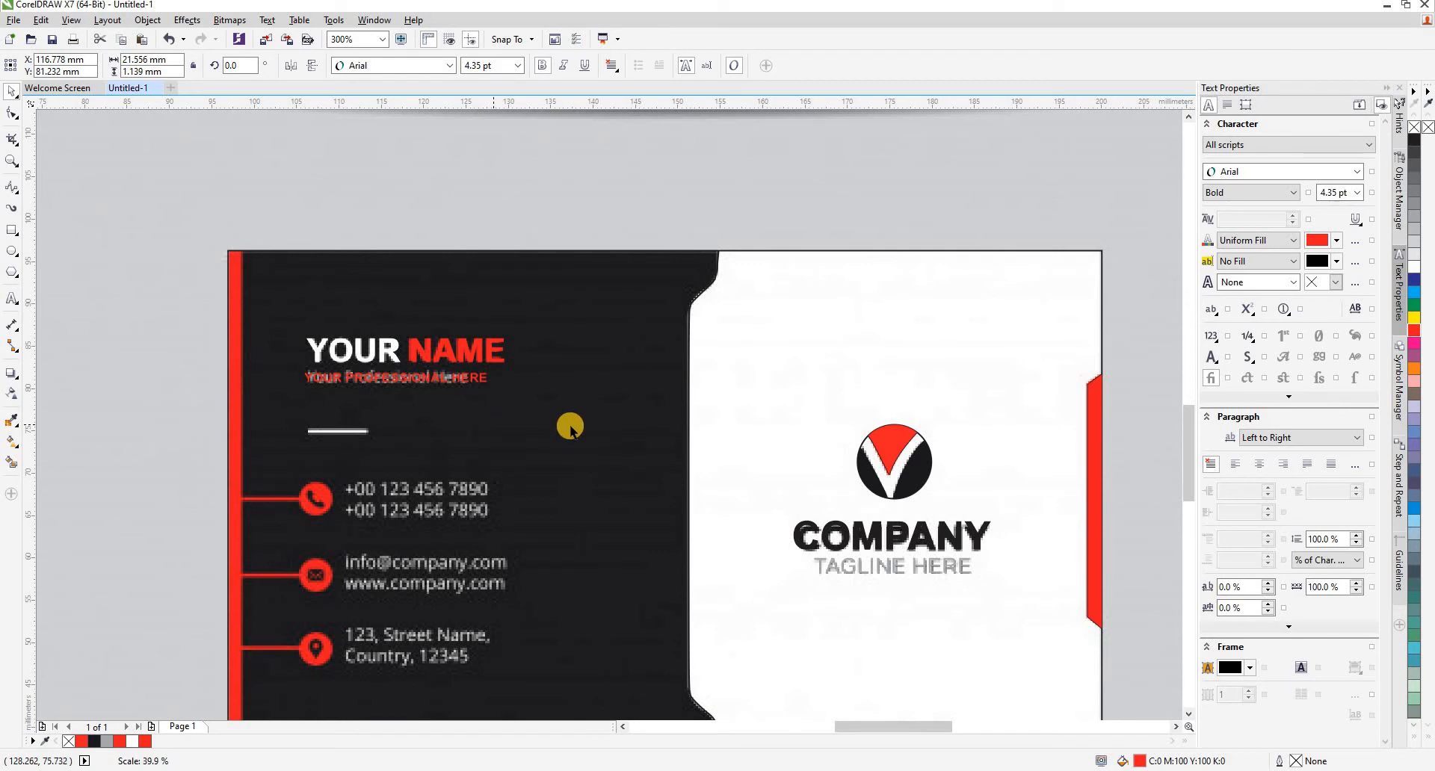
{"action": "left_click", "coordinate": [1414, 234]}
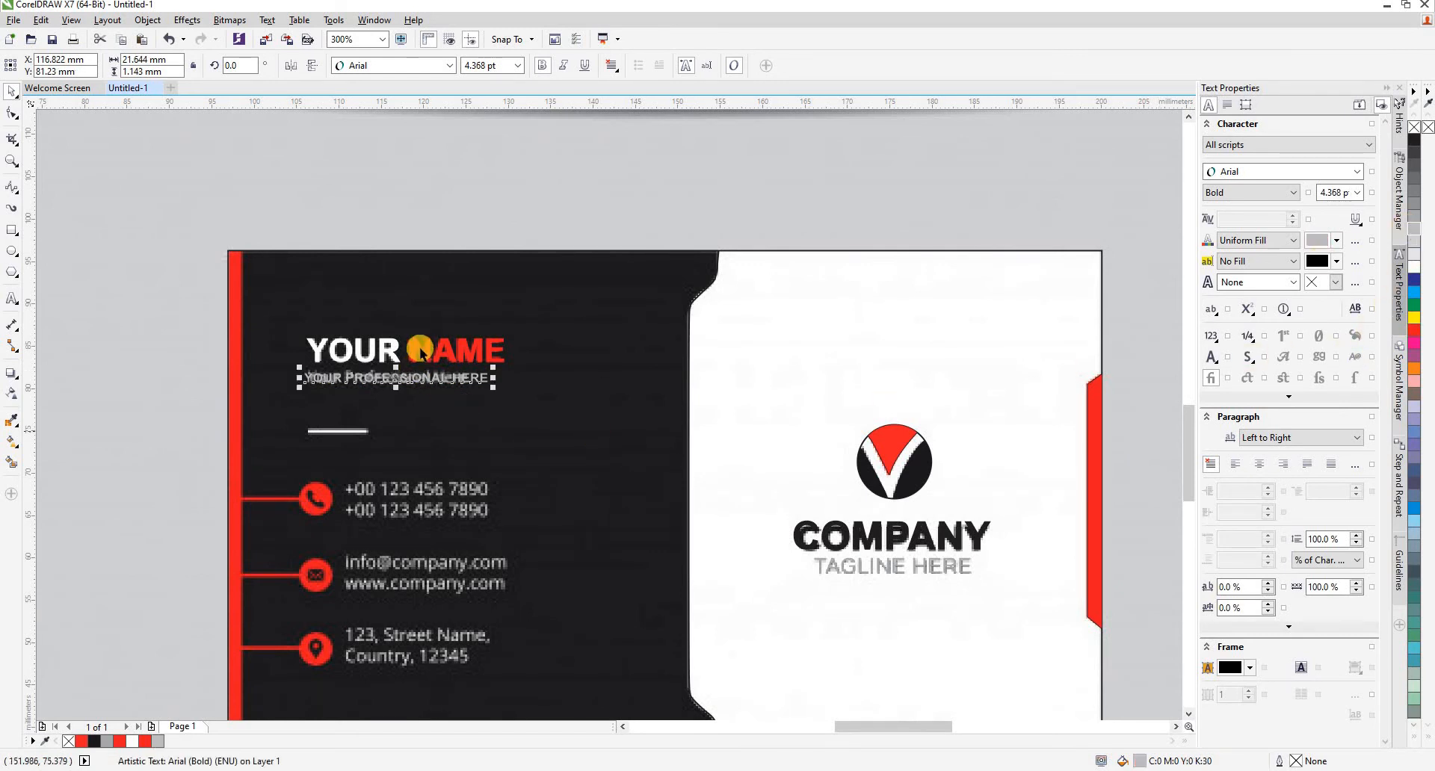
- Group the words YOUR and NAME and centre the YOUR PROFESSIONAL HERE line horizontally beneath them
{"action": "left_click", "coordinate": [422, 355]}
{"action": "left_click", "coordinate": [394, 354], "text": "shift"}
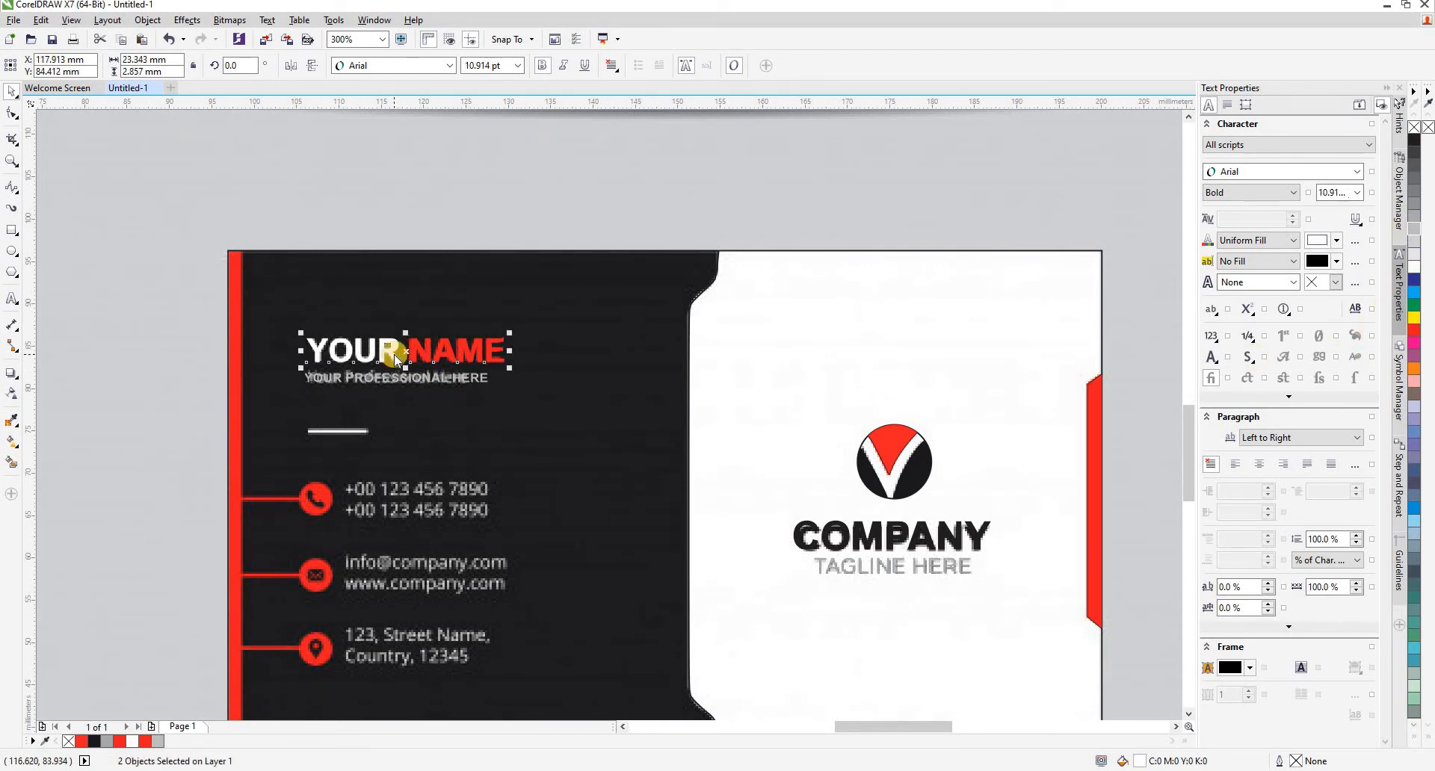
{"action": "right_click", "coordinate": [394, 356]}
{"action": "left_click", "coordinate": [445, 435]}
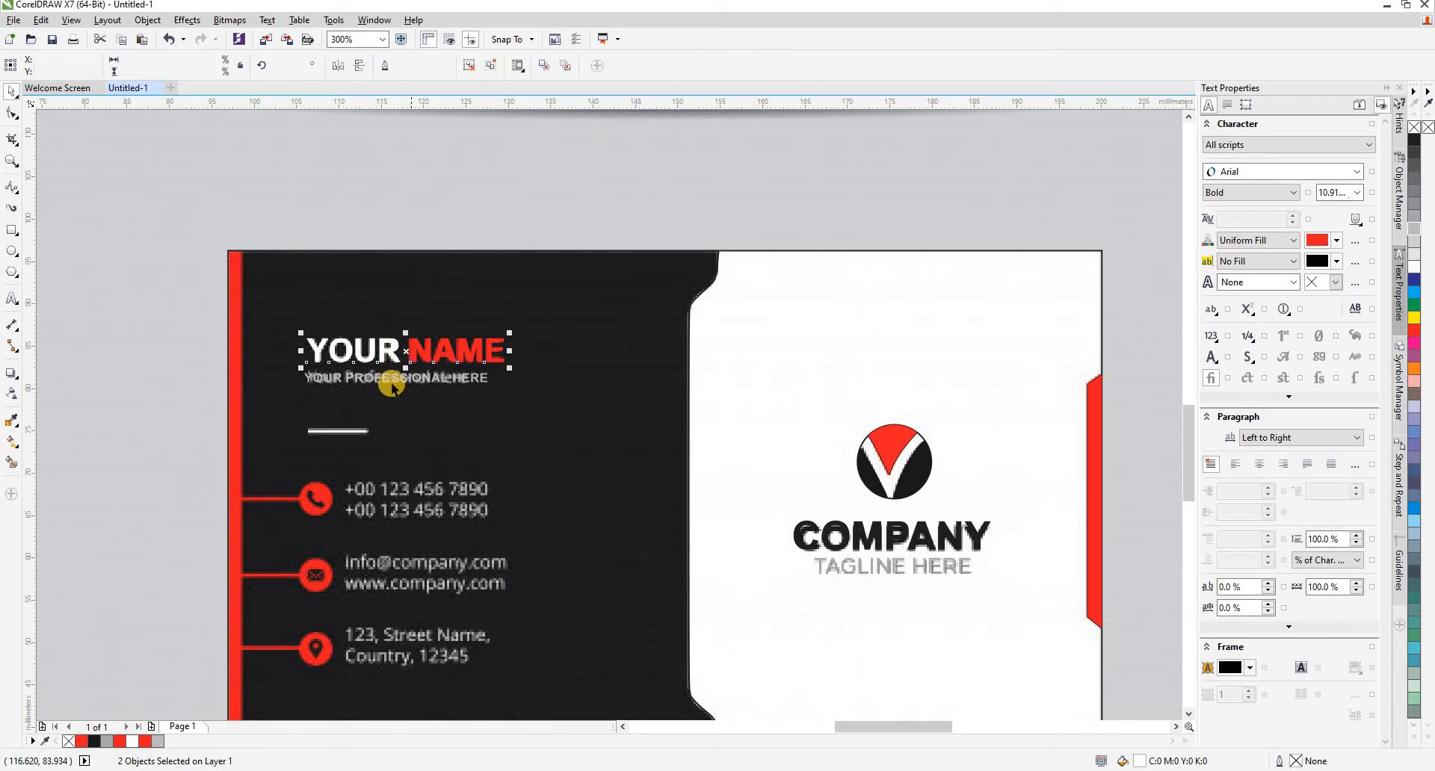
{"action": "left_click", "coordinate": [390, 380]}
{"action": "left_click", "coordinate": [422, 349], "text": "shift"}
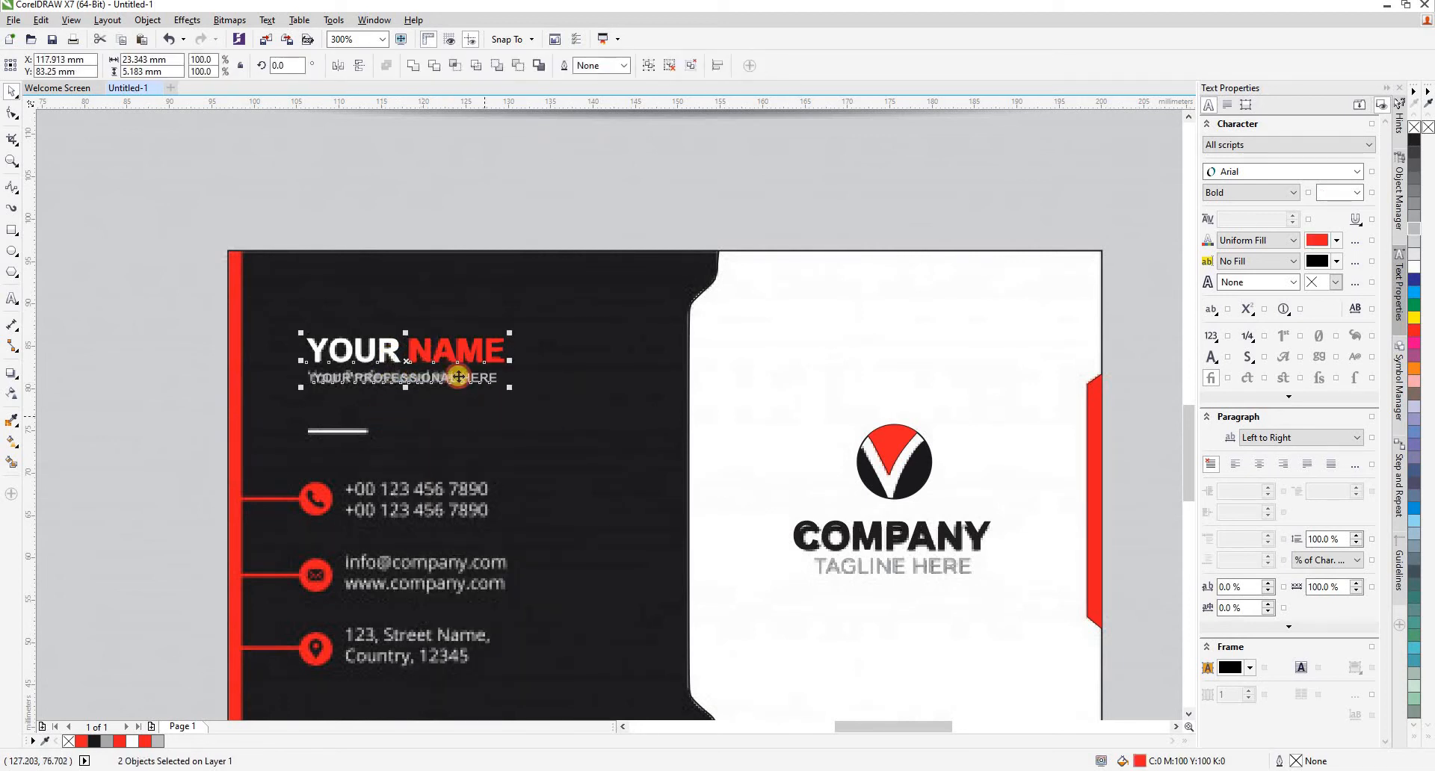
- Scale the YOUR PROFESSIONAL HERE line to about 23.3 mm wide to match the width of the name above it
{"action": "left_click", "coordinate": [463, 391]}
{"action": "scroll", "coordinate": [467, 388], "scroll_direction": "up", "scroll_amount": 1}
{"action": "left_click", "coordinate": [540, 393]}
{"action": "left_click_drag", "start_coordinate": [540, 394], "coordinate": [554, 406]}
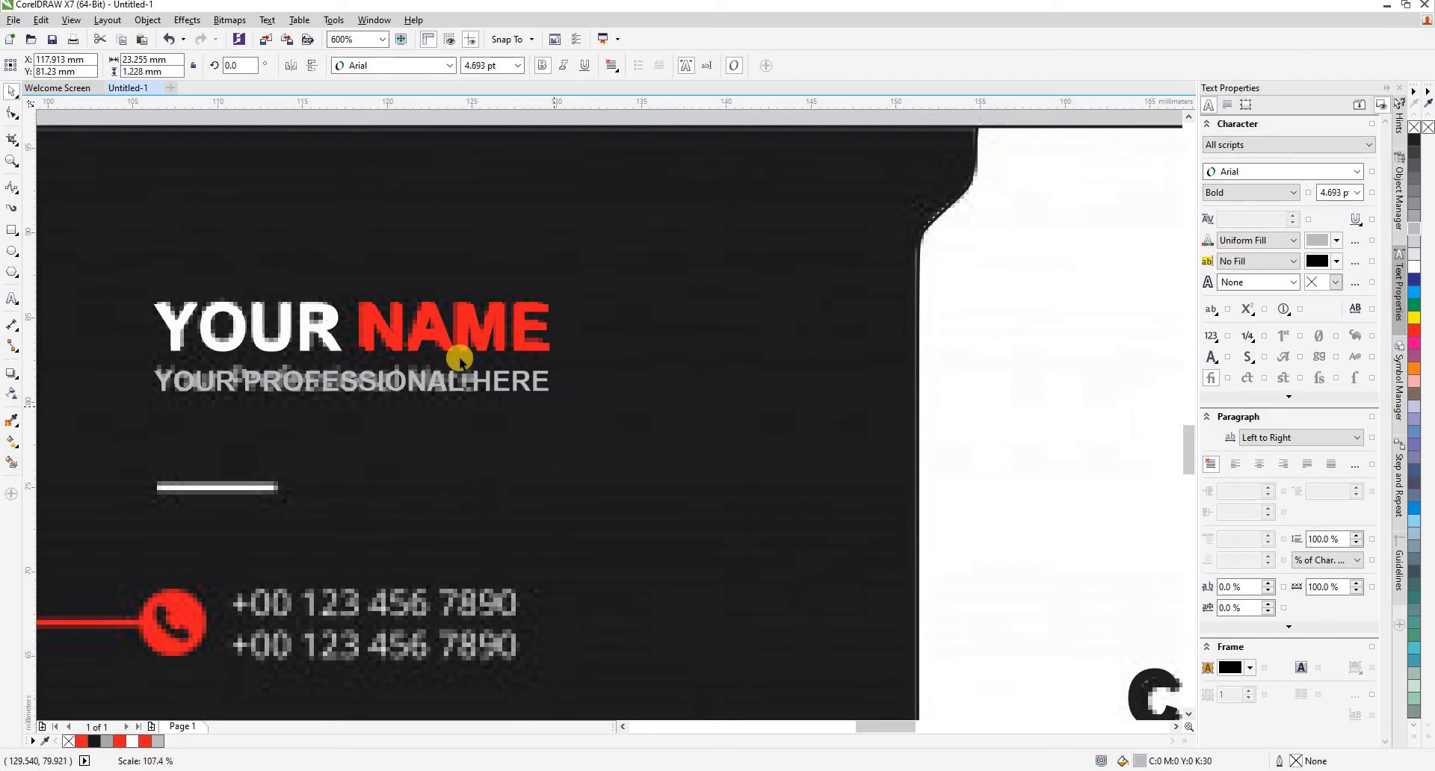
{"action": "scroll", "coordinate": [482, 280], "scroll_direction": "down", "scroll_amount": 1}
{"action": "scroll", "coordinate": [412, 373], "scroll_direction": "down", "scroll_amount": 1}
{"action": "left_click", "coordinate": [450, 441]}
- Draw a white rectangle of about 7 by 0.35 mm without outline over the reference divider line below the name
{"action": "scroll", "coordinate": [450, 441], "scroll_direction": "up", "scroll_amount": 1}
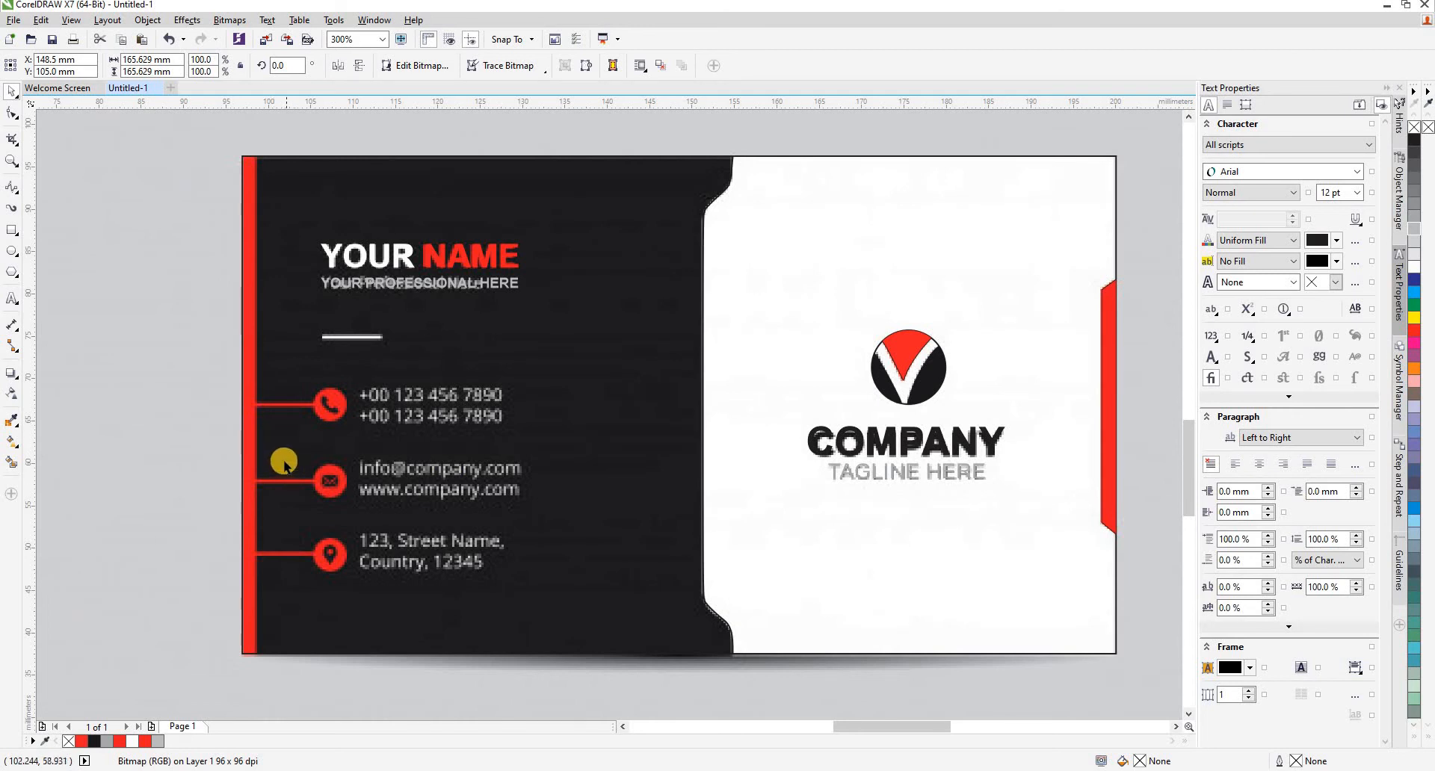
{"action": "left_click", "coordinate": [12, 230]}
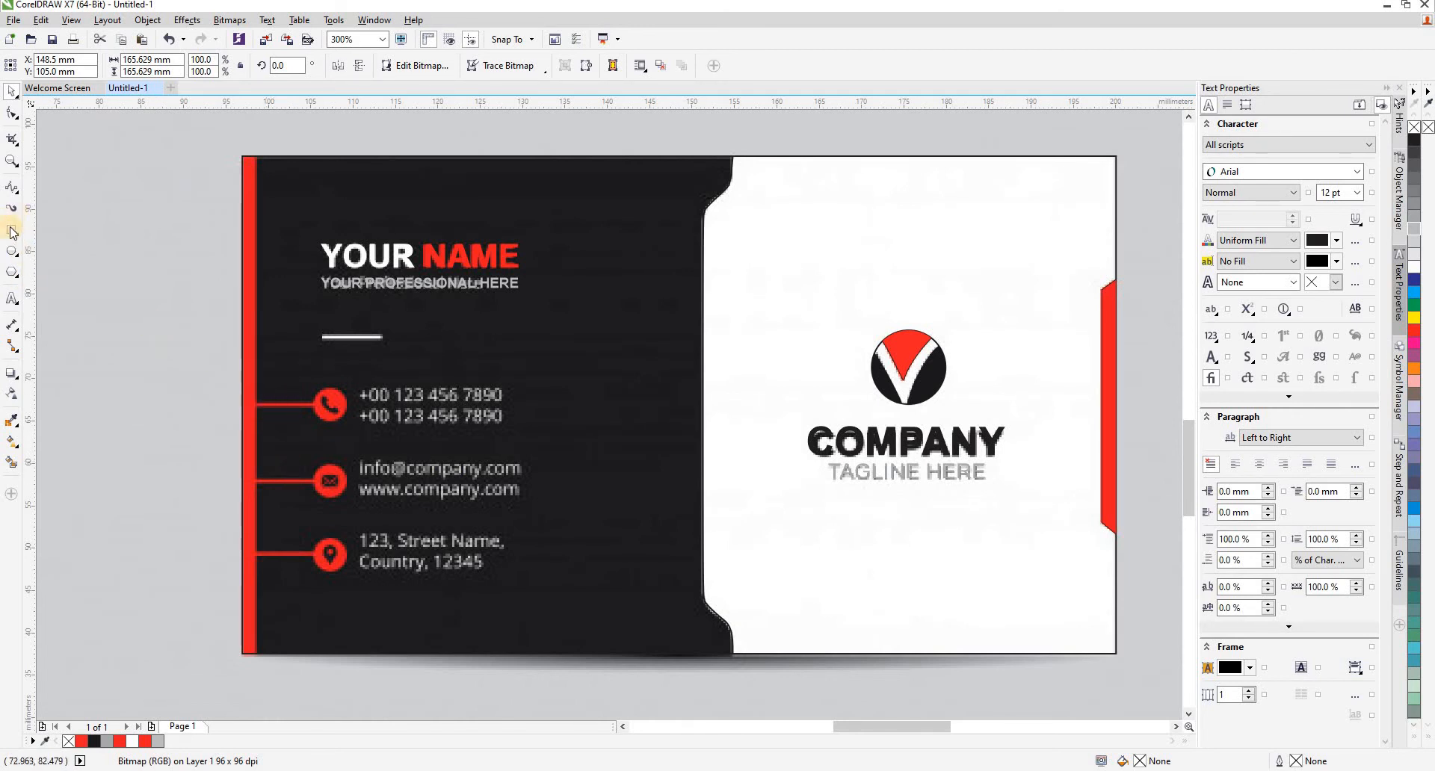
{"action": "scroll", "coordinate": [314, 334], "scroll_direction": "up", "scroll_amount": 1}
{"action": "left_click_drag", "start_coordinate": [315, 332], "coordinate": [441, 336]}
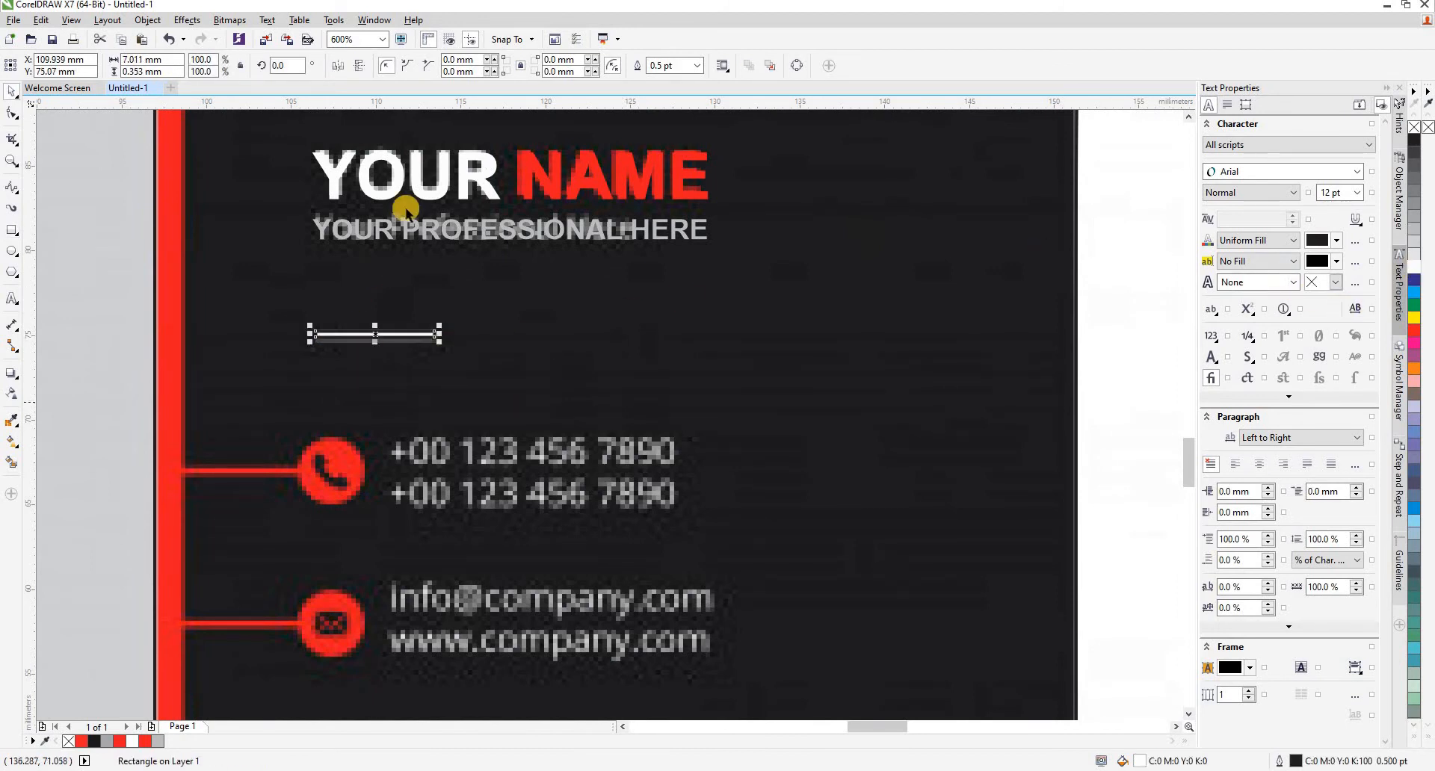
{"action": "left_click", "coordinate": [697, 65]}
{"action": "left_click", "coordinate": [682, 80]}
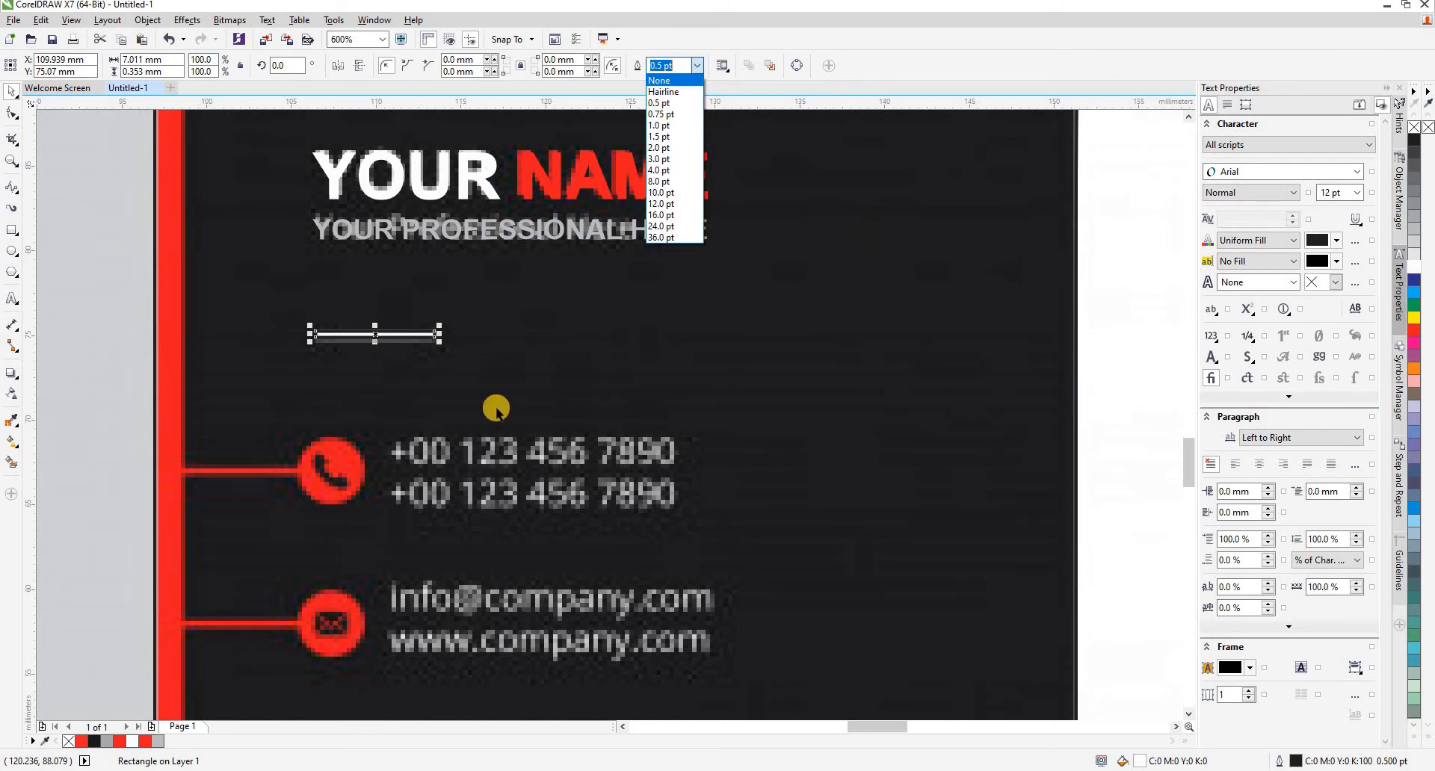
{"action": "left_click", "coordinate": [414, 349]}
- Start an artistic text beside the reference phone numbers and set its font size to 12 pt
{"action": "scroll", "coordinate": [414, 348], "scroll_direction": "down", "scroll_amount": 1}
{"action": "scroll", "coordinate": [407, 490], "scroll_direction": "up", "scroll_amount": 1}
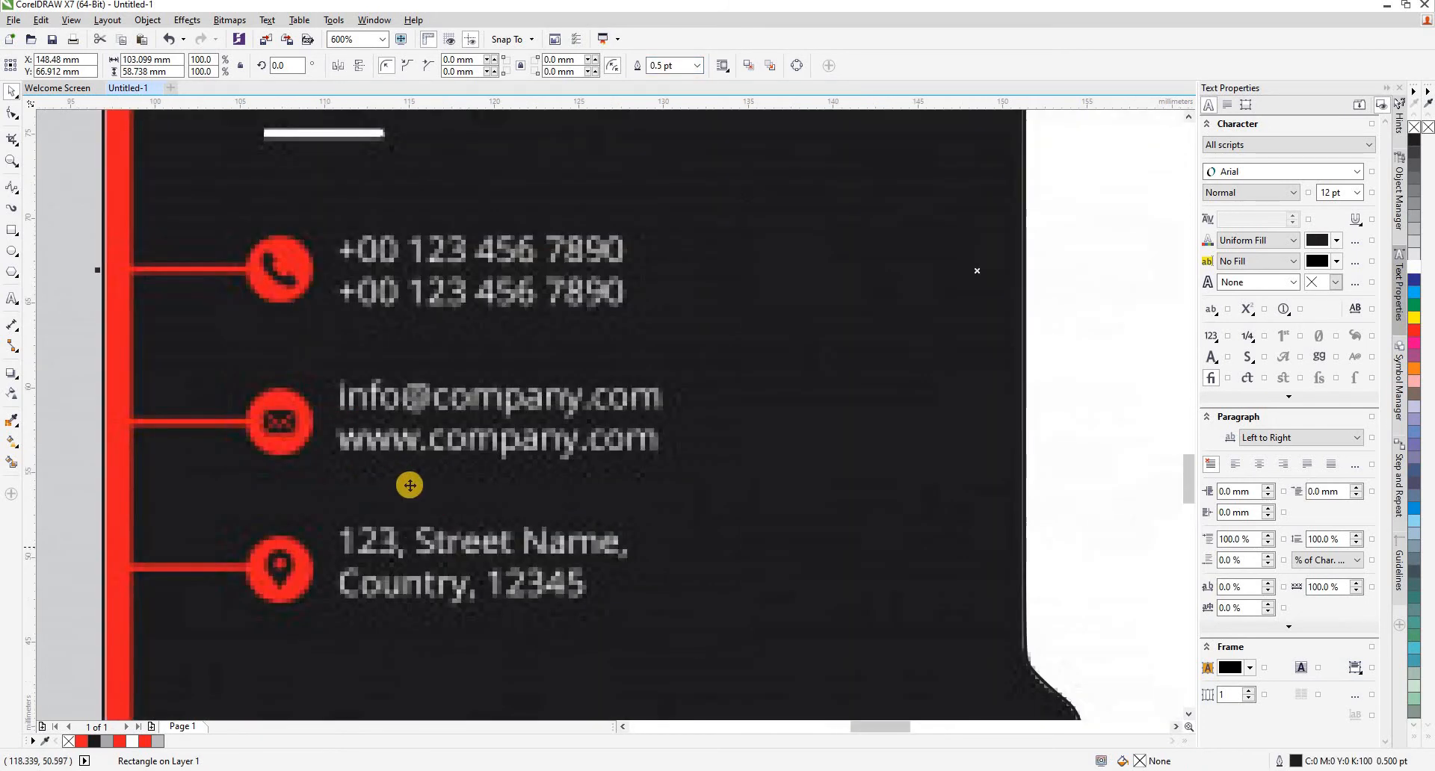
{"action": "scroll", "coordinate": [378, 445], "scroll_direction": "down", "scroll_amount": 1}
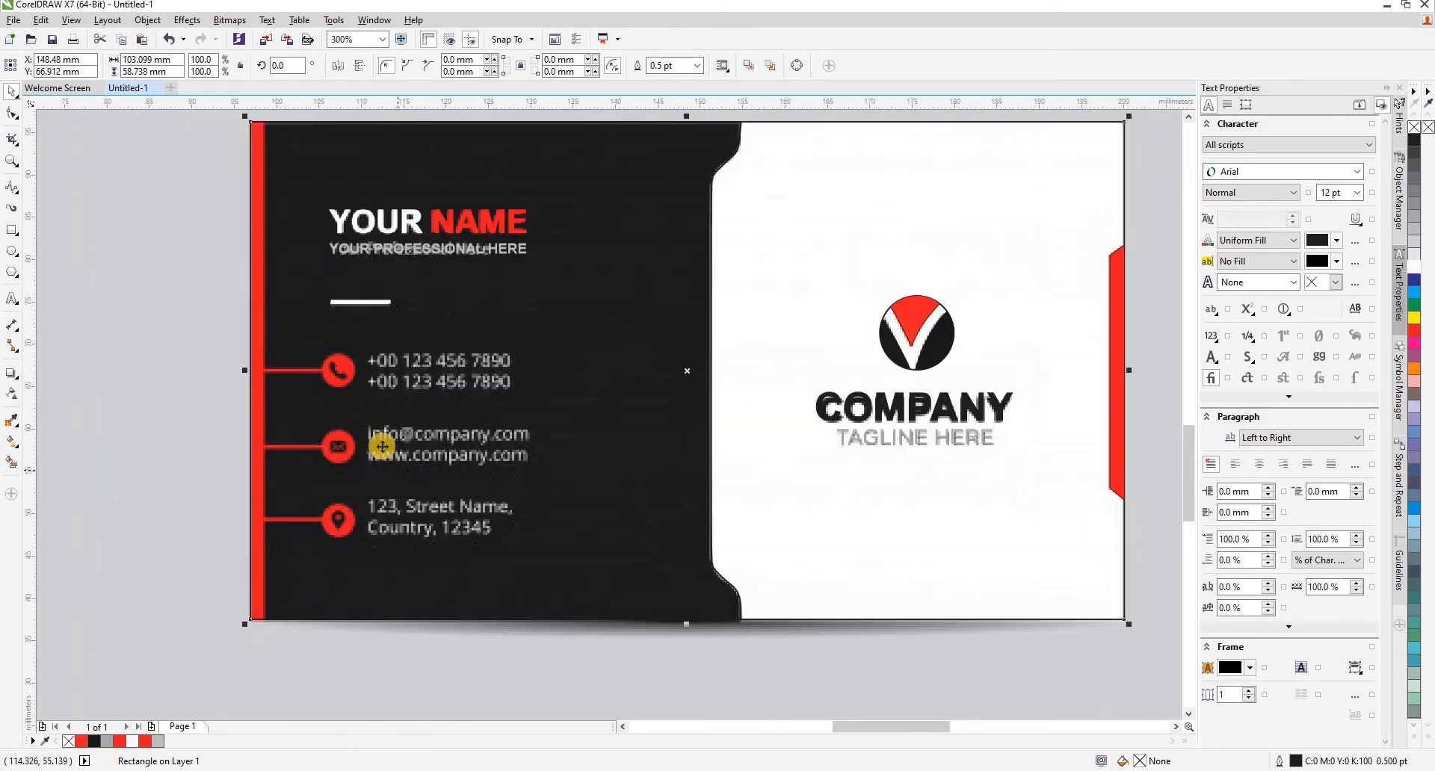
{"action": "left_click", "coordinate": [179, 411]}
{"action": "left_click", "coordinate": [11, 299]}
{"action": "left_click", "coordinate": [382, 362]}
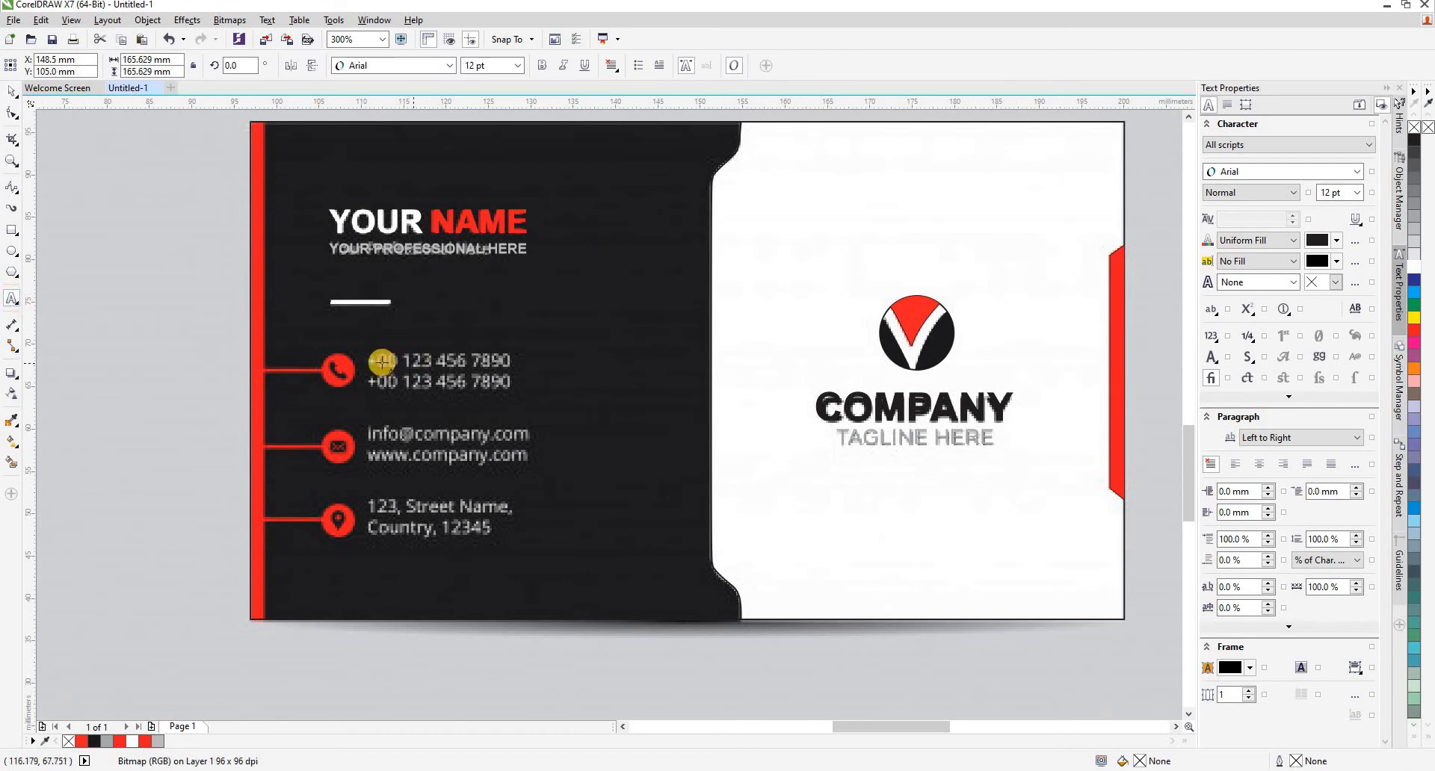
{"action": "left_click", "coordinate": [527, 365]}
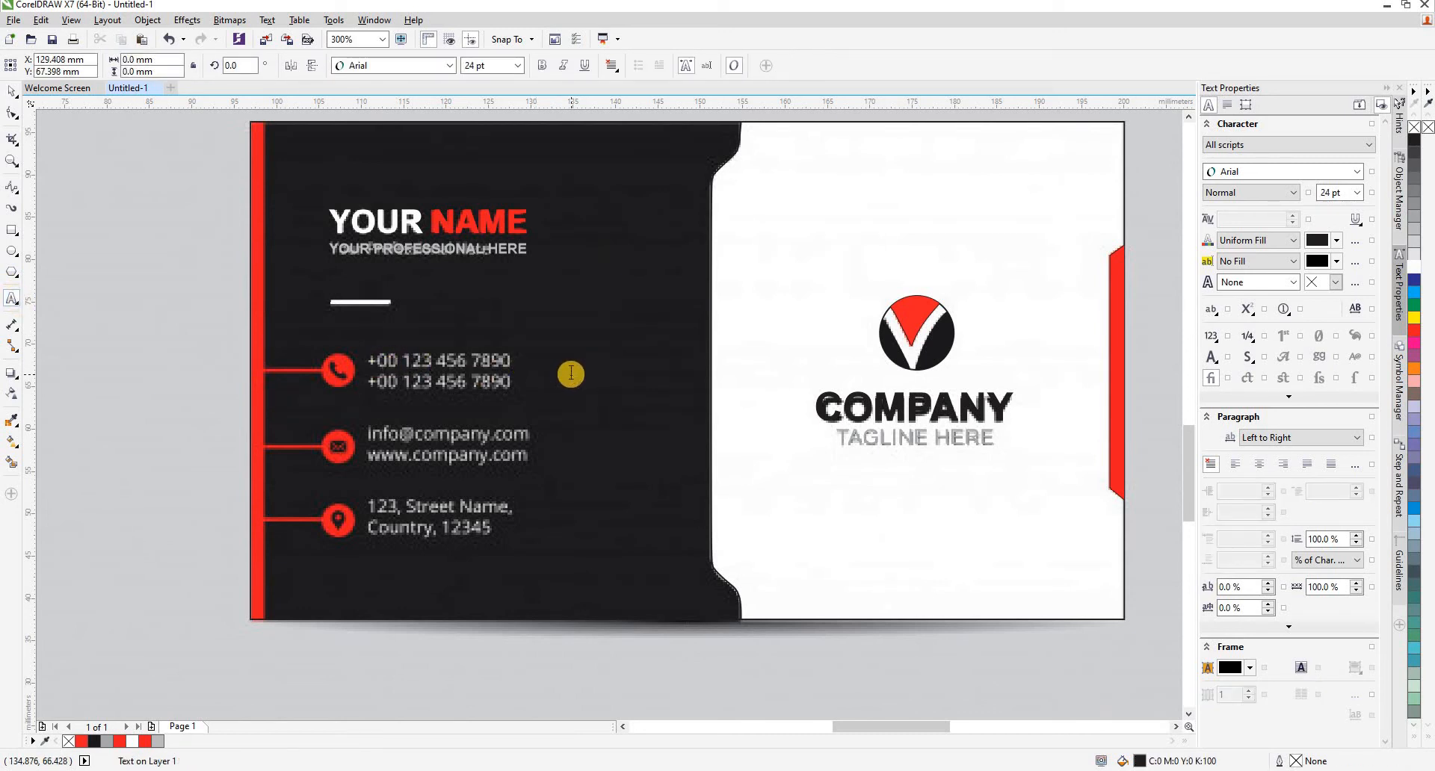
{"action": "left_click", "coordinate": [489, 65]}
{"action": "type", "text": "1"}
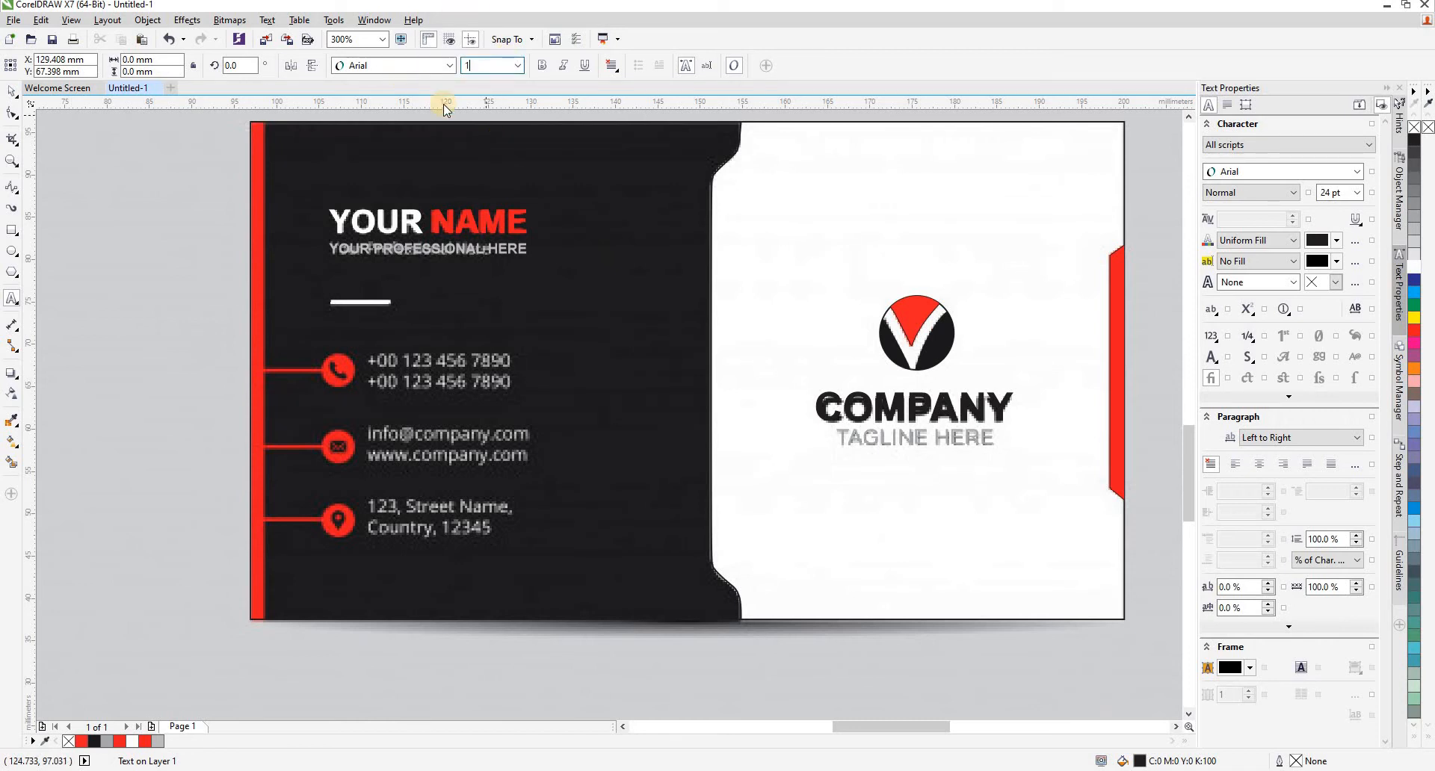
{"action": "type", "text": "2"}
{"action": "key", "text": "Return"}
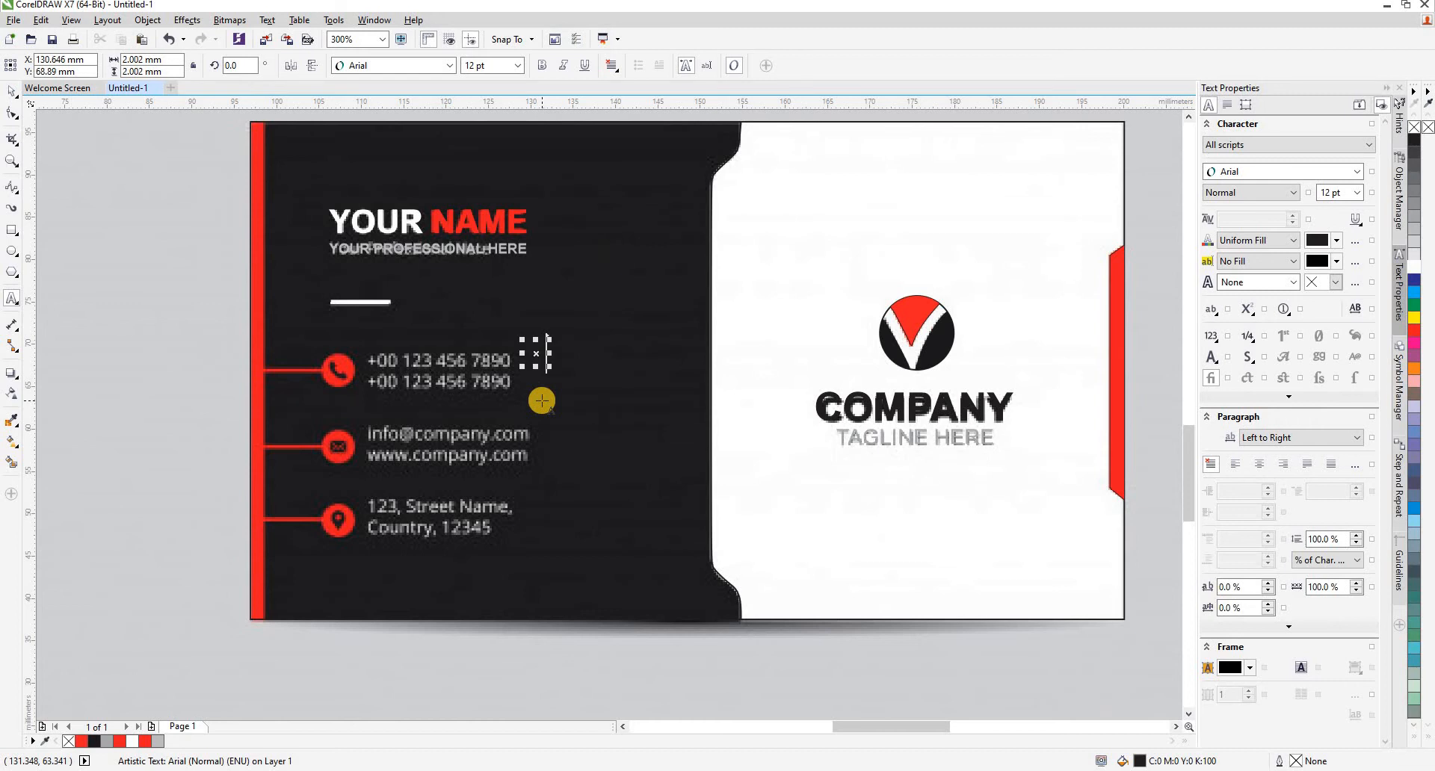
- Move the new text object below the card and enter the reference's placeholder phone number in it
{"action": "left_click", "coordinate": [9, 91]}
{"action": "left_click_drag", "start_coordinate": [535, 351], "coordinate": [327, 664]}
{"action": "key", "text": "F8"}
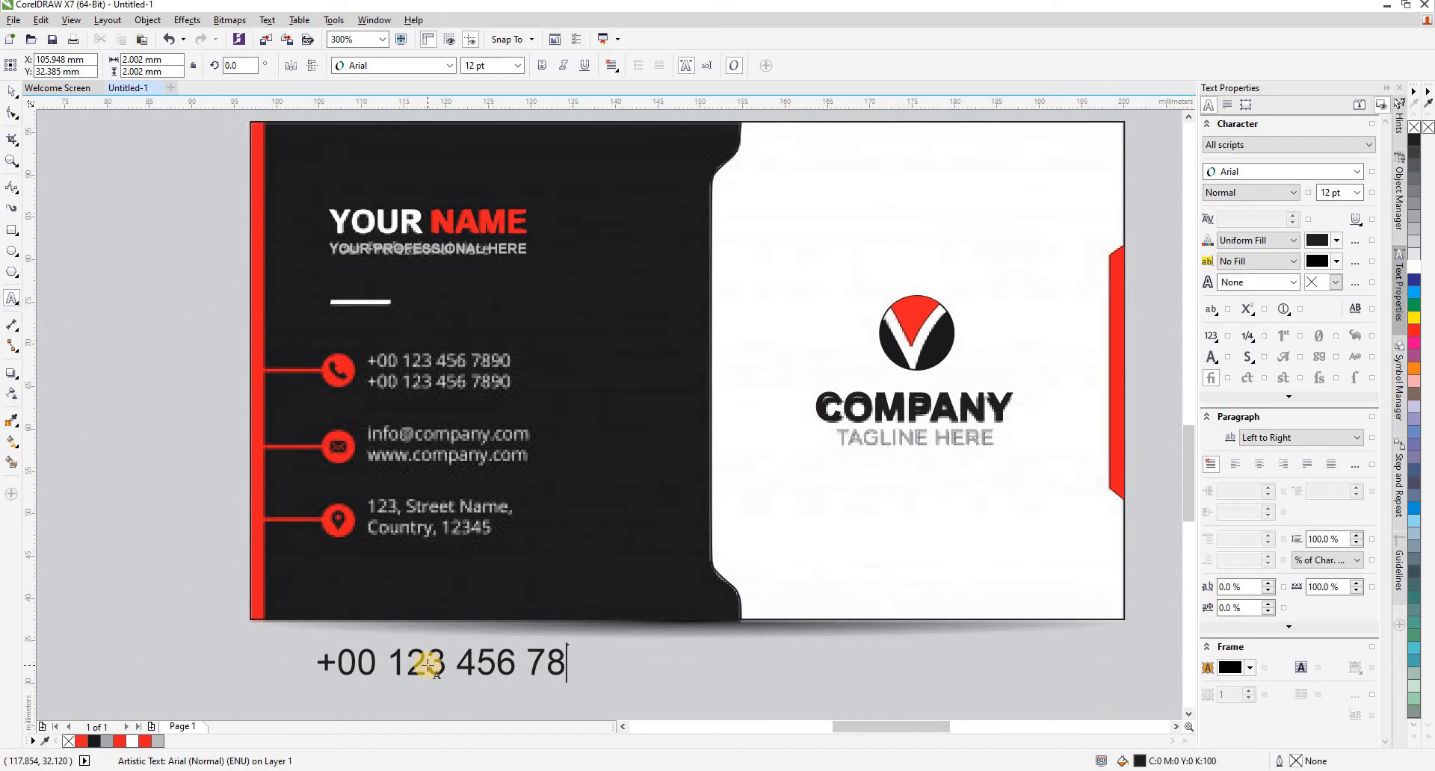
{"action": "type", "text": "0"}
{"action": "left_click", "coordinate": [11, 91]}
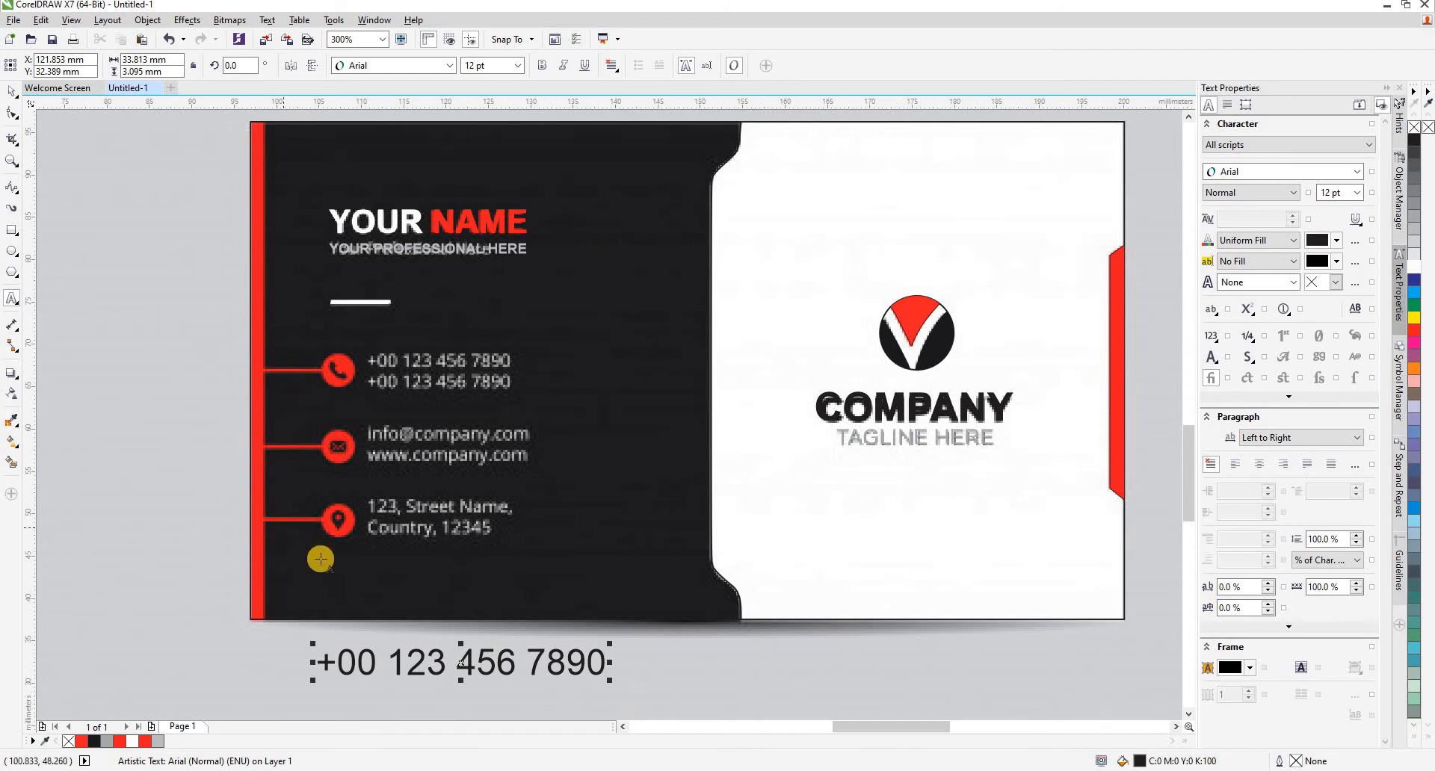
- Copy the phone number within the text and paste it again as a second line
{"action": "double_click", "coordinate": [460, 662]}
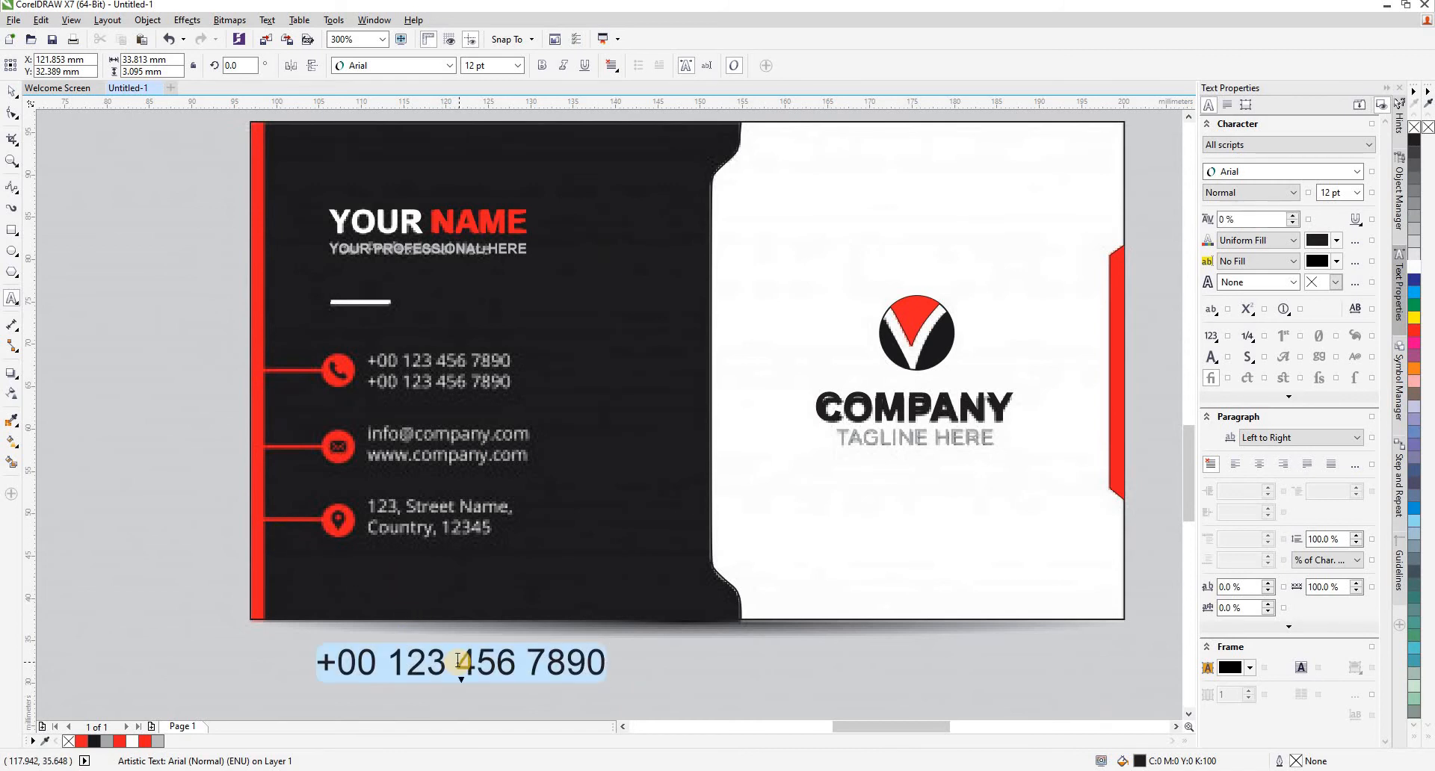
{"action": "right_click", "coordinate": [438, 664]}
{"action": "left_click", "coordinate": [472, 470]}
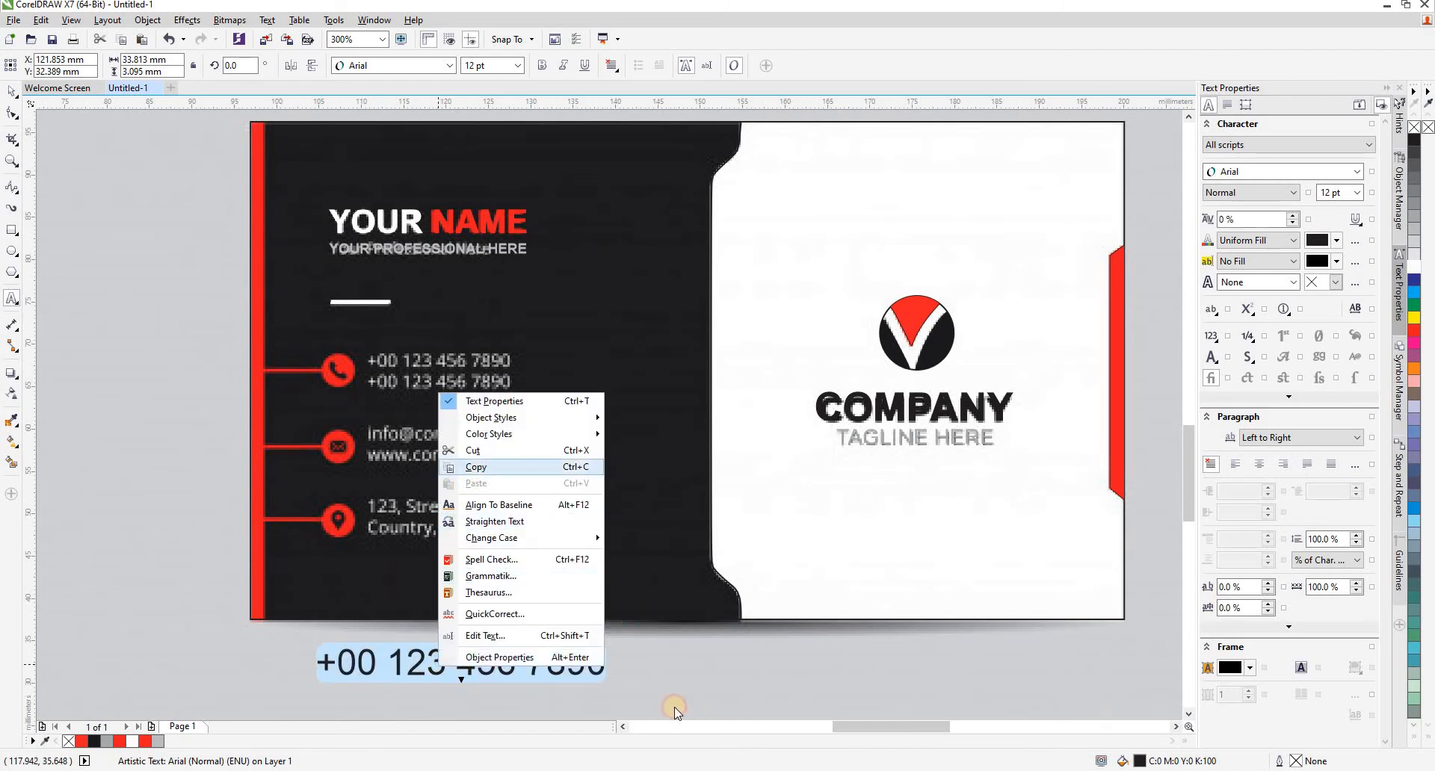
{"action": "left_click", "coordinate": [601, 665]}
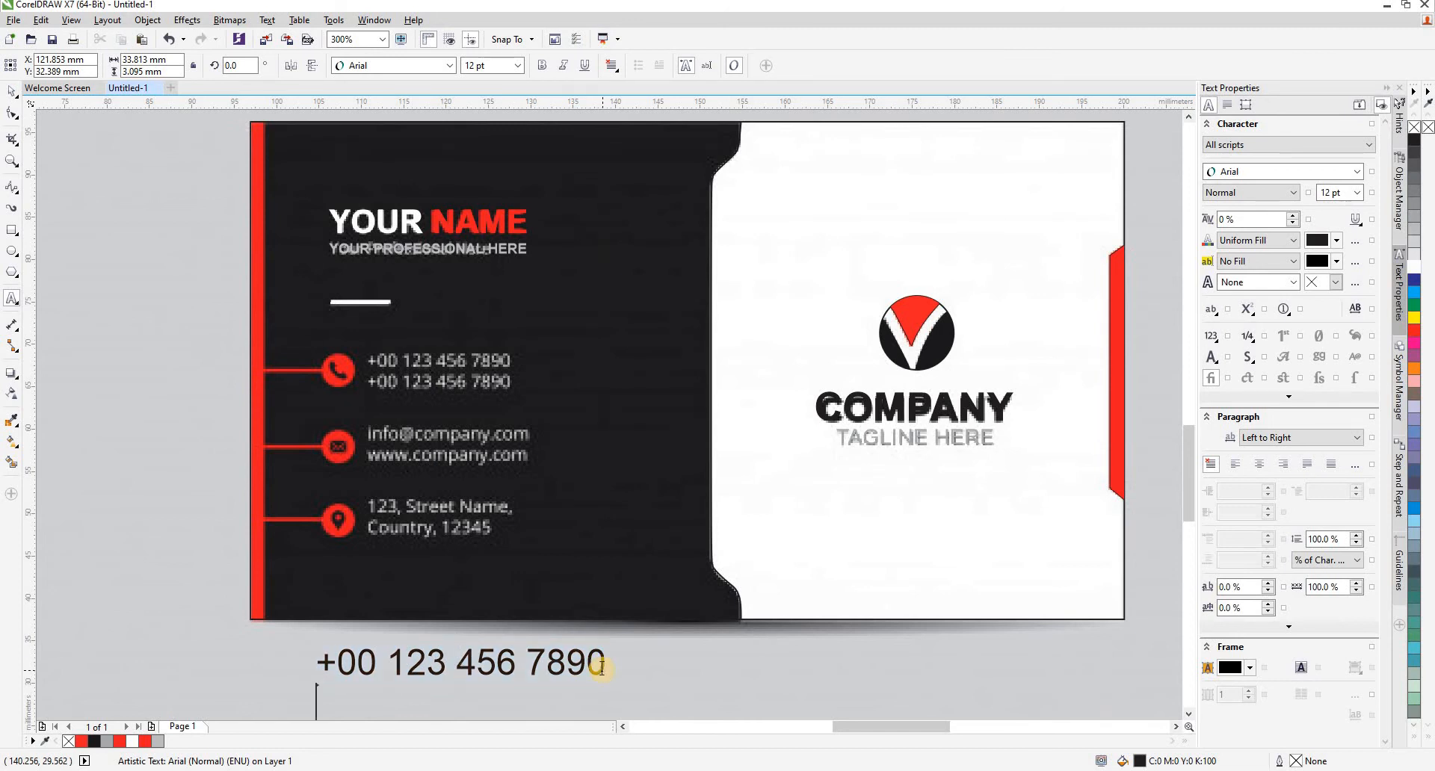
{"action": "key", "text": "Return"}
{"action": "key", "text": "ctrl+v"}
{"action": "key", "text": "ctrl+space"}
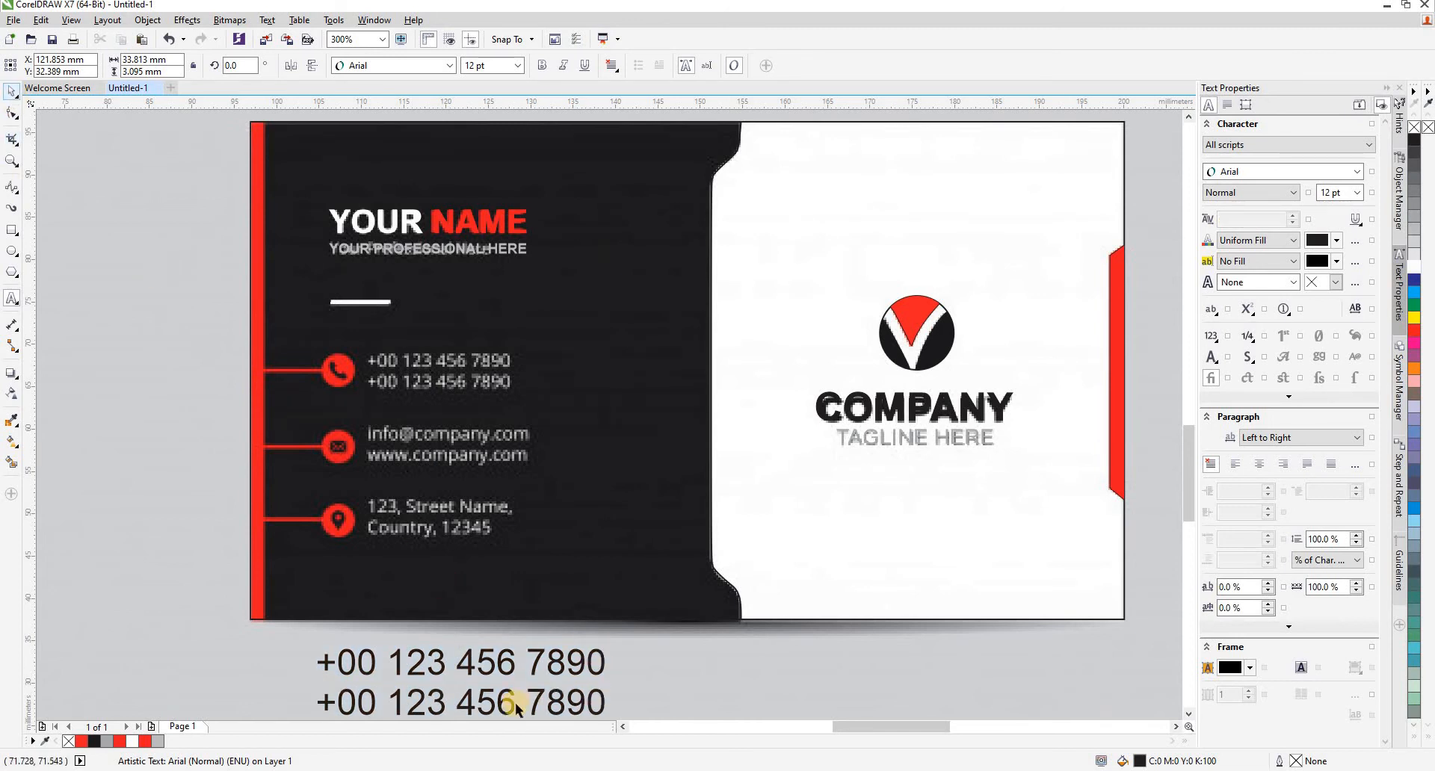
- Place the two-line phone text over the reference phone numbers, fill it white and scale it to about 16.8 mm wide
{"action": "left_click", "coordinate": [487, 661]}
{"action": "left_click_drag", "start_coordinate": [495, 663], "coordinate": [531, 357]}
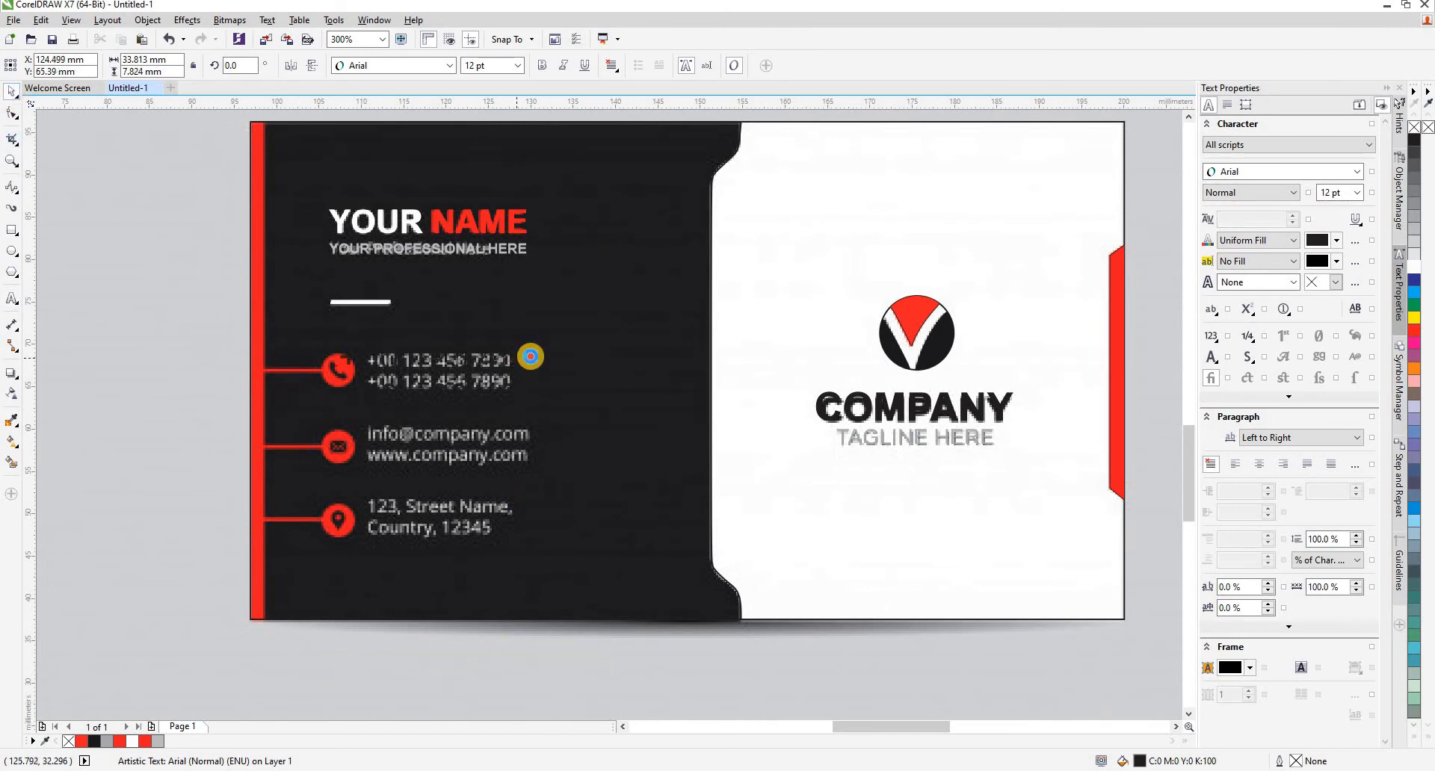
{"action": "left_click", "coordinate": [1412, 268]}
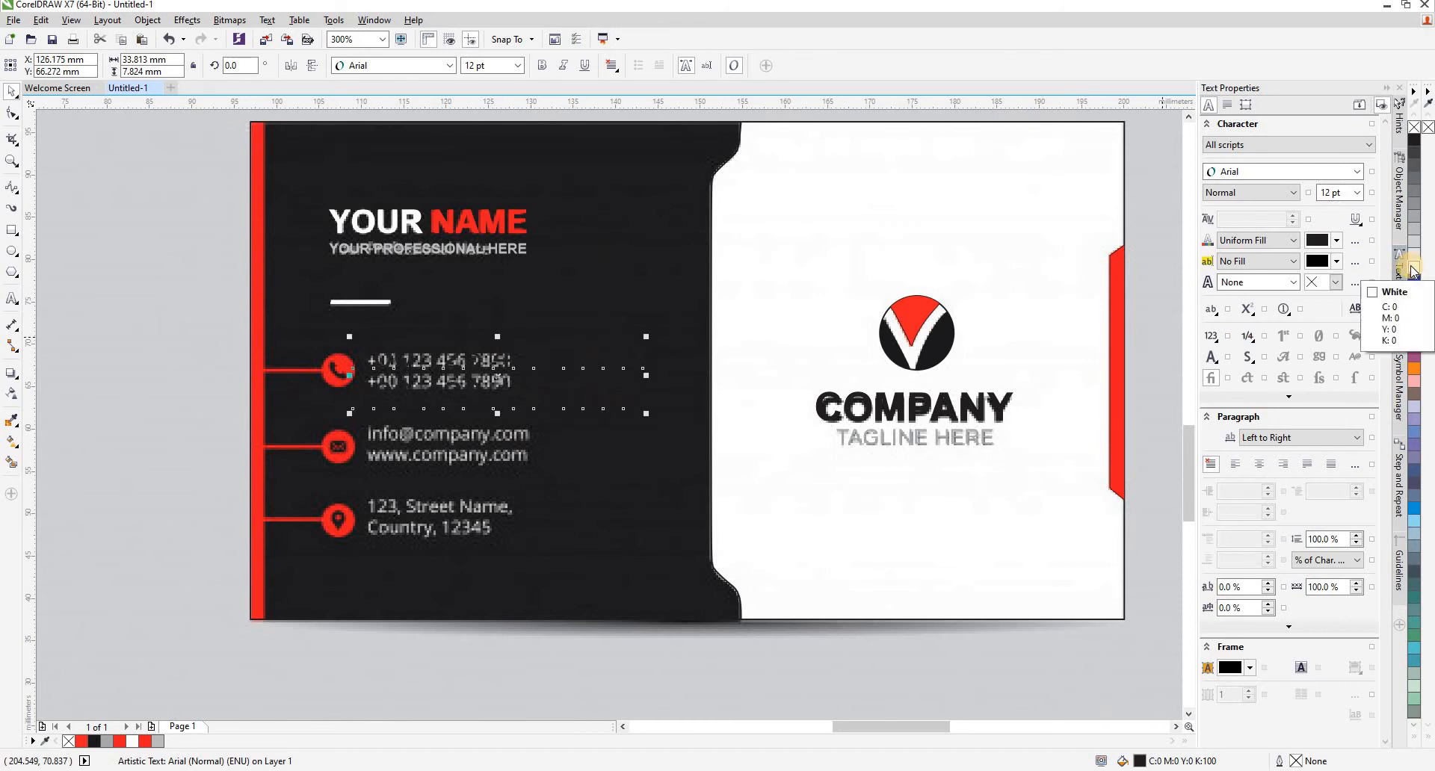
{"action": "left_click_drag", "start_coordinate": [649, 415], "coordinate": [498, 396]}
{"action": "scroll", "coordinate": [475, 370], "scroll_direction": "up", "scroll_amount": 2}
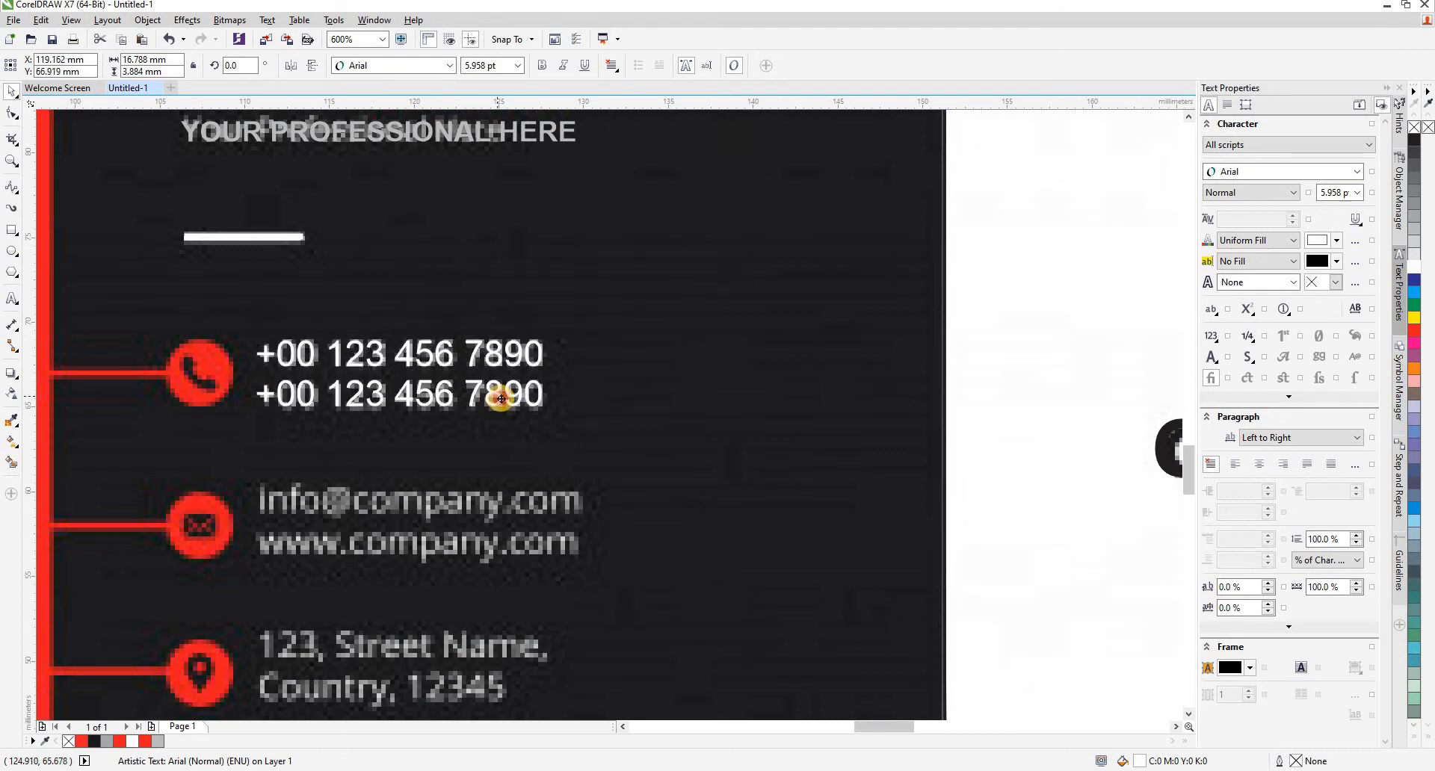
{"action": "scroll", "coordinate": [487, 372], "scroll_direction": "down", "scroll_amount": 2}
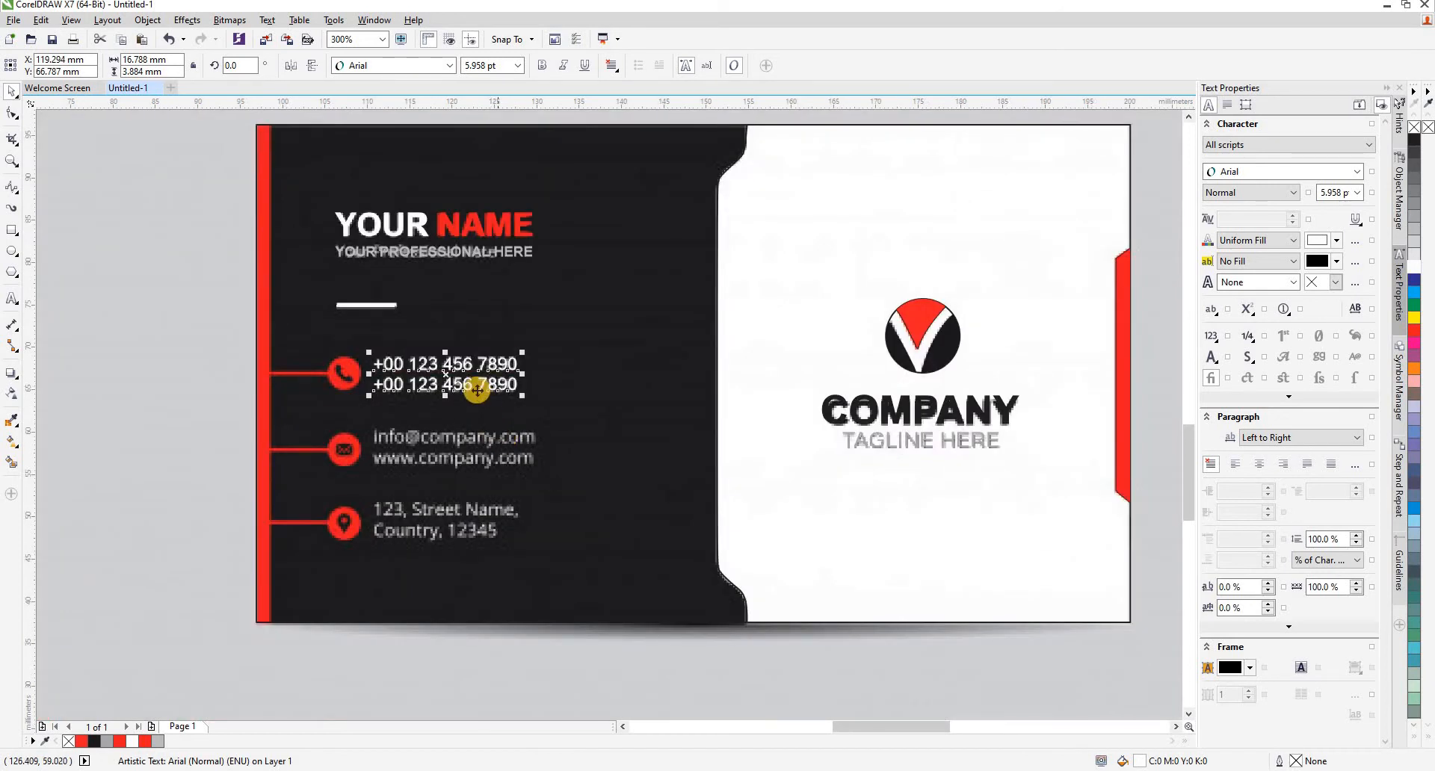
{"action": "left_click_drag", "start_coordinate": [468, 386], "coordinate": [608, 470]}
{"action": "double_click", "coordinate": [624, 456]}
{"action": "key", "text": "ctrl+a"}
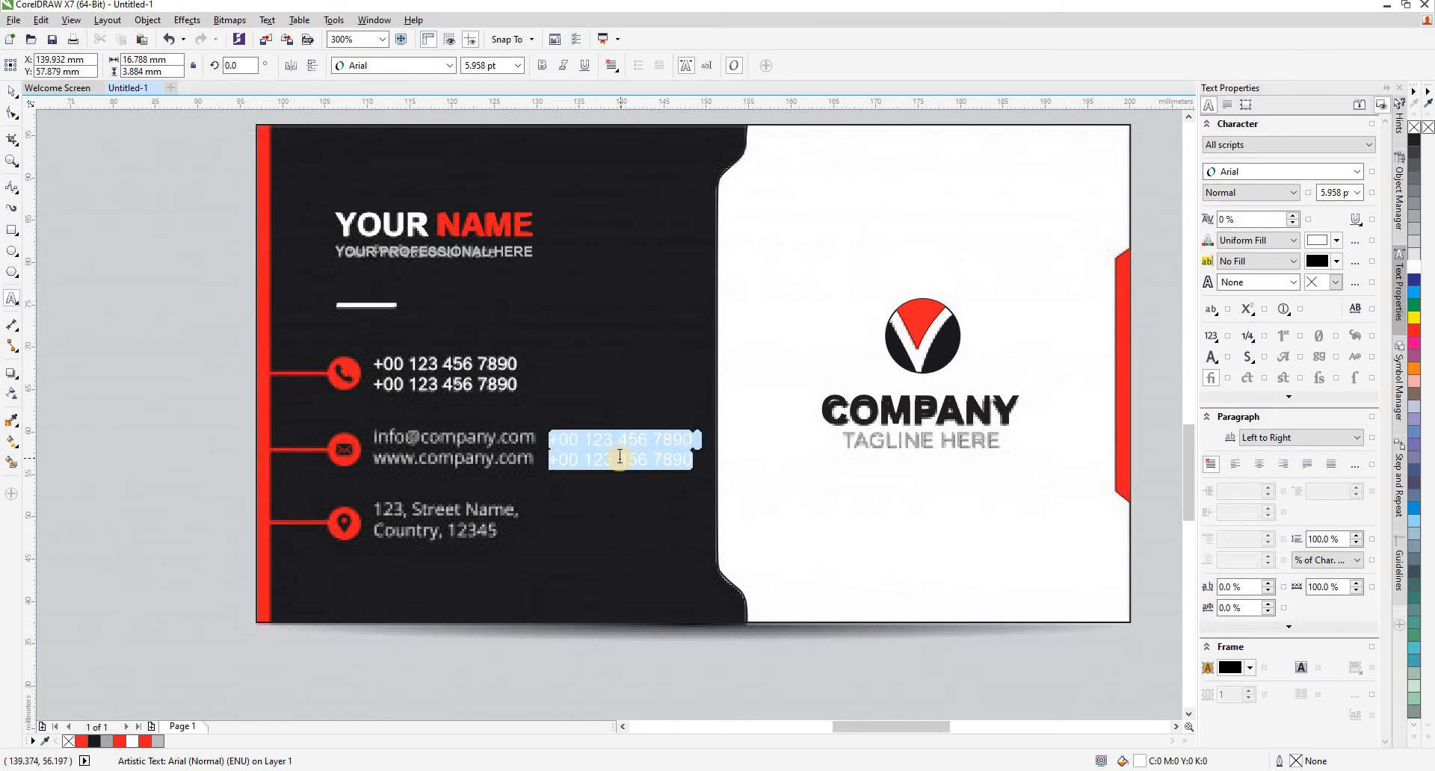
{"action": "scroll", "coordinate": [619, 456], "scroll_direction": "up", "scroll_amount": 2}
{"action": "type", "text": "i"}
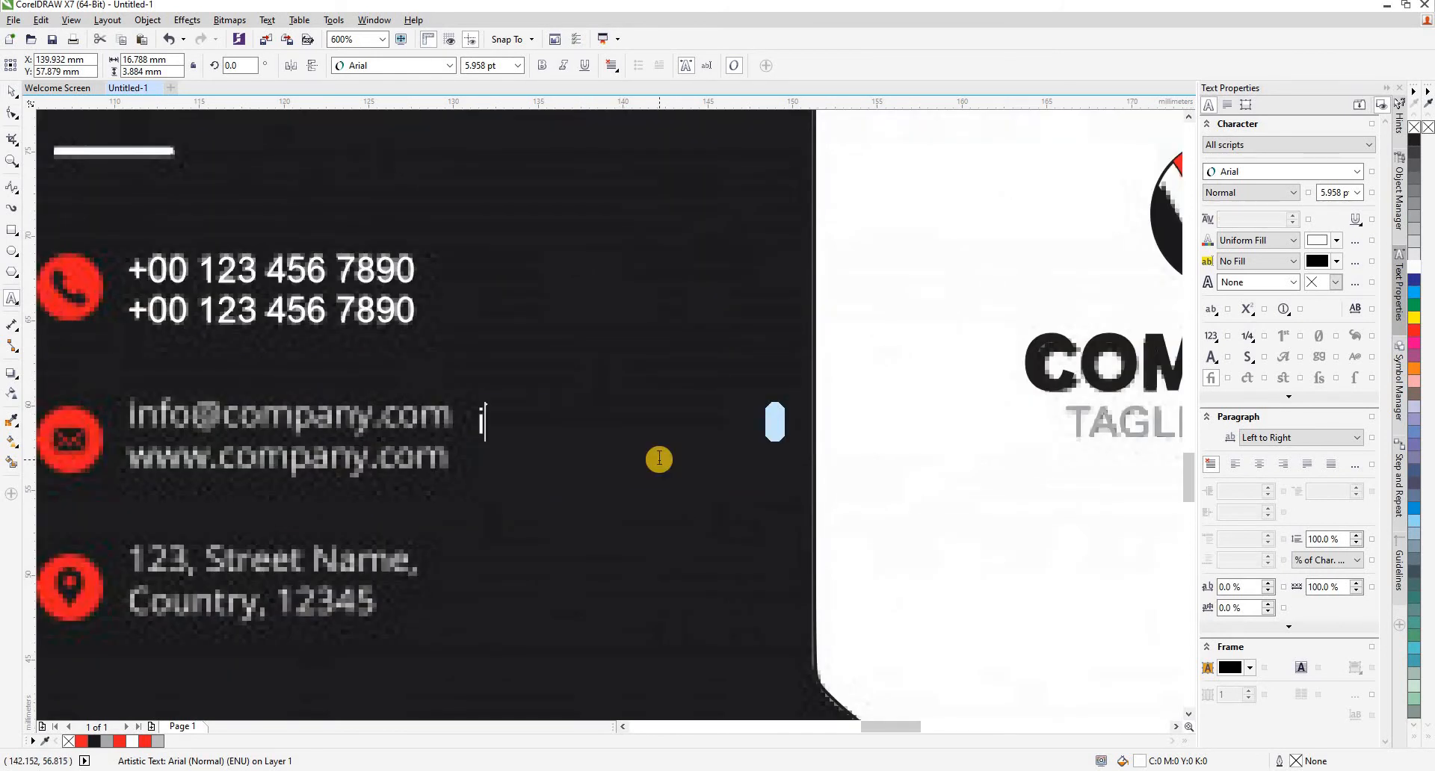
{"action": "type", "text": "nfo@"}
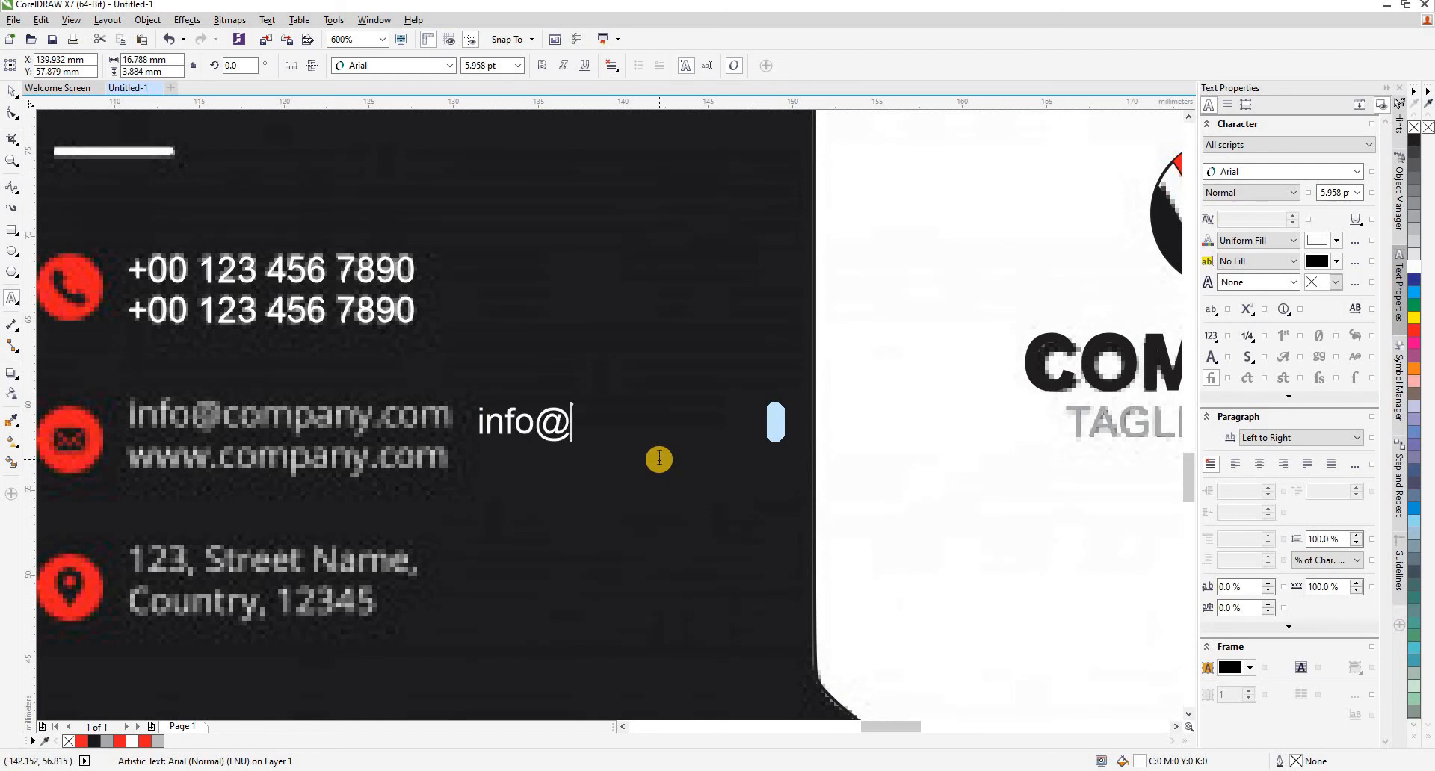
{"action": "type", "text": "company."}
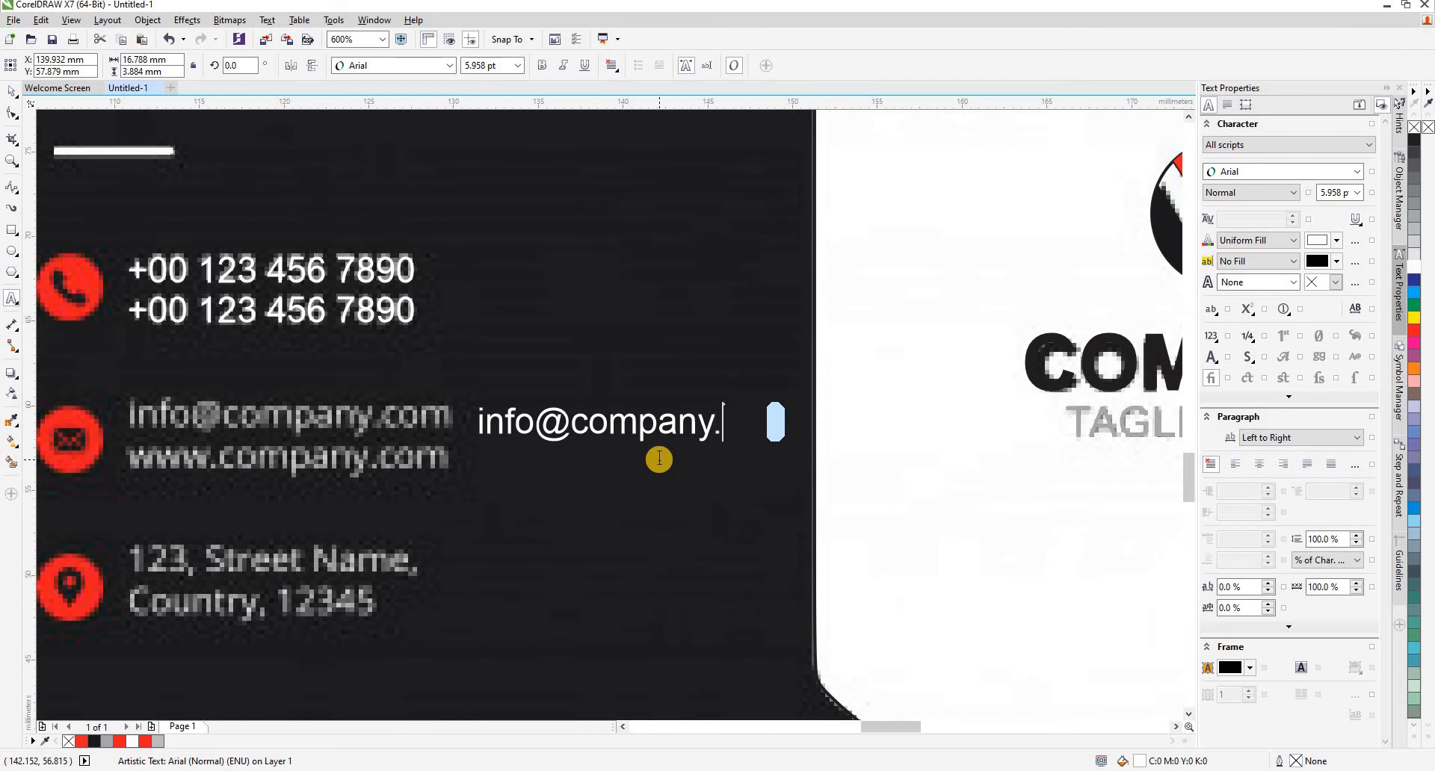
{"action": "type", "text": "com"}
{"action": "key", "text": "Return"}
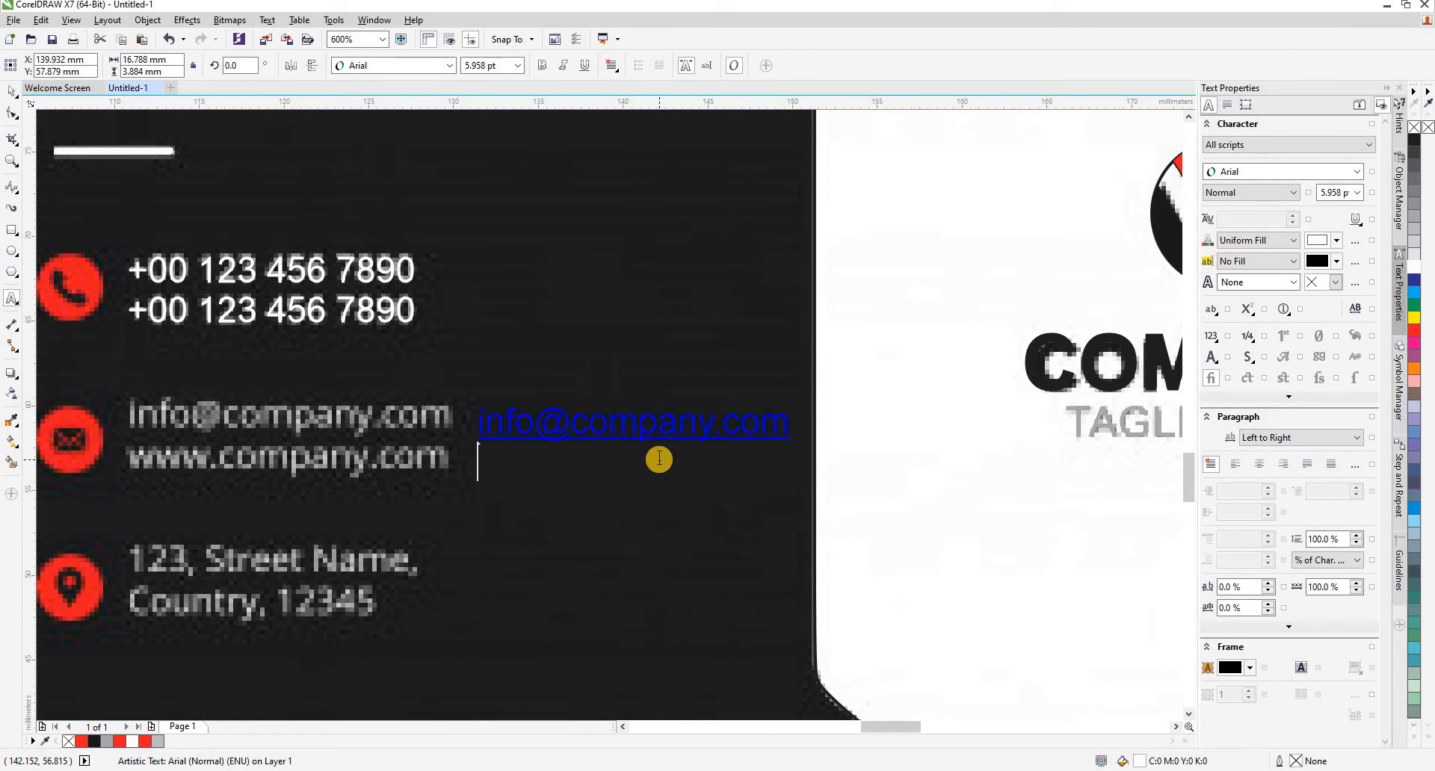
{"action": "key", "text": "ctrl+z"}
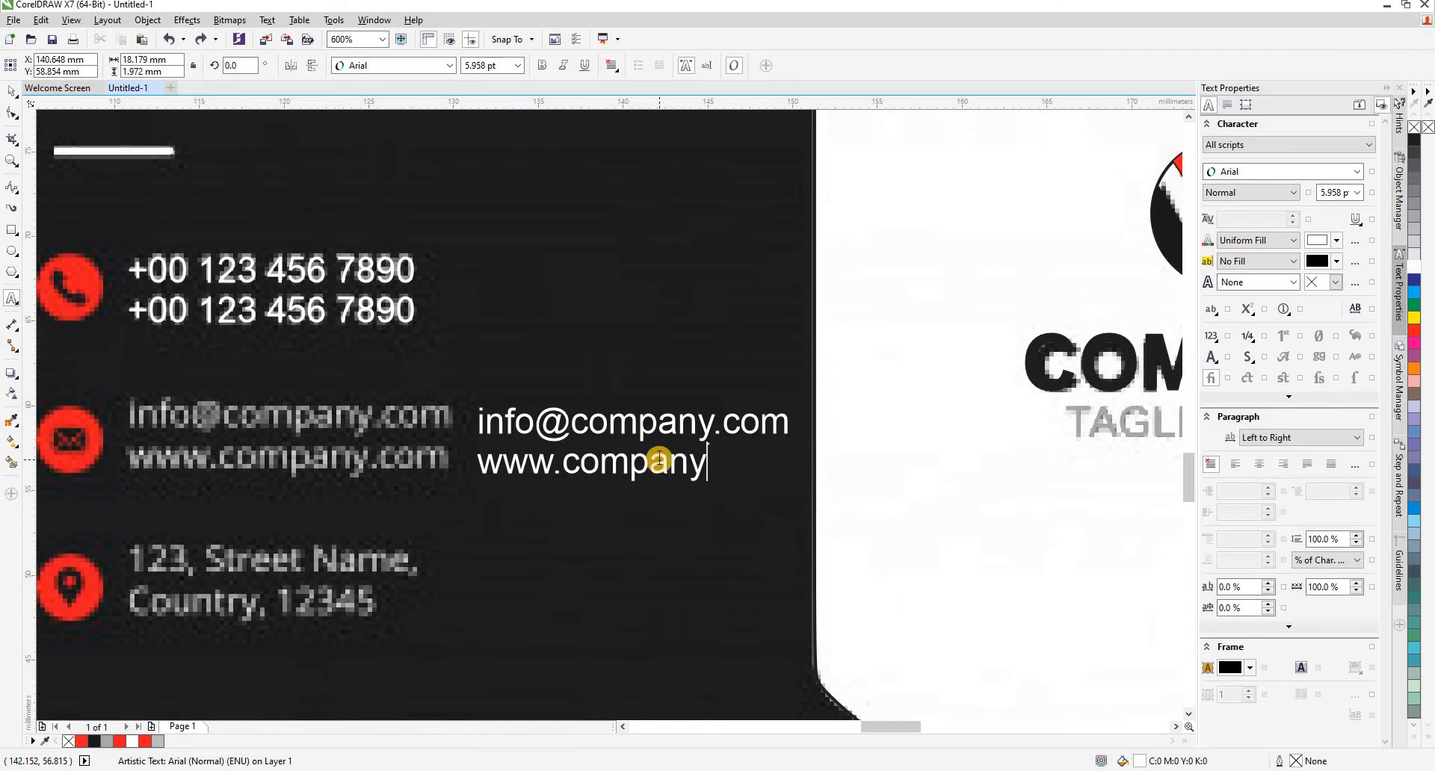
{"action": "left_click", "coordinate": [11, 91]}
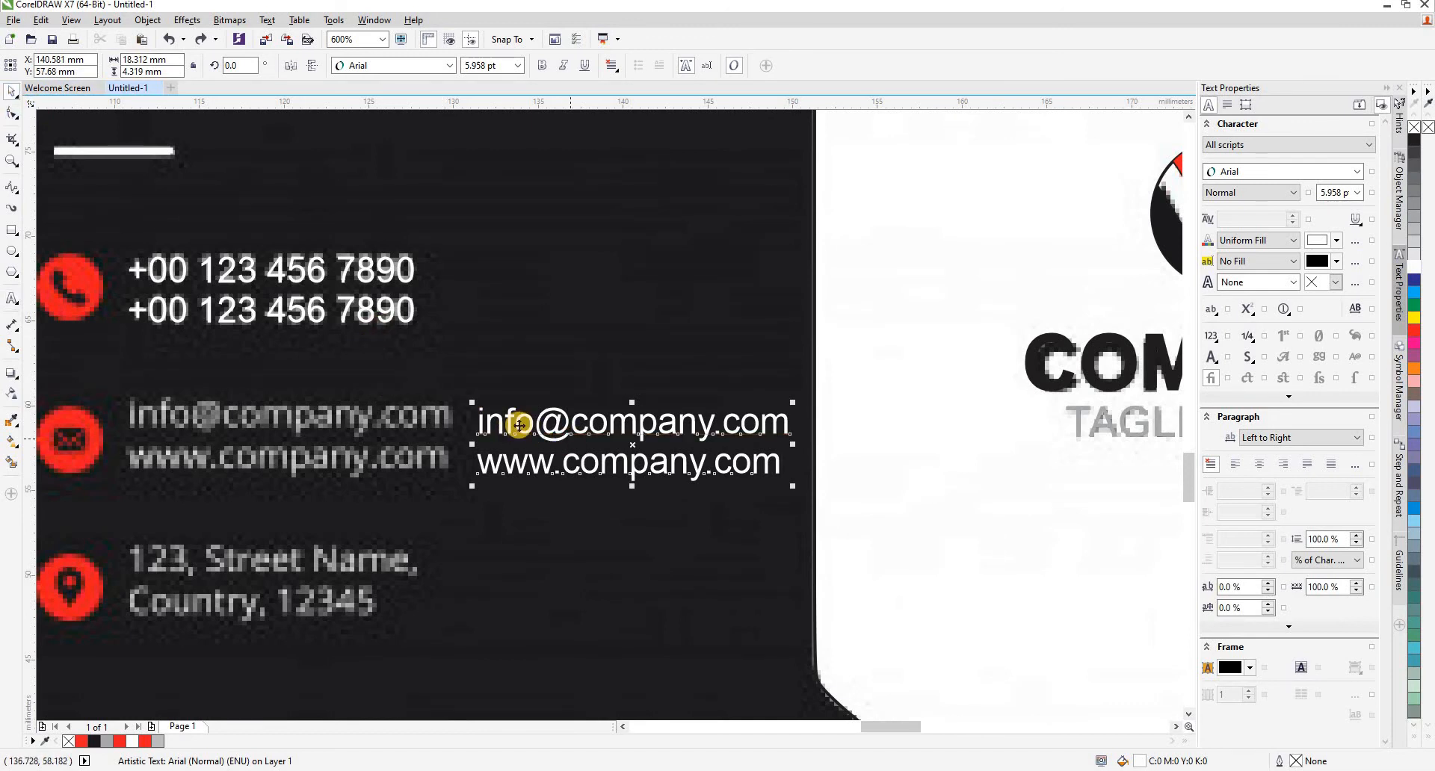
- Place the company e-mail and website text over the matching reference lines, left-aligned with the phone text above
{"action": "left_click_drag", "start_coordinate": [519, 425], "coordinate": [172, 425]}
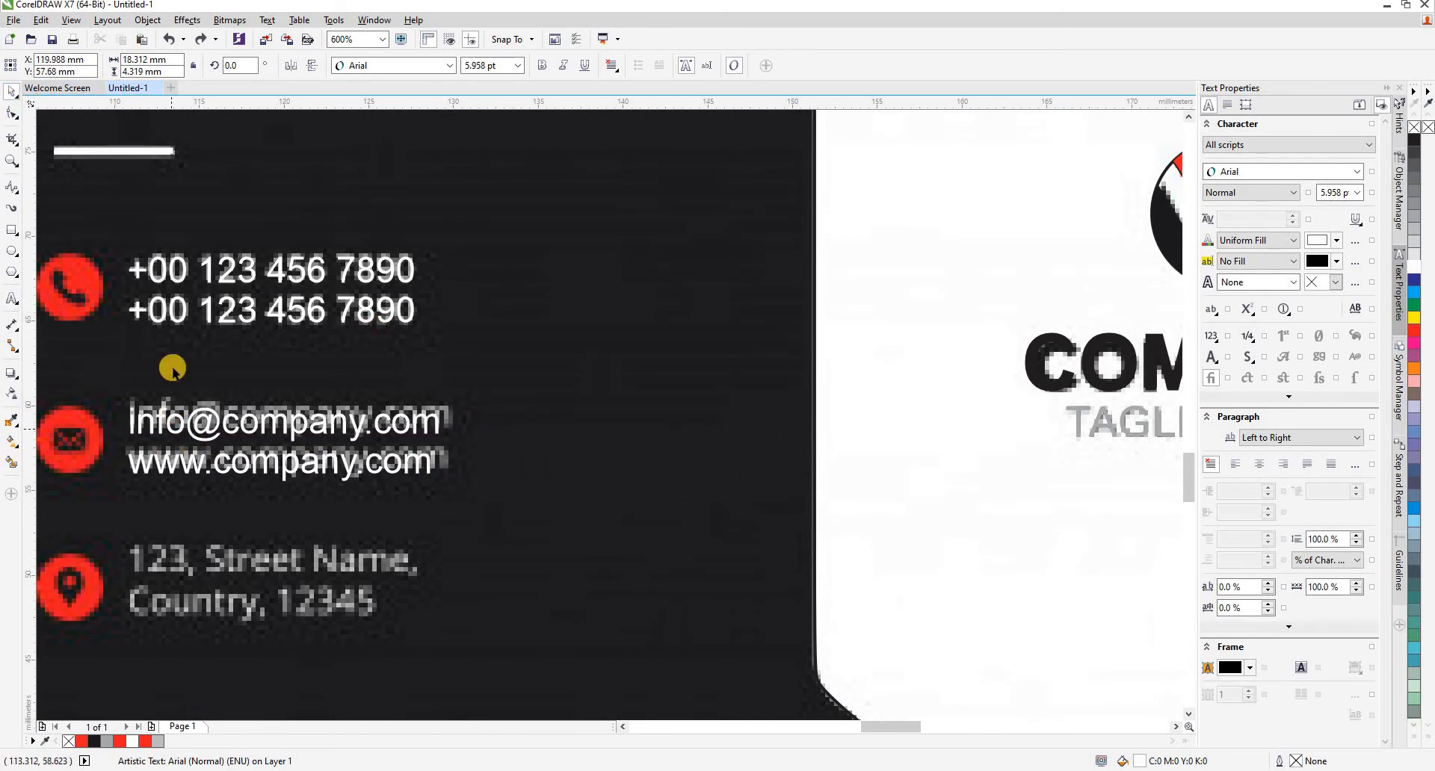
{"action": "left_click_drag", "start_coordinate": [173, 369], "coordinate": [173, 369]}
{"action": "left_click", "coordinate": [209, 317], "text": "shift"}
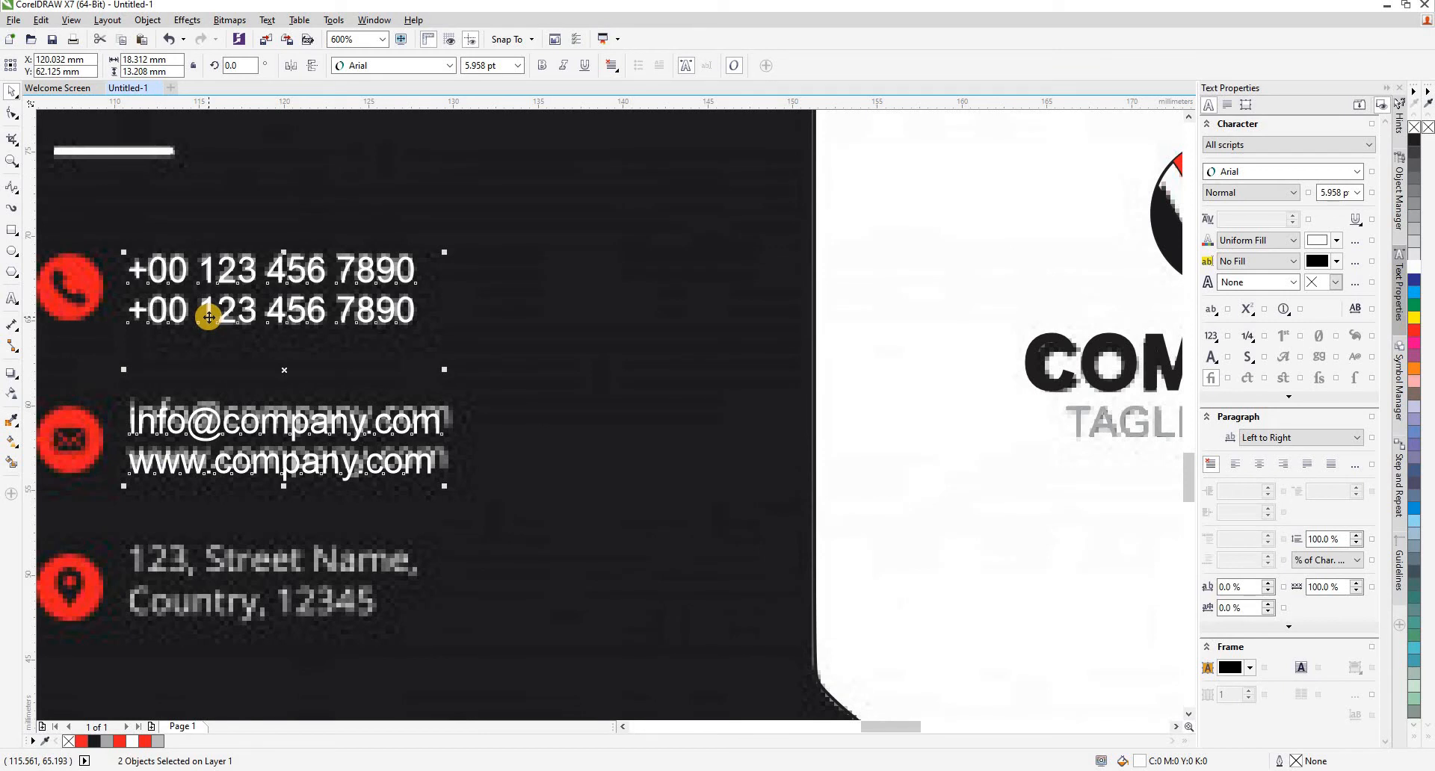
{"action": "key", "text": "ctrl+l"}
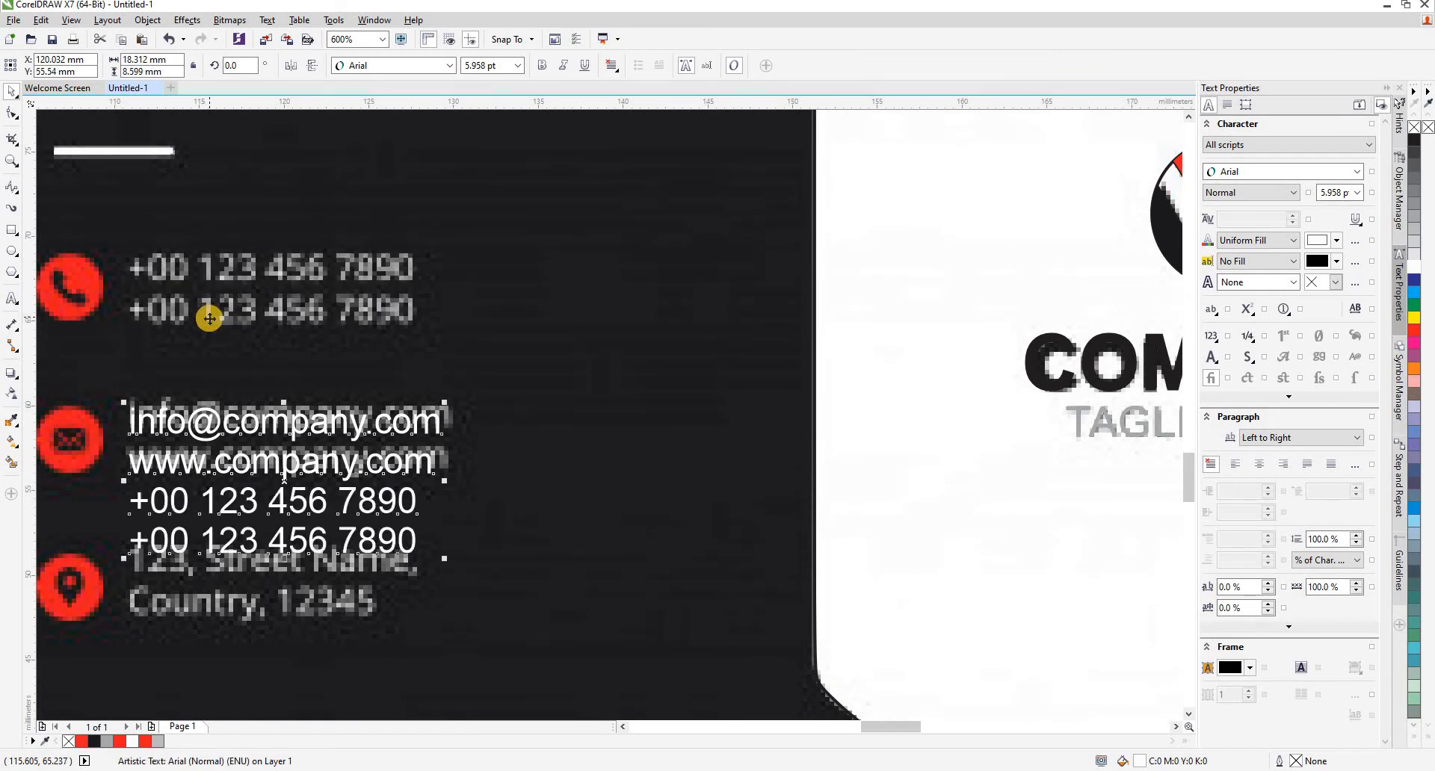
{"action": "key", "text": "ctrl+z"}
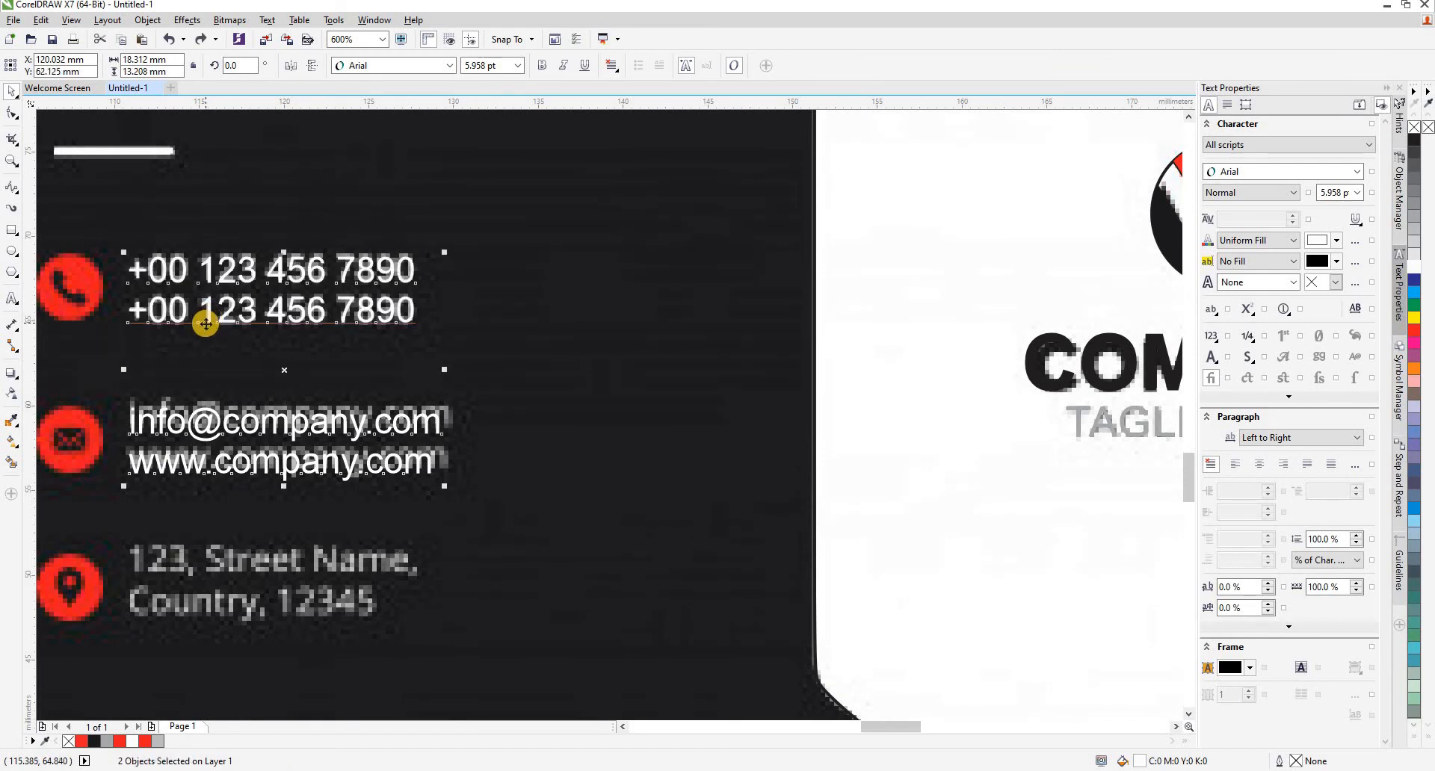
{"action": "key", "text": "ctrl+l"}
{"action": "key", "text": "ctrl+z"}
{"action": "left_click", "coordinate": [418, 411]}
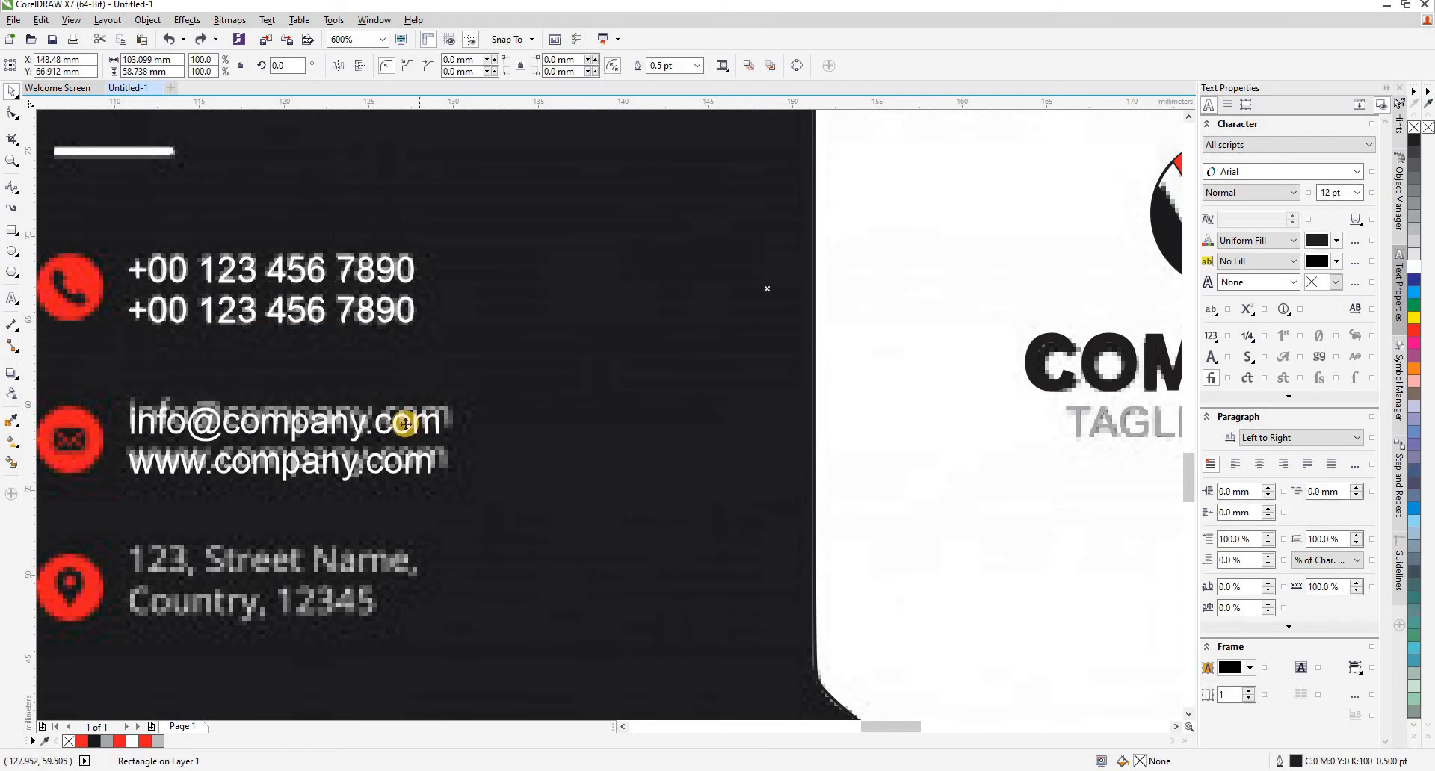
- Duplicate the e-mail and website text just below itself and replace the copy's text with the reference's two-line placeholder address
{"action": "left_click", "coordinate": [395, 429]}
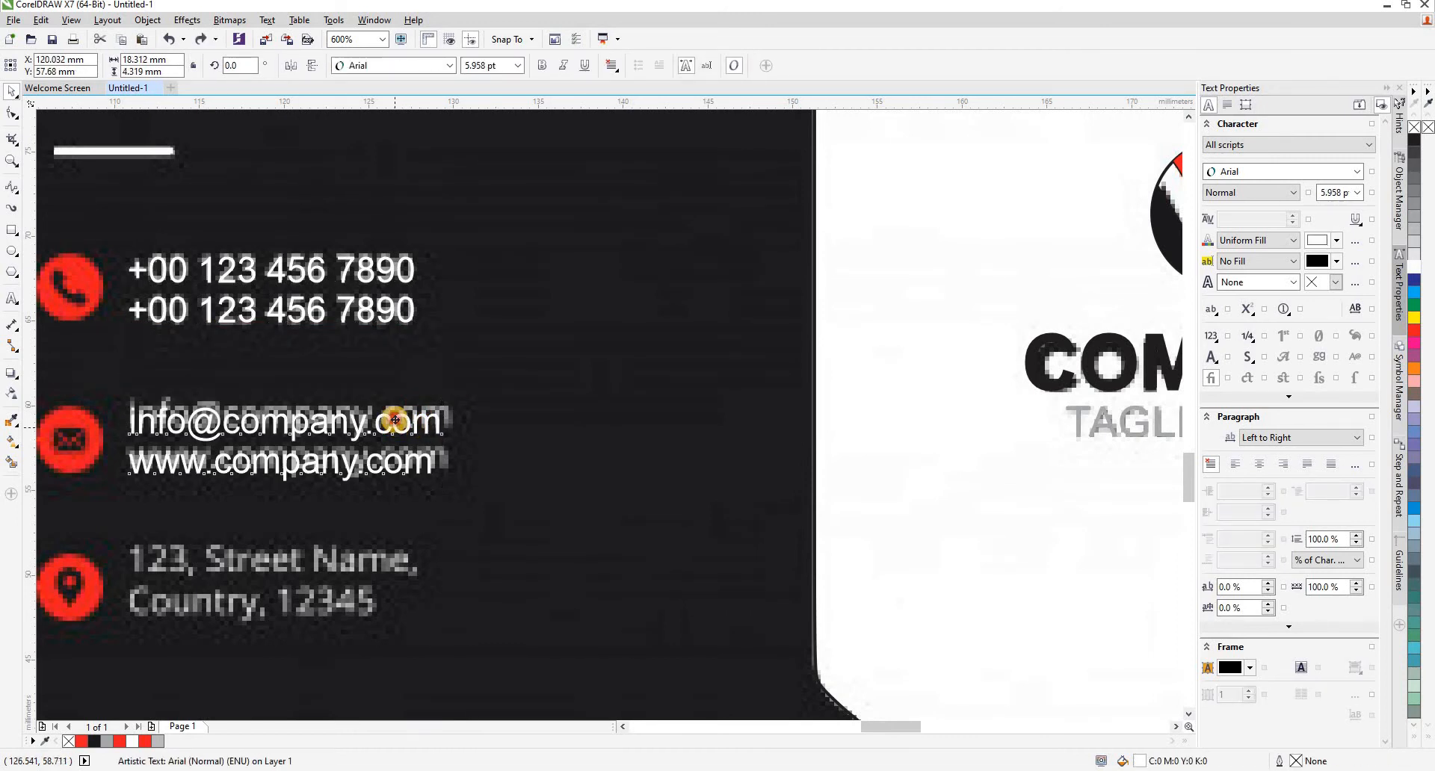
{"action": "scroll", "coordinate": [386, 420], "scroll_direction": "down", "scroll_amount": 2}
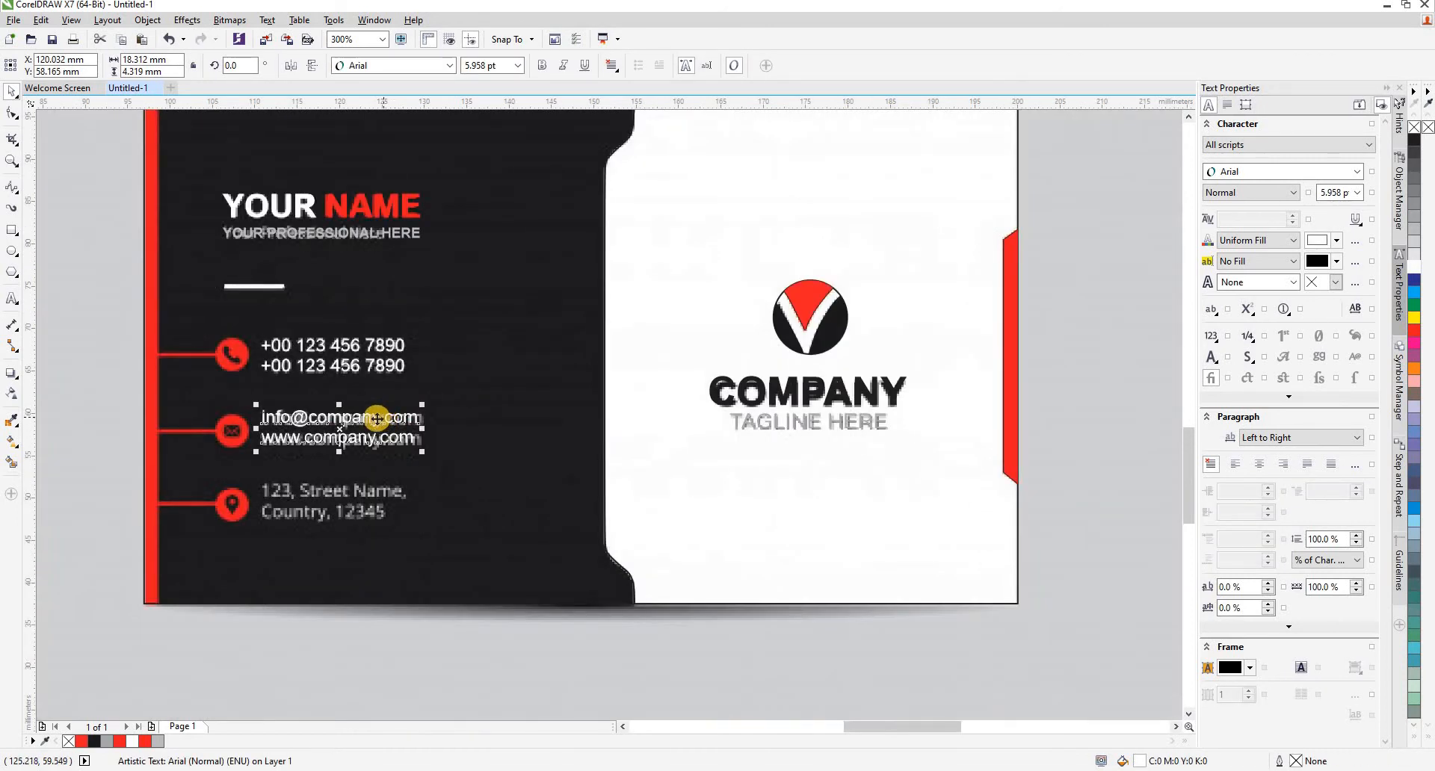
{"action": "left_click_drag", "start_coordinate": [377, 421], "coordinate": [377, 458]}
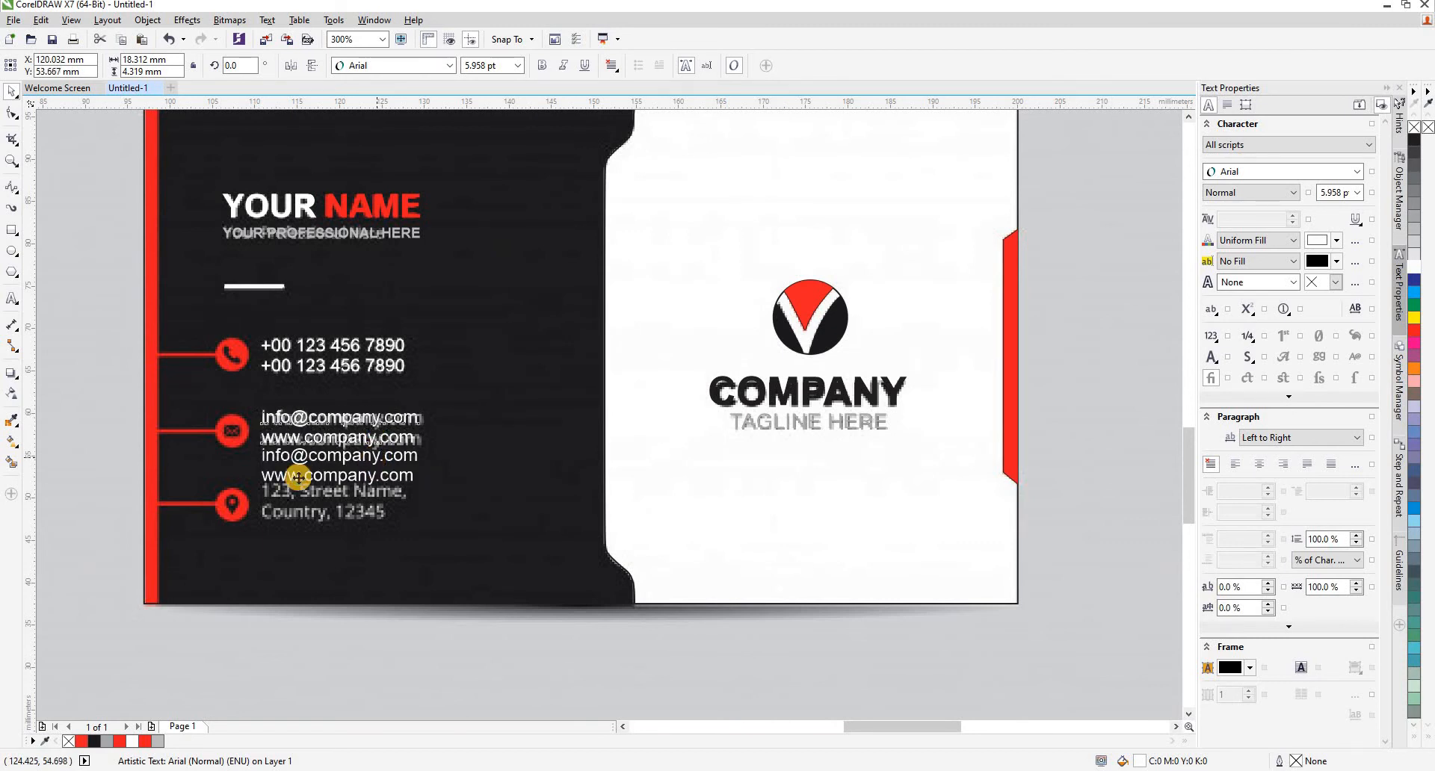
{"action": "scroll", "coordinate": [299, 474], "scroll_direction": "up", "scroll_amount": 2}
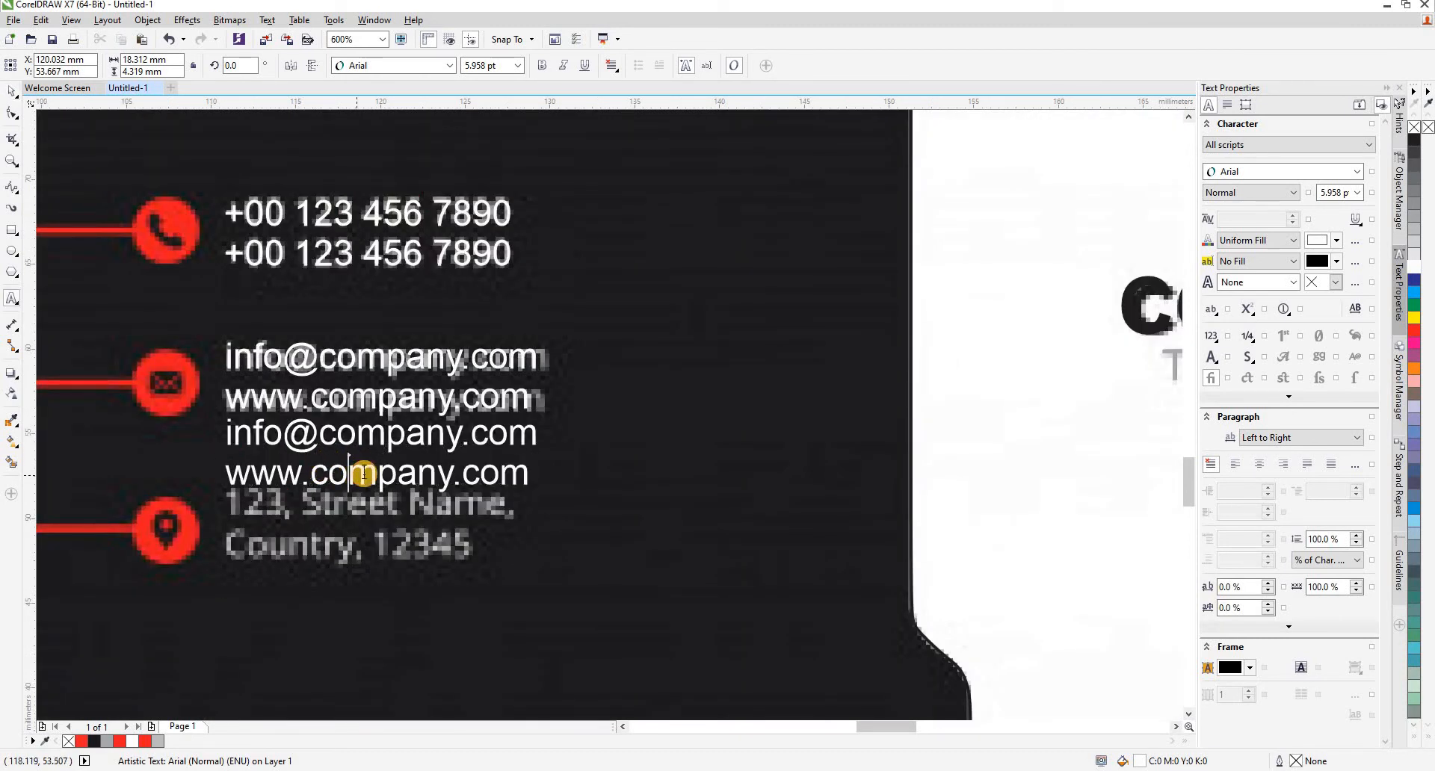
{"action": "key", "text": "ctrl+a"}
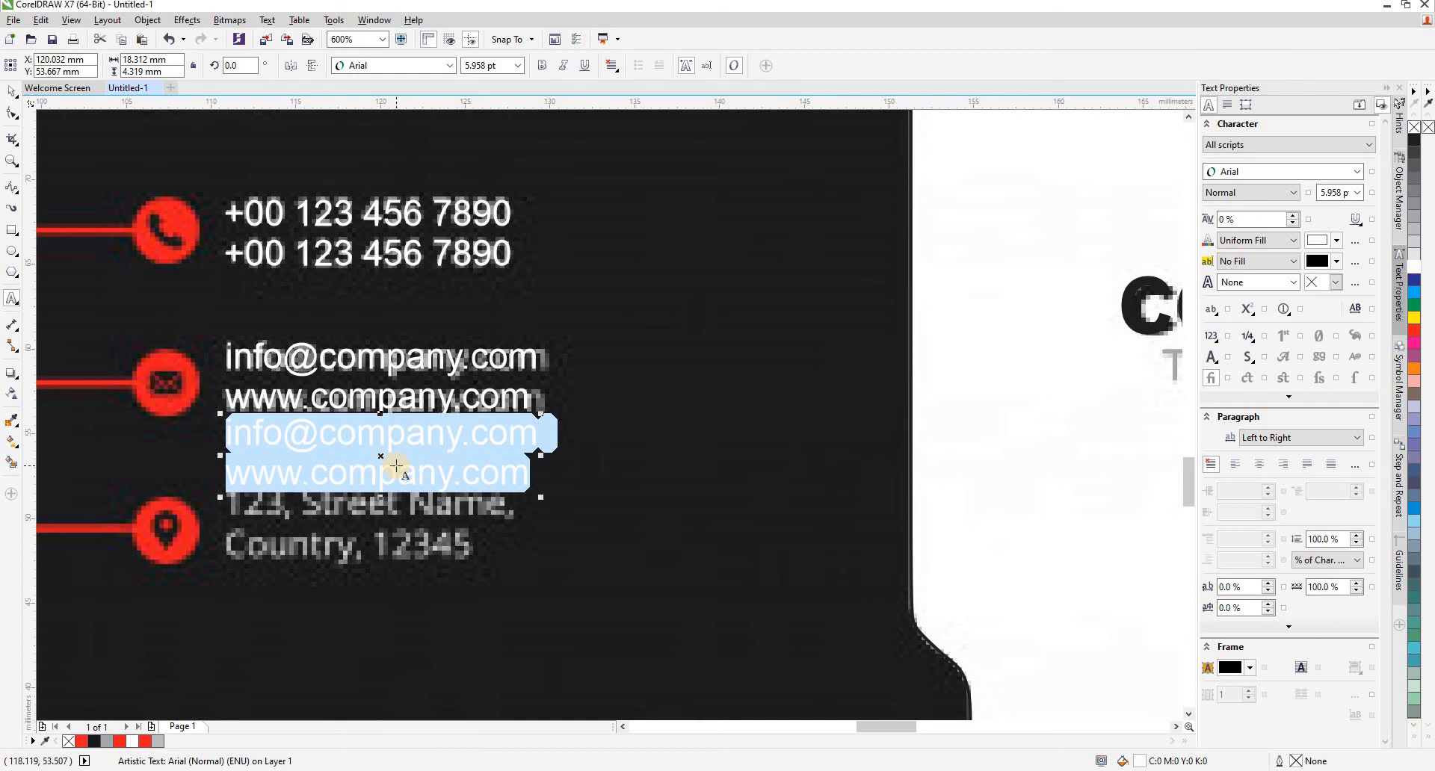
{"action": "type", "text": "1"}
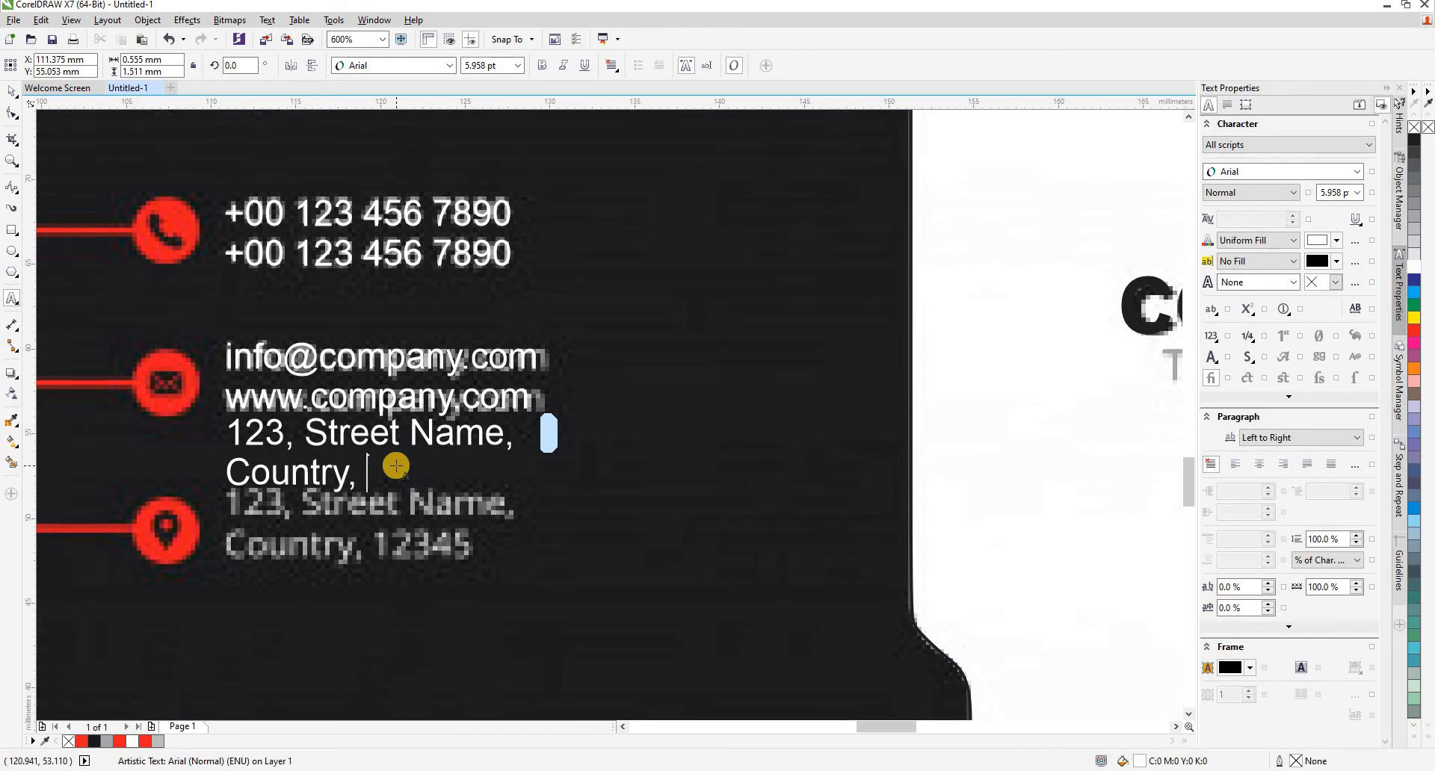
{"action": "type", "text": "45"}
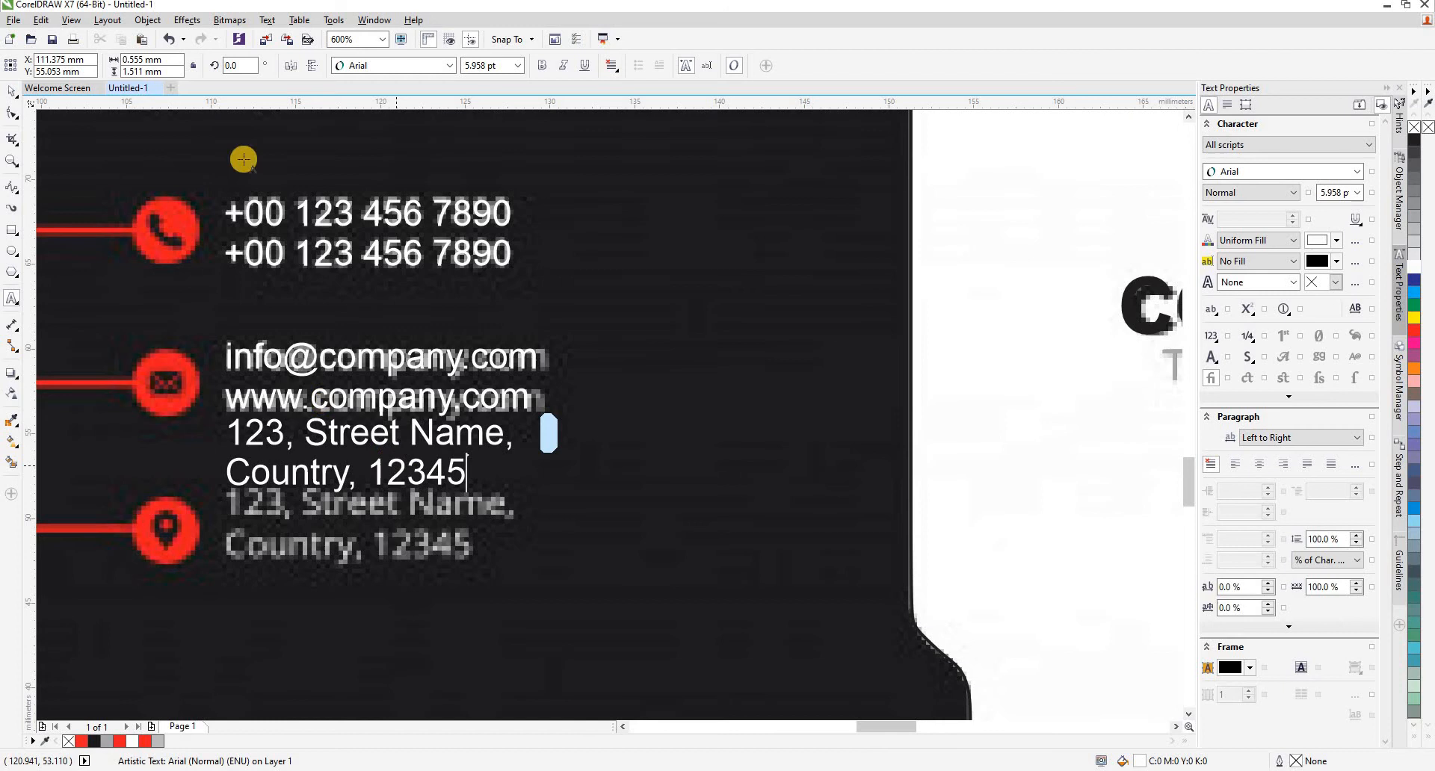
- Move the new address text over the reference address lines beside the location icon
{"action": "left_click", "coordinate": [12, 90]}
{"action": "left_click_drag", "start_coordinate": [378, 444], "coordinate": [380, 527]}
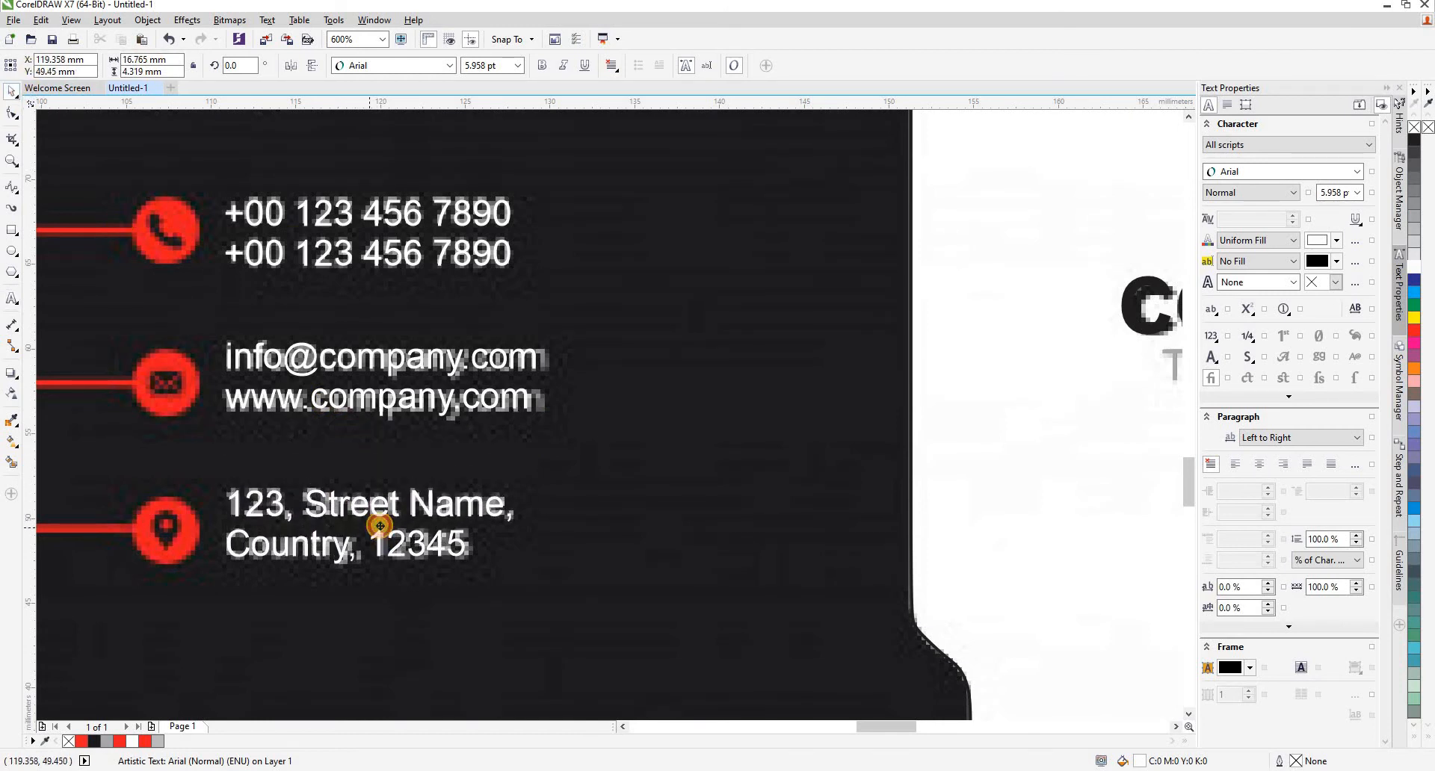
{"action": "scroll", "coordinate": [570, 420], "scroll_direction": "down", "scroll_amount": 1}
{"action": "left_click", "coordinate": [517, 631]}
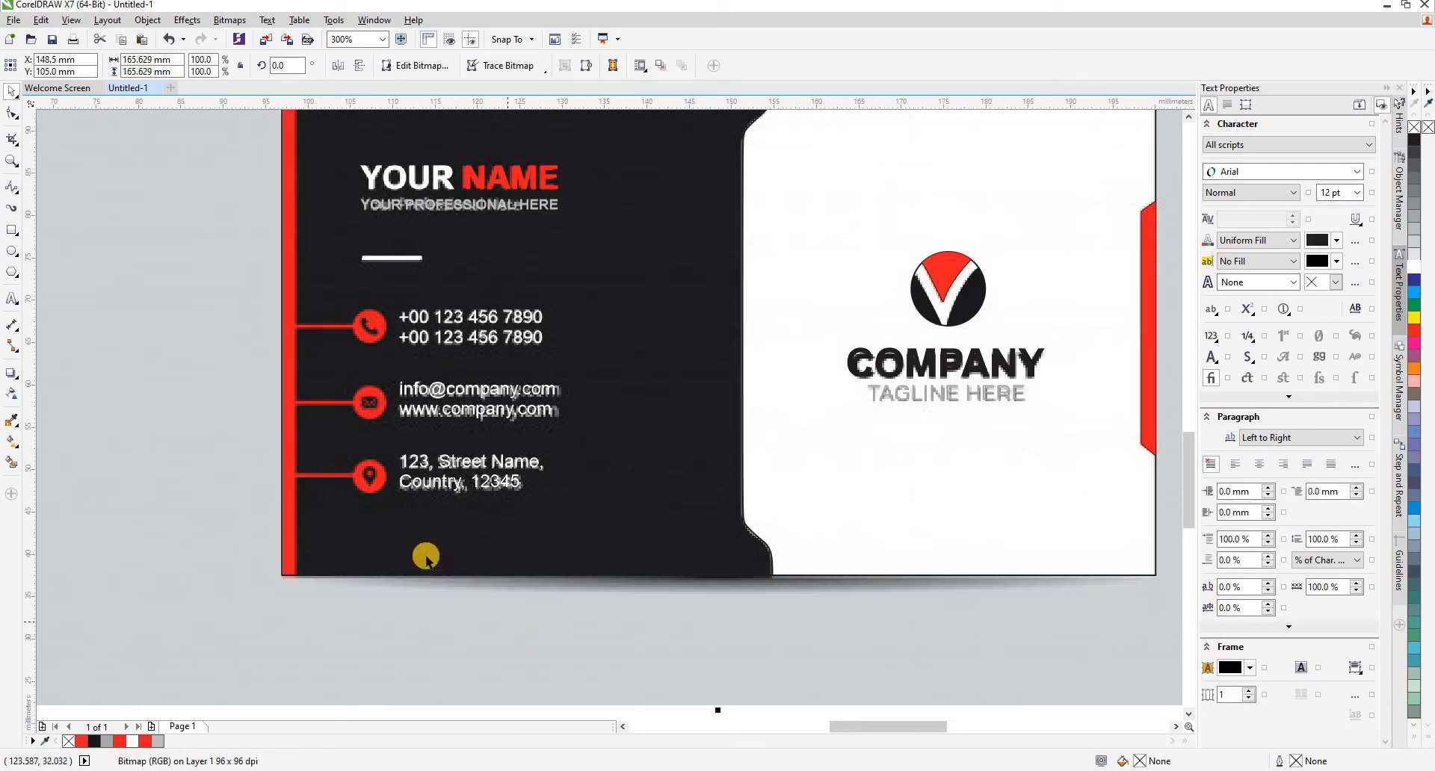
- Draw a rectangle of about 1.5 x 58.7 mm over the strip along the card's left edge, filled red without outline
{"action": "scroll", "coordinate": [384, 472], "scroll_direction": "down", "scroll_amount": 1}
{"action": "scroll", "coordinate": [340, 417], "scroll_direction": "up", "scroll_amount": 1}
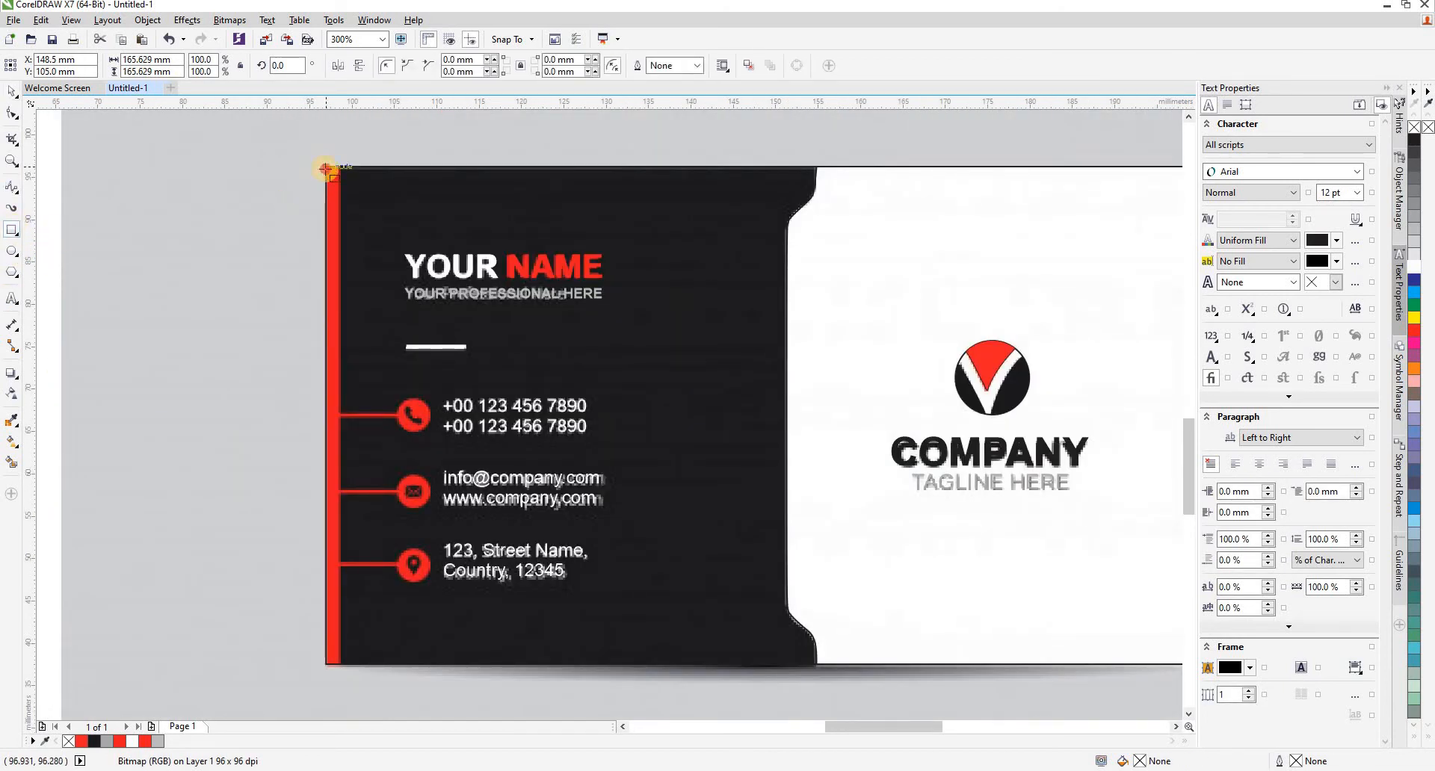
{"action": "left_click_drag", "start_coordinate": [326, 169], "coordinate": [338, 666]}
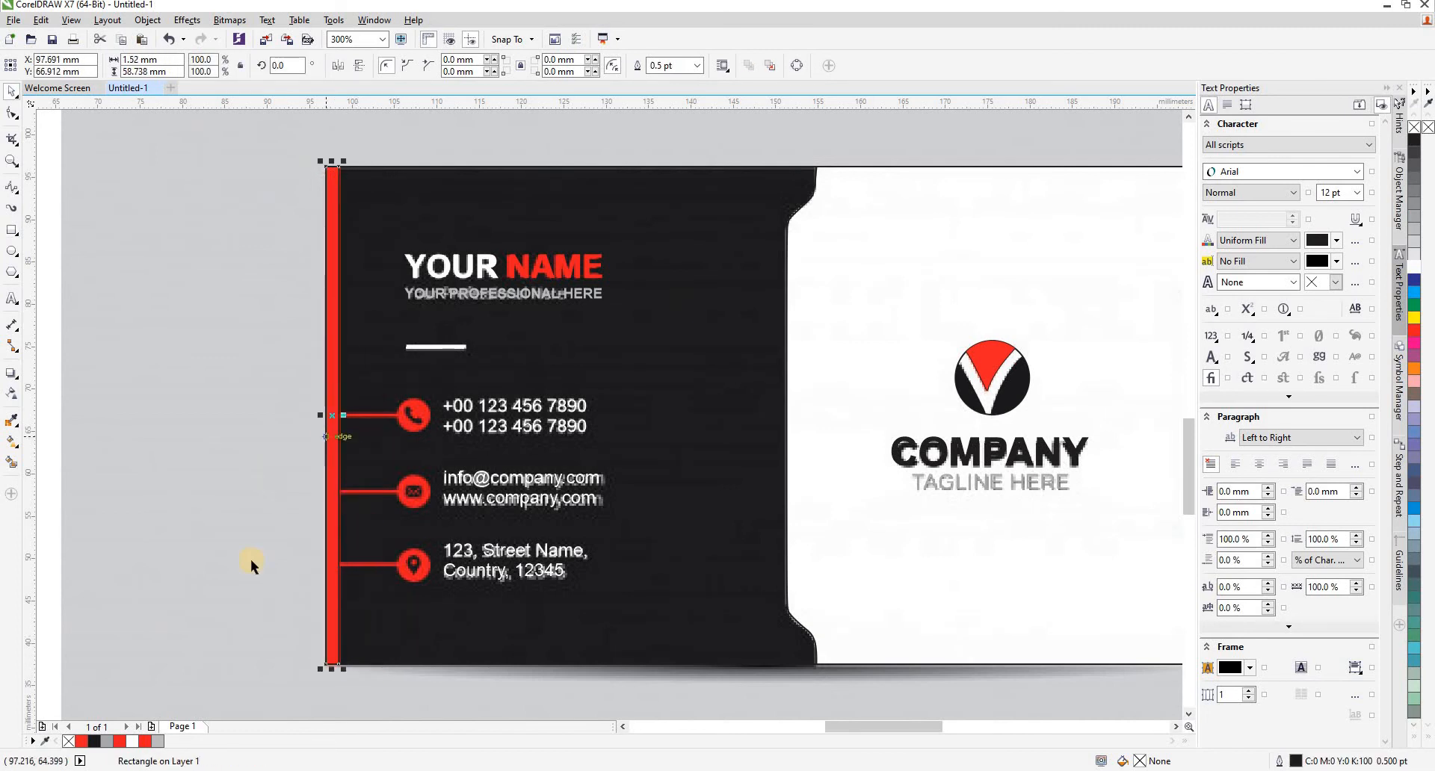
{"action": "left_click", "coordinate": [145, 741]}
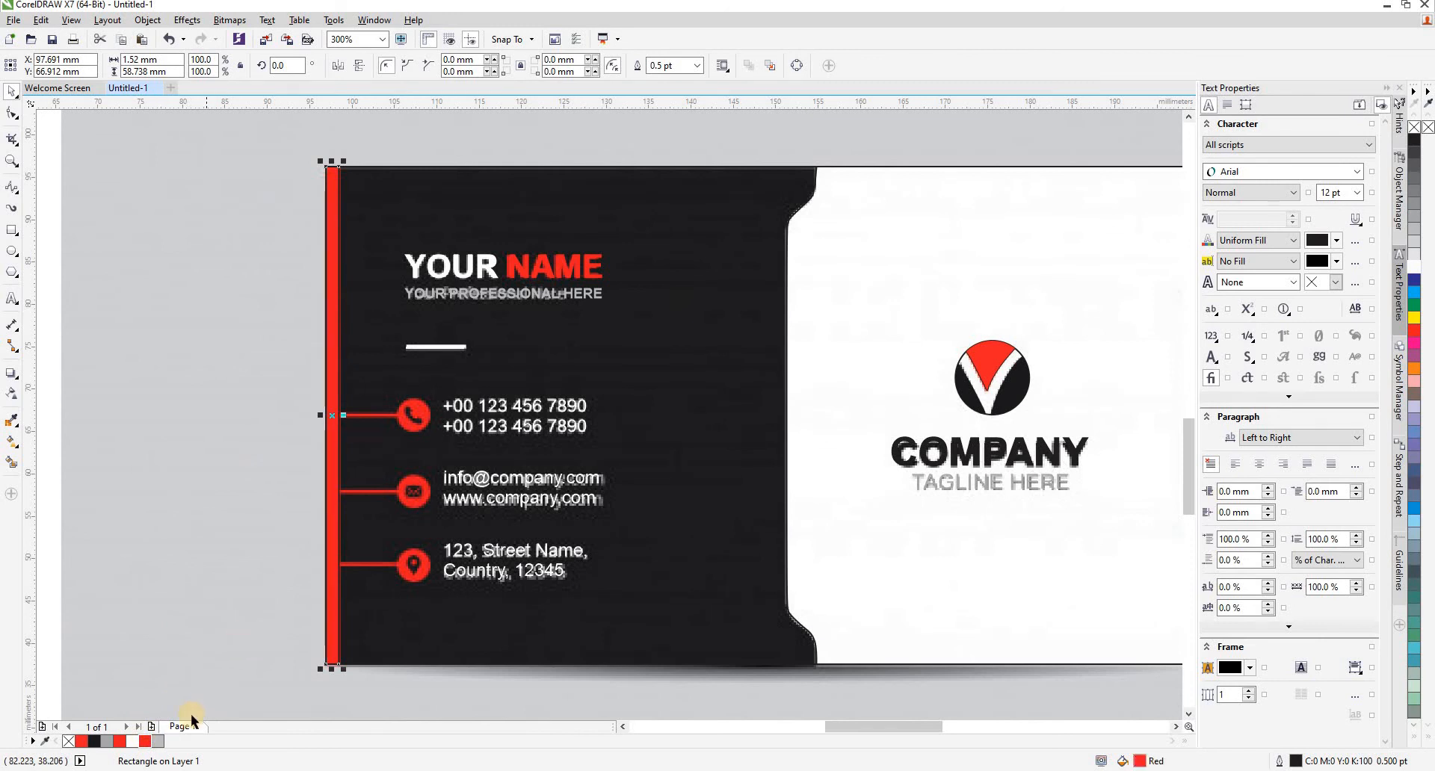
{"action": "left_click", "coordinate": [696, 68]}
{"action": "left_click", "coordinate": [268, 413]}
{"action": "left_click", "coordinate": [444, 366]}
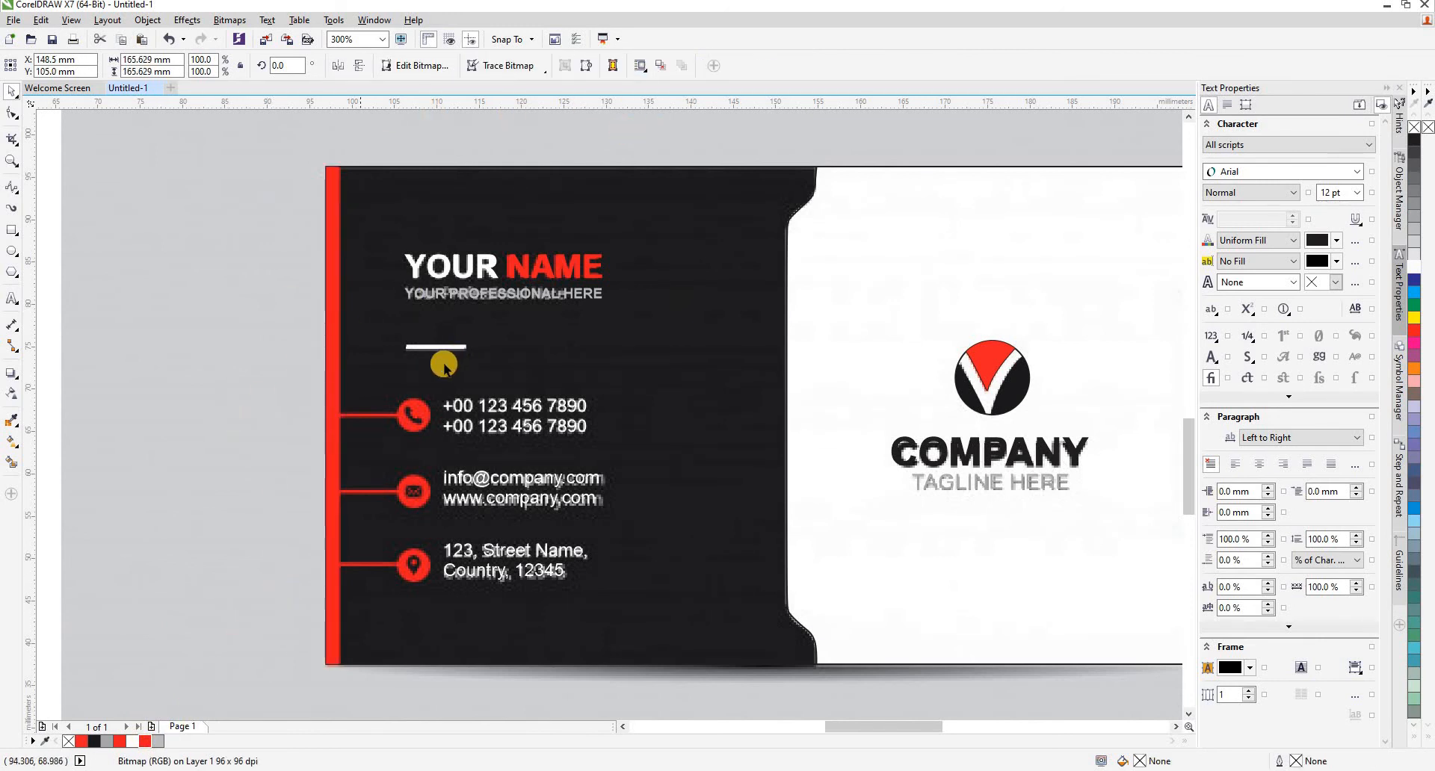
- Draw a thin rectangle of about 7 x 0.44 mm over the connector to the phone icon, filled red without outline
{"action": "scroll", "coordinate": [444, 366], "scroll_direction": "up", "scroll_amount": 2}
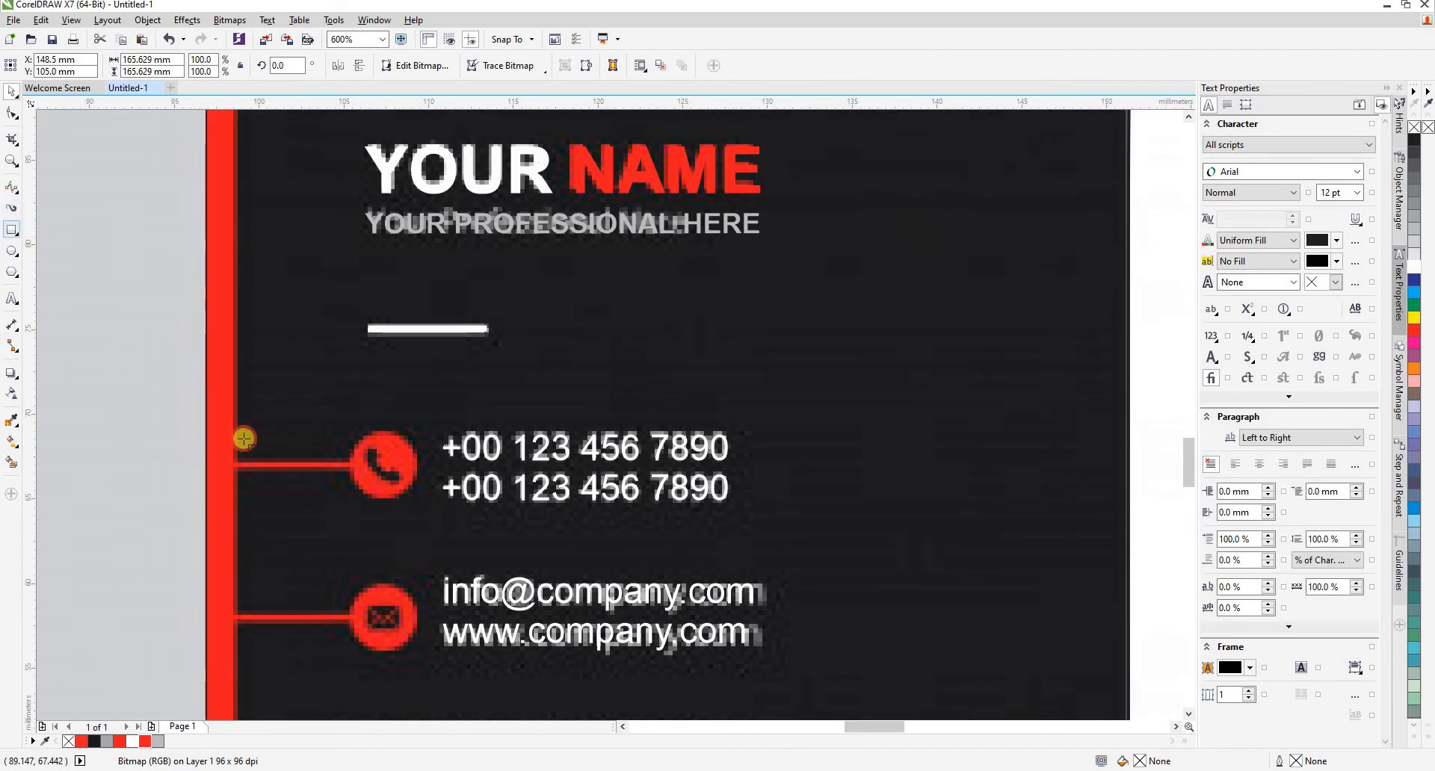
{"action": "scroll", "coordinate": [225, 468], "scroll_direction": "up", "scroll_amount": 2}
{"action": "mouse_move", "coordinate": [214, 477]}
{"action": "left_mouse_down"}
{"action": "mouse_move", "coordinate": [410, 501]}
{"action": "mouse_move", "coordinate": [454, 490]}
{"action": "left_mouse_up"}
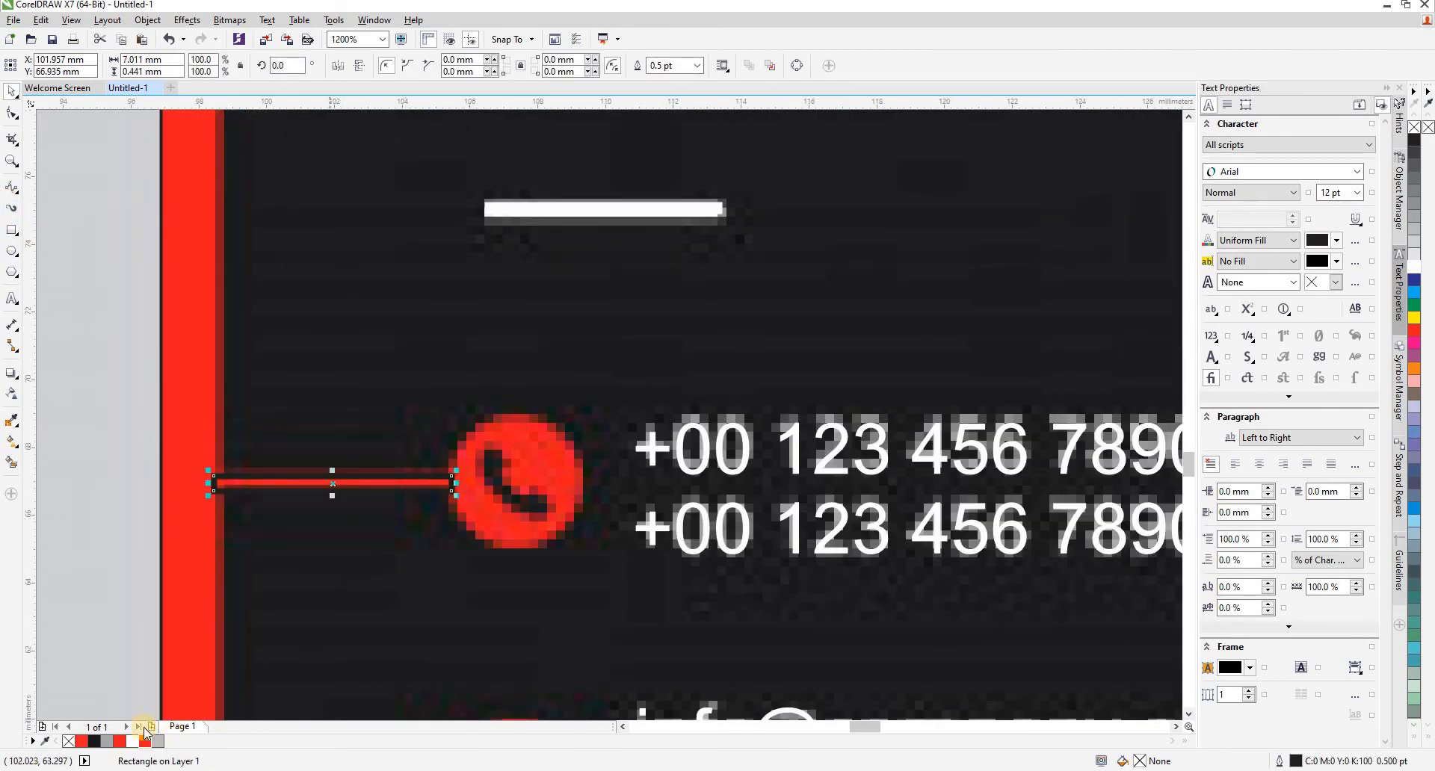
{"action": "left_click", "coordinate": [699, 68]}
{"action": "left_click", "coordinate": [676, 81]}
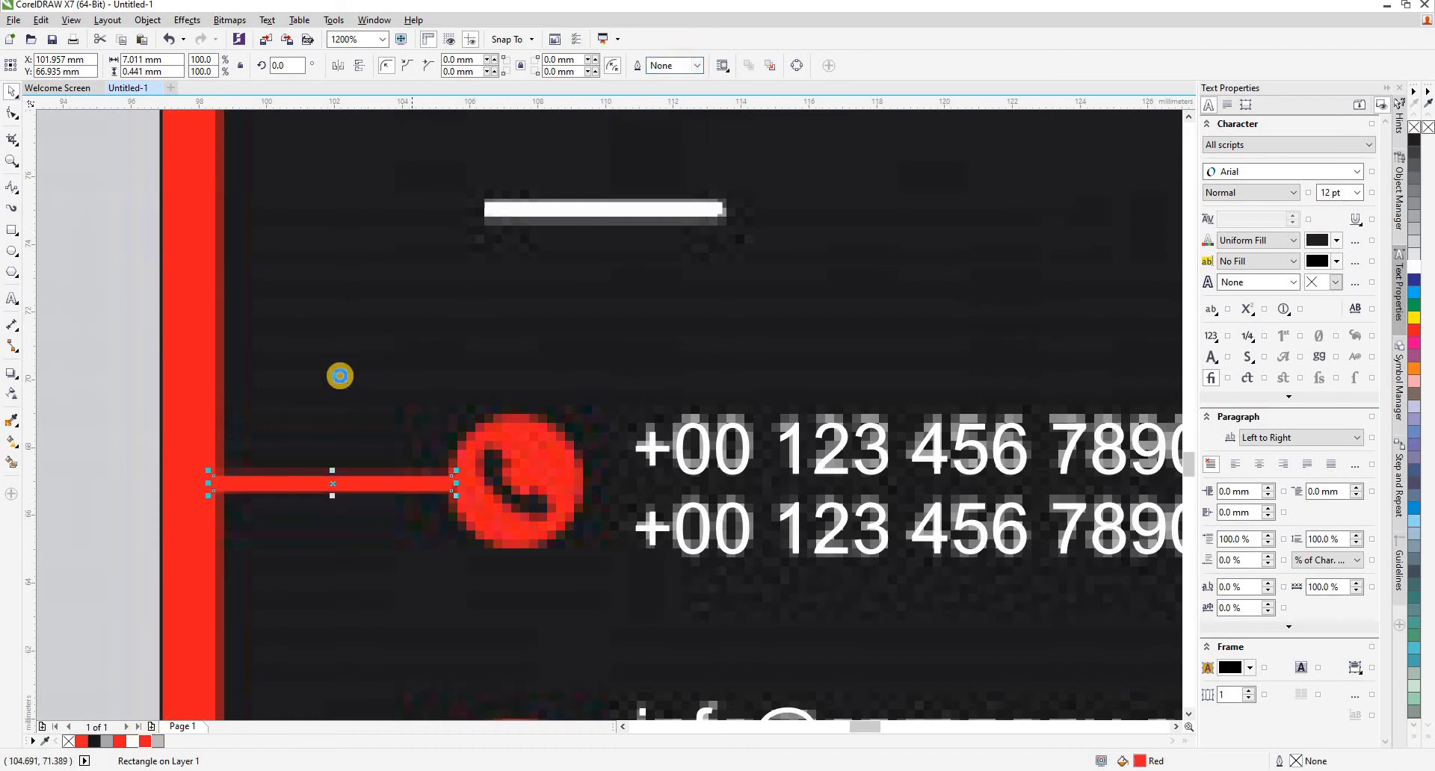
- Draw a circle over the phone icon's round background, centre it there and scale it to about 4.2 mm across
{"action": "scroll", "coordinate": [341, 375], "scroll_direction": "down", "scroll_amount": 1}
{"action": "scroll", "coordinate": [355, 420], "scroll_direction": "down", "scroll_amount": 1}
{"action": "scroll", "coordinate": [381, 415], "scroll_direction": "up", "scroll_amount": 2}
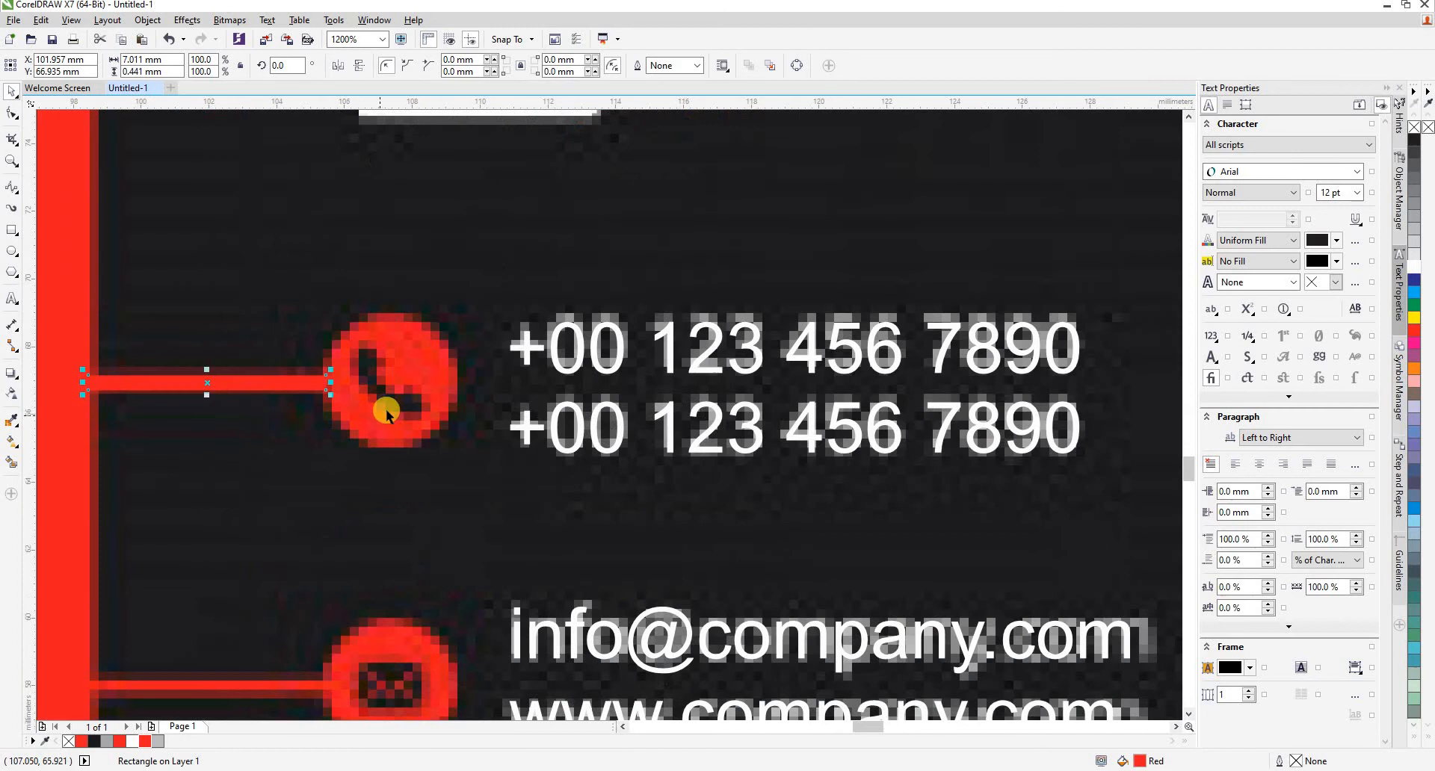
{"action": "left_click", "coordinate": [281, 458]}
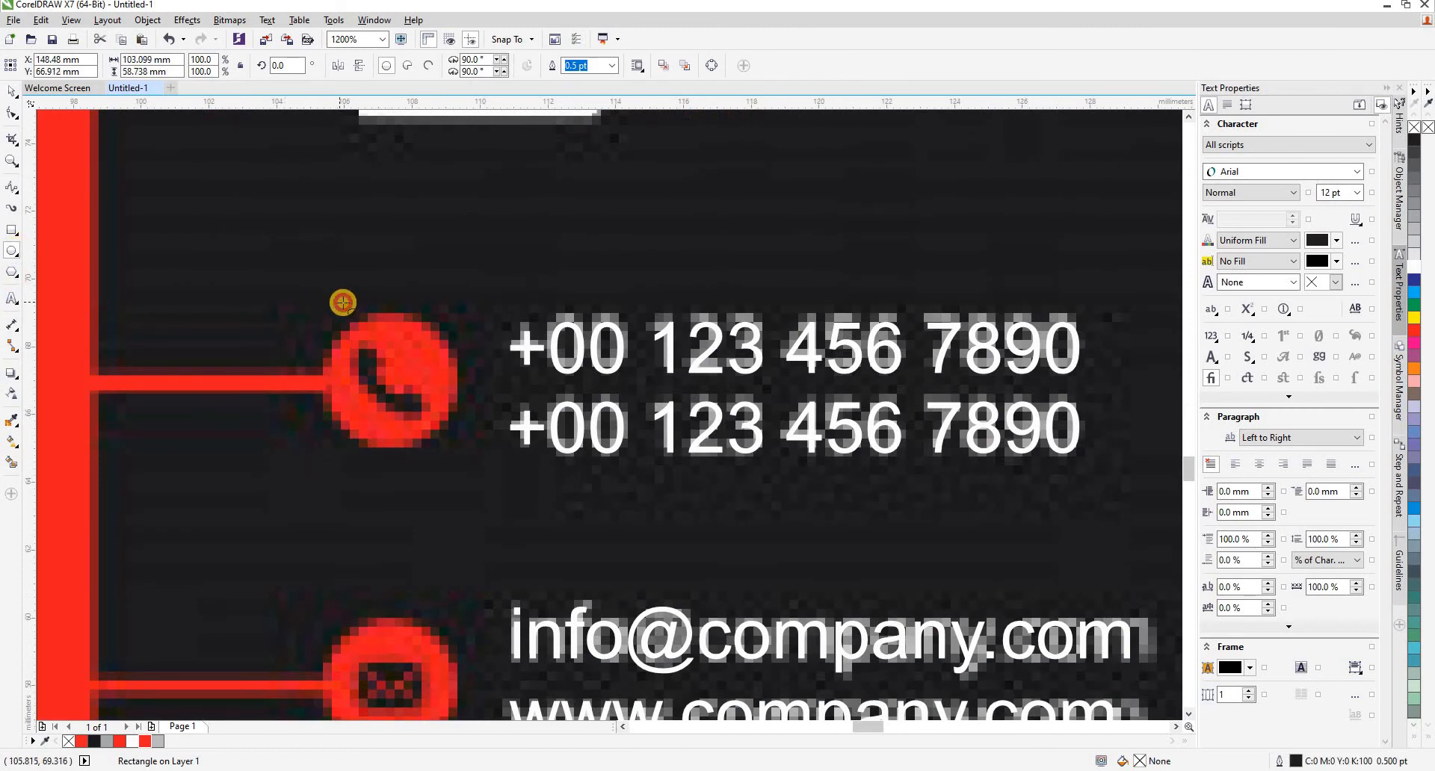
{"action": "left_click_drag", "start_coordinate": [337, 299], "coordinate": [471, 431]}
{"action": "key", "text": "space"}
{"action": "left_click_drag", "start_coordinate": [398, 376], "coordinate": [388, 394]}
{"action": "scroll", "coordinate": [481, 282], "scroll_direction": "up", "scroll_amount": 1}
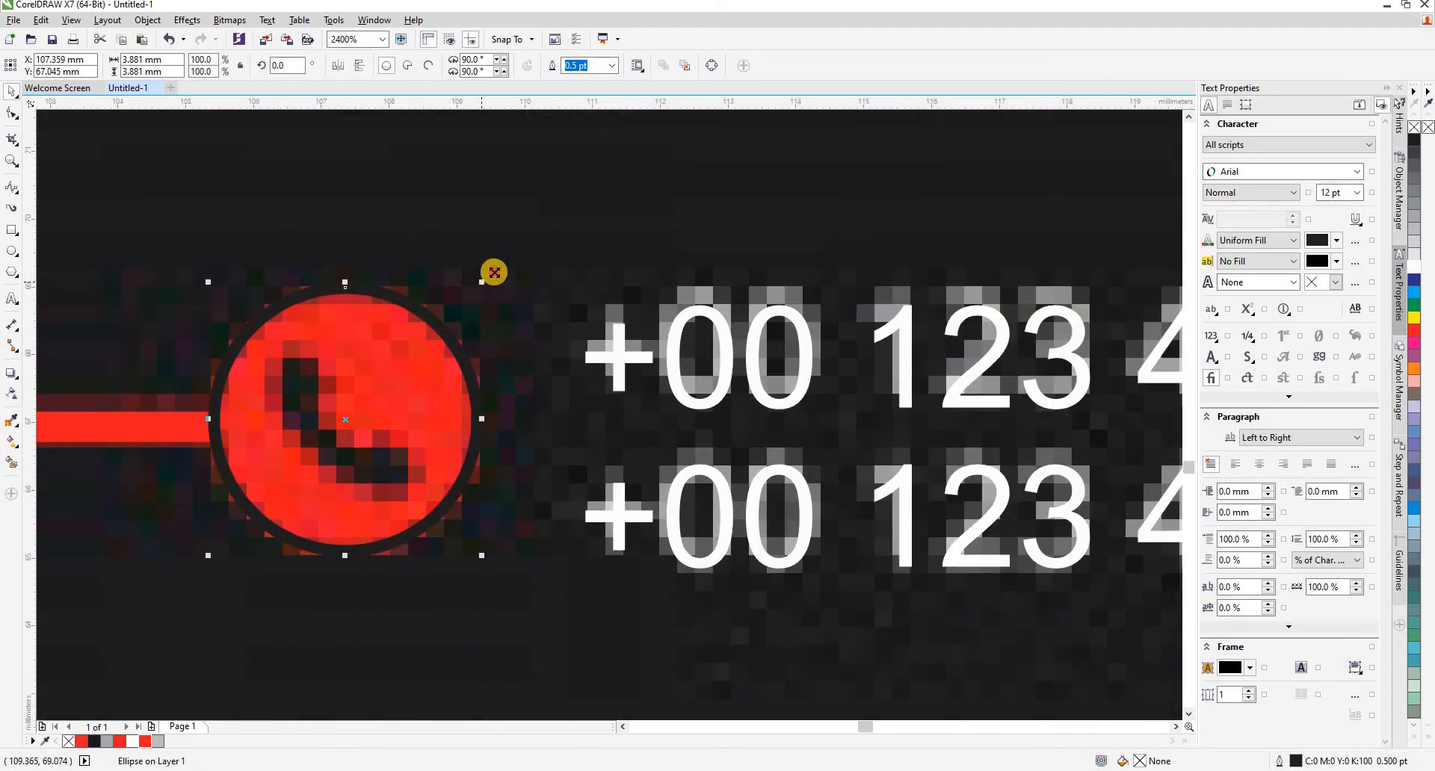
{"action": "left_click_drag", "start_coordinate": [494, 272], "coordinate": [496, 265]}
- Align the circle vertically with the centre of the connector bar, fill it red and remove its outline
{"action": "scroll", "coordinate": [438, 307], "scroll_direction": "down", "scroll_amount": 1}
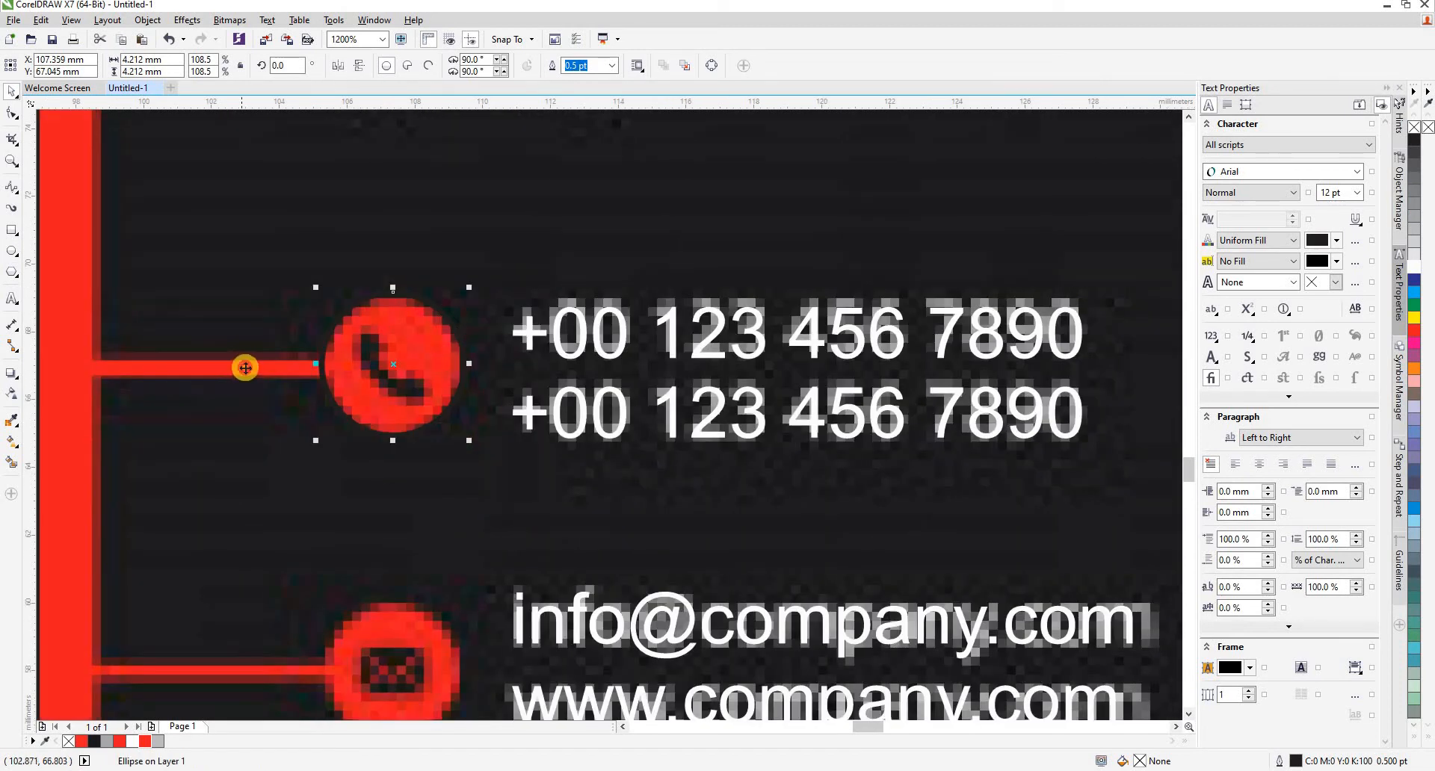
{"action": "left_click", "coordinate": [245, 367], "text": "shift"}
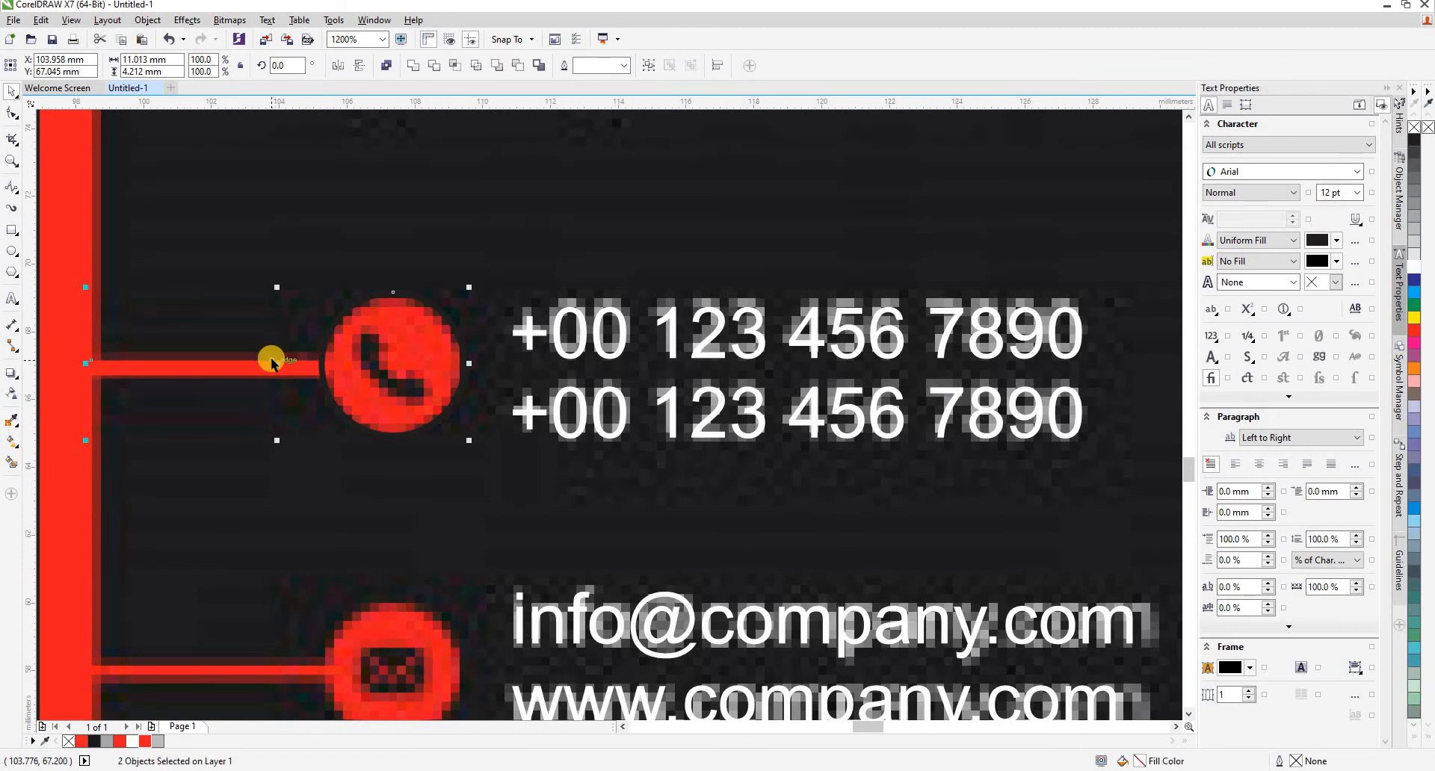
{"action": "left_click", "coordinate": [379, 372]}
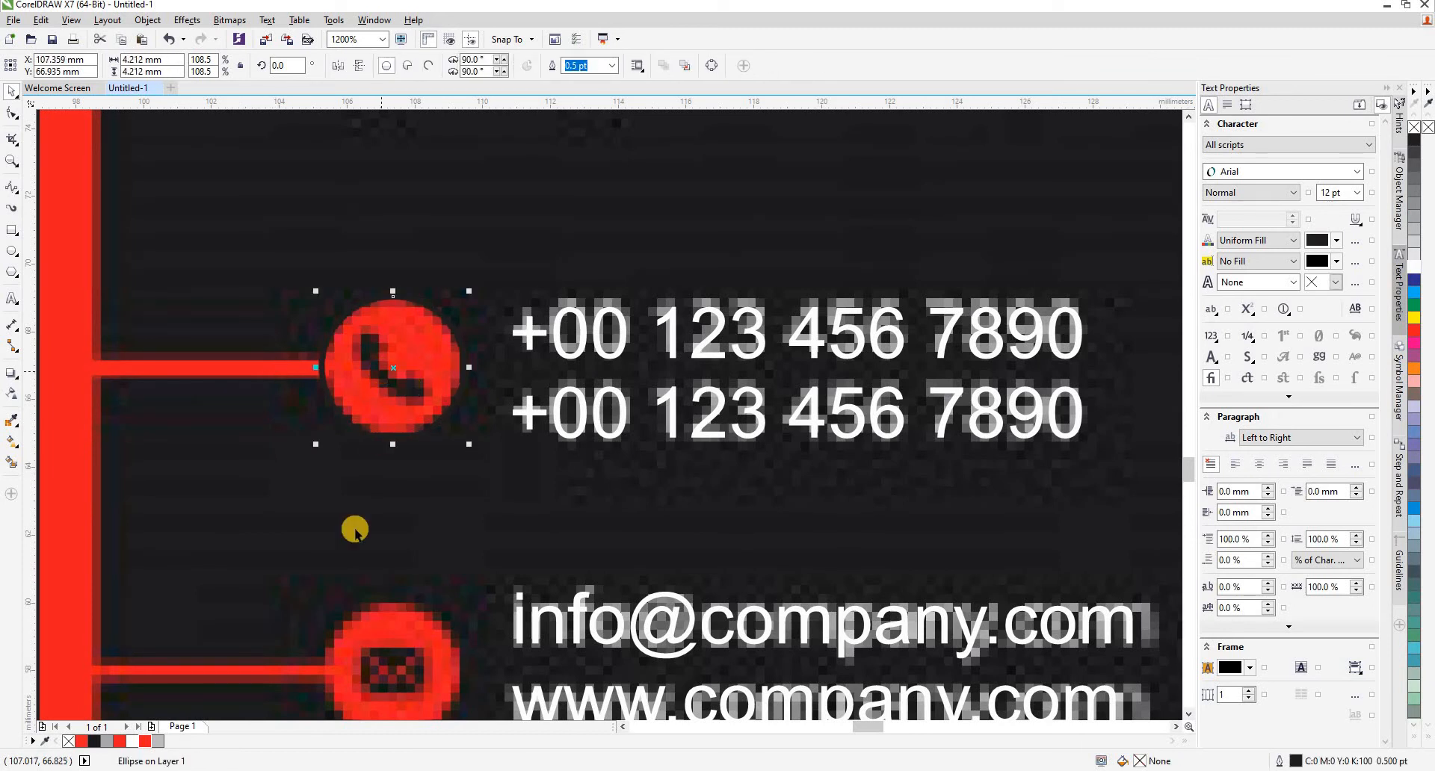
{"action": "left_click", "coordinate": [145, 741]}
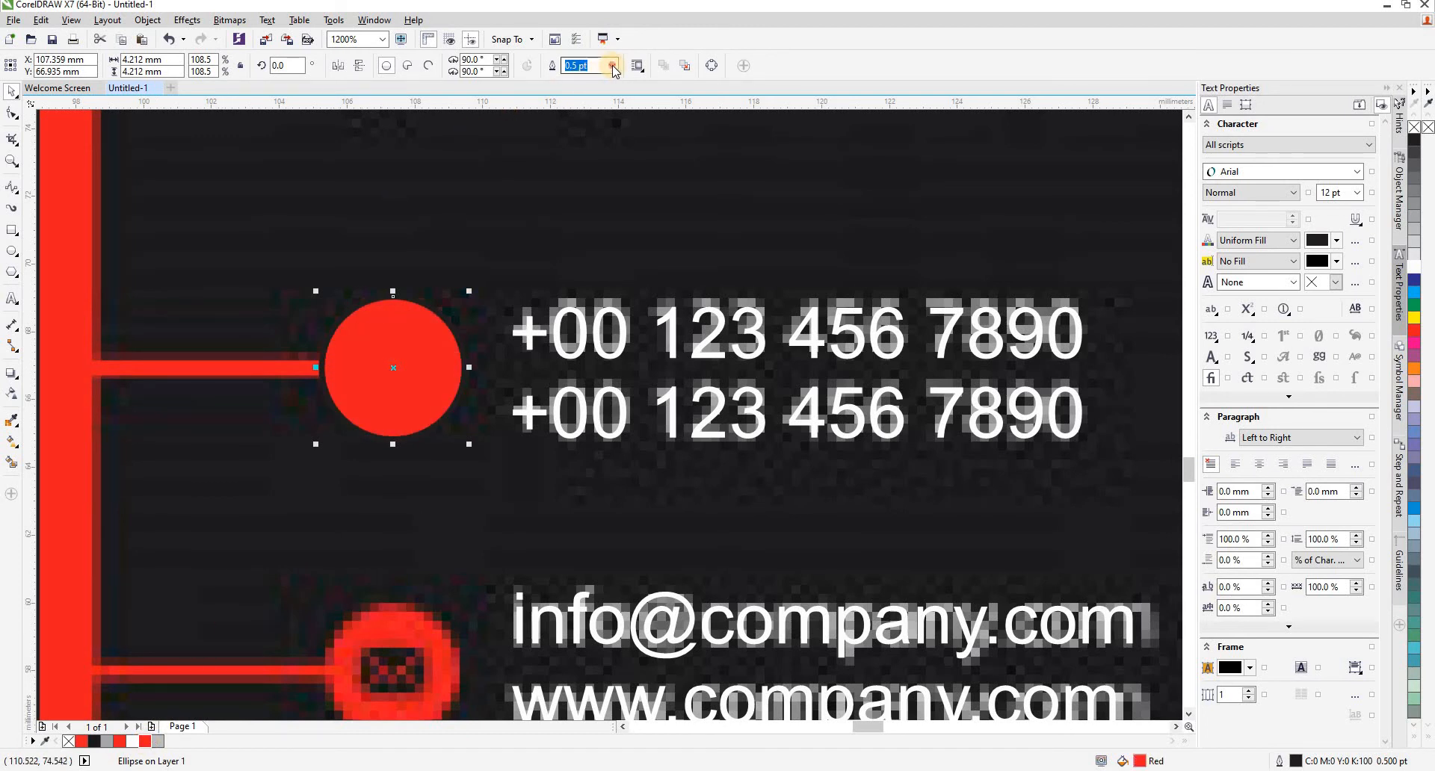
{"action": "left_click", "coordinate": [611, 66]}
{"action": "left_click", "coordinate": [592, 80]}
- Group the phone circle with its connector bar and duplicate the group over the e-mail and address icons
{"action": "left_click", "coordinate": [298, 369], "text": "shift"}
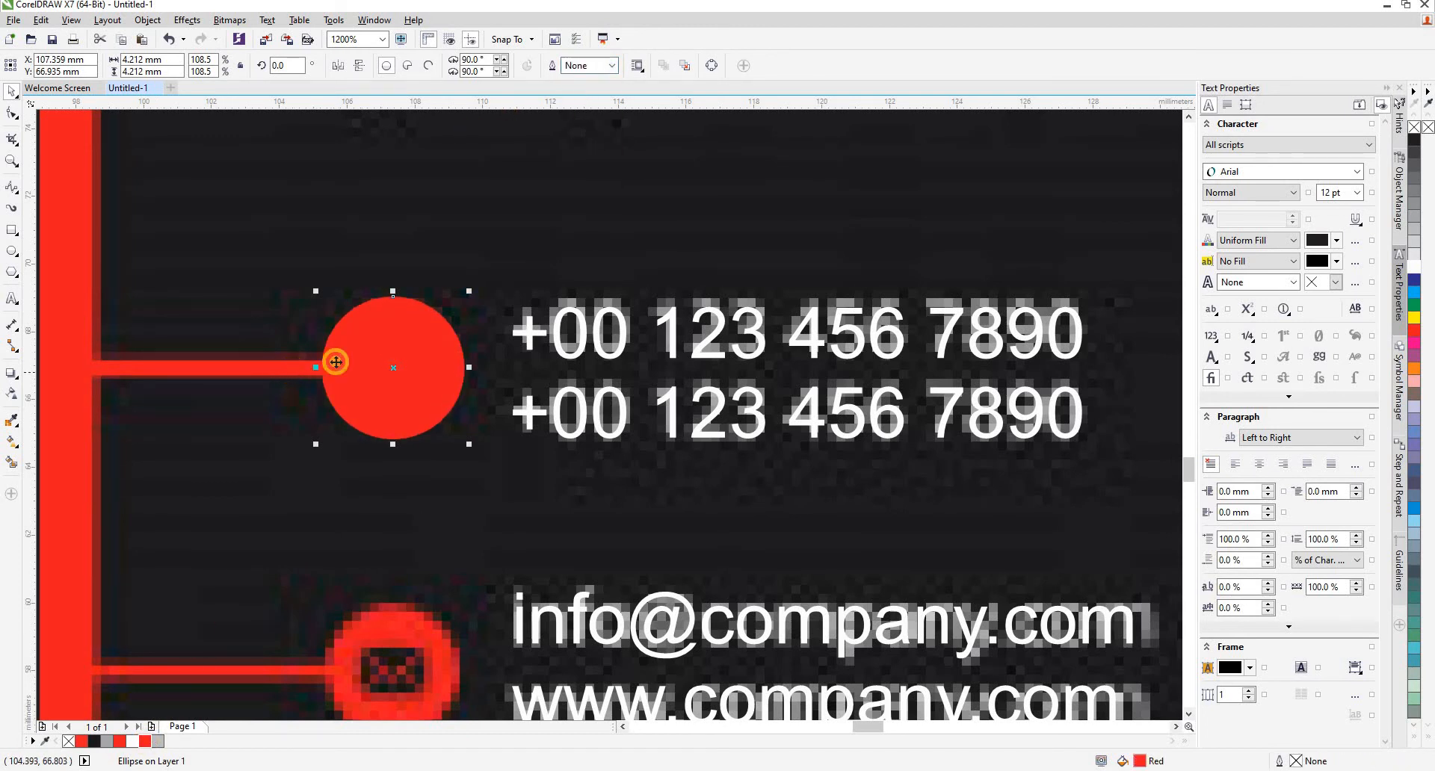
{"action": "scroll", "coordinate": [405, 336], "scroll_direction": "down", "scroll_amount": 2}
{"action": "right_click", "coordinate": [403, 342]}
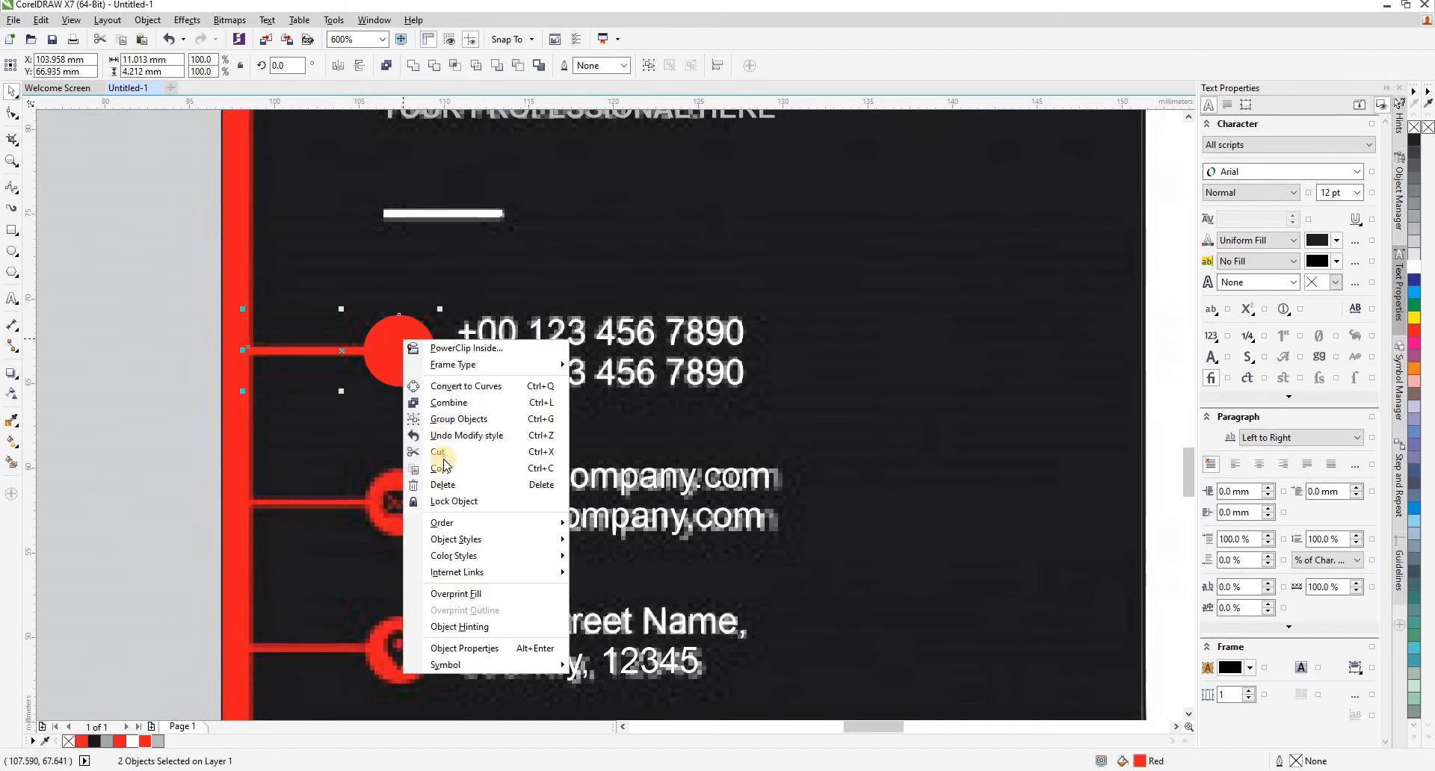
{"action": "left_click", "coordinate": [441, 418]}
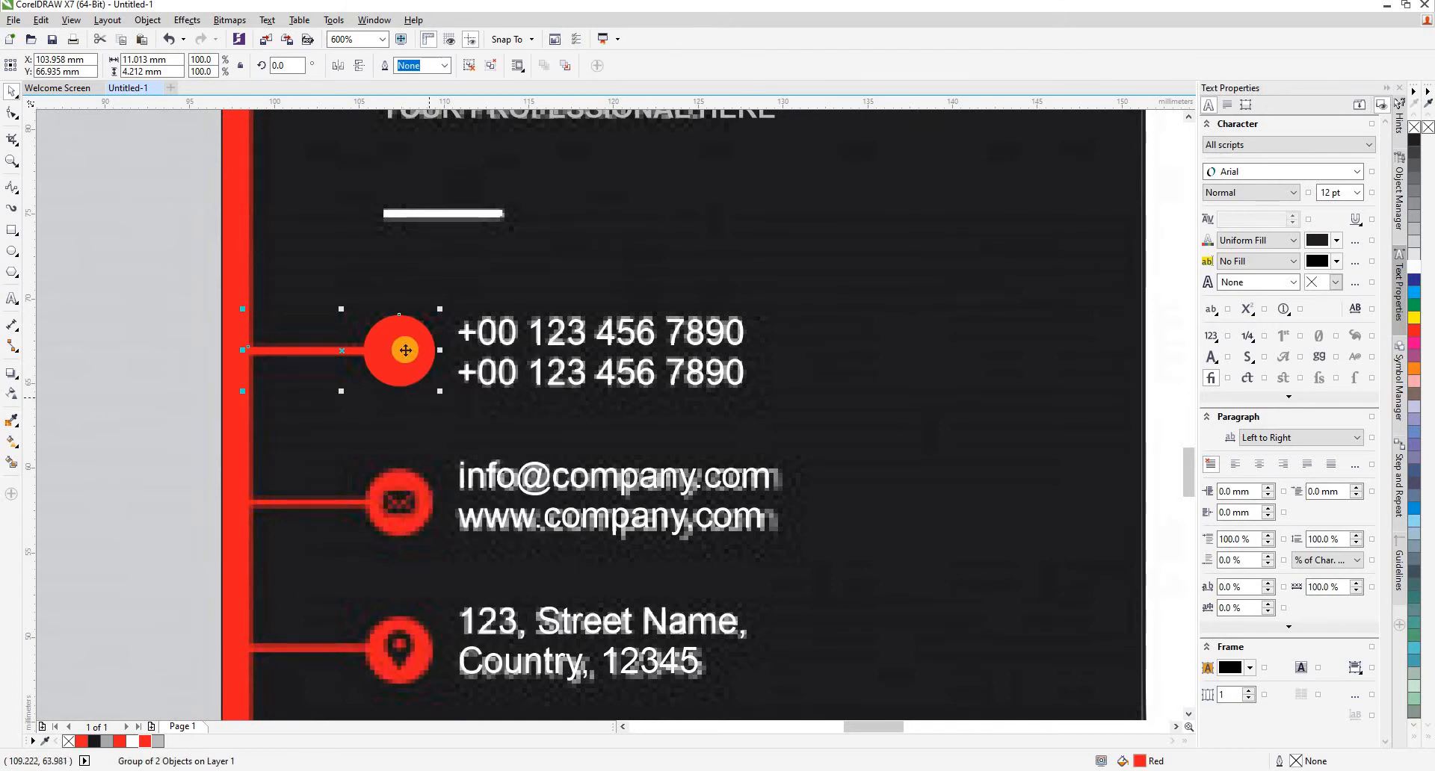
{"action": "left_click_drag", "start_coordinate": [416, 350], "coordinate": [412, 635]}
{"action": "scroll", "coordinate": [350, 469], "scroll_direction": "down", "scroll_amount": 3}
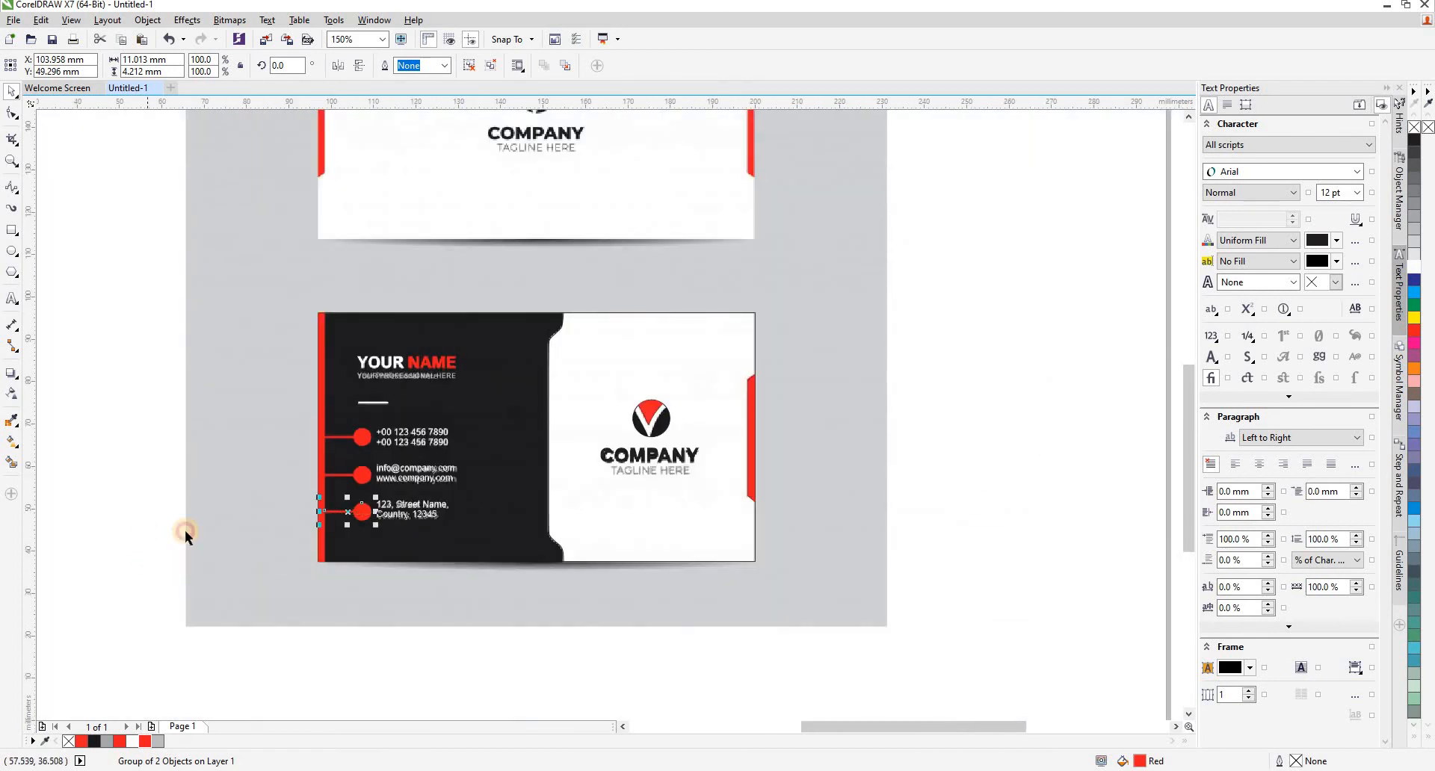
{"action": "left_click", "coordinate": [185, 532]}
- Switch to Chrome, load google.com in the empty tab and move the browser window aside so the card's icon circles stay in view
{"action": "scroll", "coordinate": [359, 478], "scroll_direction": "up", "scroll_amount": 3}
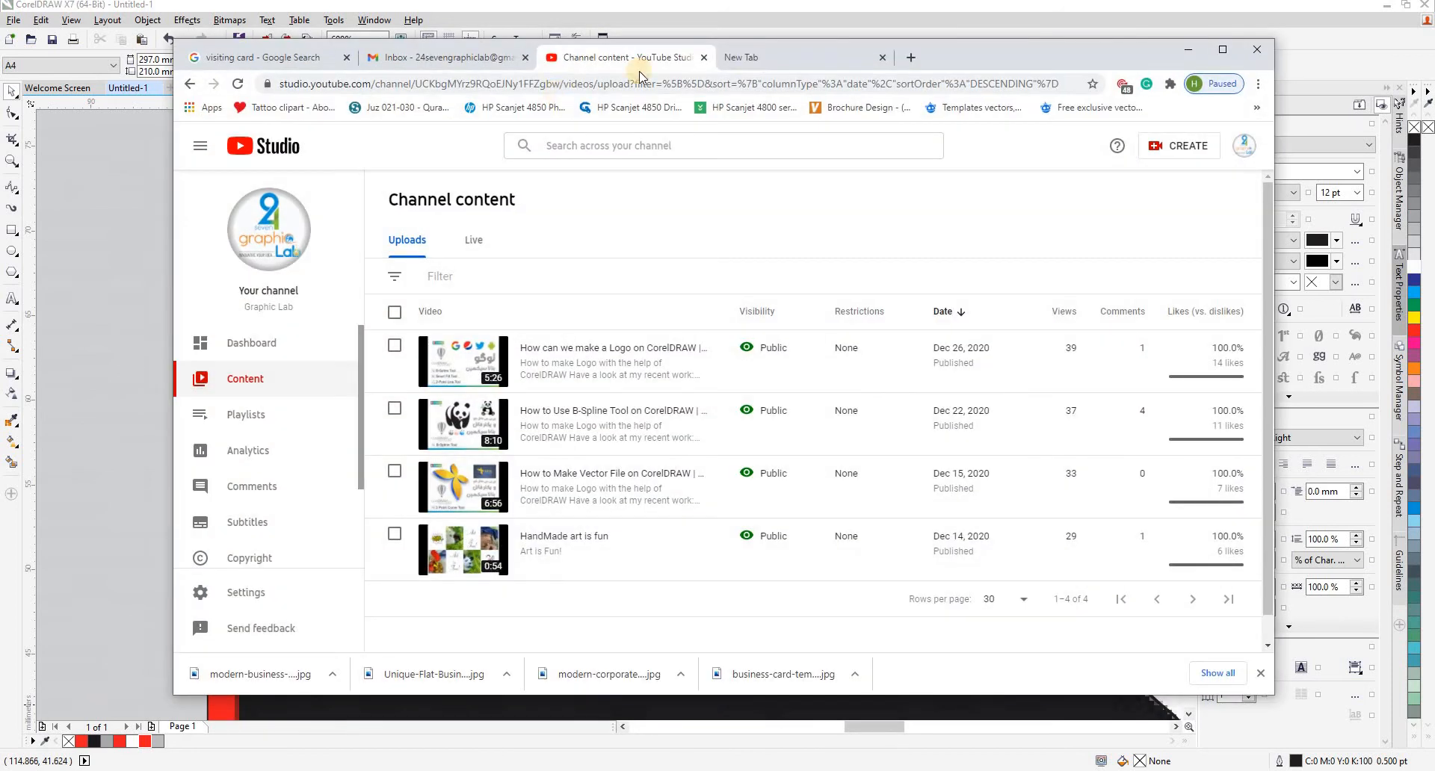
{"action": "left_click", "coordinate": [774, 61]}
{"action": "left_click", "coordinate": [731, 81]}
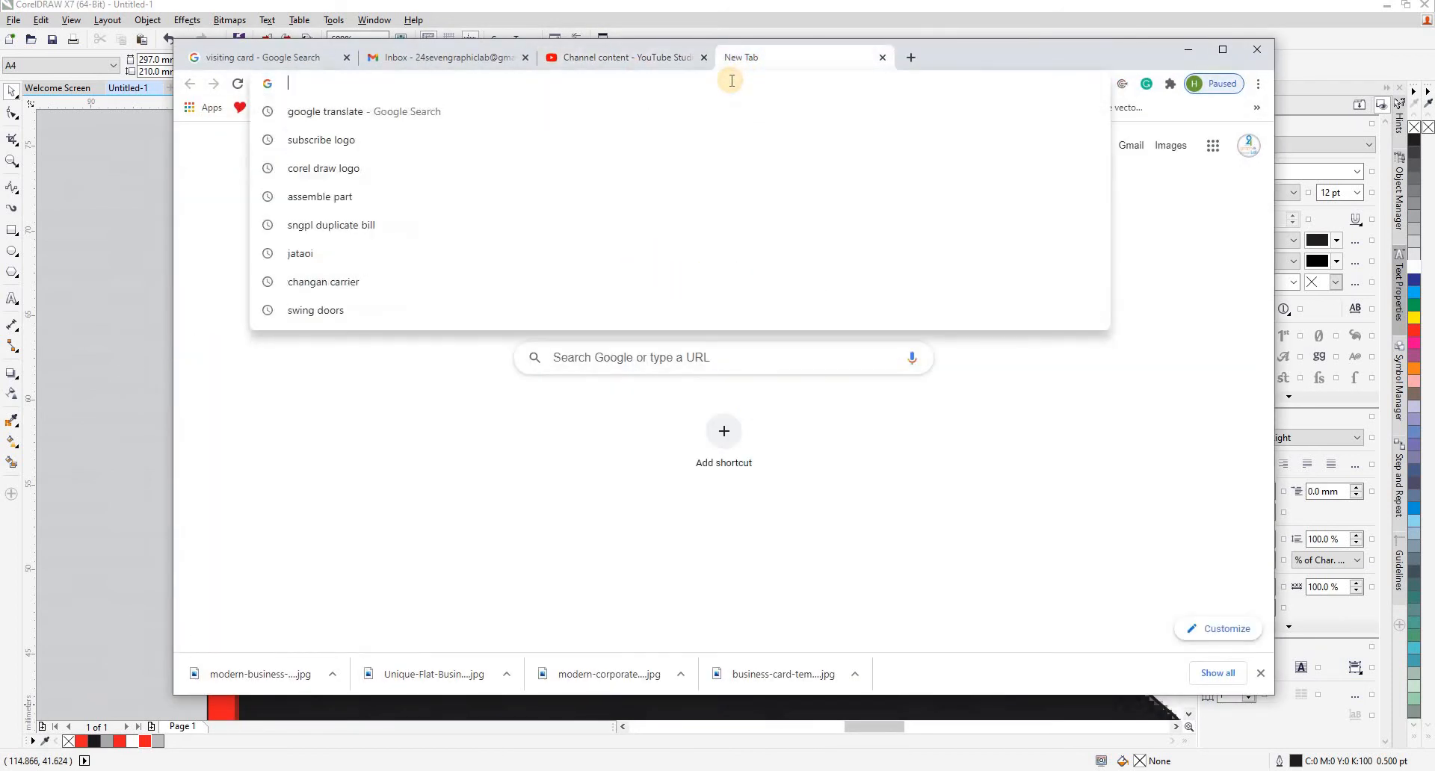
{"action": "type", "text": "google.com"}
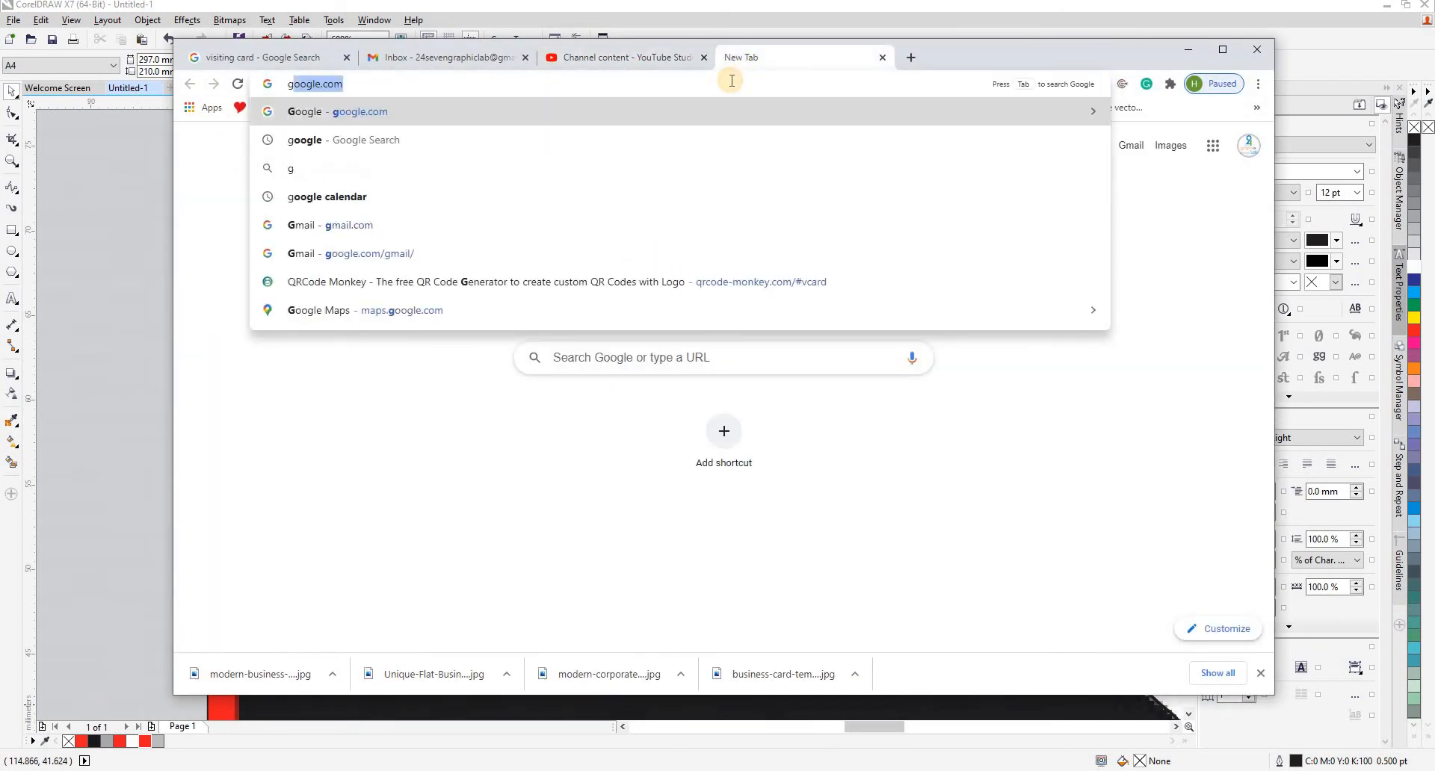
{"action": "key", "text": "Return"}
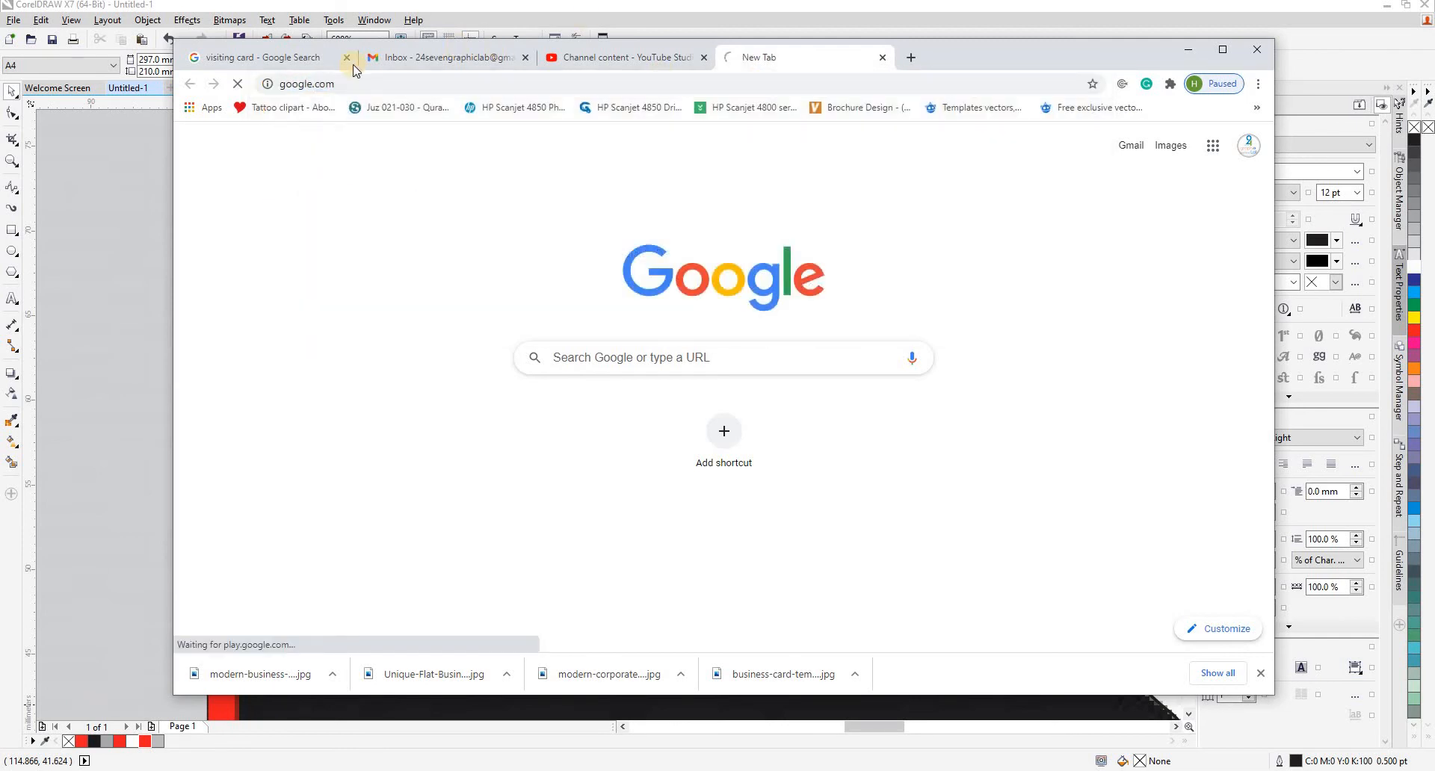
{"action": "left_click_drag", "start_coordinate": [1007, 48], "coordinate": [1217, 32]}
{"action": "left_click_drag", "start_coordinate": [1281, 72], "coordinate": [1284, 65]}
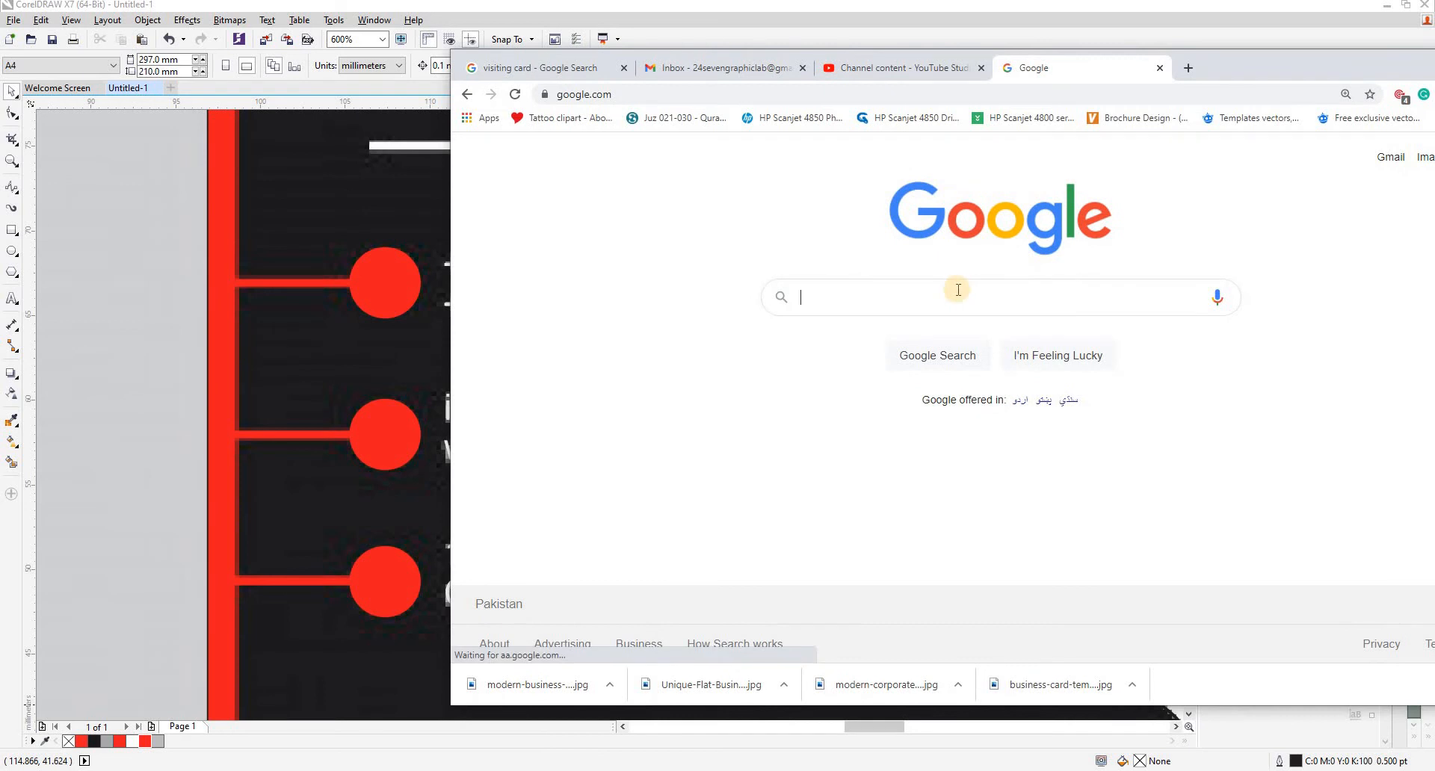
- Search Google Images for "phone icon"
{"action": "type", "text": "pho"}
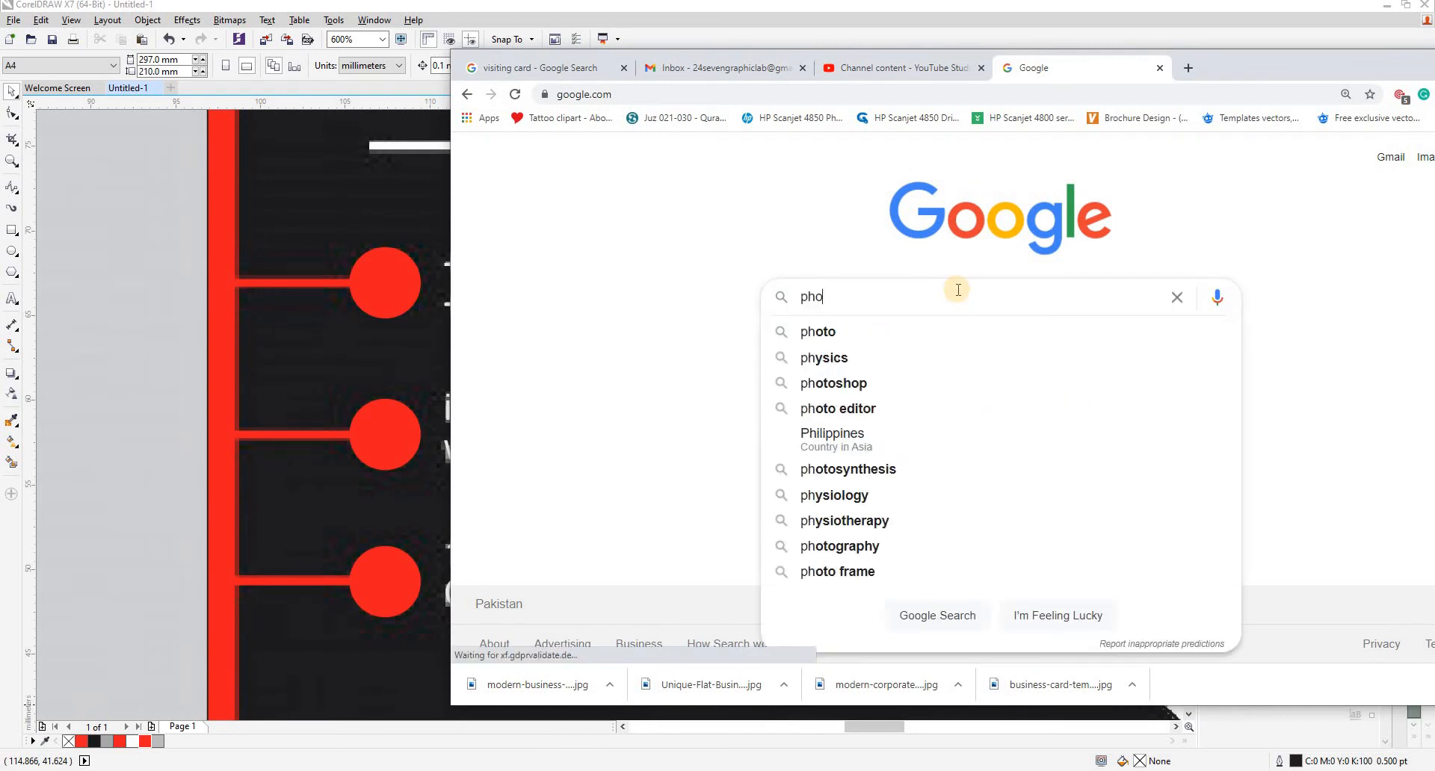
{"action": "type", "text": "ne icon"}
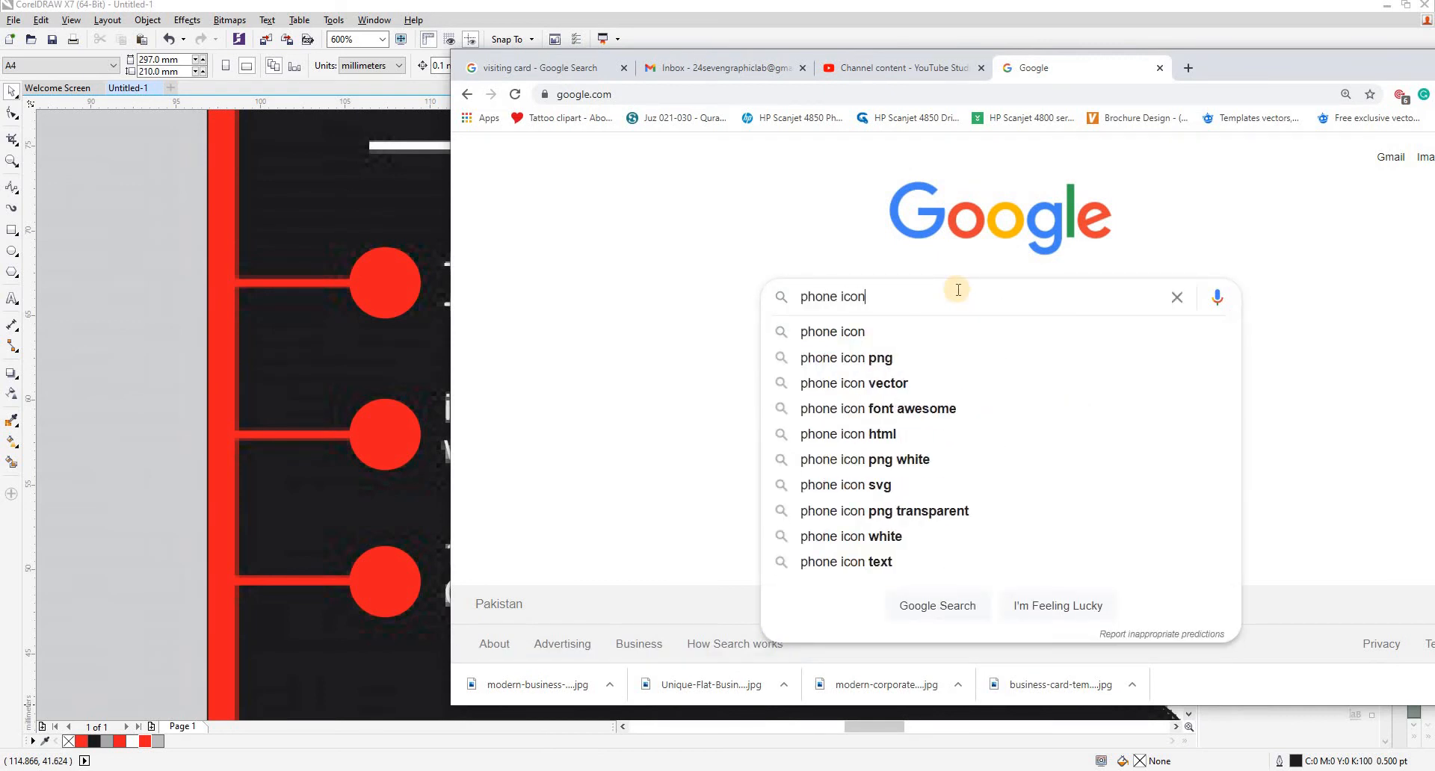
{"action": "key", "text": "Return"}
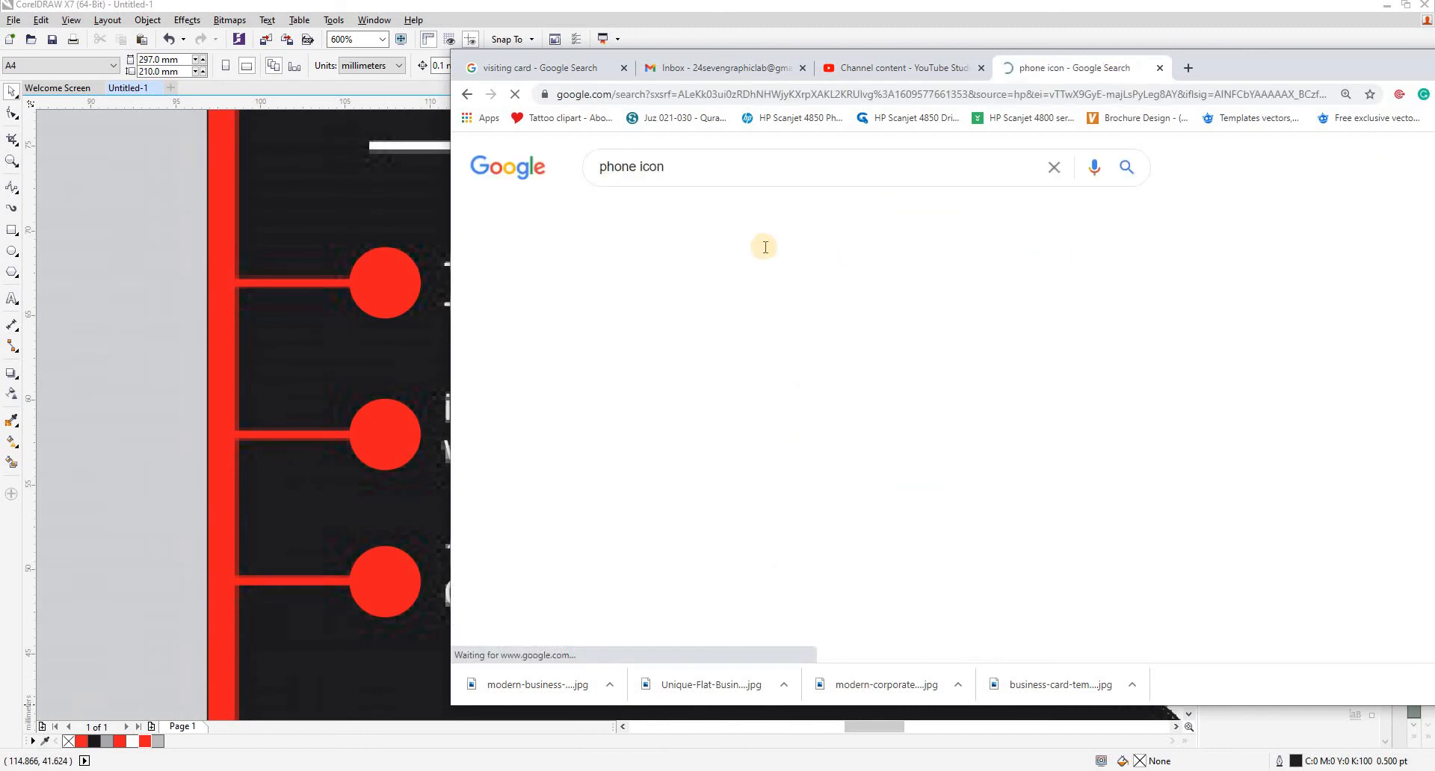
{"action": "left_click", "coordinate": [691, 217]}
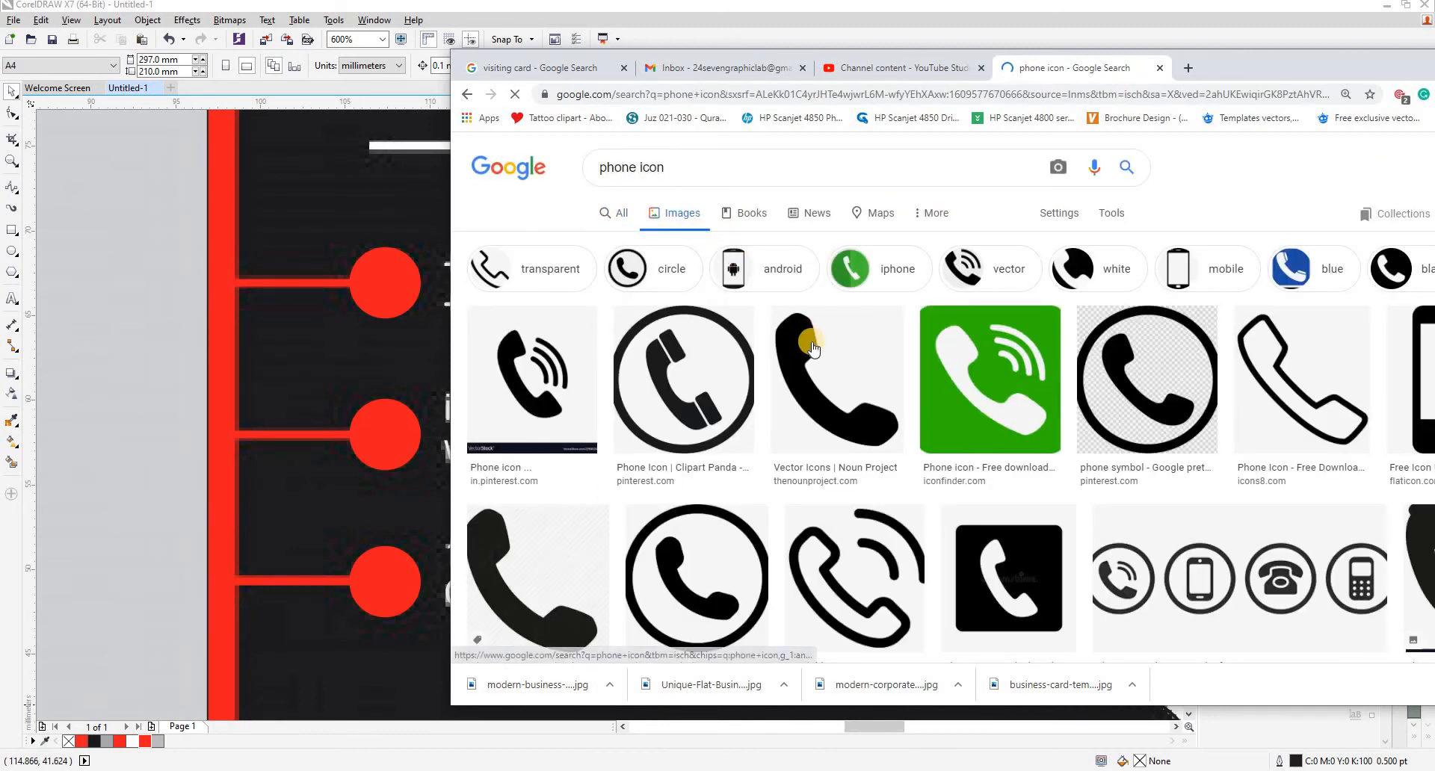
- Open the plain black handset from Noun Project in a new tab and save it as PNG image 52971-200 in the Visiting Card folder
{"action": "right_click", "coordinate": [810, 345]}
{"action": "key", "text": "Return"}
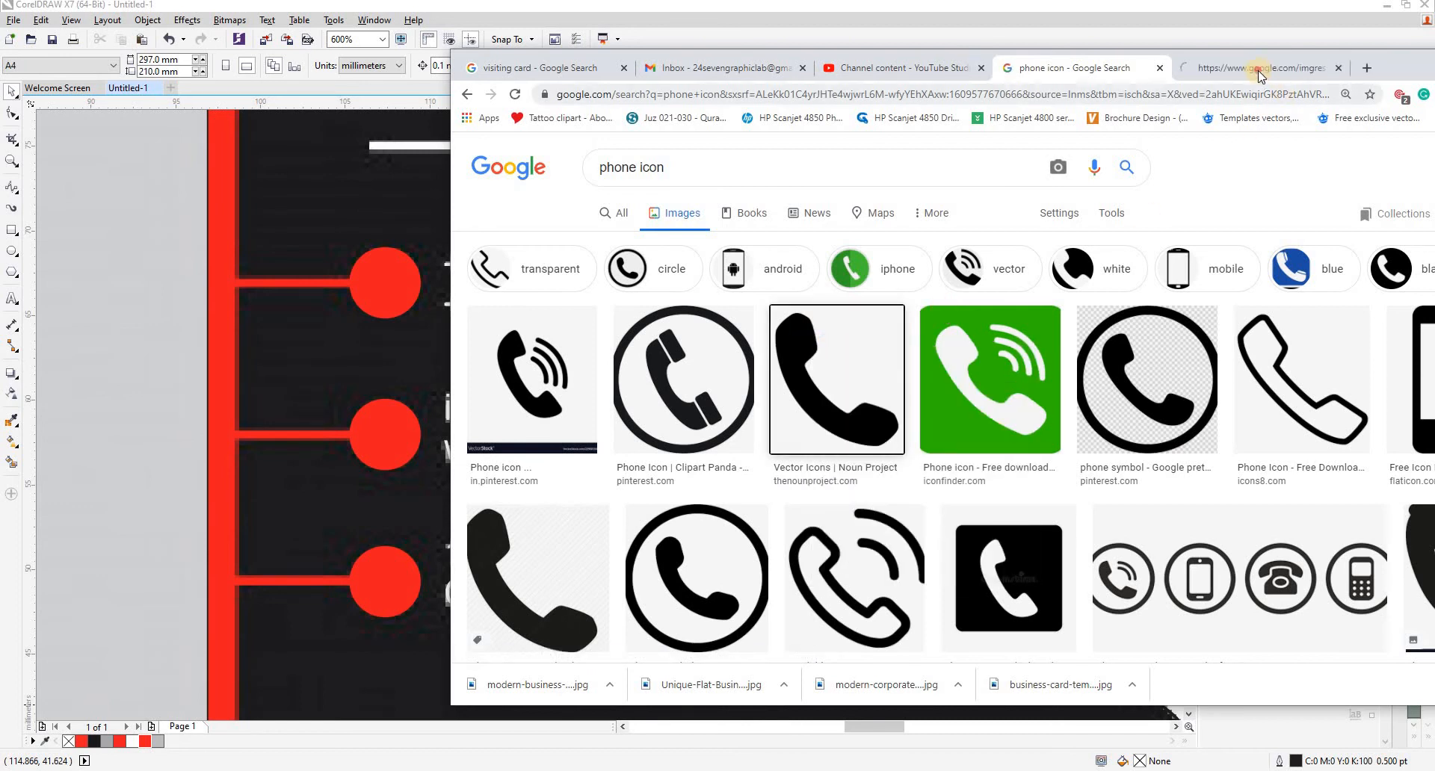
{"action": "left_click", "coordinate": [1240, 67]}
{"action": "right_click", "coordinate": [998, 249]}
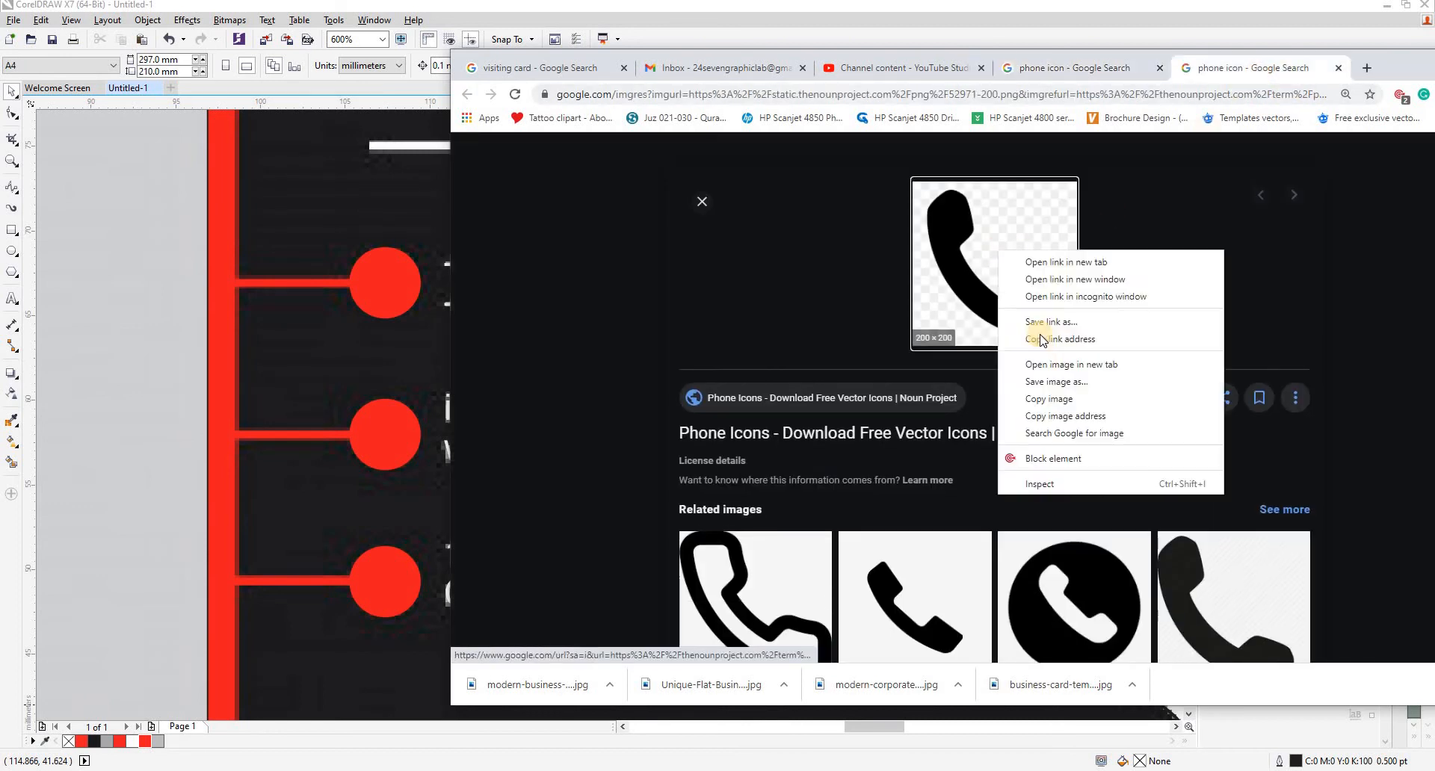
{"action": "left_click", "coordinate": [1065, 369]}
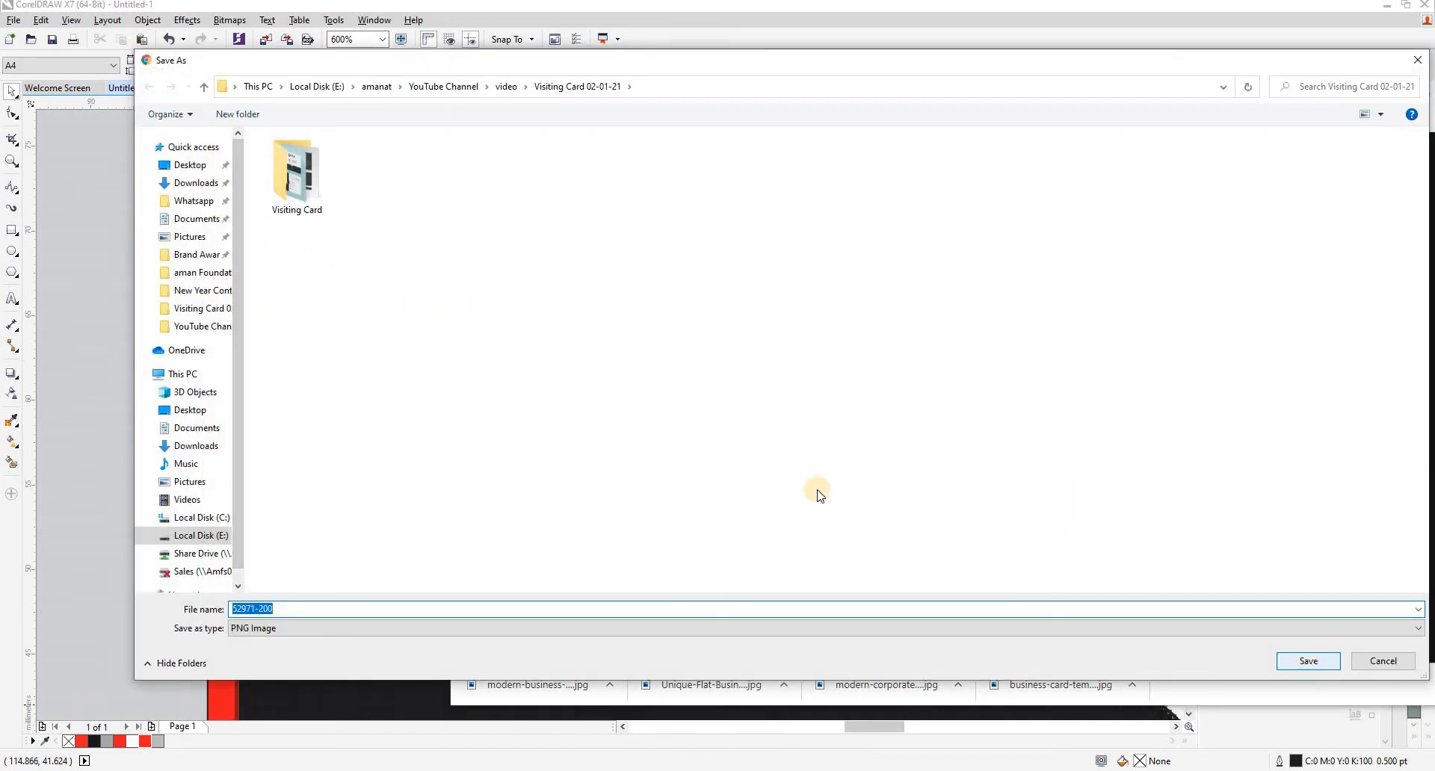
{"action": "left_click", "coordinate": [297, 176]}
{"action": "left_click", "coordinate": [1289, 659]}
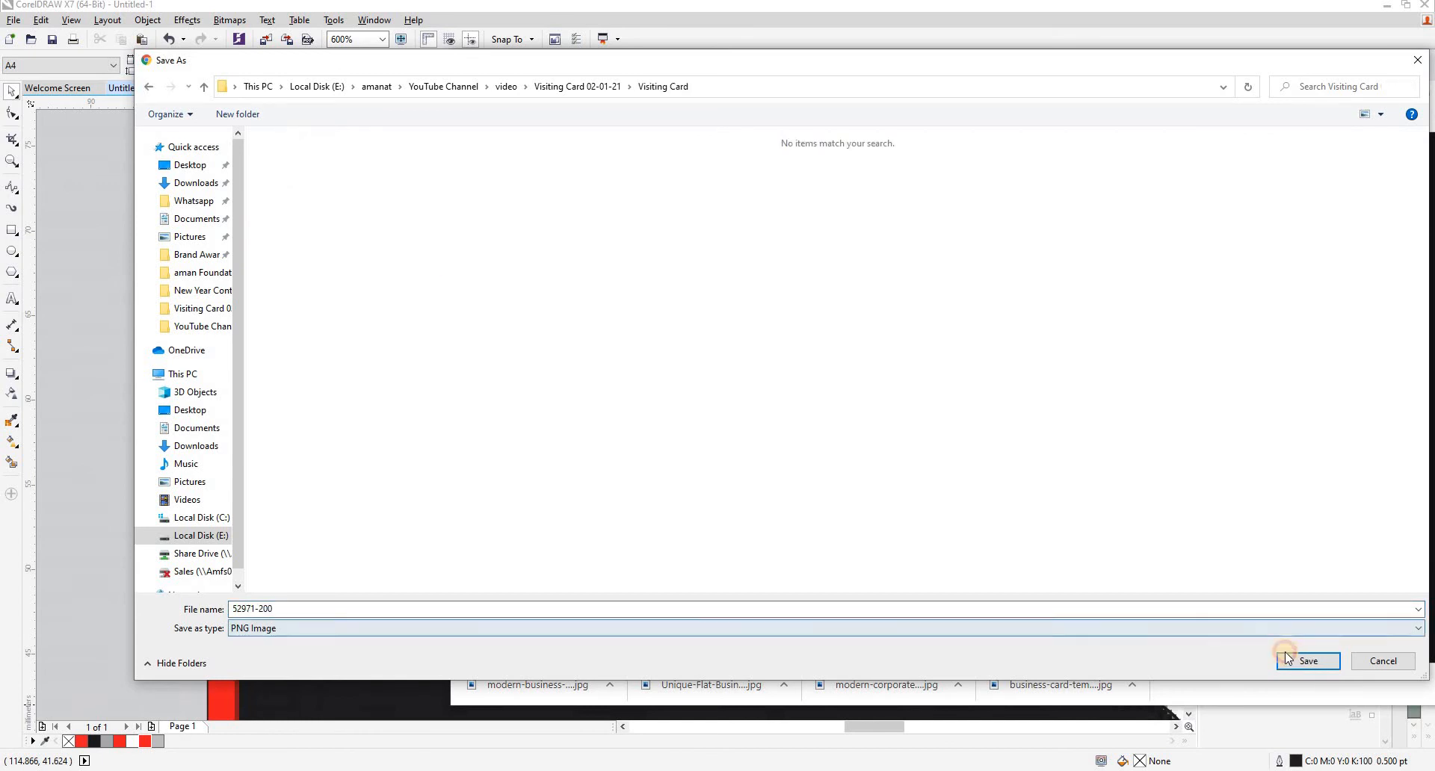
{"action": "left_click", "coordinate": [1287, 659]}
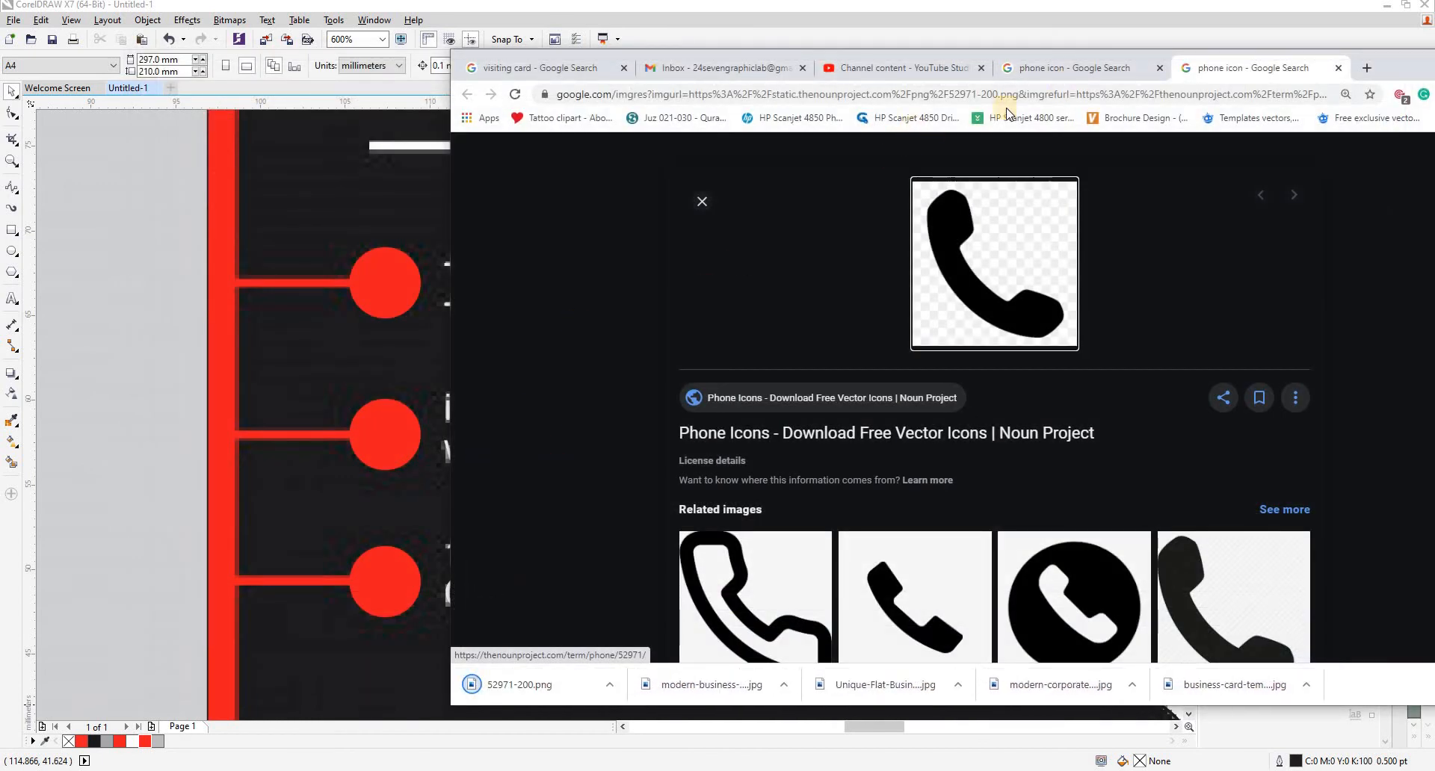
- Return to the image results, dock the browser beside the drawing and change the image search to "email icon"
{"action": "left_click", "coordinate": [1067, 66]}
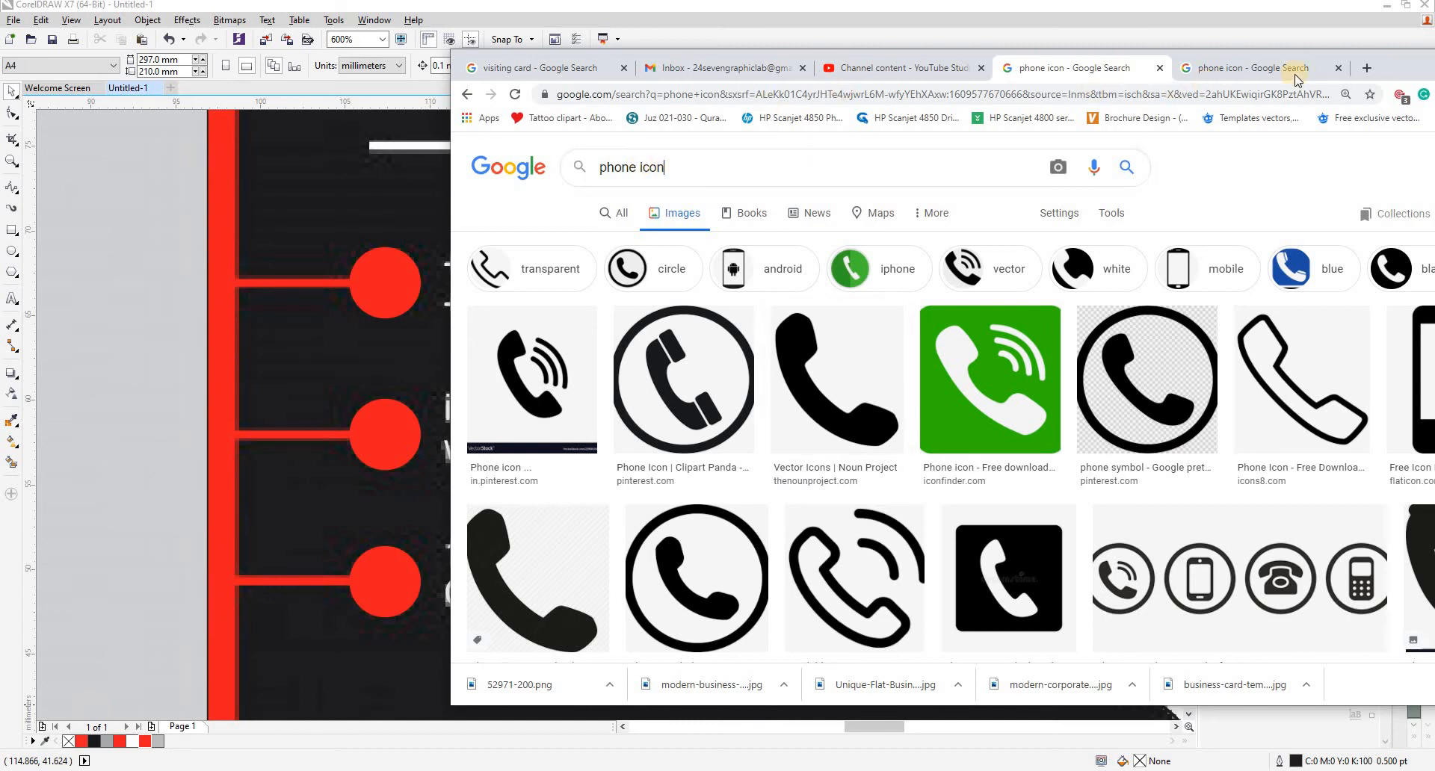
{"action": "left_click_drag", "start_coordinate": [1433, 62], "coordinate": [1434, 59]}
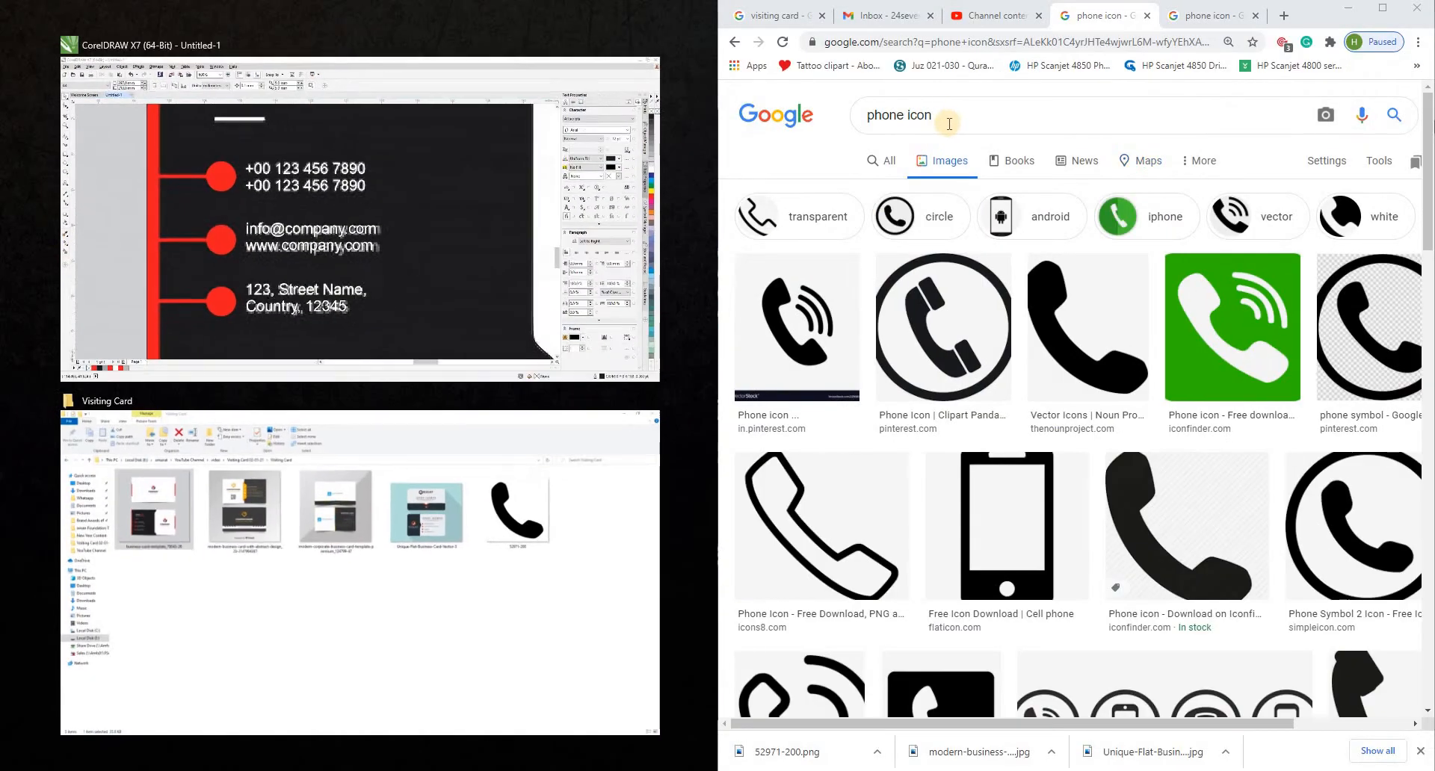
{"action": "left_click", "coordinate": [903, 116]}
{"action": "double_click", "coordinate": [902, 115]}
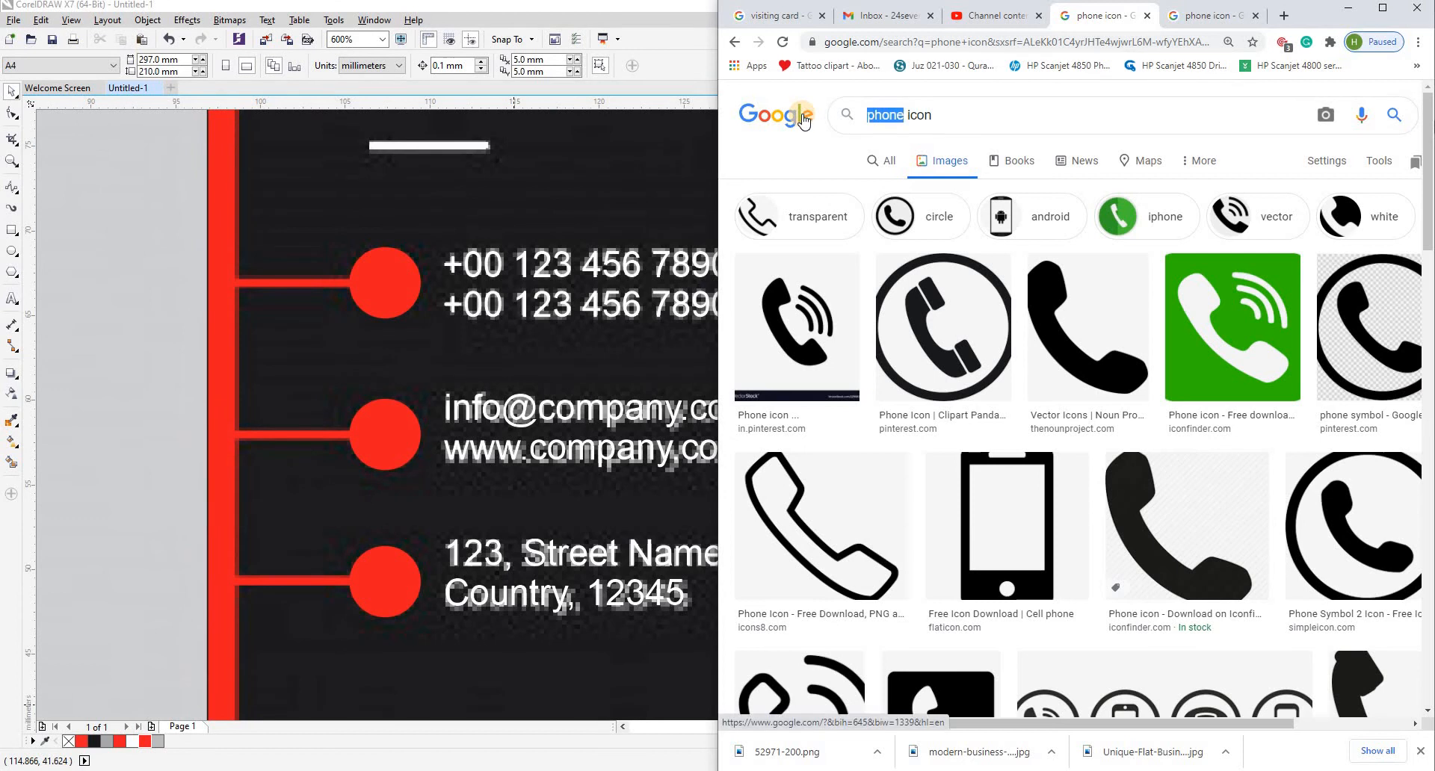
{"action": "type", "text": "email"}
{"action": "key", "text": "Return"}
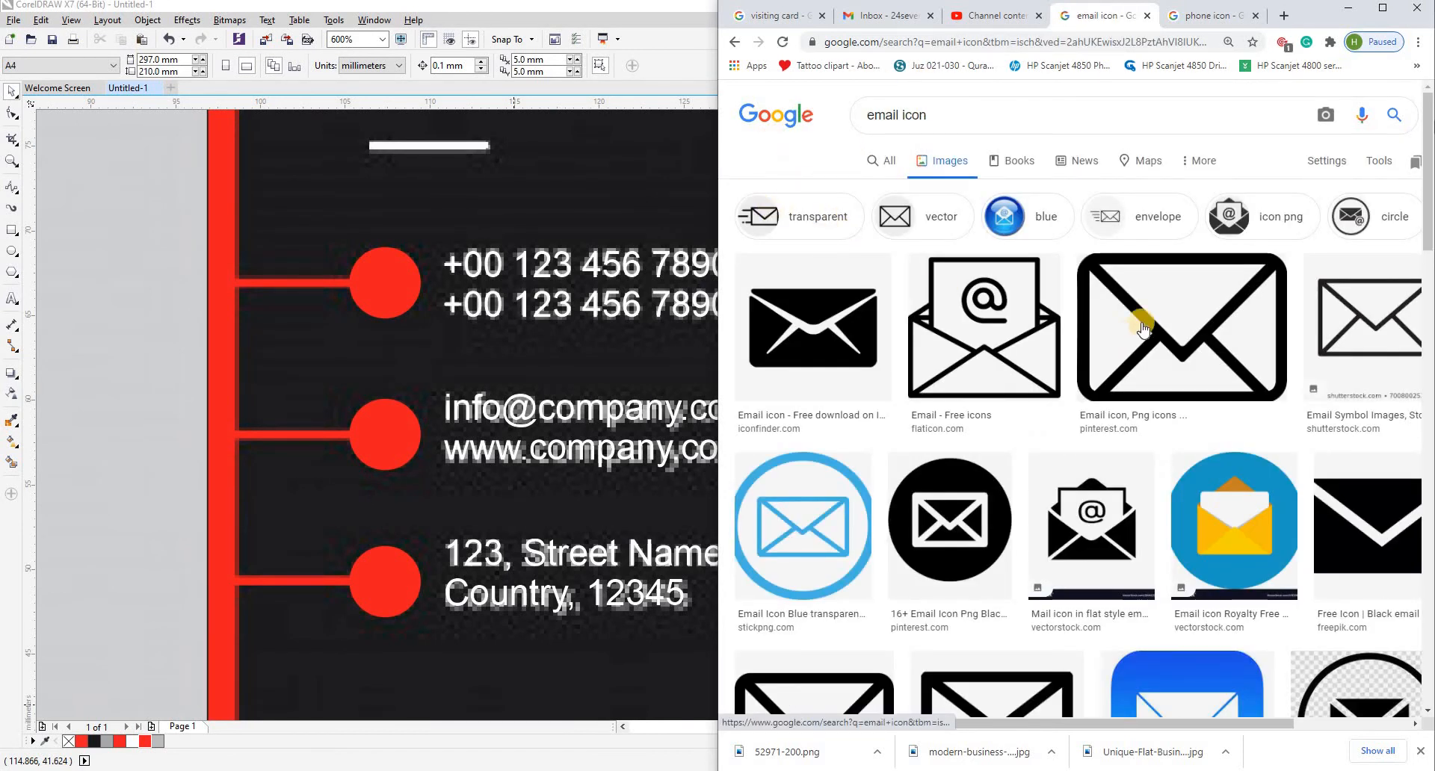
- Open the black outlined envelope result from Pinterest in a new tab and save the image in the Visiting Card folder
{"action": "right_click", "coordinate": [1143, 321]}
{"action": "left_click", "coordinate": [1180, 332]}
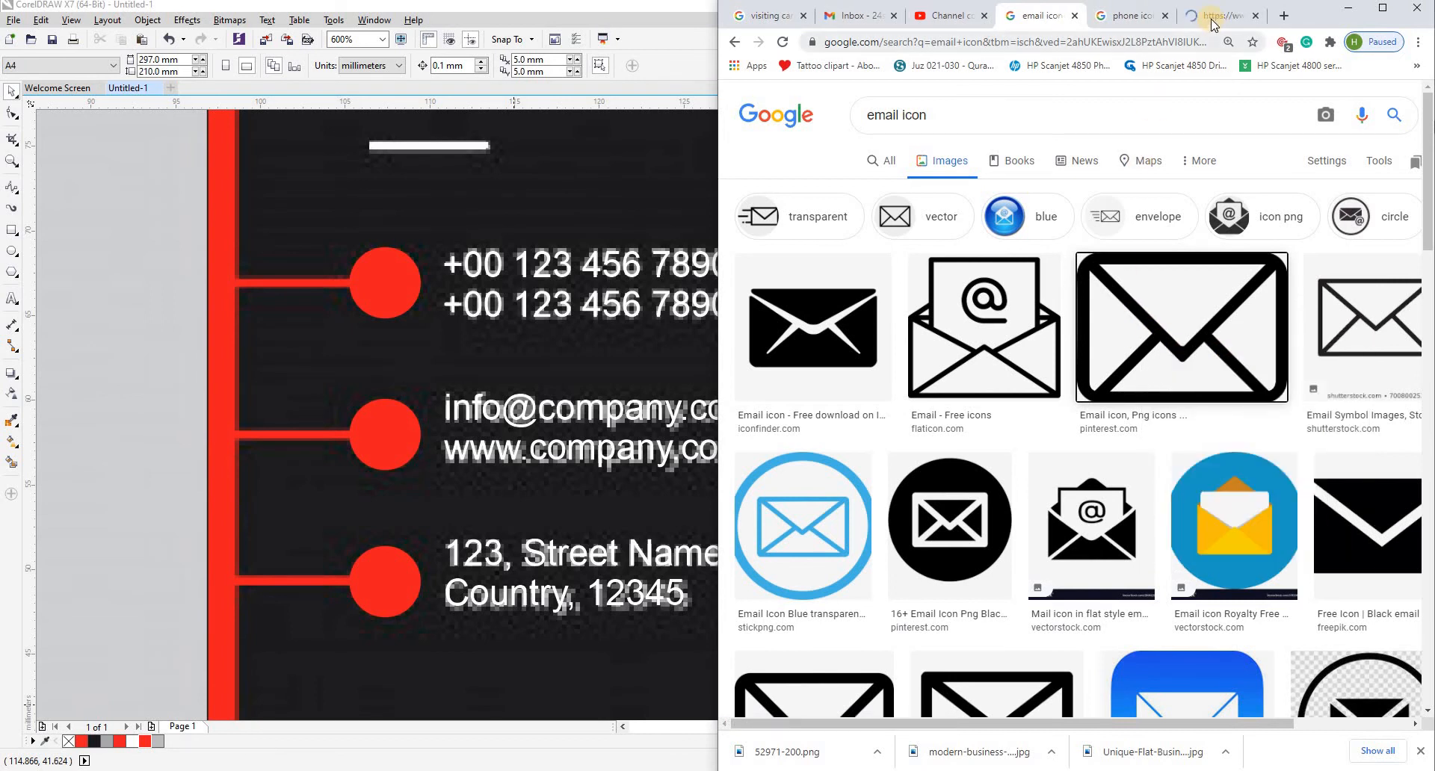
{"action": "left_click", "coordinate": [1214, 15]}
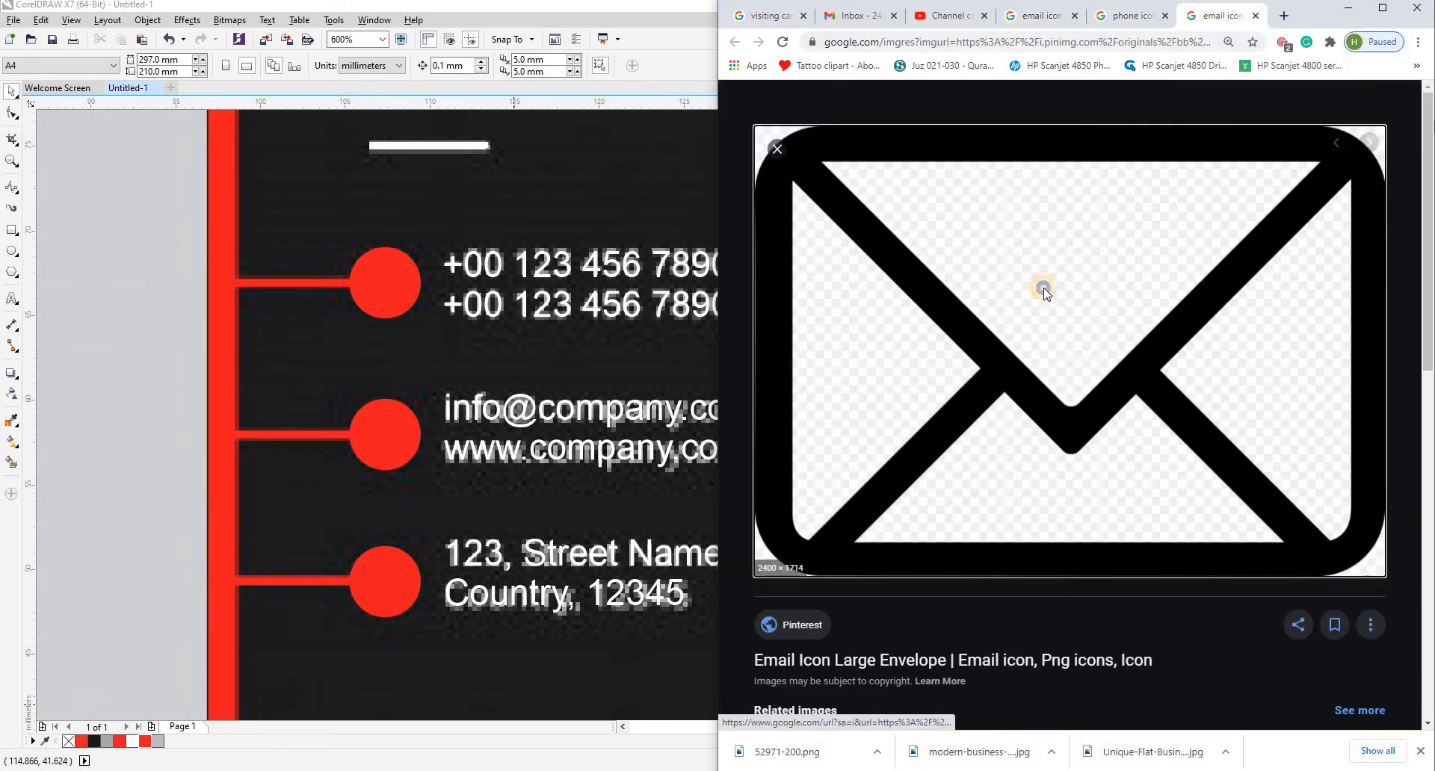
{"action": "right_click", "coordinate": [1085, 411]}
{"action": "left_click", "coordinate": [1088, 417]}
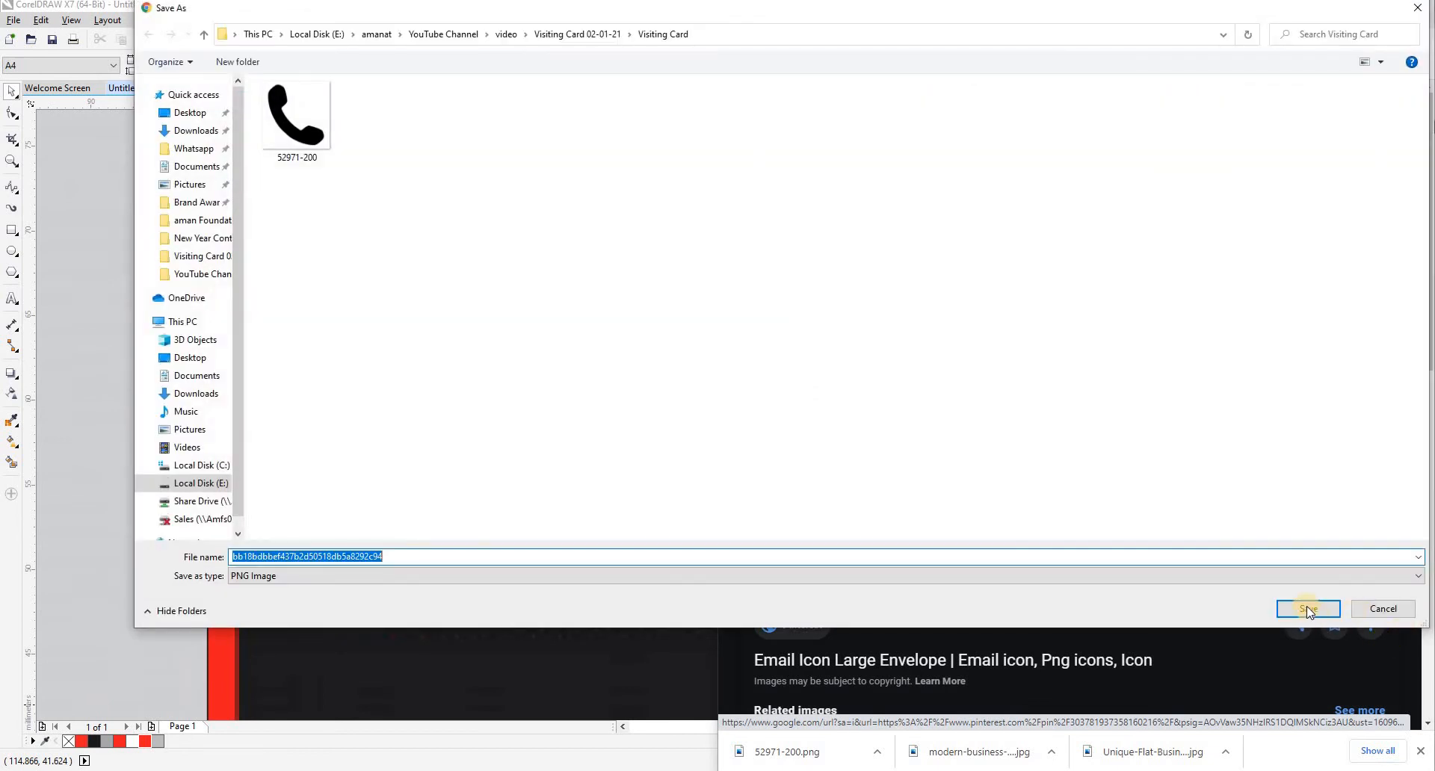
{"action": "left_click", "coordinate": [1306, 608]}
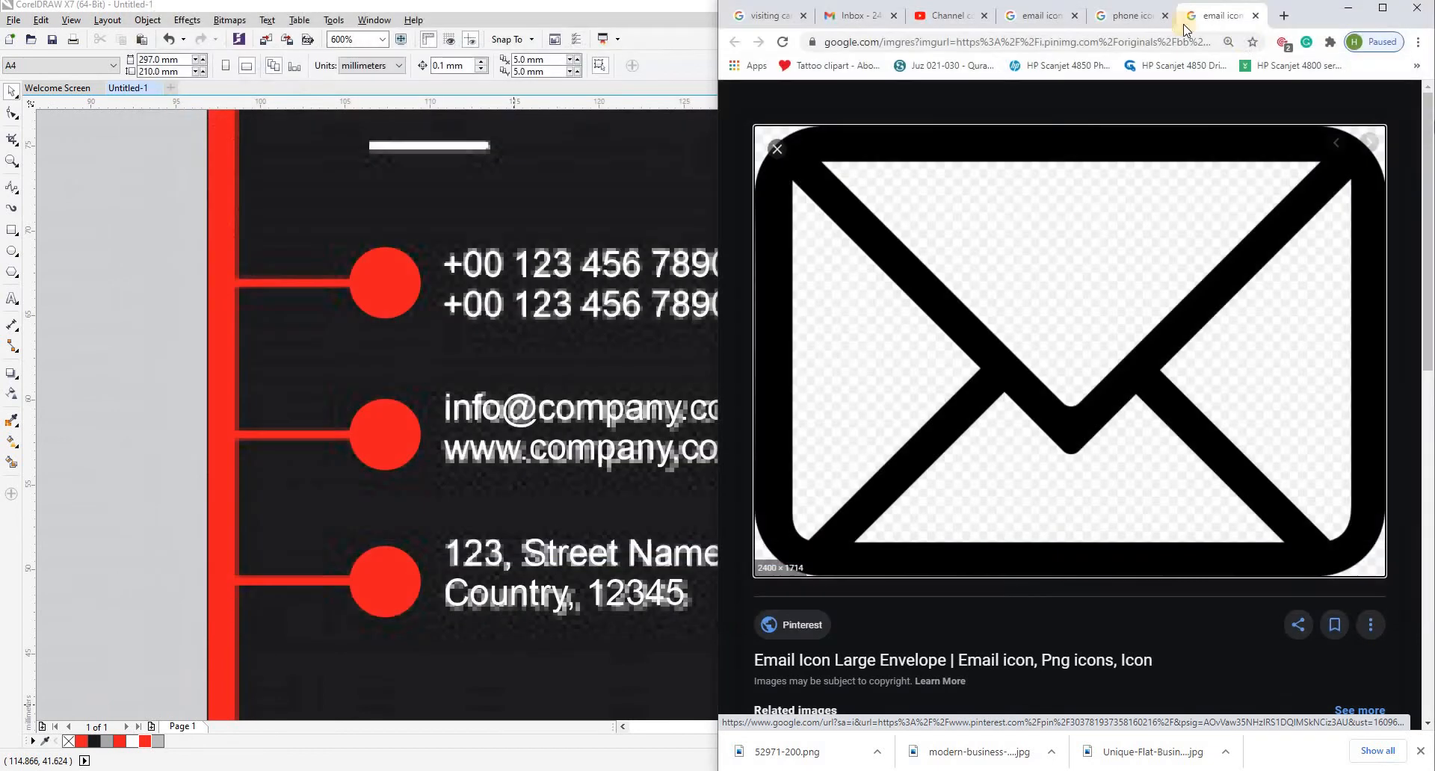
- Close the envelope and handset preview tabs and change the image search to "location icon"
{"action": "left_click", "coordinate": [1255, 15]}
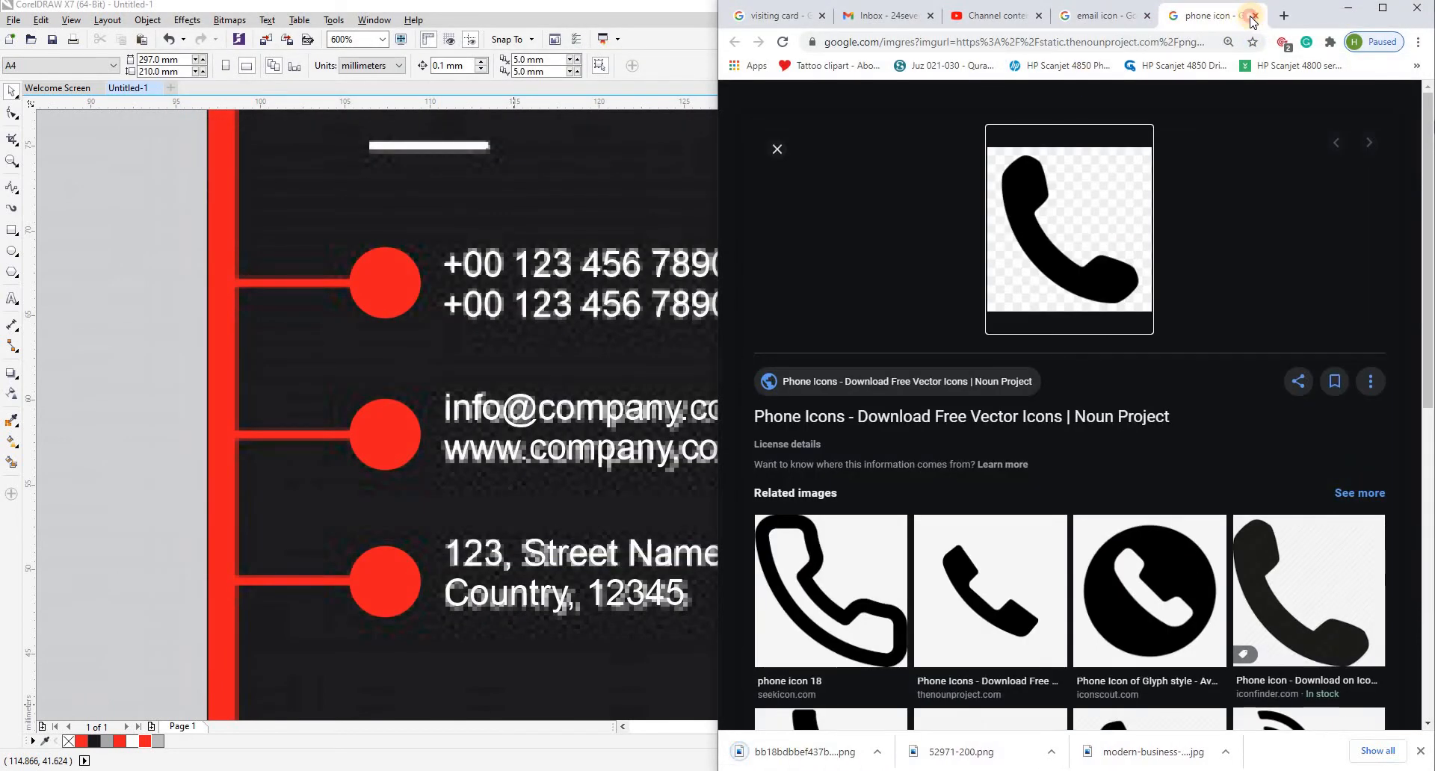
{"action": "left_click", "coordinate": [1253, 15]}
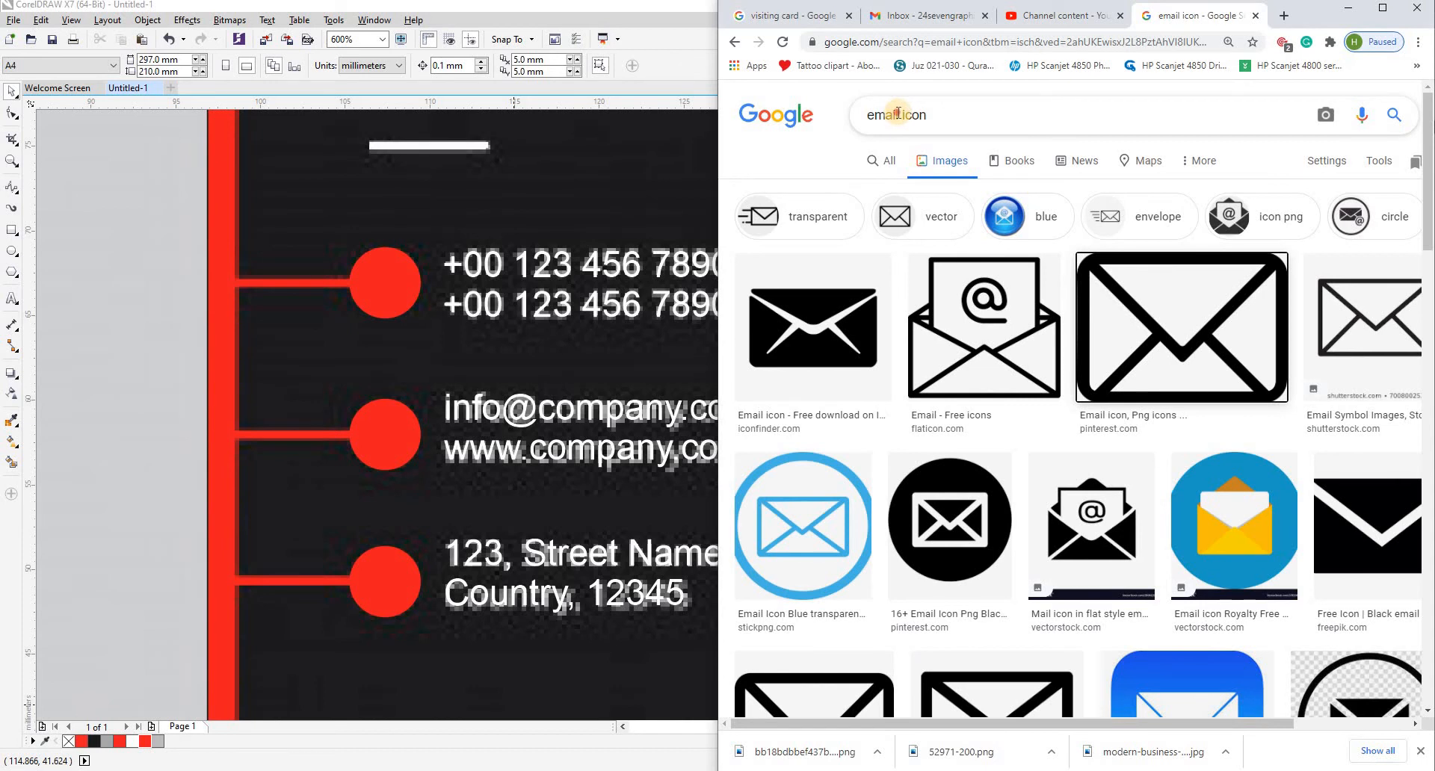
{"action": "left_click_drag", "start_coordinate": [895, 115], "coordinate": [819, 115]}
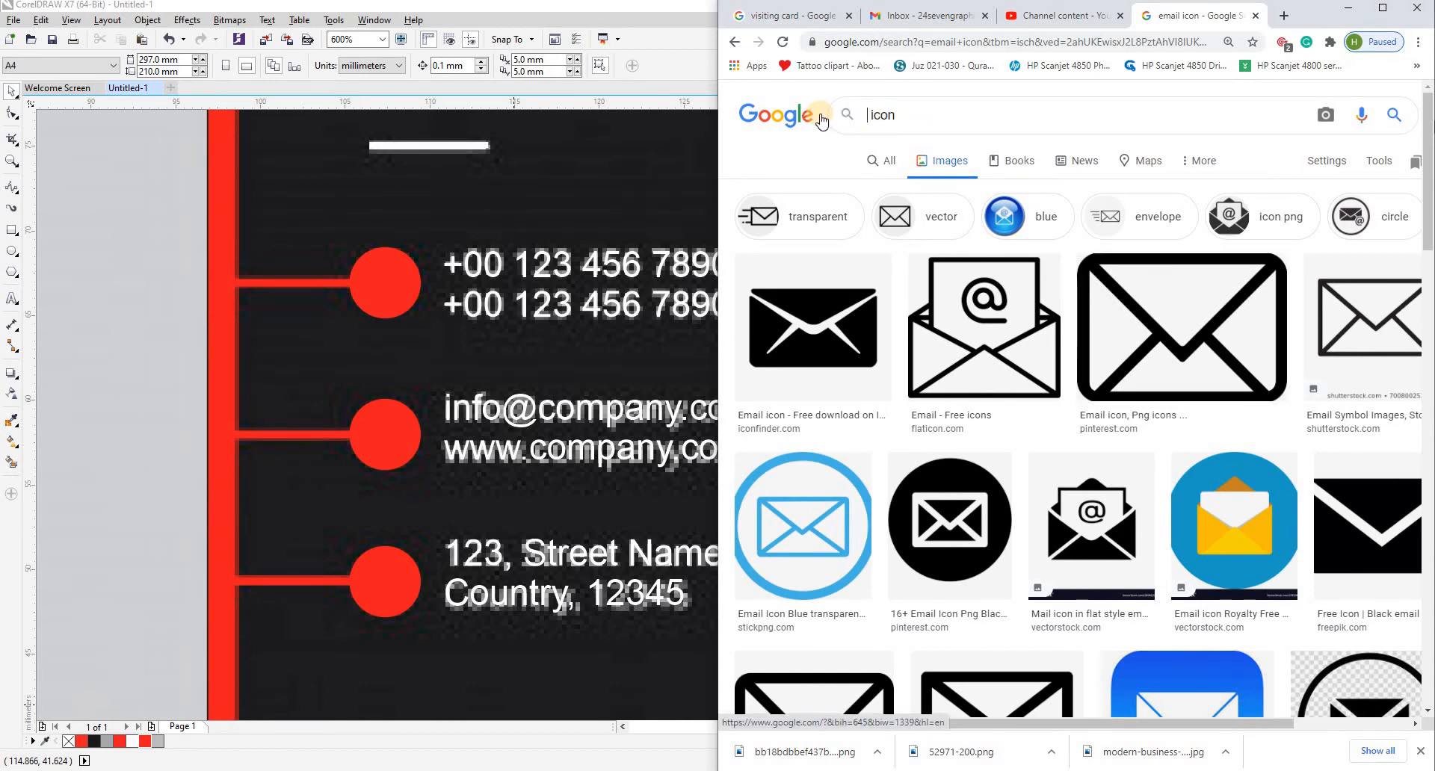
{"action": "type", "text": "locatio"}
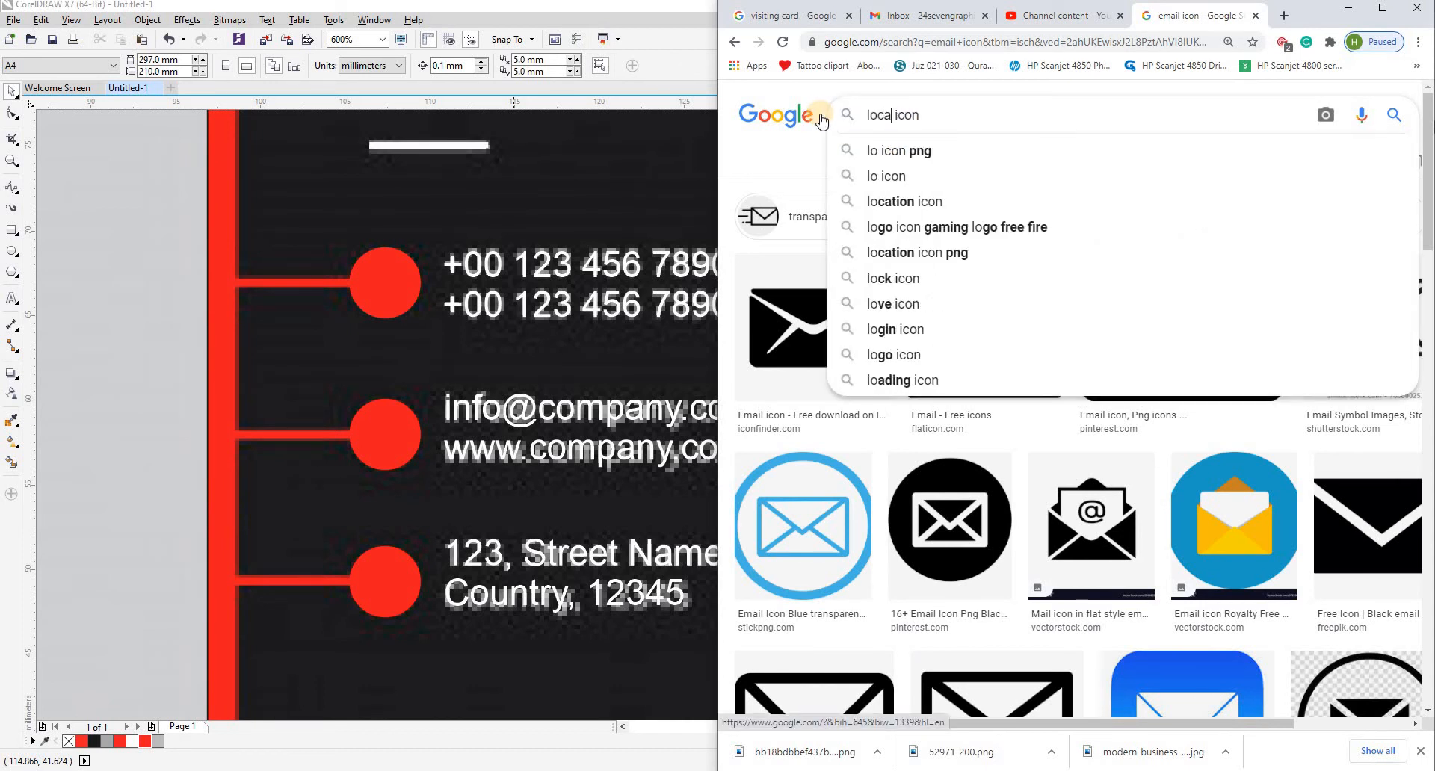
{"action": "type", "text": "n"}
{"action": "key", "text": "Return"}
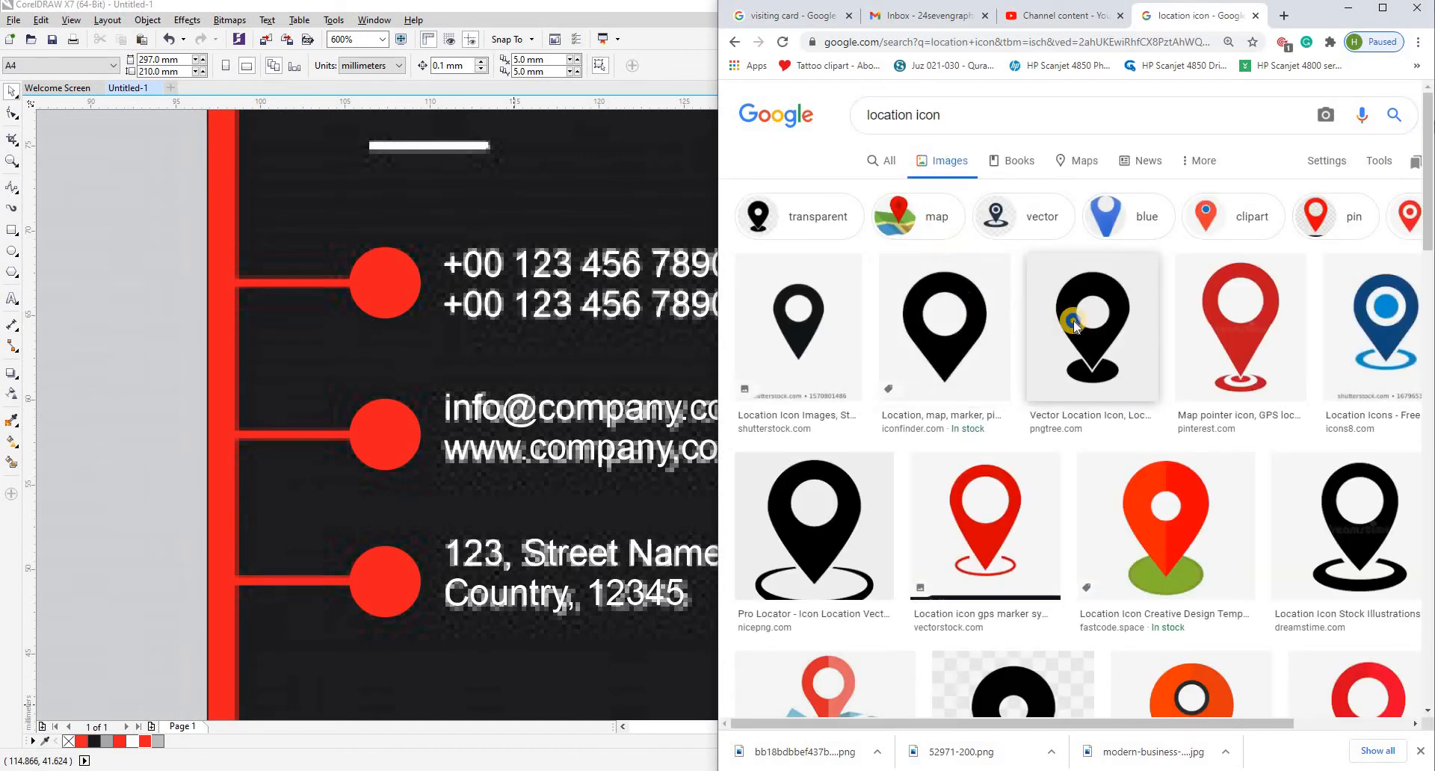
{"action": "right_click", "coordinate": [1080, 313]}
{"action": "left_click", "coordinate": [1106, 330]}
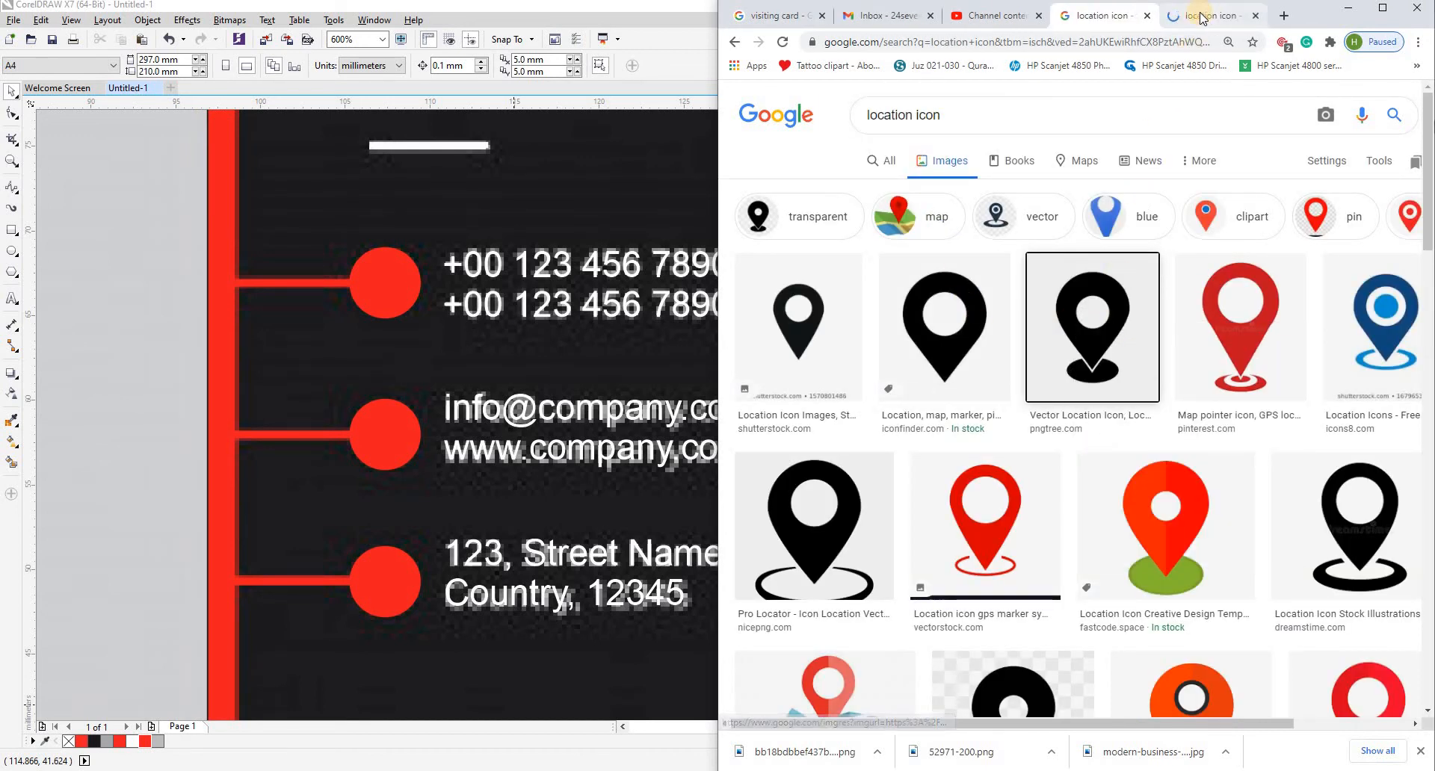
{"action": "left_click", "coordinate": [1188, 15]}
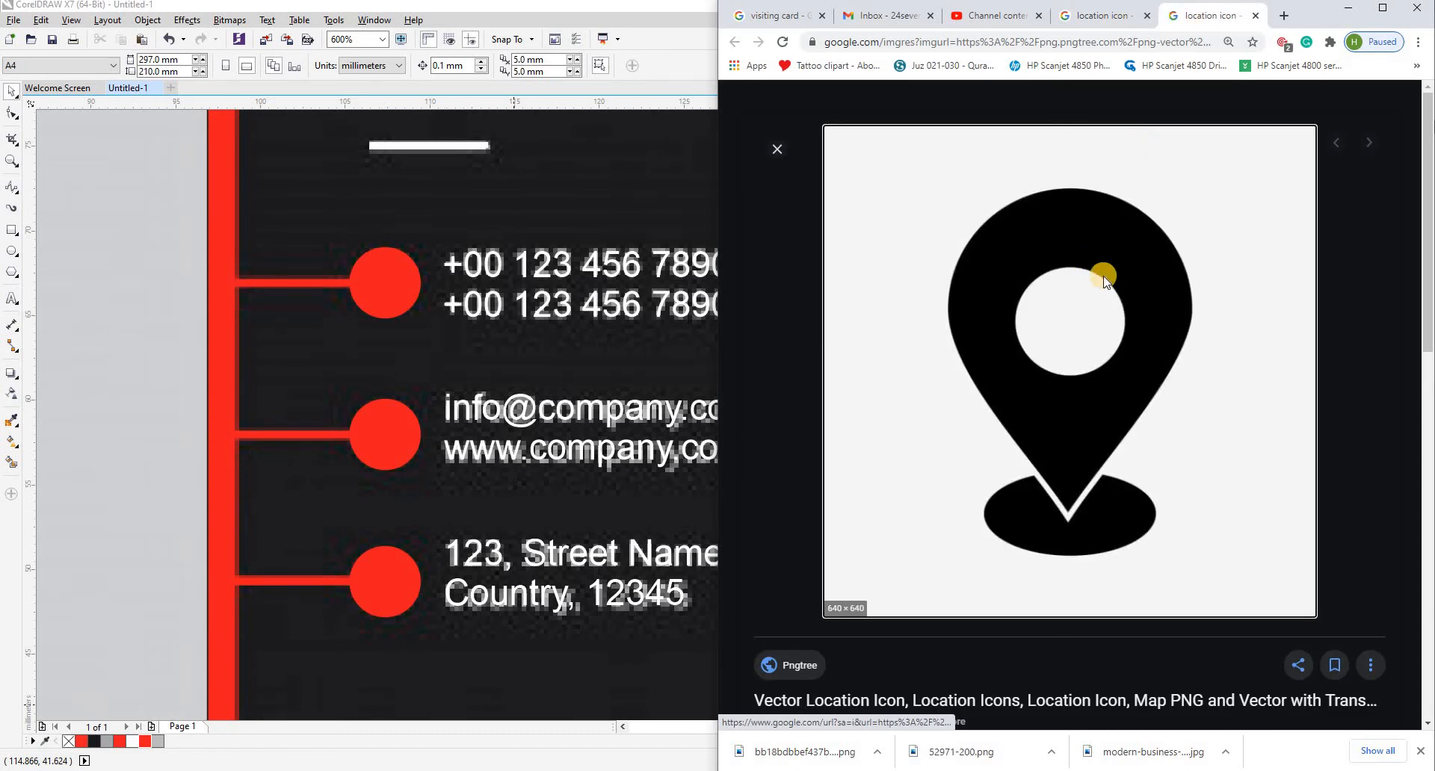
{"action": "right_click", "coordinate": [1089, 263]}
- Open the plain black location pin from Iconfinder in a new tab, save it as a PNG and show the downloaded file in its folder
{"action": "left_click", "coordinate": [1100, 17]}
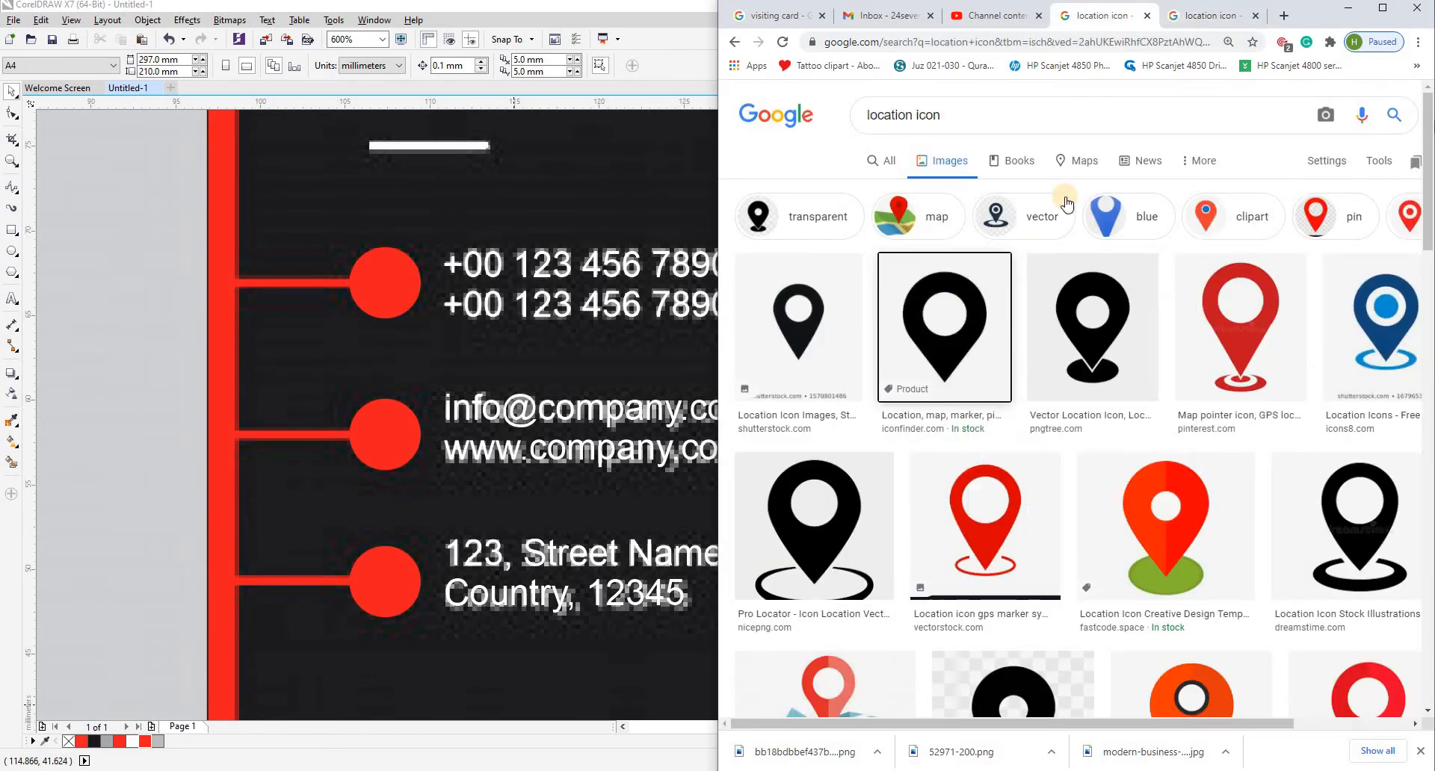
{"action": "left_click", "coordinate": [1214, 16]}
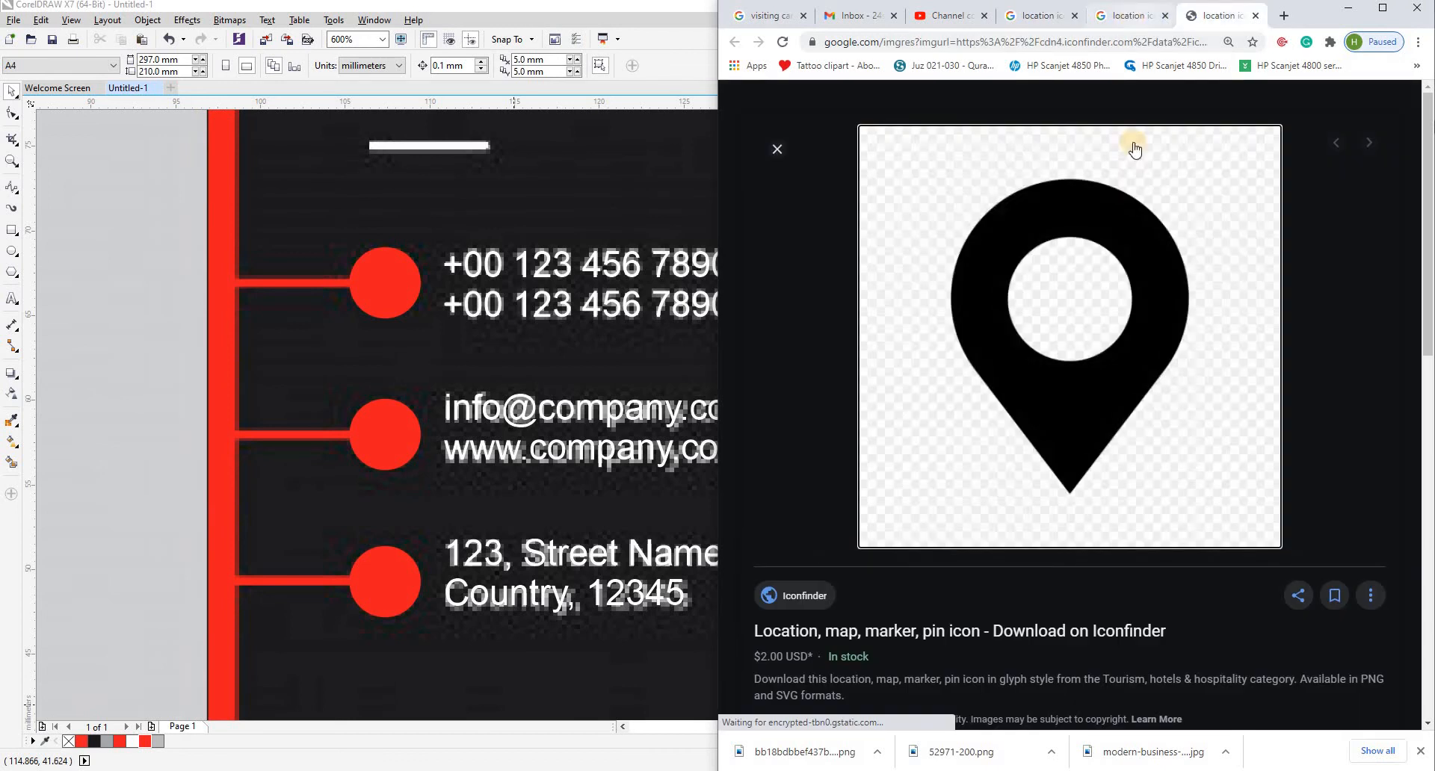
{"action": "right_click", "coordinate": [1108, 227]}
{"action": "left_click", "coordinate": [1163, 357]}
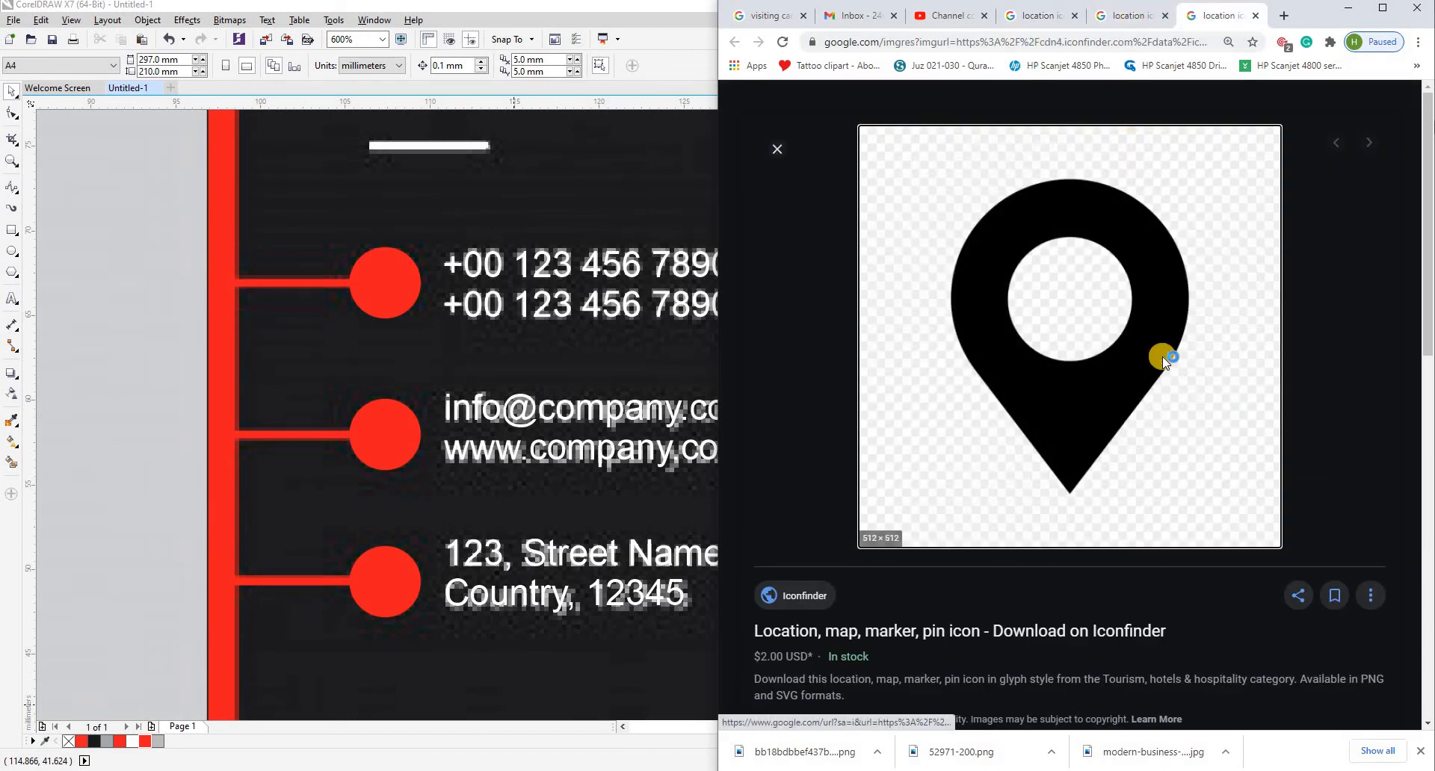
{"action": "key", "text": "Return"}
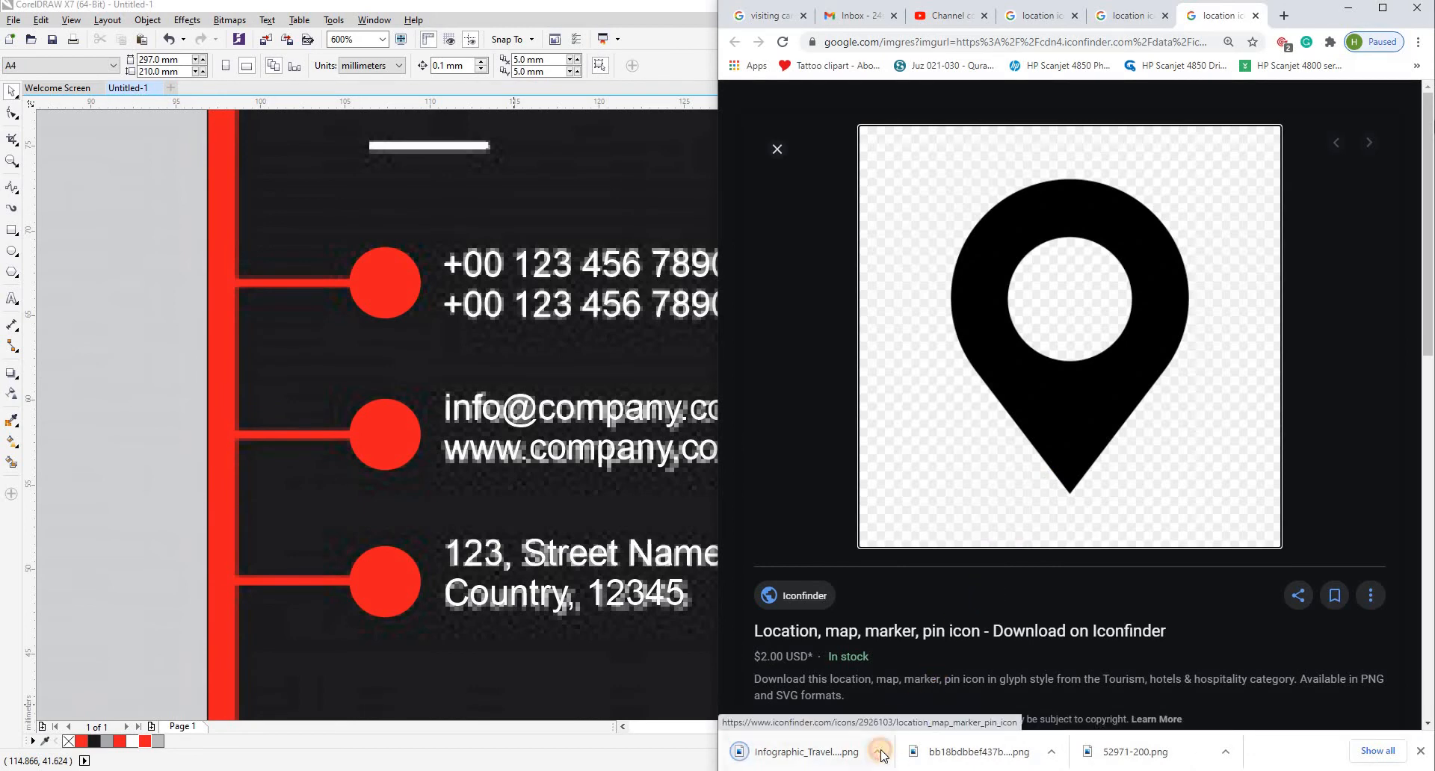
{"action": "left_click", "coordinate": [878, 752]}
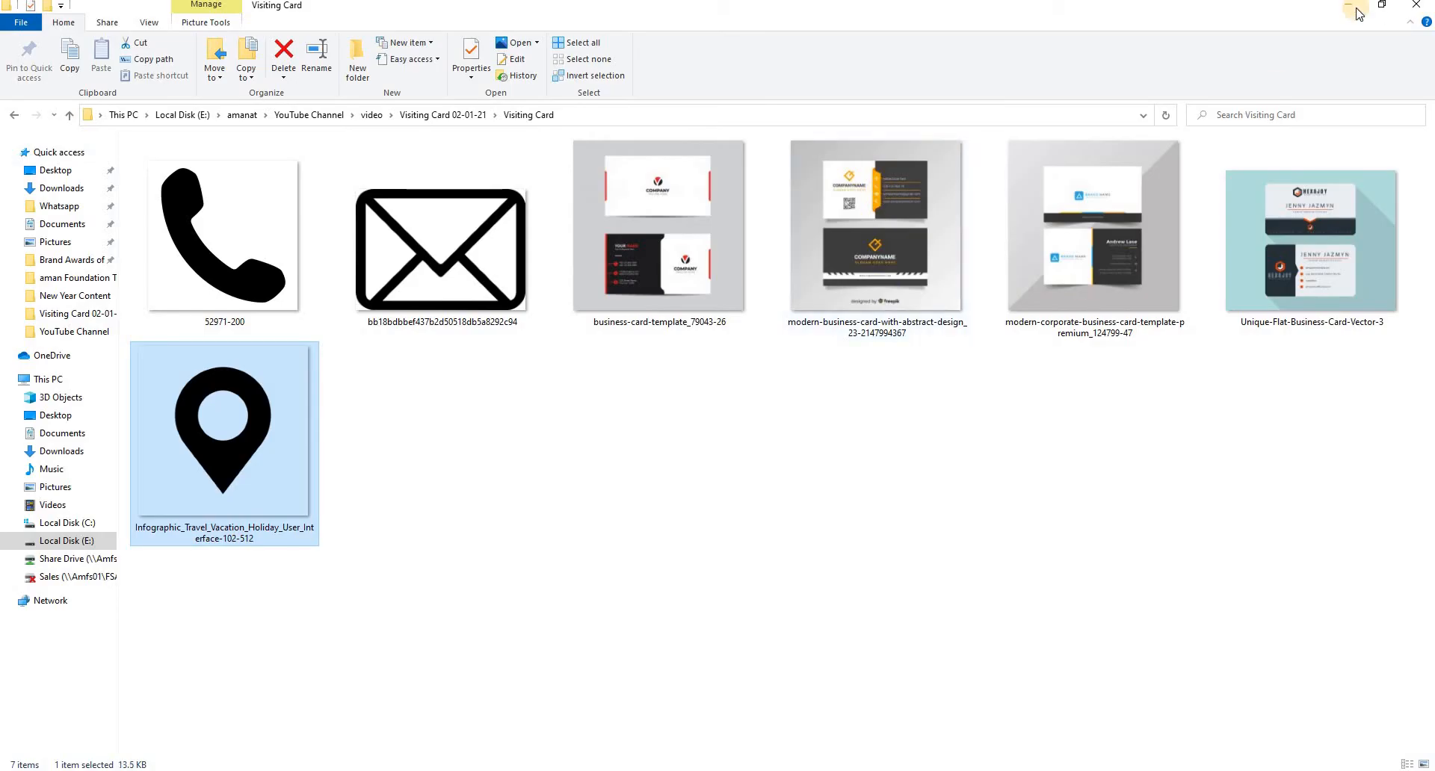
{"action": "left_click", "coordinate": [1252, 372]}
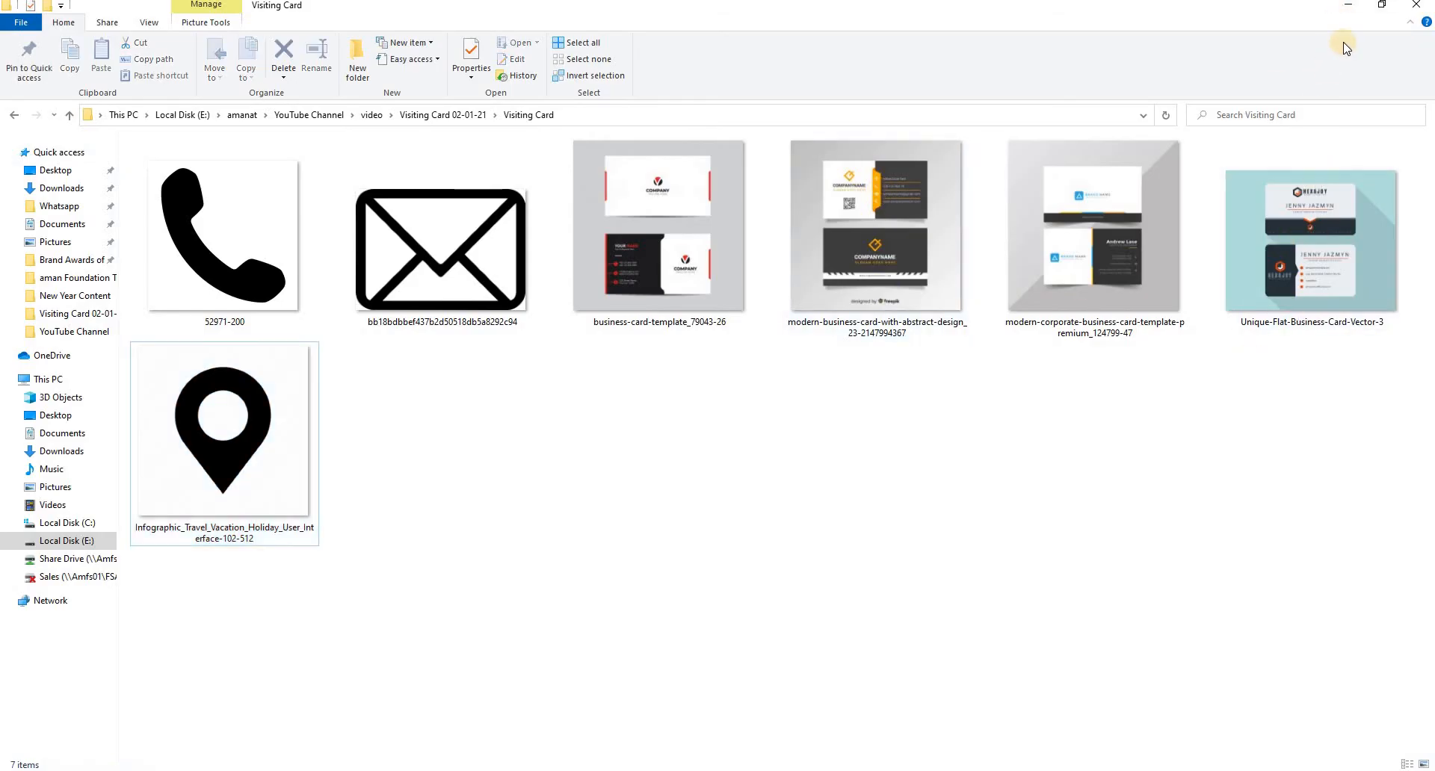
- Copy the handset, envelope and location pin images from the Visiting Card folder
{"action": "left_click", "coordinate": [275, 258]}
{"action": "key", "text": "ctrl+a"}
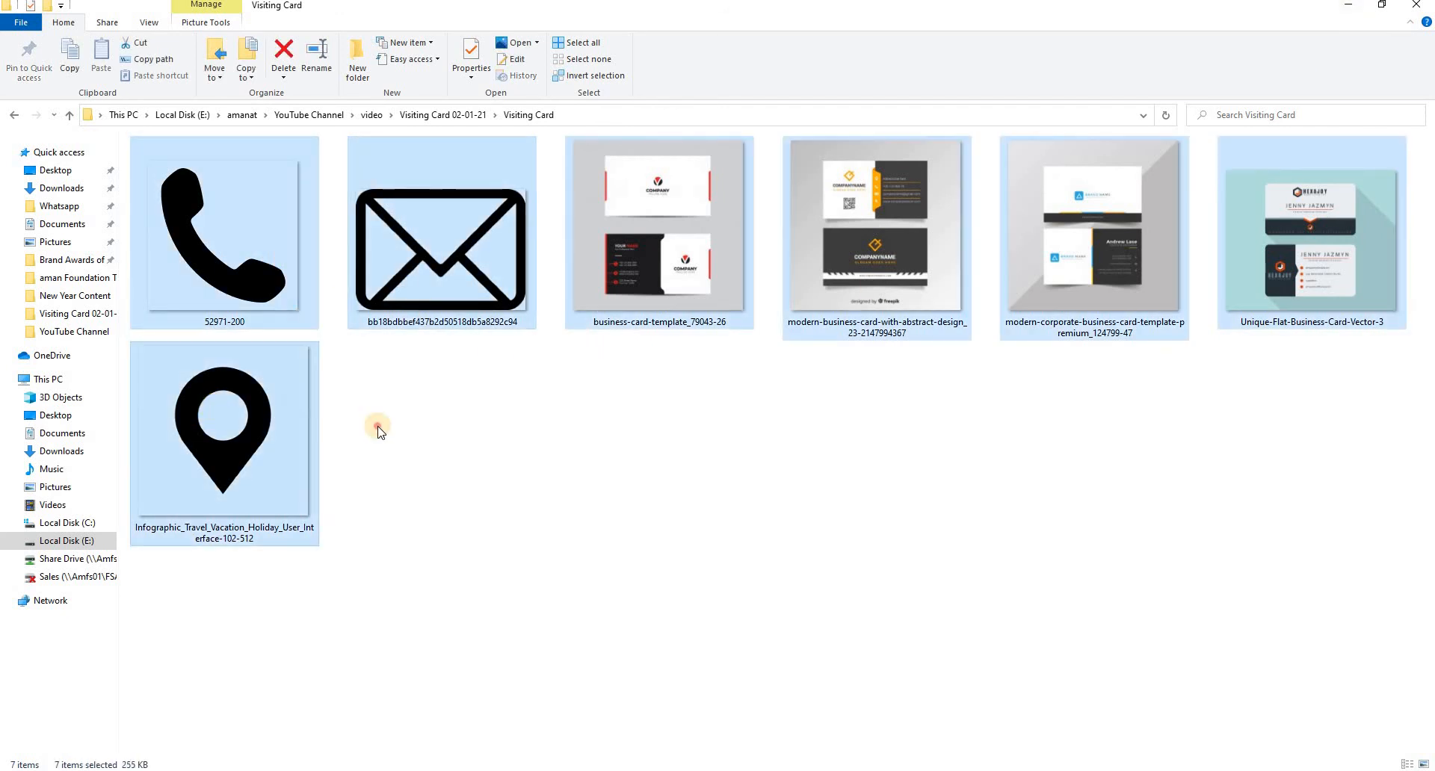
{"action": "left_click", "coordinate": [419, 267]}
{"action": "left_click", "coordinate": [222, 240], "text": "ctrl"}
{"action": "left_click", "coordinate": [224, 426], "text": "ctrl"}
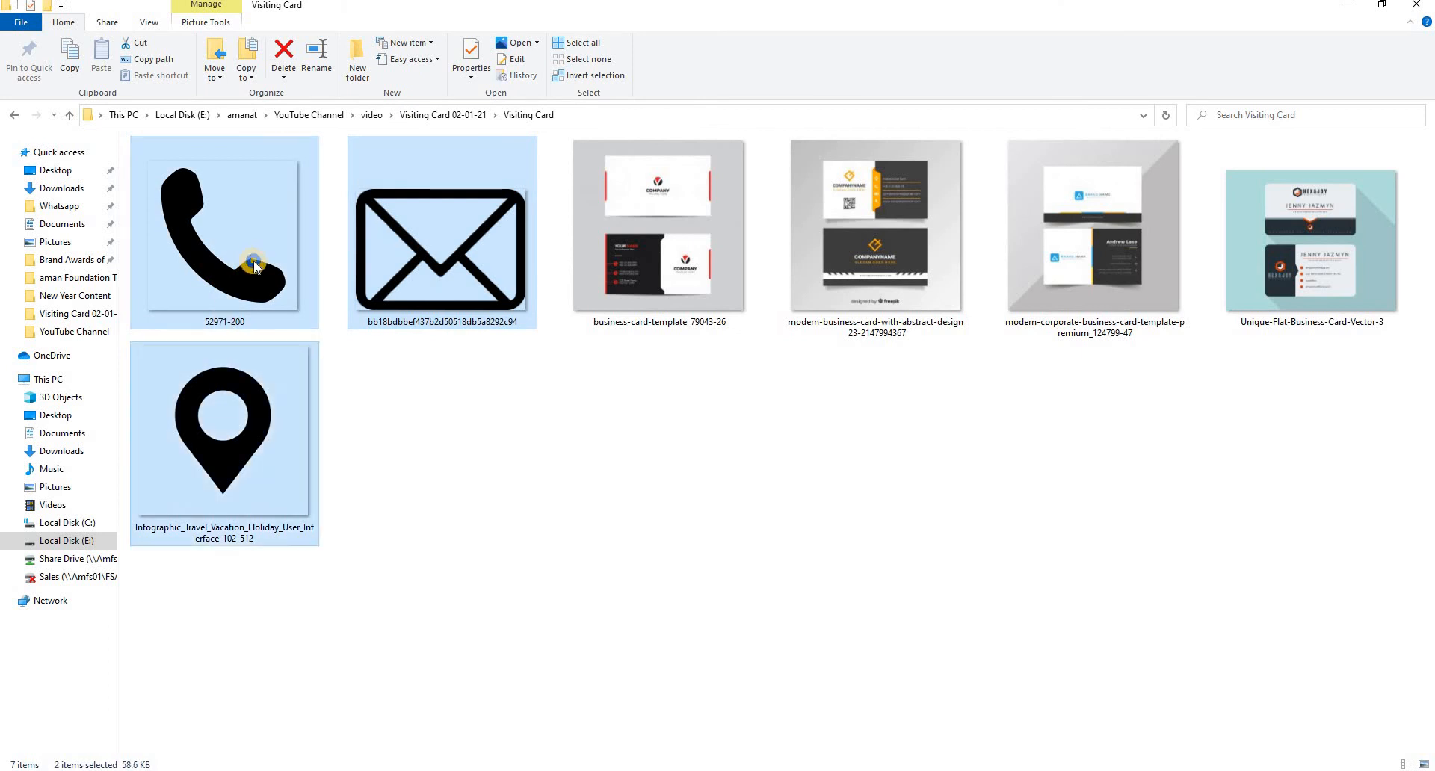
{"action": "right_click", "coordinate": [248, 431]}
{"action": "left_click", "coordinate": [285, 648]}
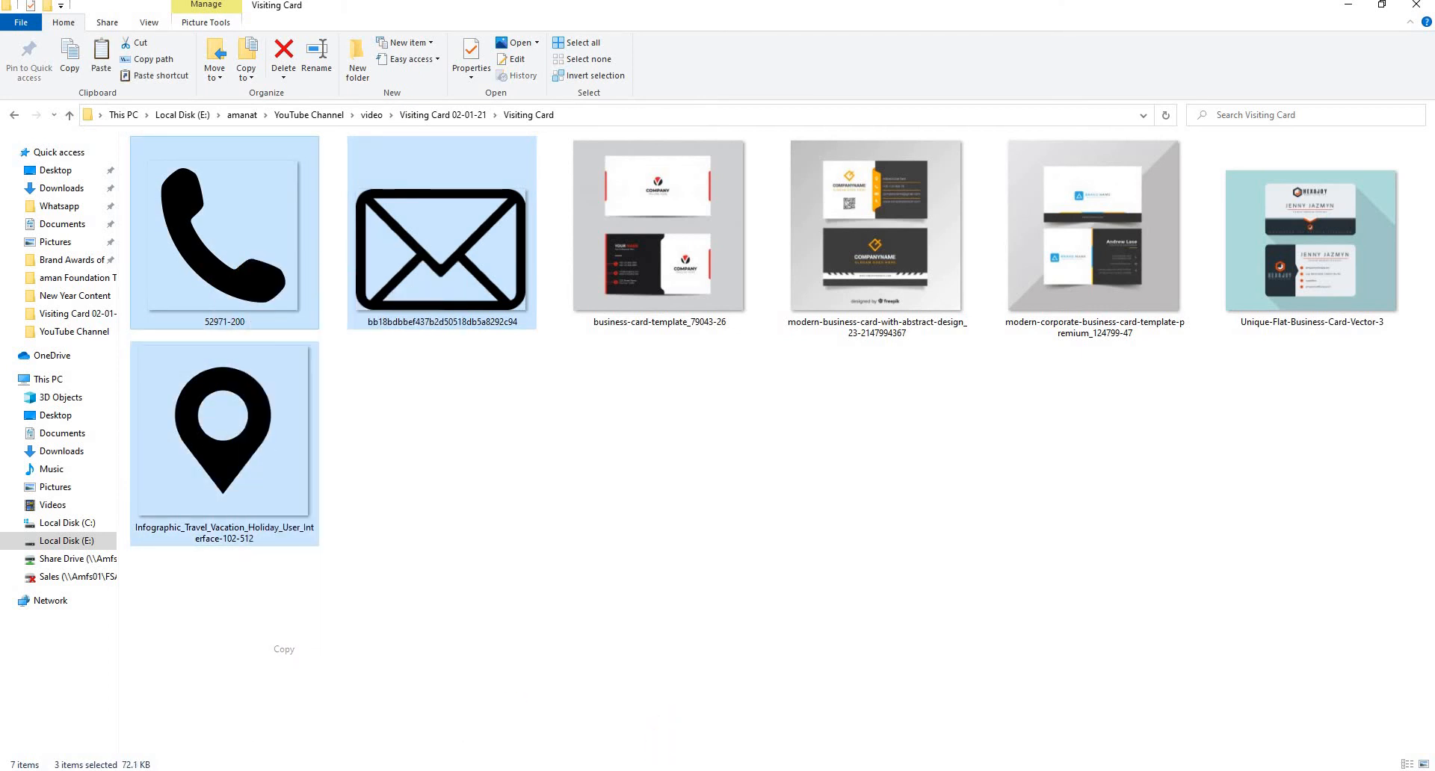
- Switch to CorelDRAW, paste the three icon images, shrink the oversized envelope and separate the overlapping icons
{"action": "key", "text": "alt+Tab"}
{"action": "scroll", "coordinate": [632, 416], "scroll_direction": "down", "scroll_amount": 2}
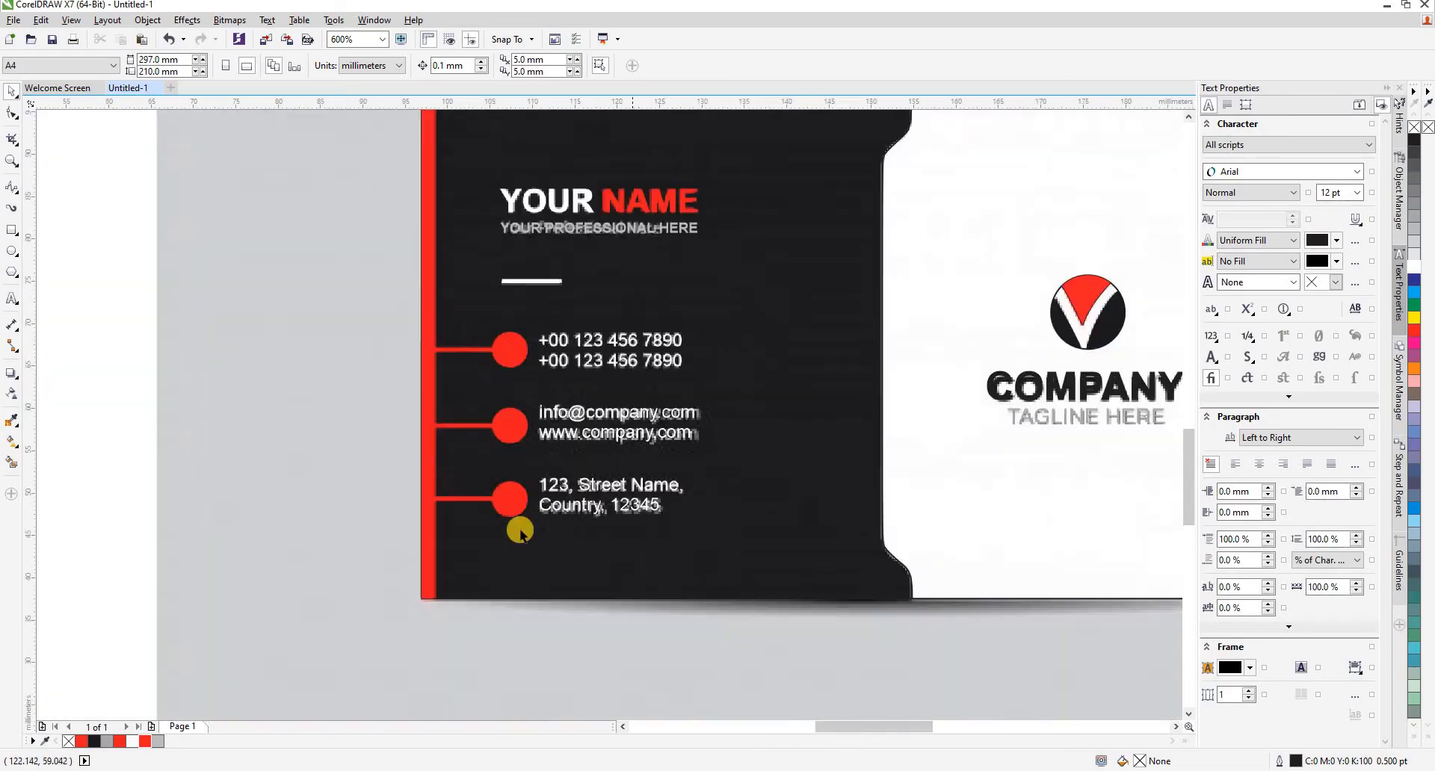
{"action": "left_click", "coordinate": [453, 630]}
{"action": "key", "text": "ctrl+v"}
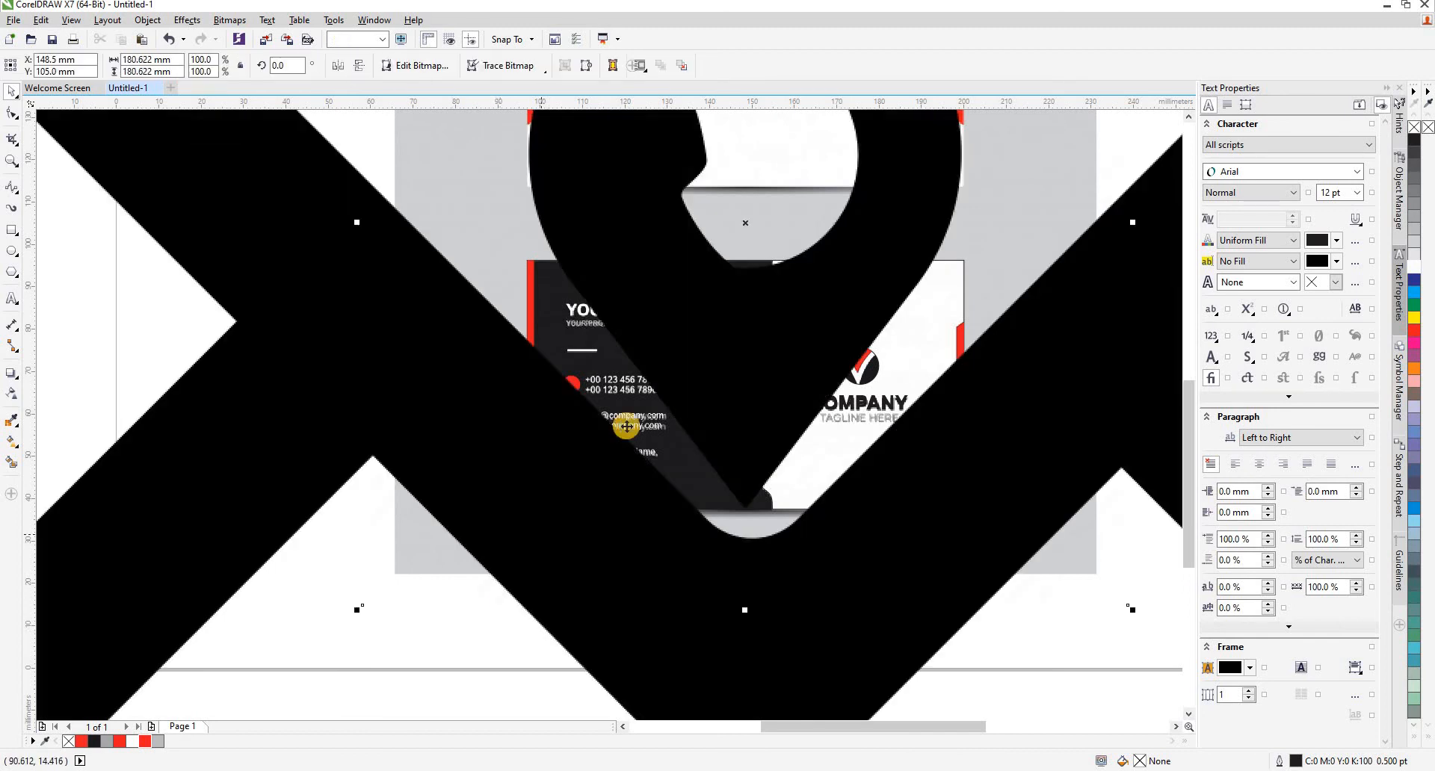
{"action": "scroll", "coordinate": [625, 409], "scroll_direction": "down", "scroll_amount": 4}
{"action": "left_click_drag", "start_coordinate": [859, 373], "coordinate": [480, 400]}
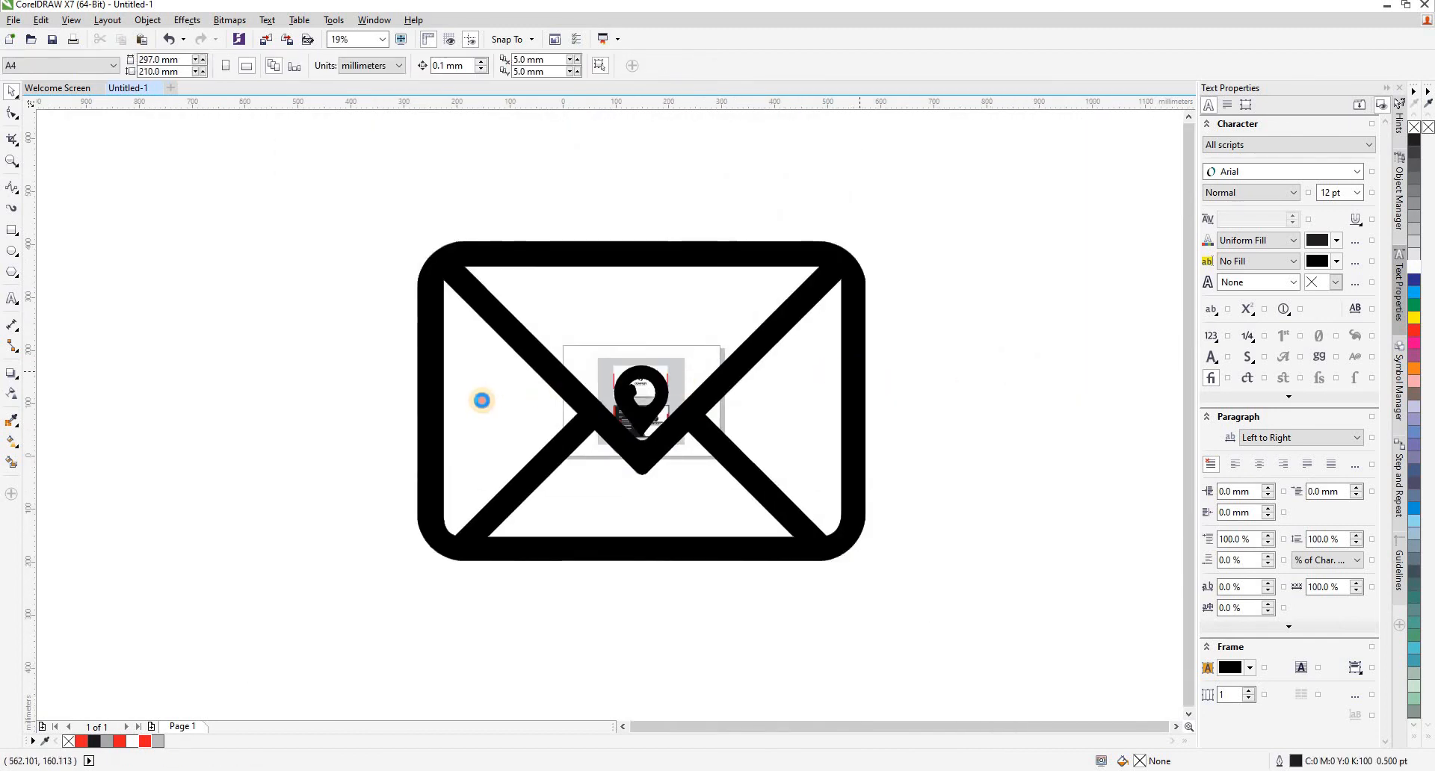
{"action": "left_click_drag", "start_coordinate": [583, 351], "coordinate": [603, 392]}
{"action": "left_click_drag", "start_coordinate": [264, 400], "coordinate": [576, 391]}
{"action": "left_click", "coordinate": [665, 409]}
- Scale the handset icon down to about 3.3 mm wide and centre it on the red badge beside the phone numbers
{"action": "scroll", "coordinate": [665, 409], "scroll_direction": "up", "scroll_amount": 2}
{"action": "left_click_drag", "start_coordinate": [757, 290], "coordinate": [694, 353]}
{"action": "left_click_drag", "start_coordinate": [576, 431], "coordinate": [519, 424]}
{"action": "left_click", "coordinate": [698, 351]}
{"action": "left_click_drag", "start_coordinate": [721, 376], "coordinate": [457, 526]}
{"action": "scroll", "coordinate": [656, 402], "scroll_direction": "up", "scroll_amount": 4}
{"action": "scroll", "coordinate": [662, 406], "scroll_direction": "down", "scroll_amount": 2}
{"action": "scroll", "coordinate": [457, 525], "scroll_direction": "up", "scroll_amount": 2}
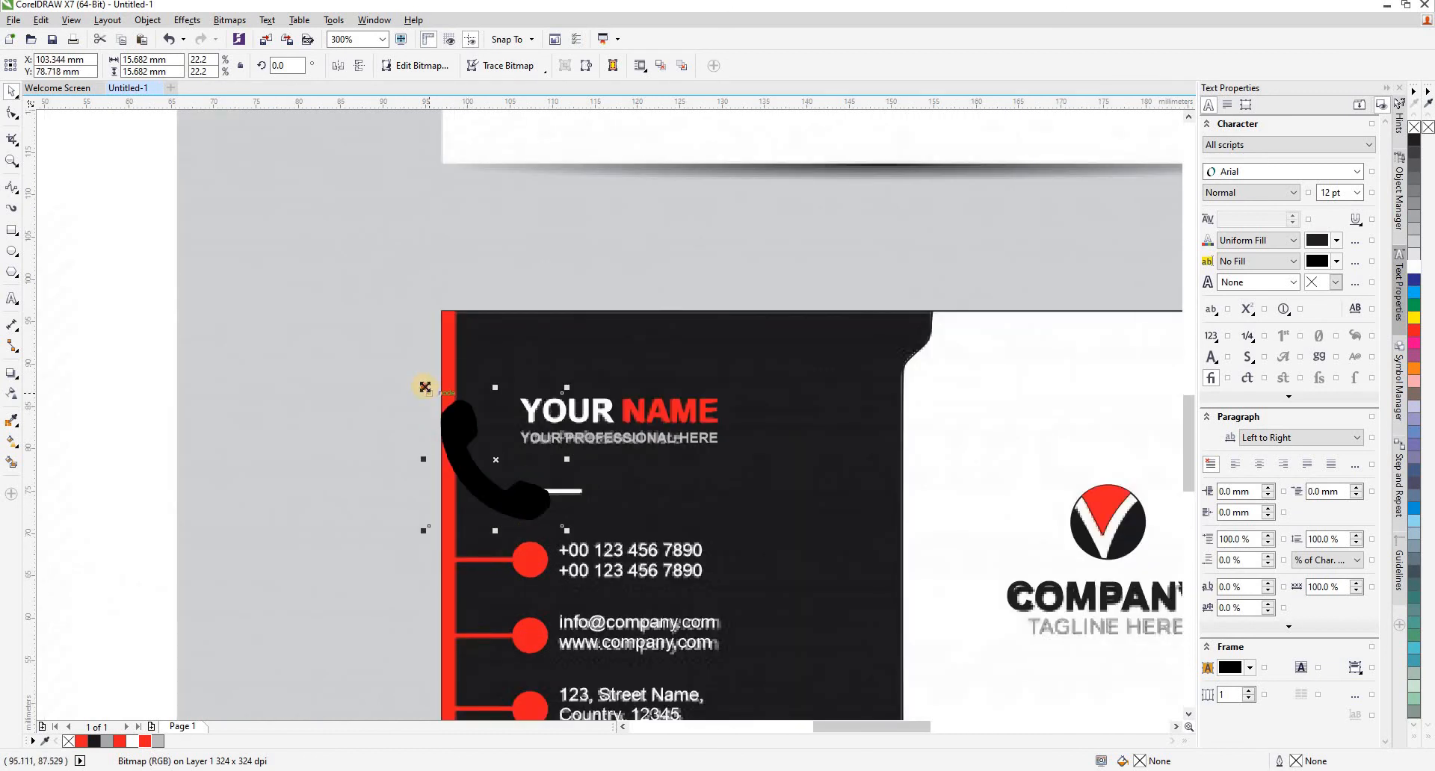
{"action": "left_click_drag", "start_coordinate": [425, 386], "coordinate": [538, 502]}
{"action": "scroll", "coordinate": [548, 511], "scroll_direction": "up", "scroll_amount": 2}
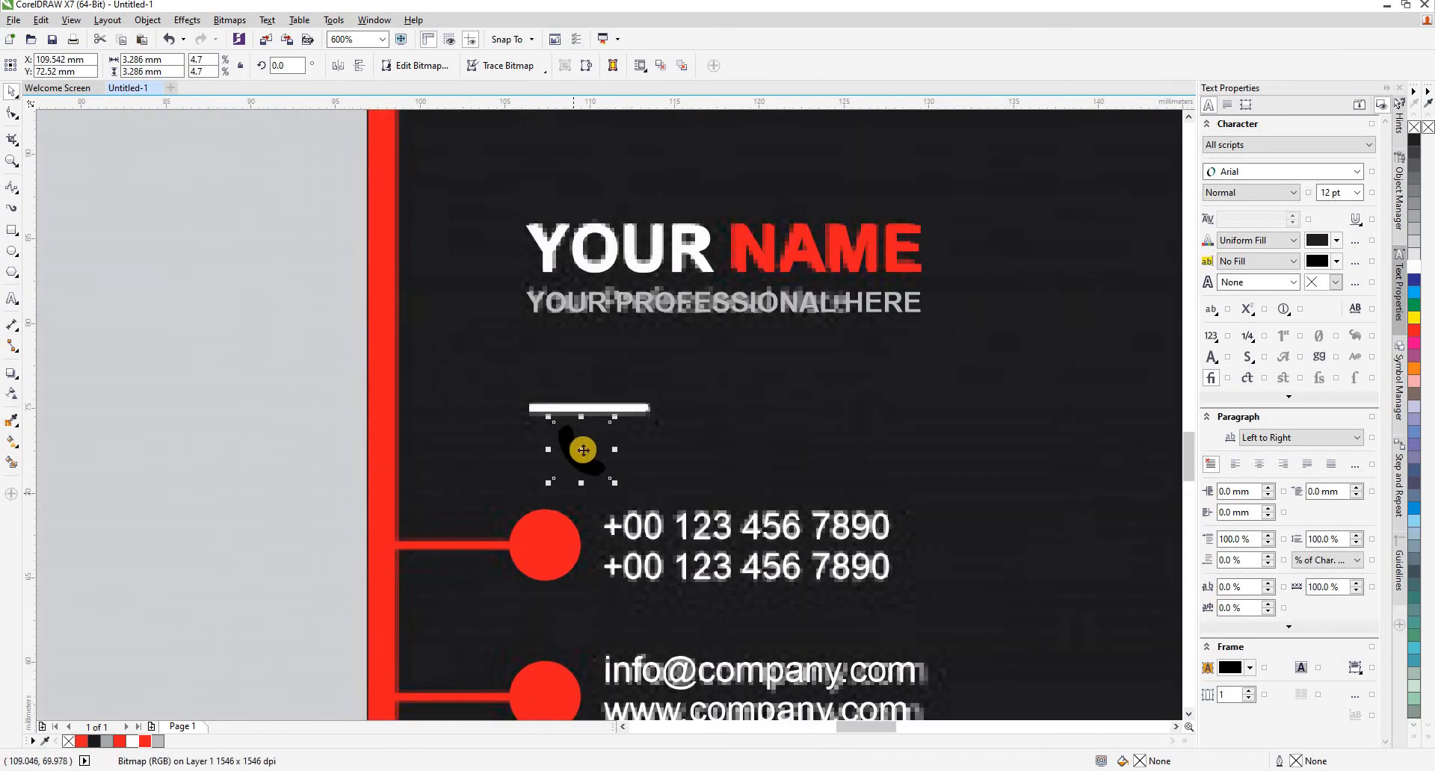
{"action": "left_click_drag", "start_coordinate": [584, 449], "coordinate": [546, 545]}
{"action": "scroll", "coordinate": [563, 543], "scroll_direction": "up", "scroll_amount": 2}
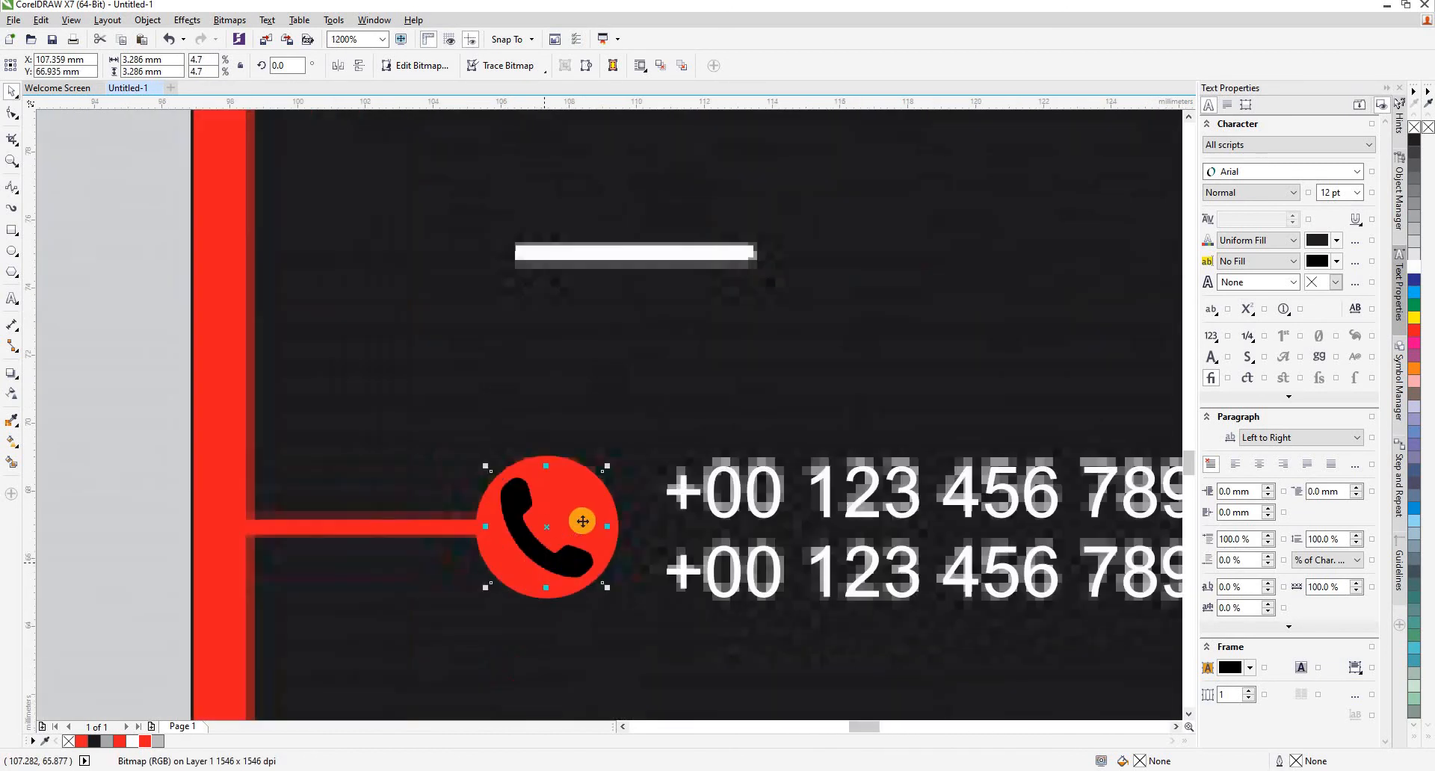
{"action": "scroll", "coordinate": [583, 521], "scroll_direction": "up", "scroll_amount": 2}
- Place a copy of the envelope icon, scaled to about 3.3 by 2.3 mm, on the red badge beside the e-mail address
{"action": "scroll", "coordinate": [625, 411], "scroll_direction": "down", "scroll_amount": 8}
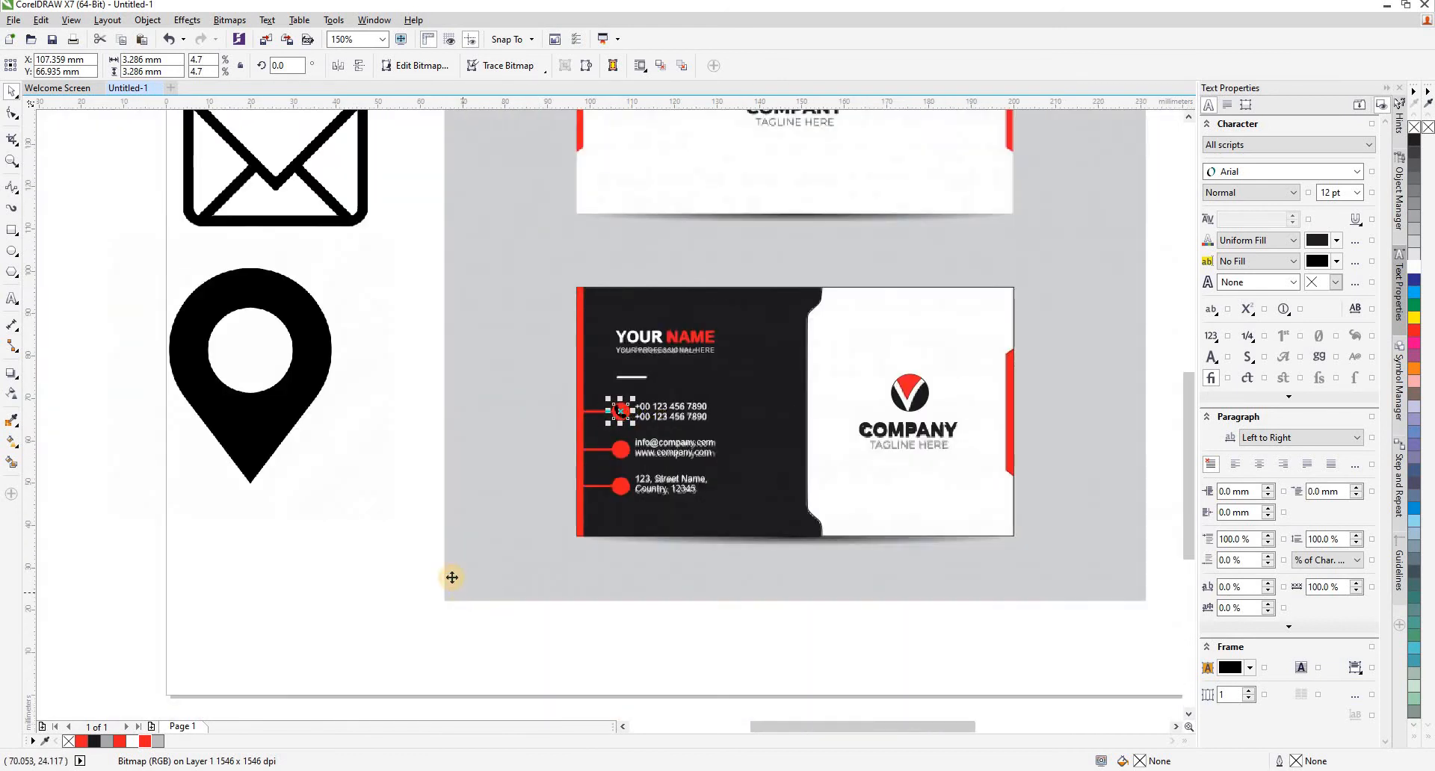
{"action": "scroll", "coordinate": [452, 577], "scroll_direction": "down", "scroll_amount": 2}
{"action": "left_click_drag", "start_coordinate": [372, 368], "coordinate": [561, 536]}
{"action": "scroll", "coordinate": [561, 536], "scroll_direction": "up", "scroll_amount": 3}
{"action": "left_click_drag", "start_coordinate": [883, 275], "coordinate": [374, 351]}
{"action": "scroll", "coordinate": [374, 351], "scroll_direction": "up", "scroll_amount": 1}
{"action": "left_click_drag", "start_coordinate": [515, 272], "coordinate": [413, 338]}
{"action": "scroll", "coordinate": [411, 339], "scroll_direction": "up", "scroll_amount": 1}
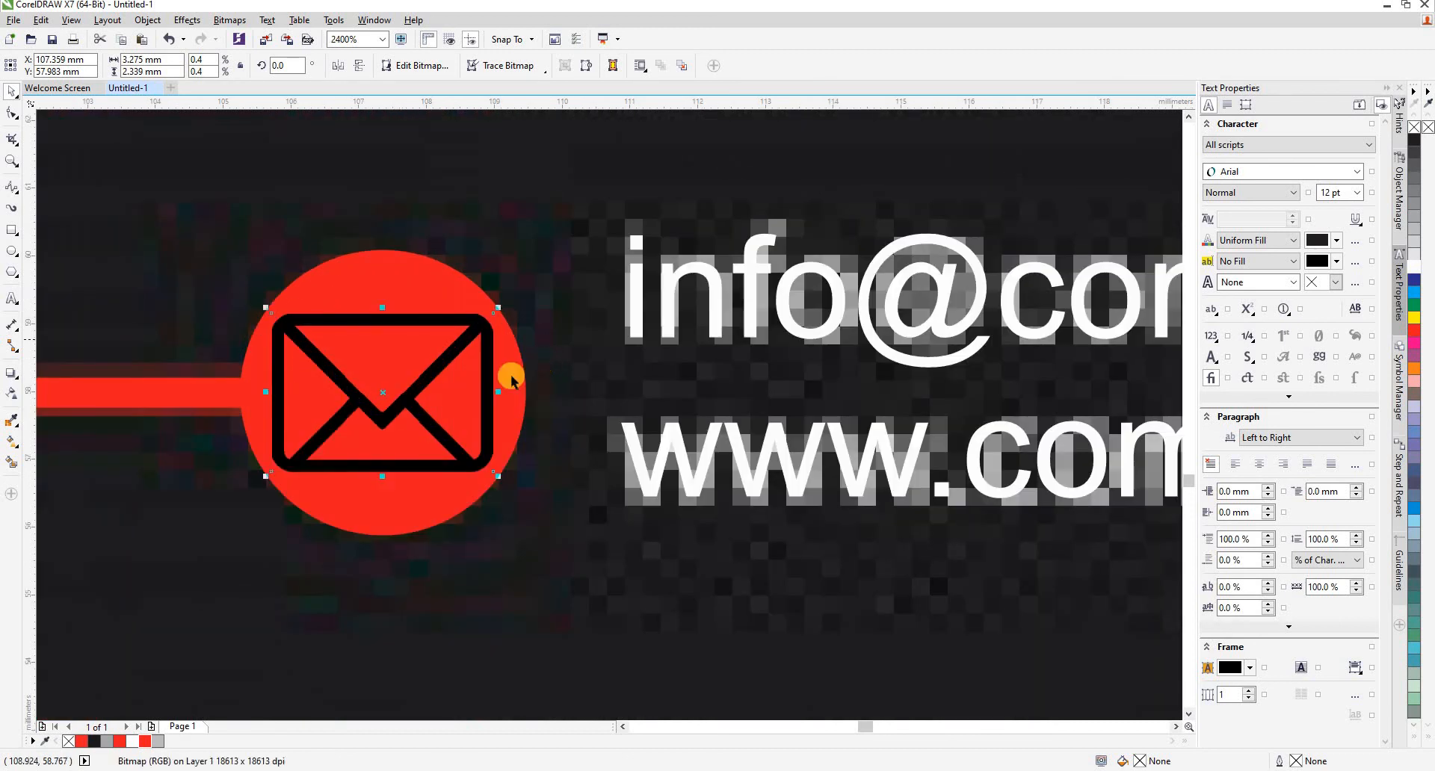
- Scale the location pin down to about 4.5 mm and centre it on the red badge beside the street address
{"action": "scroll", "coordinate": [512, 374], "scroll_direction": "down", "scroll_amount": 4}
{"action": "left_click_drag", "start_coordinate": [177, 283], "coordinate": [602, 463]}
{"action": "scroll", "coordinate": [740, 256], "scroll_direction": "up", "scroll_amount": 1}
{"action": "left_click_drag", "start_coordinate": [741, 260], "coordinate": [792, 514]}
{"action": "scroll", "coordinate": [472, 537], "scroll_direction": "up", "scroll_amount": 1}
{"action": "left_click_drag", "start_coordinate": [431, 560], "coordinate": [219, 278]}
{"action": "left_click_drag", "start_coordinate": [315, 182], "coordinate": [359, 231]}
{"action": "scroll", "coordinate": [178, 256], "scroll_direction": "up", "scroll_amount": 1}
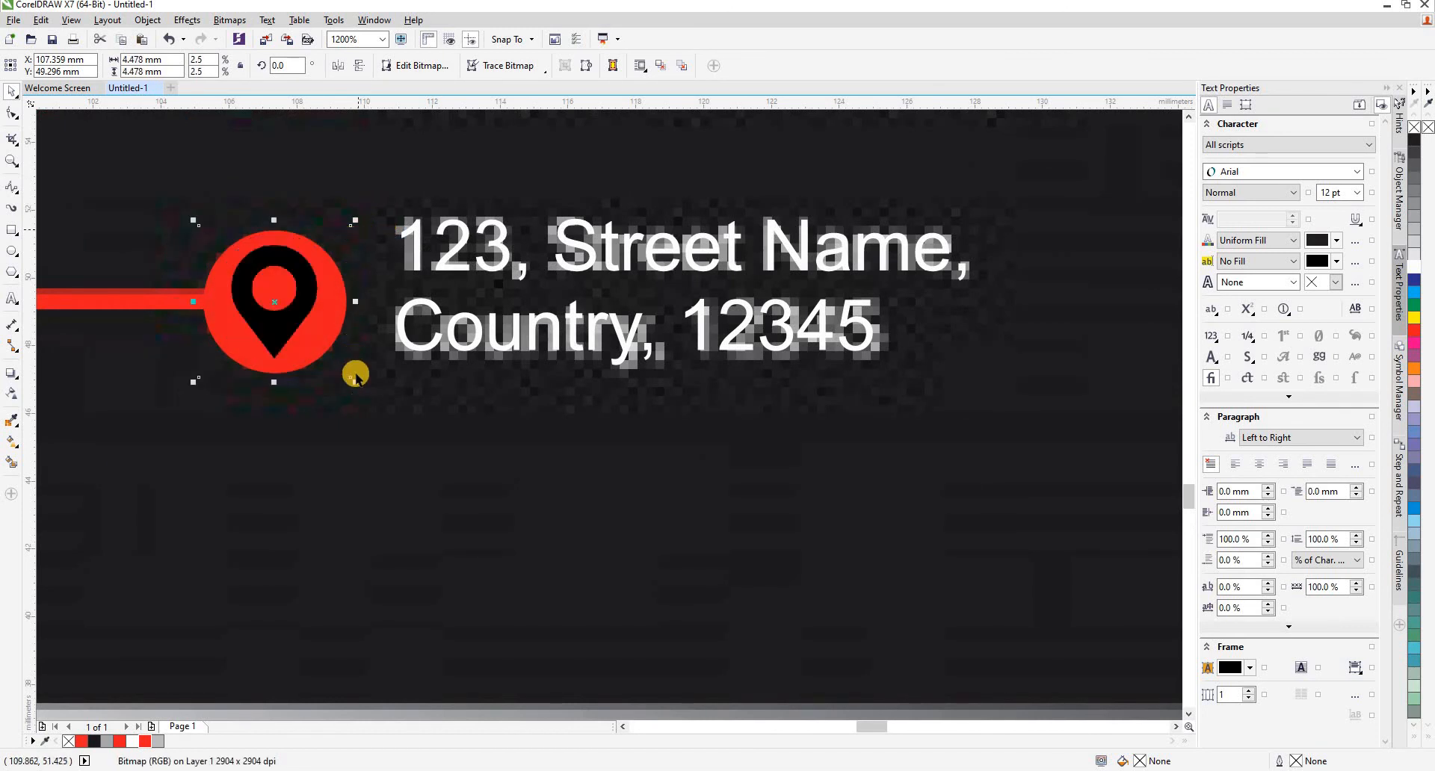
{"action": "scroll", "coordinate": [384, 458], "scroll_direction": "down", "scroll_amount": 3}
{"action": "left_click", "coordinate": [489, 542]}
- Copy the lower card's outline rectangle and red side tab onto the upper card, aligned with its edges
{"action": "scroll", "coordinate": [487, 536], "scroll_direction": "down", "scroll_amount": 1}
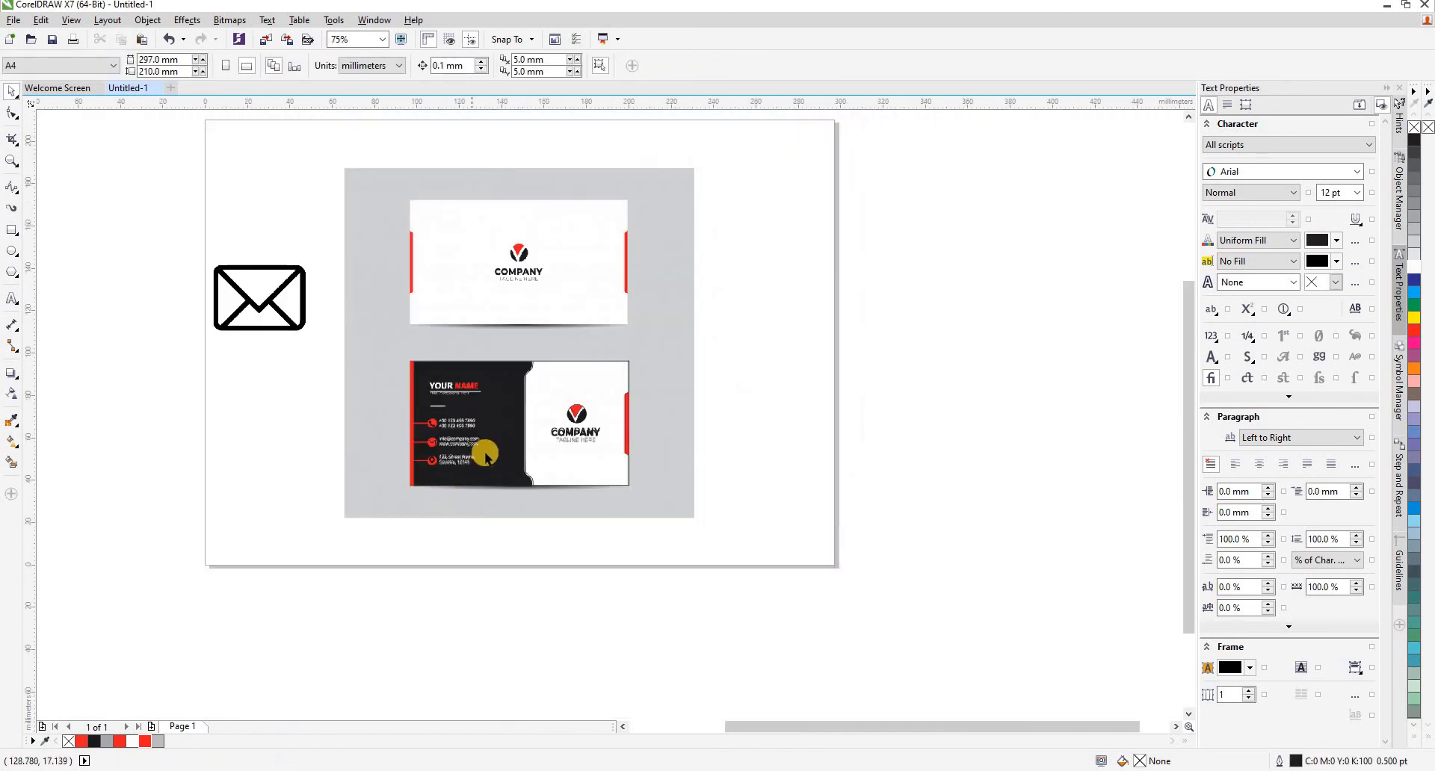
{"action": "scroll", "coordinate": [522, 221], "scroll_direction": "up", "scroll_amount": 1}
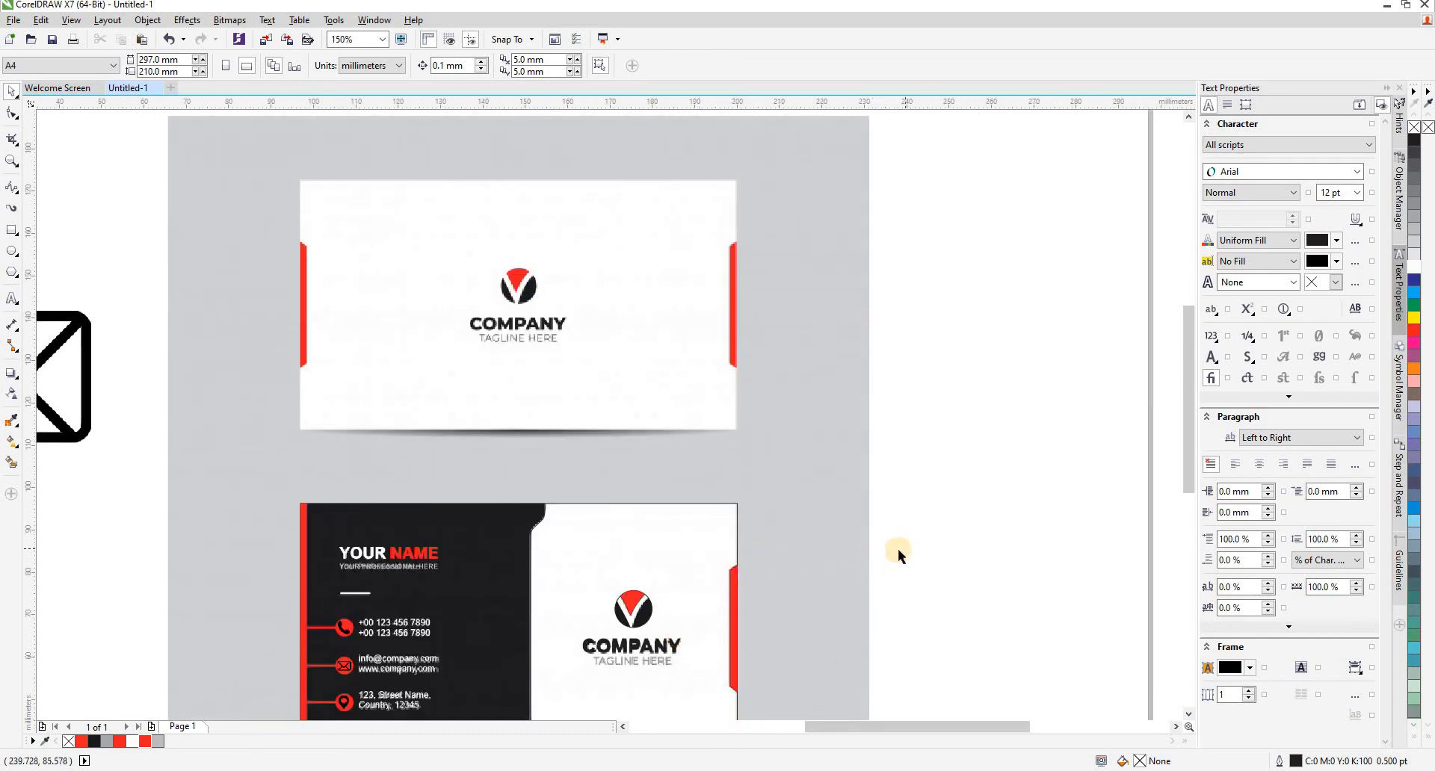
{"action": "left_click", "coordinate": [733, 579]}
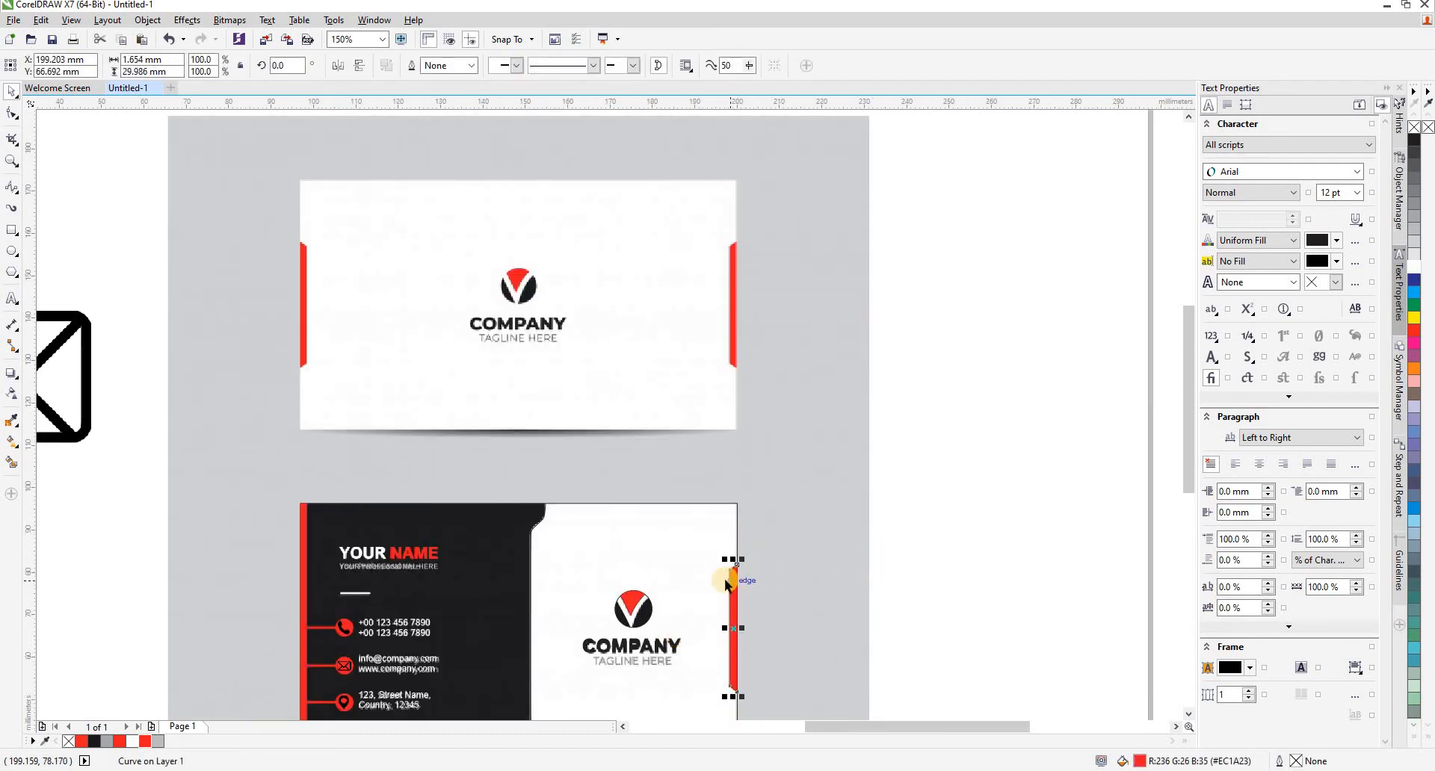
{"action": "left_click", "coordinate": [736, 503], "text": "shift"}
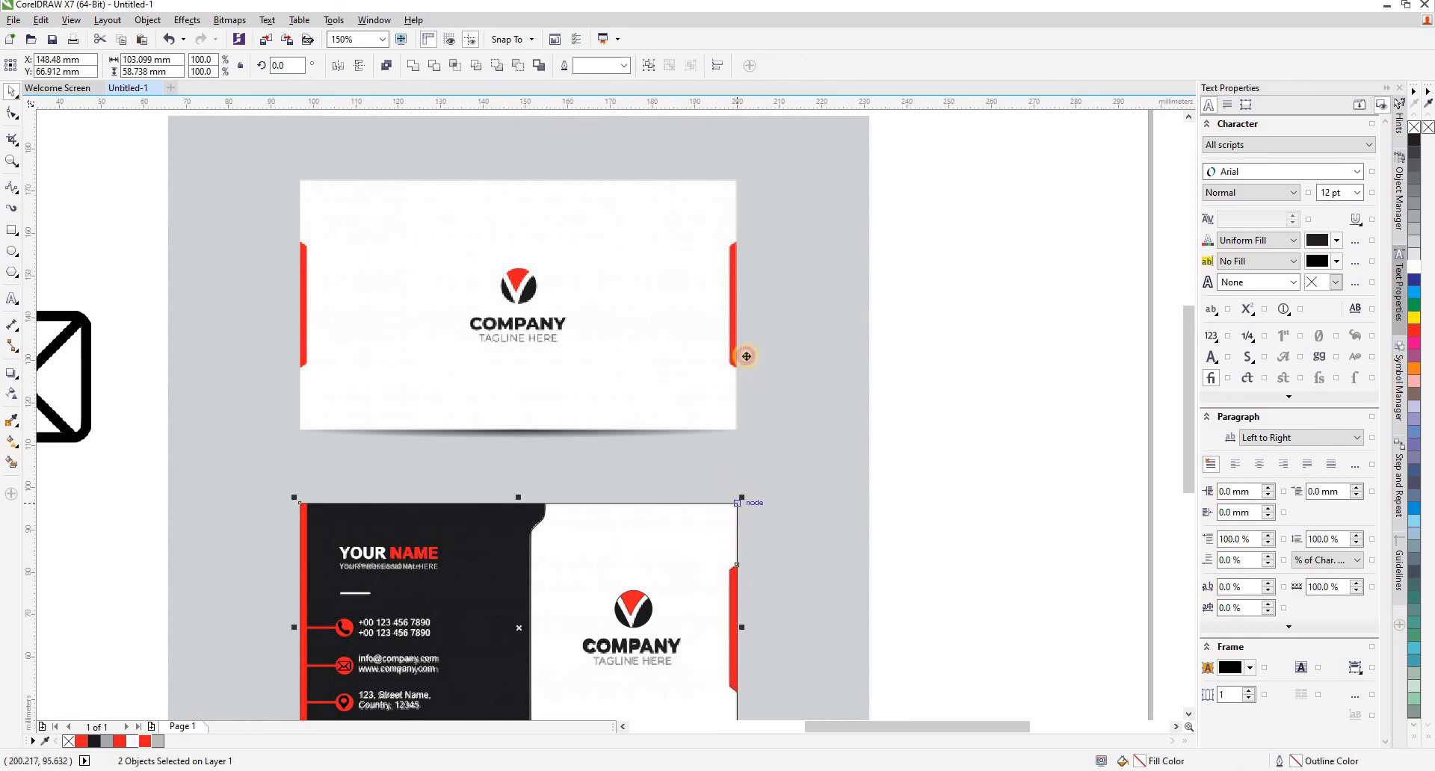
{"action": "left_click_drag", "start_coordinate": [746, 357], "coordinate": [736, 179]}
{"action": "left_click", "coordinate": [936, 253]}
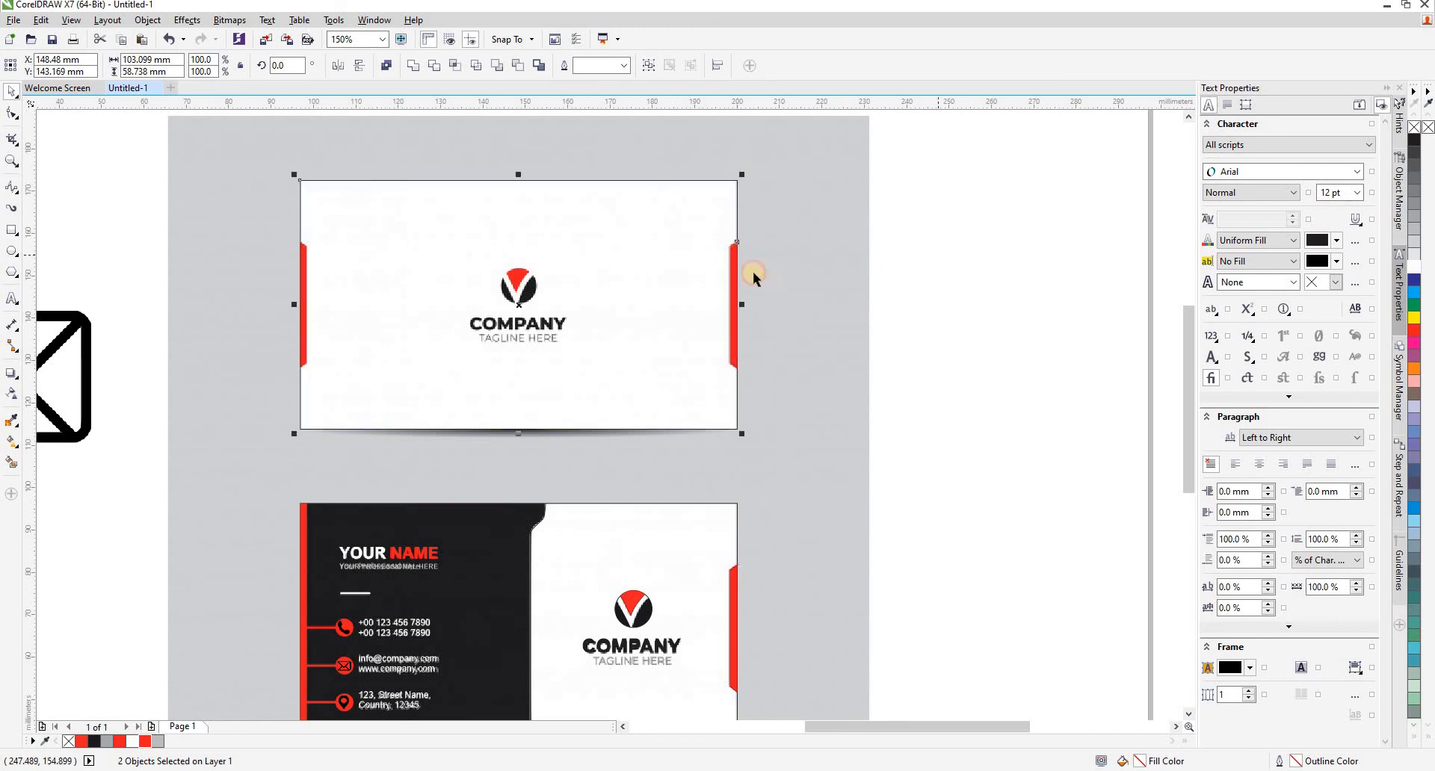
- Copy the upper card's red side tab, rotated 180 degrees, onto the card's left edge
{"action": "left_click_drag", "start_coordinate": [730, 265], "coordinate": [342, 272]}
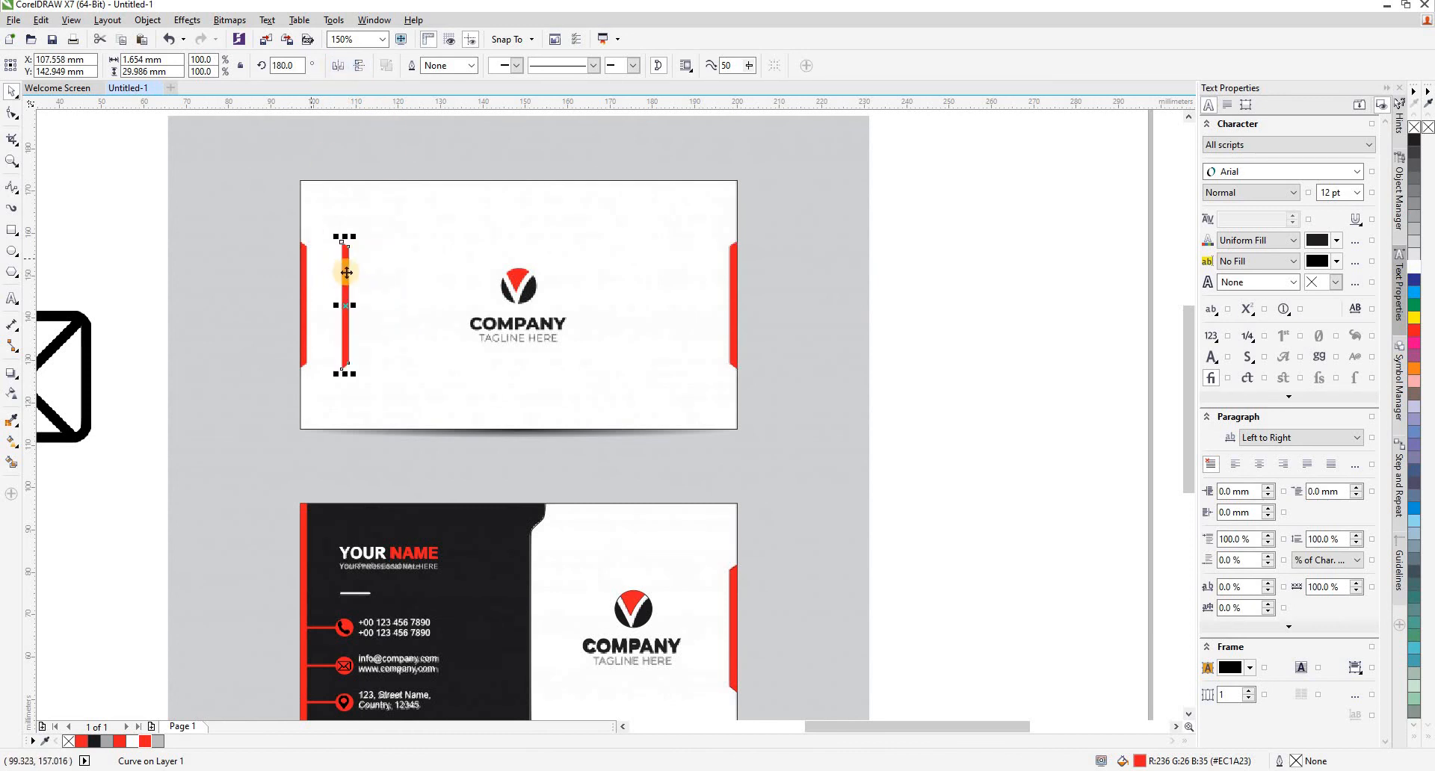
{"action": "scroll", "coordinate": [345, 273], "scroll_direction": "up", "scroll_amount": 1}
{"action": "left_click_drag", "start_coordinate": [346, 273], "coordinate": [263, 273]}
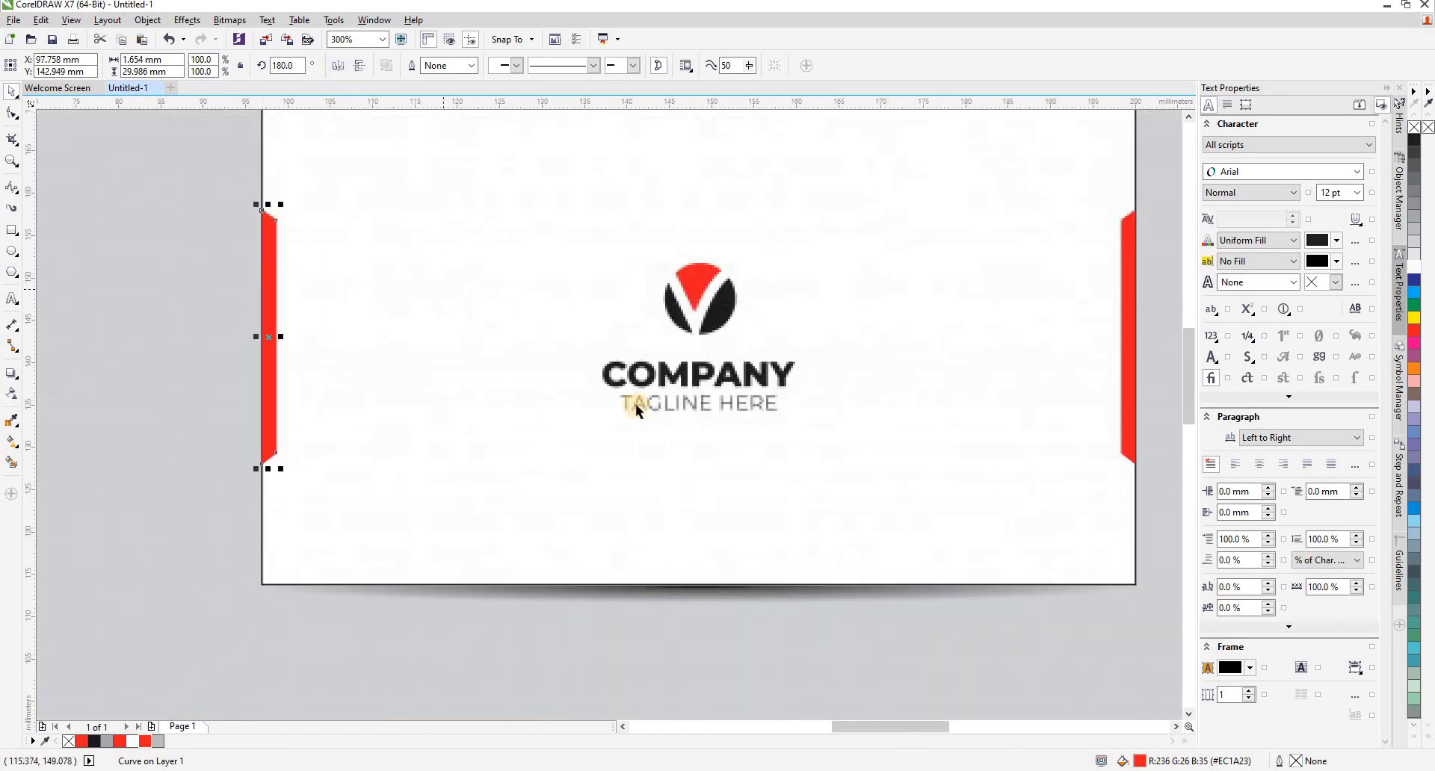
{"action": "scroll", "coordinate": [636, 404], "scroll_direction": "down", "scroll_amount": 2}
{"action": "scroll", "coordinate": [910, 473], "scroll_direction": "up", "scroll_amount": 1}
- Copy the logo with its COMPANY and TAGLINE HERE text from the lower card onto the centre of the upper card
{"action": "left_click_drag", "start_coordinate": [908, 467], "coordinate": [551, 582]}
{"action": "right_click", "coordinate": [625, 517]}
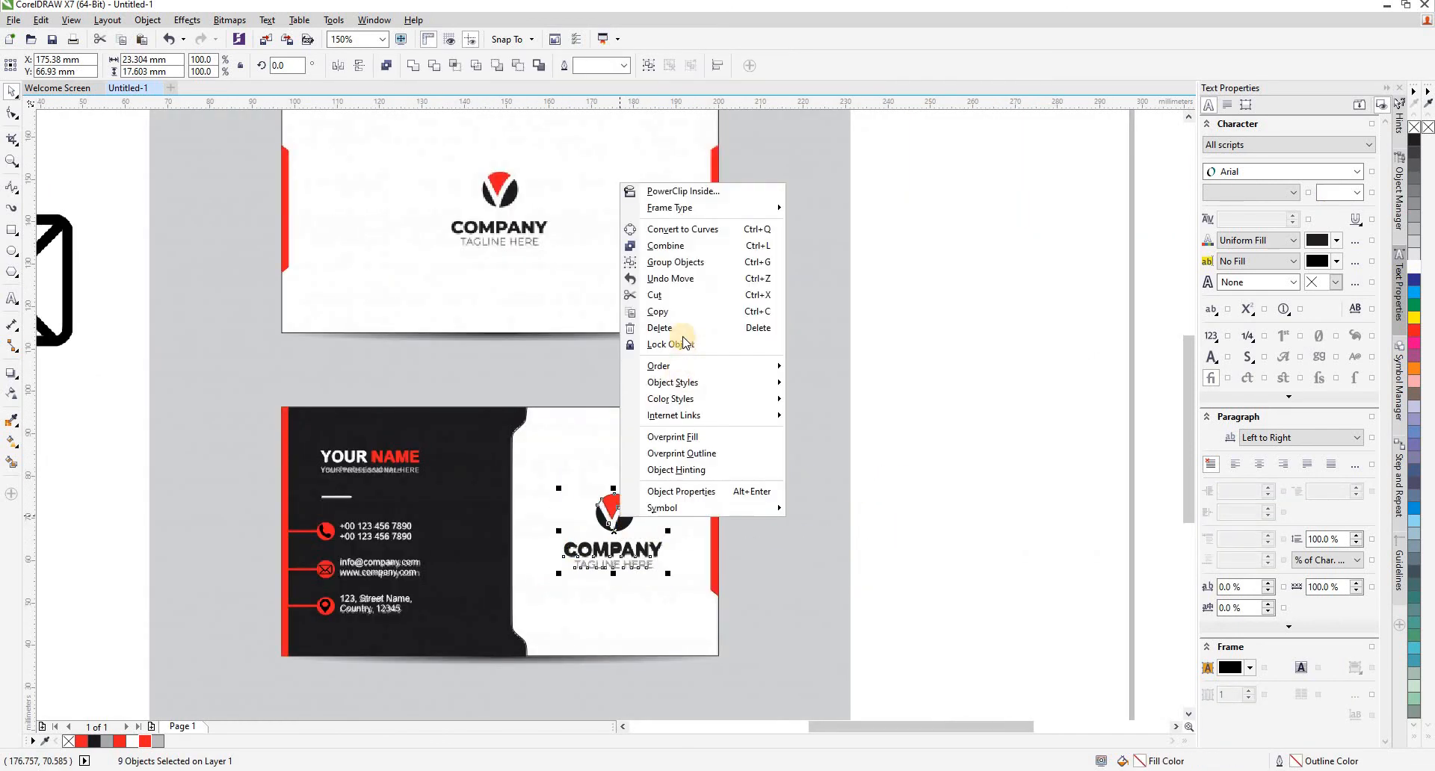
{"action": "left_click", "coordinate": [921, 461]}
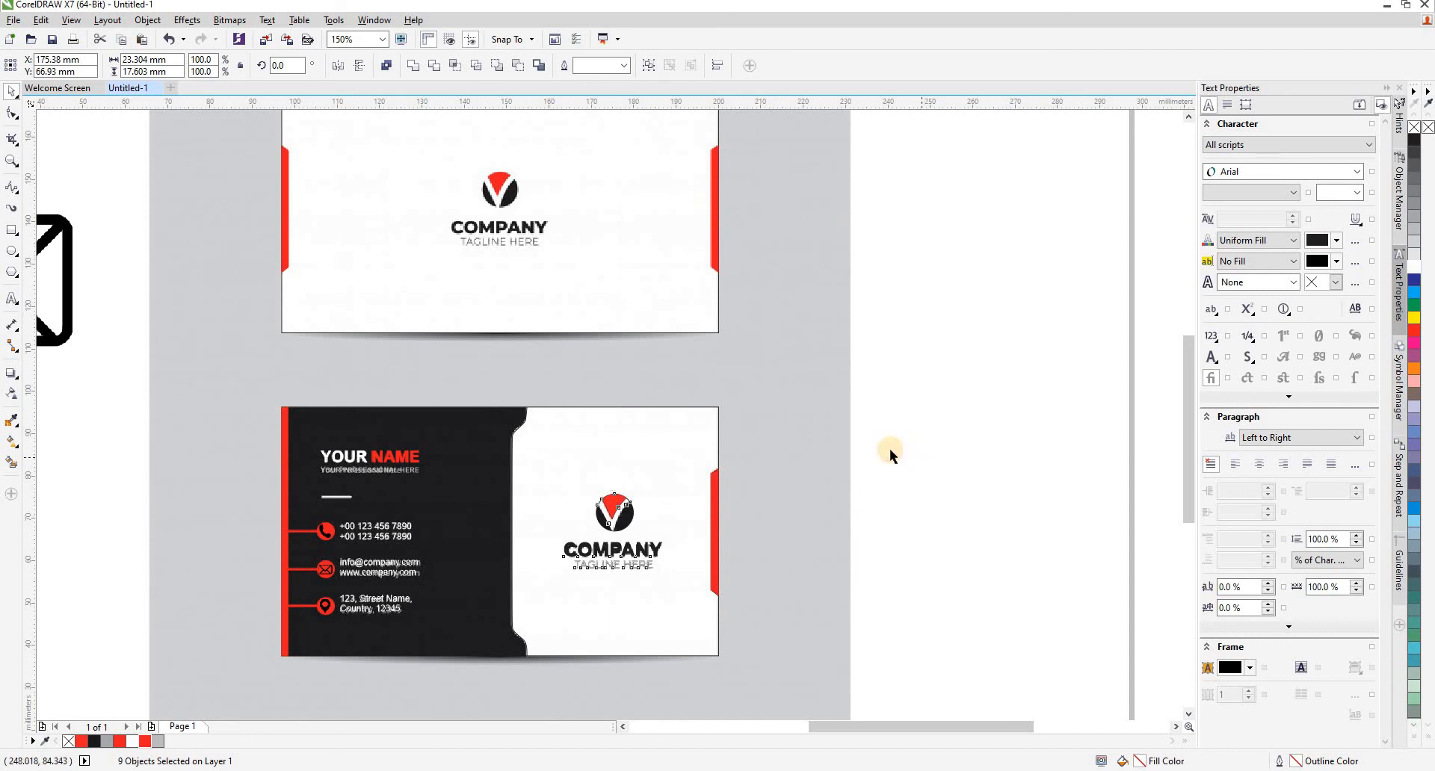
{"action": "left_click", "coordinate": [889, 449]}
{"action": "right_click", "coordinate": [919, 333]}
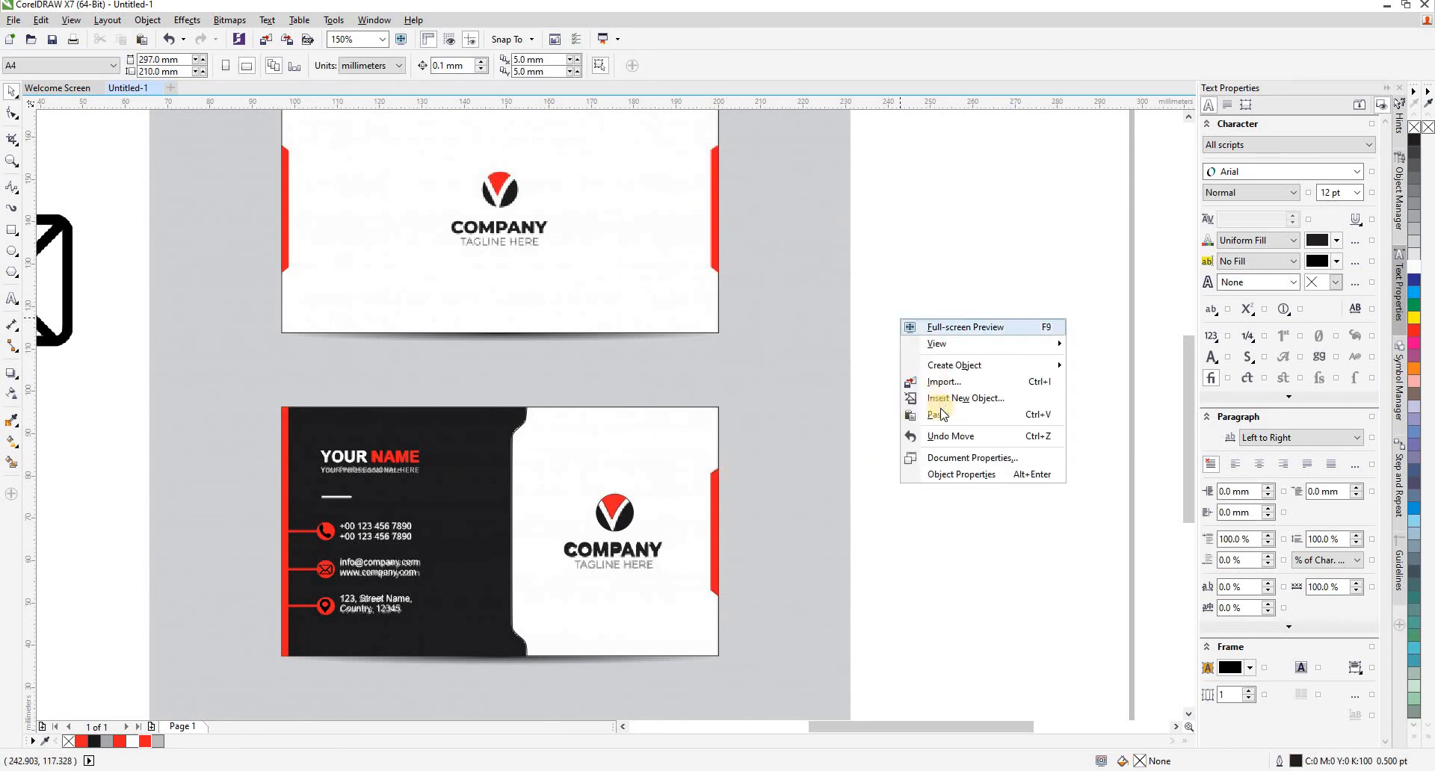
{"action": "left_click", "coordinate": [943, 363]}
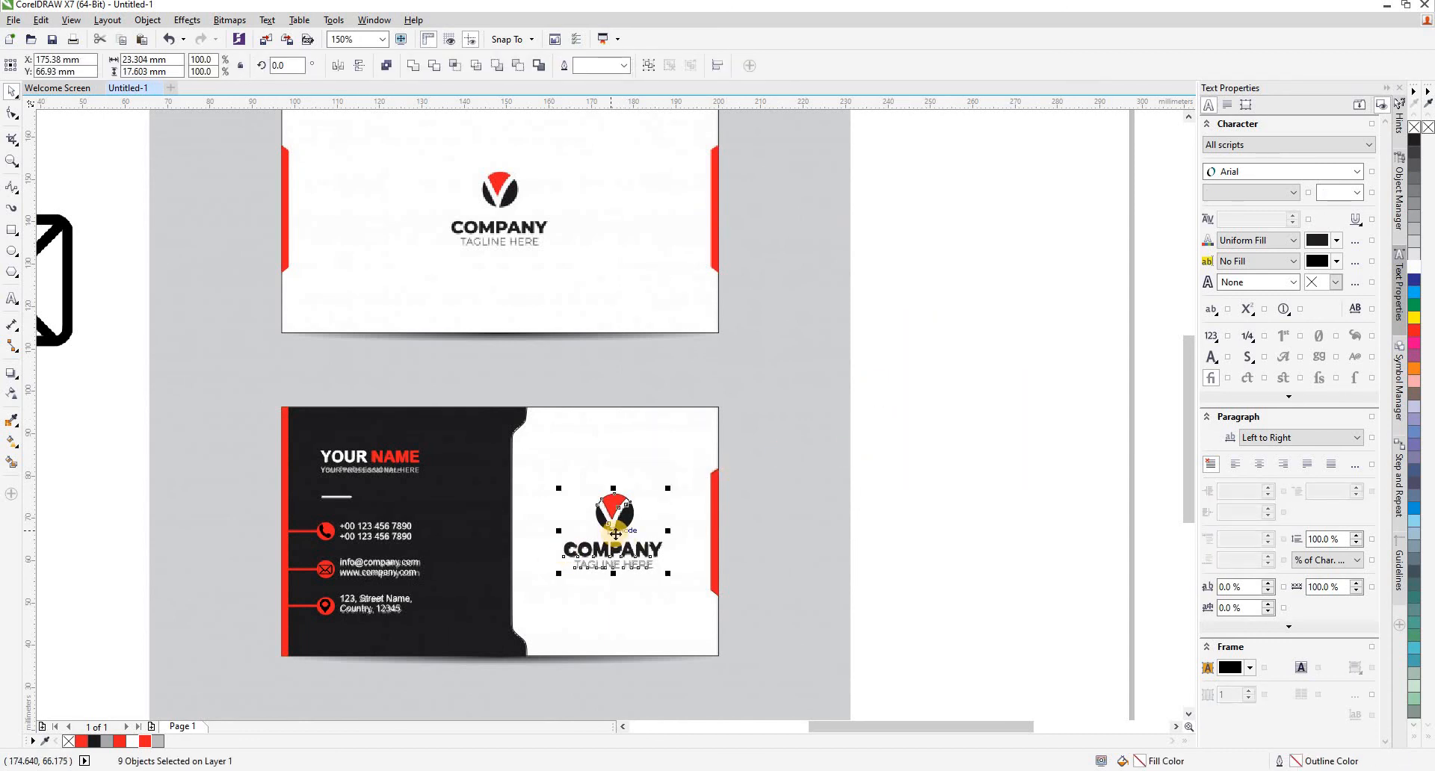
{"action": "left_click_drag", "start_coordinate": [615, 534], "coordinate": [502, 209]}
- Delete the reference image behind the two cards
{"action": "scroll", "coordinate": [679, 375], "scroll_direction": "down", "scroll_amount": 2}
{"action": "left_click", "coordinate": [692, 361]}
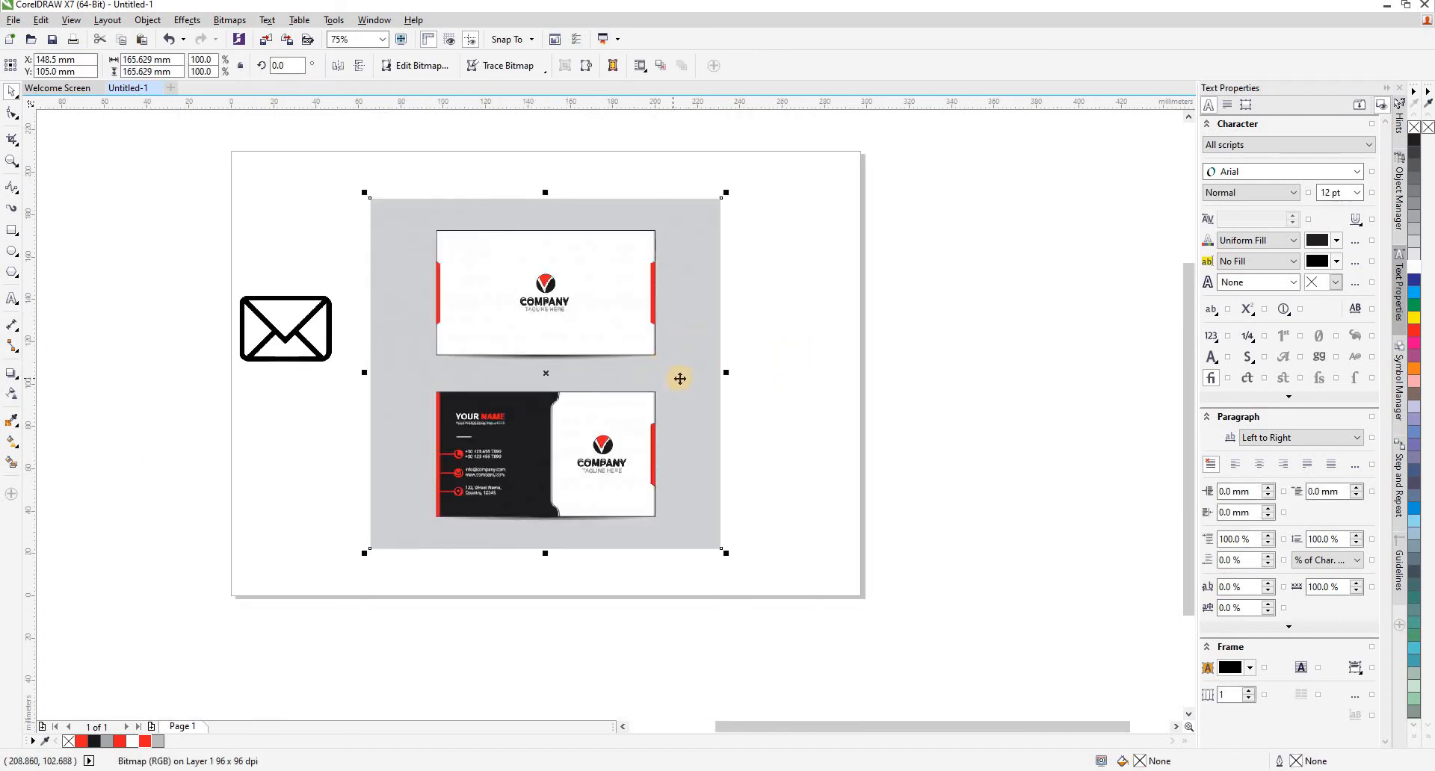
{"action": "key", "text": "Delete"}
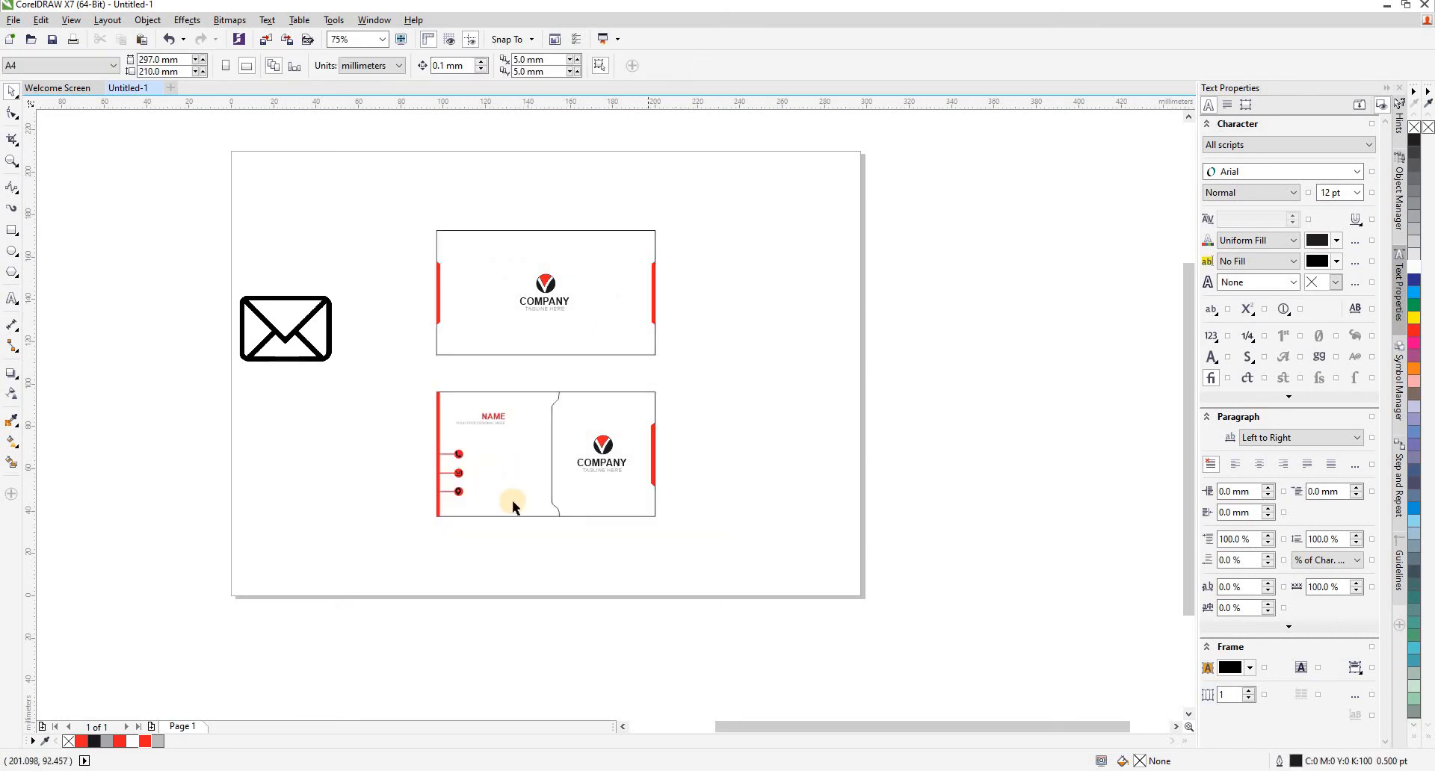
{"action": "scroll", "coordinate": [555, 464], "scroll_direction": "up", "scroll_amount": 2}
{"action": "scroll", "coordinate": [516, 409], "scroll_direction": "down", "scroll_amount": 2}
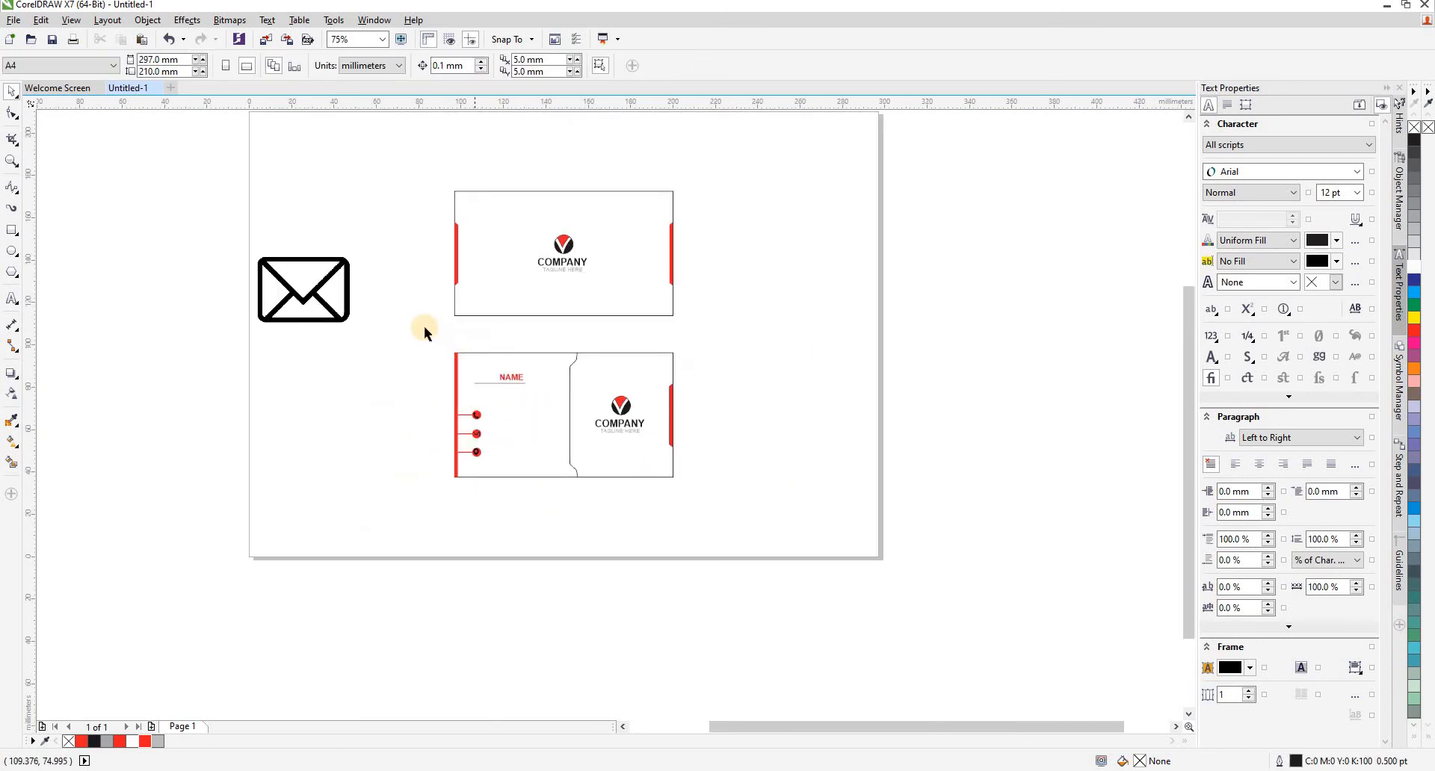
- Cut the red strip, name text, contact lines and icon badges from the lower card's left section
{"action": "left_click_drag", "start_coordinate": [566, 491], "coordinate": [570, 493]}
{"action": "scroll", "coordinate": [524, 428], "scroll_direction": "up", "scroll_amount": 2}
{"action": "right_click", "coordinate": [502, 403]}
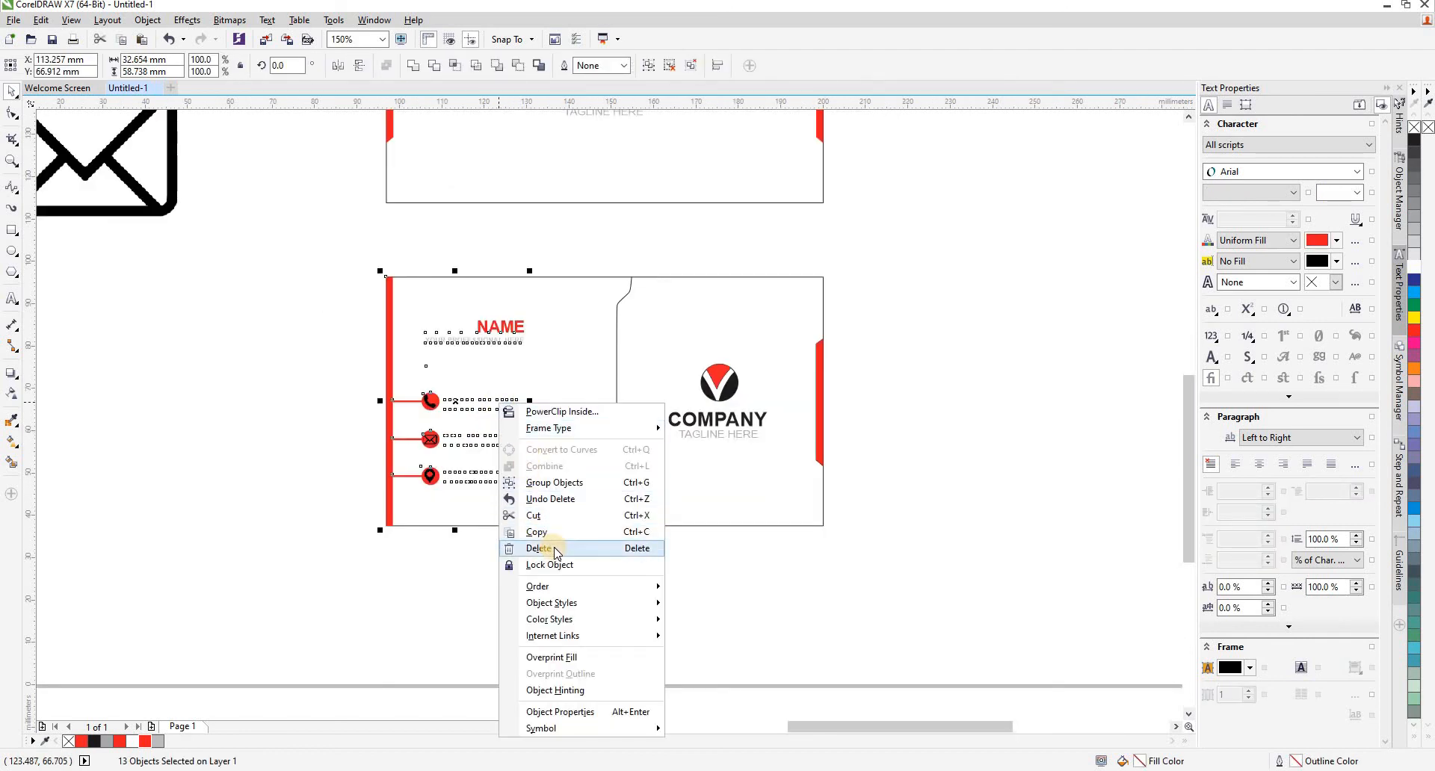
{"action": "left_click", "coordinate": [533, 514]}
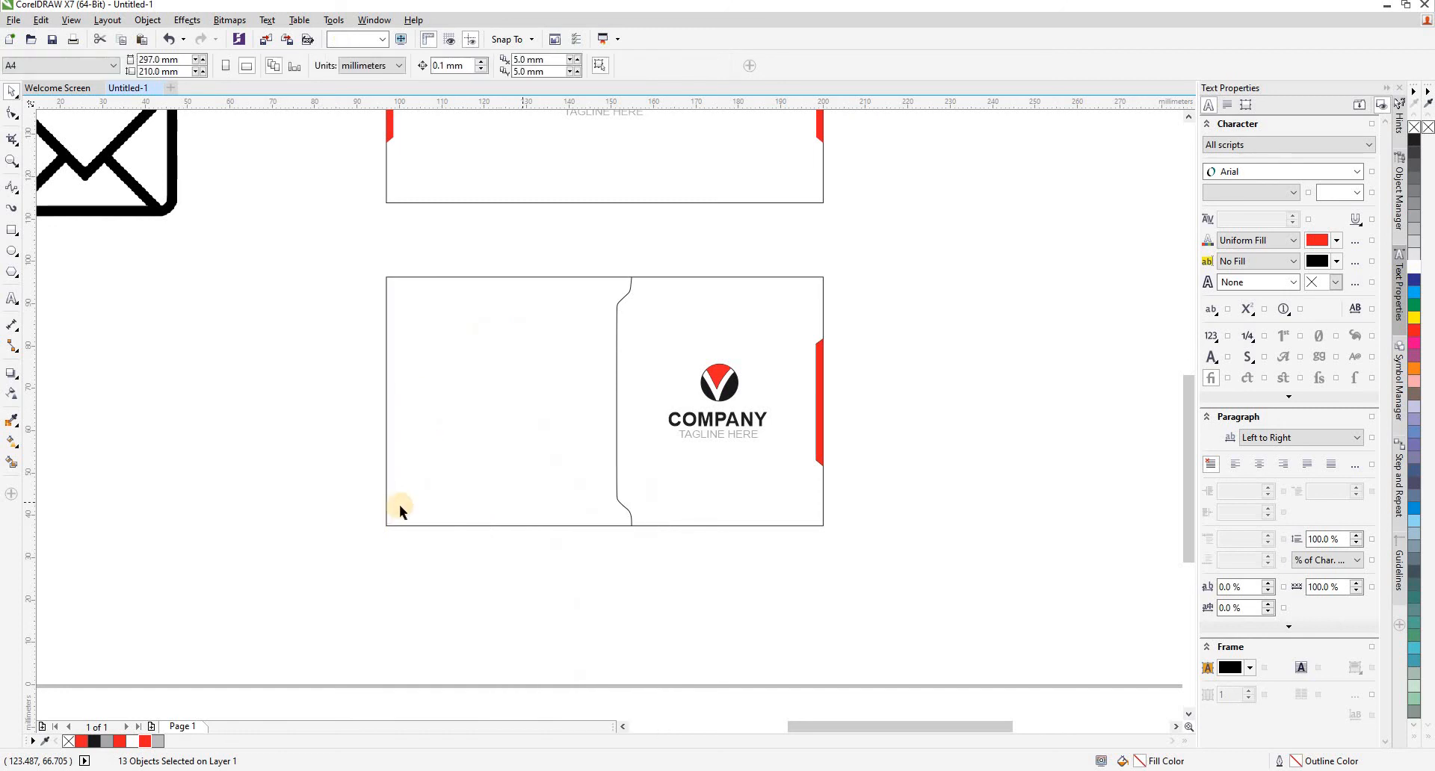
- Smart-fill the lower card's empty left section with near-black #1B1B1D sampled from the logo, without an outline
{"action": "left_click", "coordinate": [15, 463]}
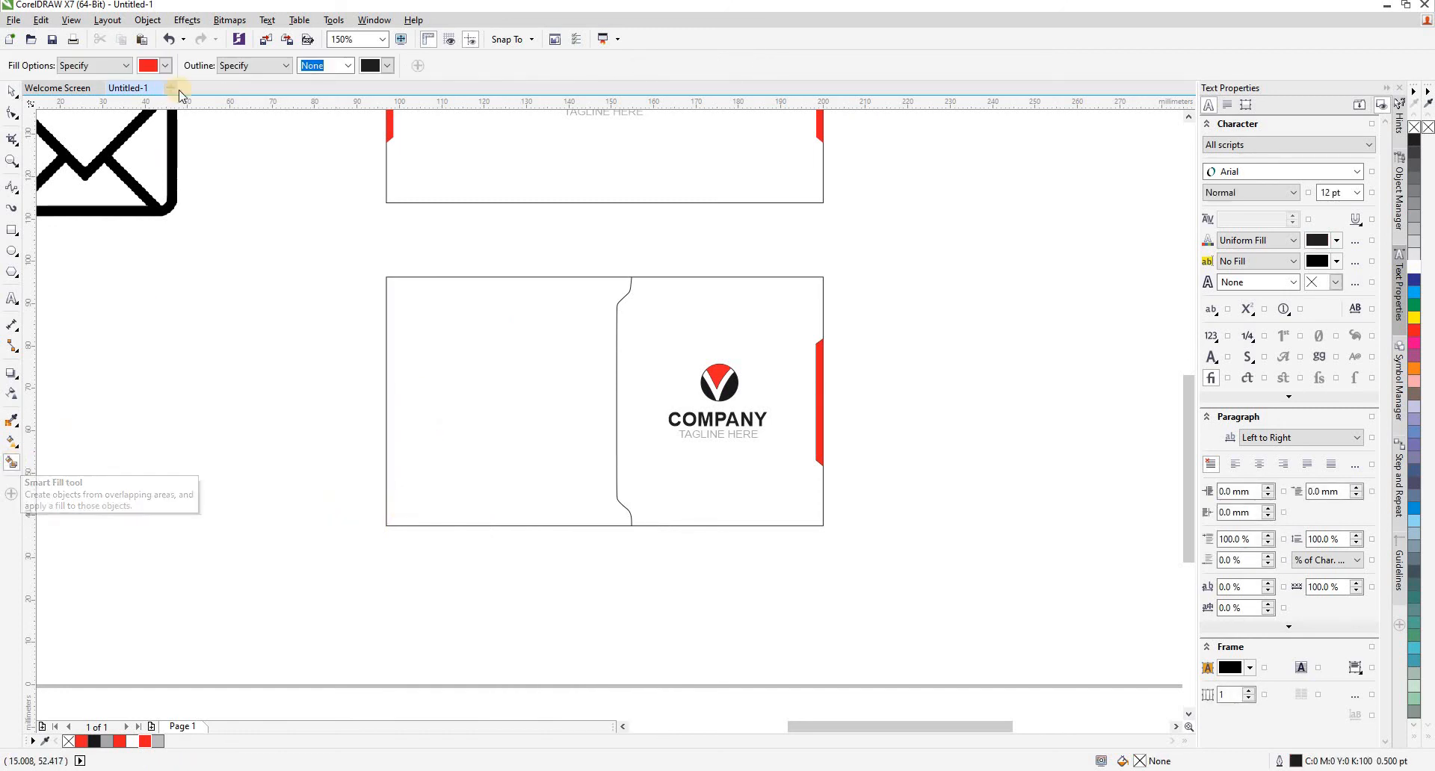
{"action": "left_click", "coordinate": [164, 65]}
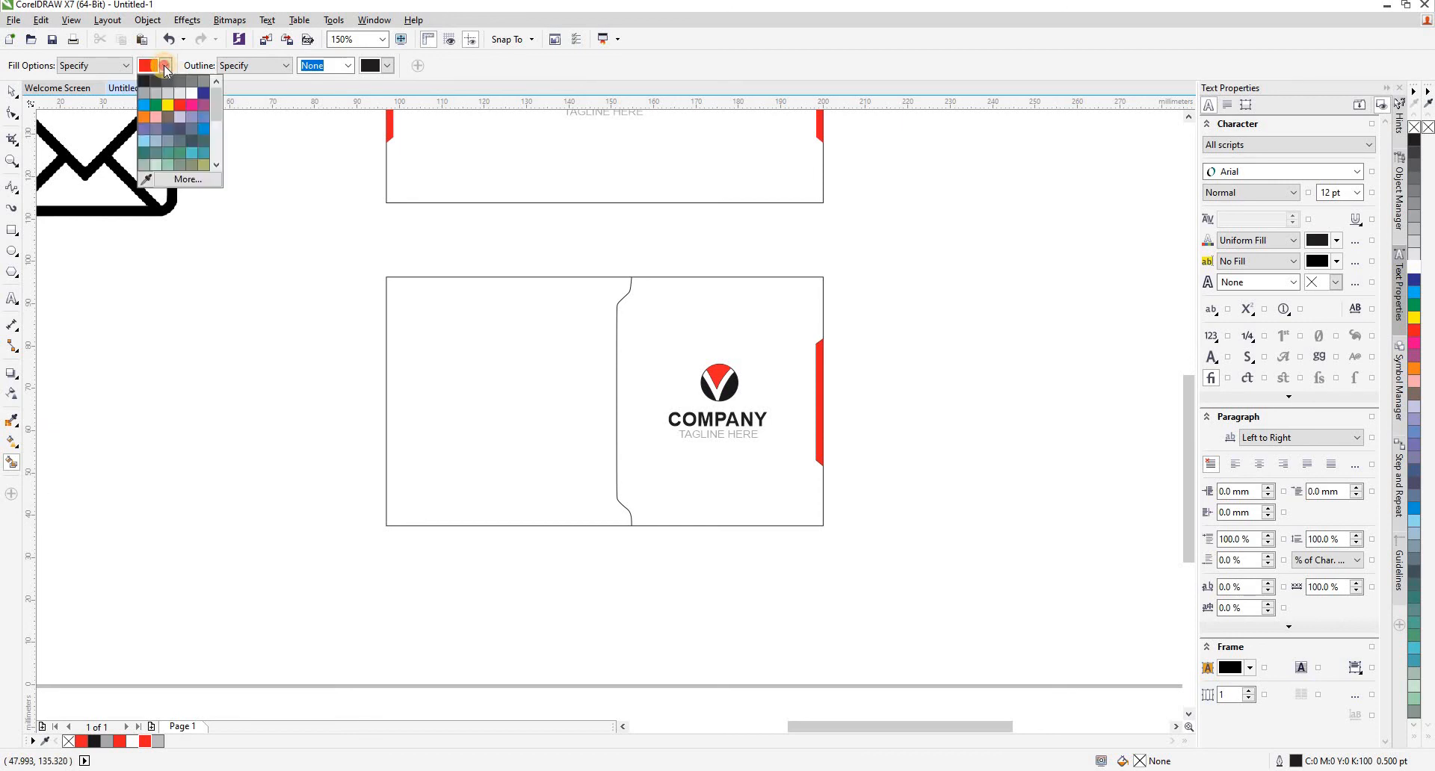
{"action": "left_click", "coordinate": [146, 179]}
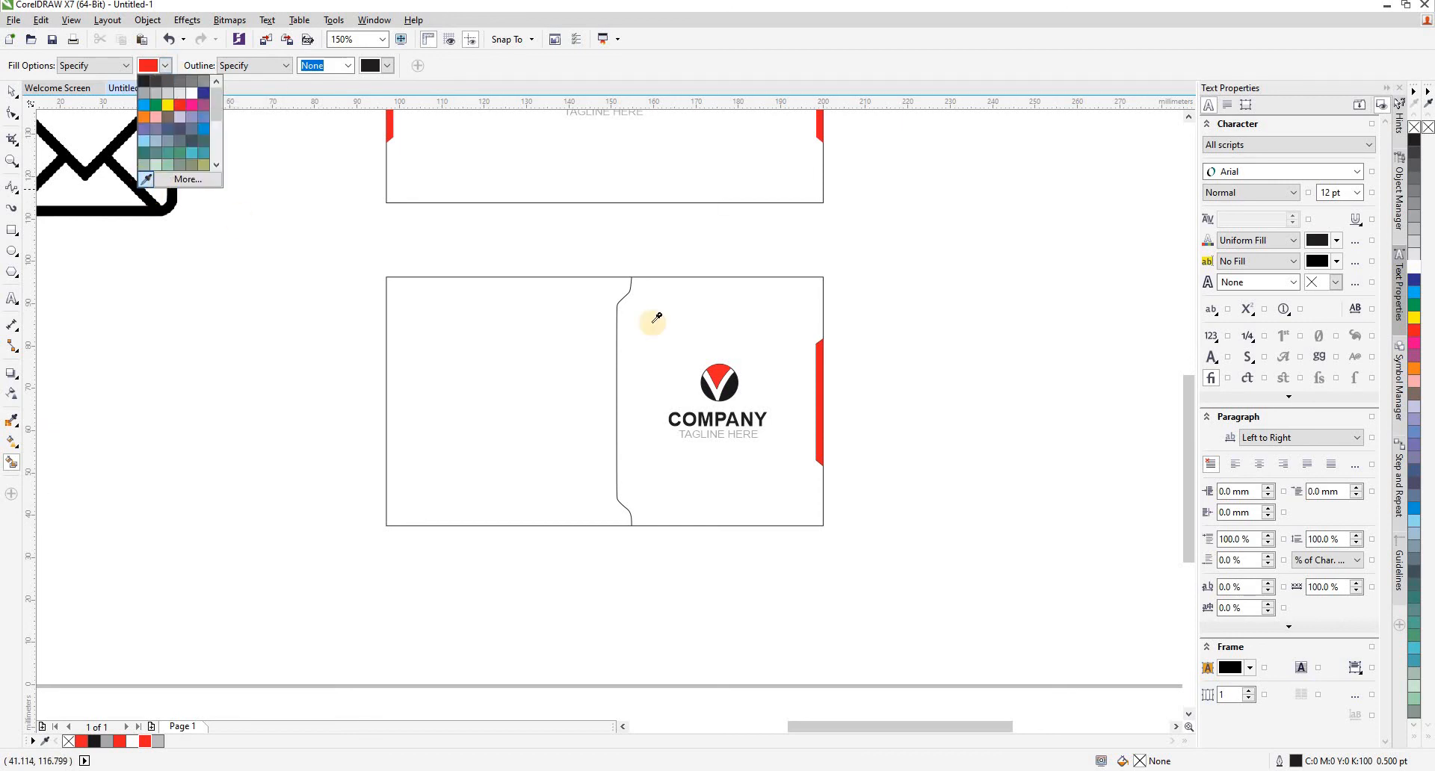
{"action": "left_click", "coordinate": [728, 384]}
{"action": "left_click", "coordinate": [505, 484]}
{"action": "scroll", "coordinate": [505, 484], "scroll_direction": "down", "scroll_amount": 2}
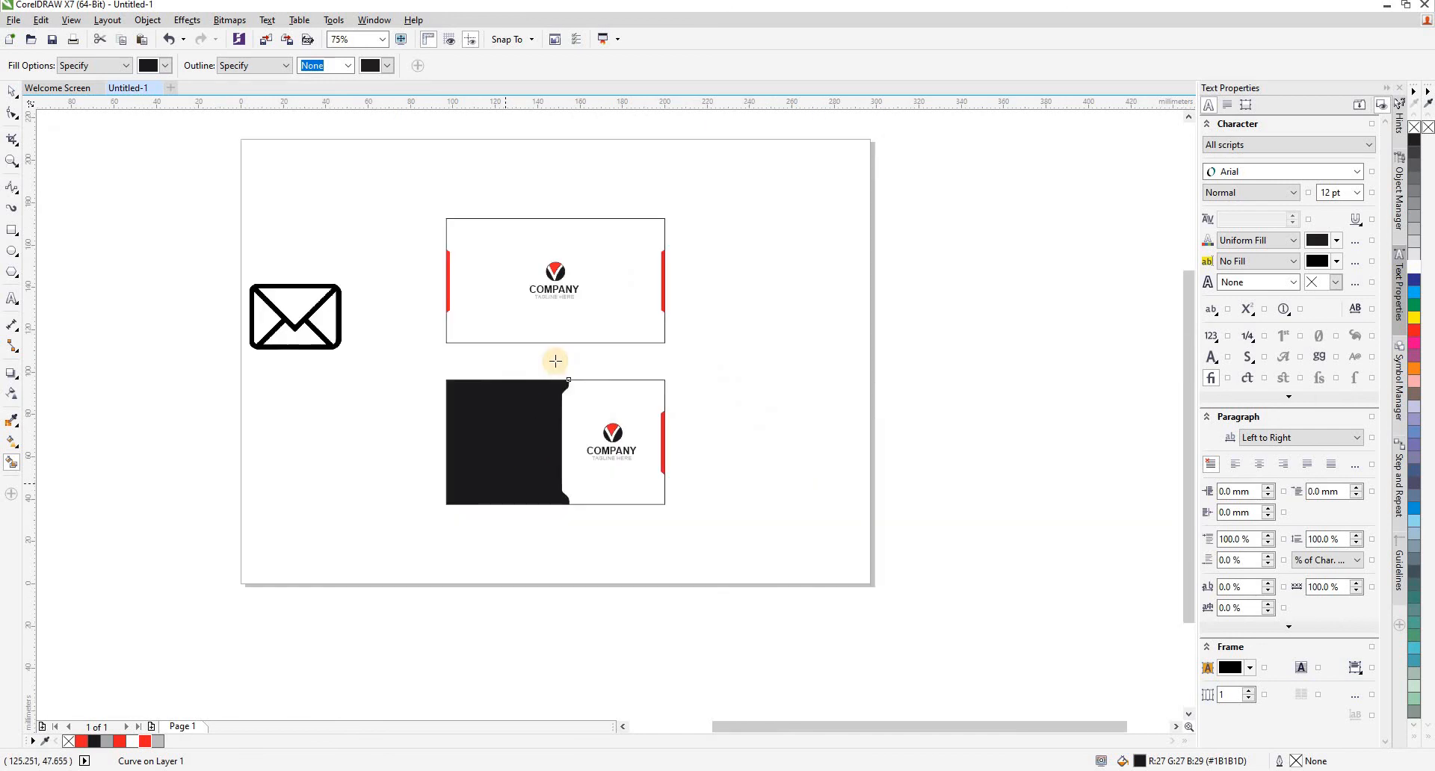
- Paste the cut red strip, name and contact details back on top of the dark section
{"action": "scroll", "coordinate": [540, 359], "scroll_direction": "up", "scroll_amount": 2}
{"action": "key", "text": "space"}
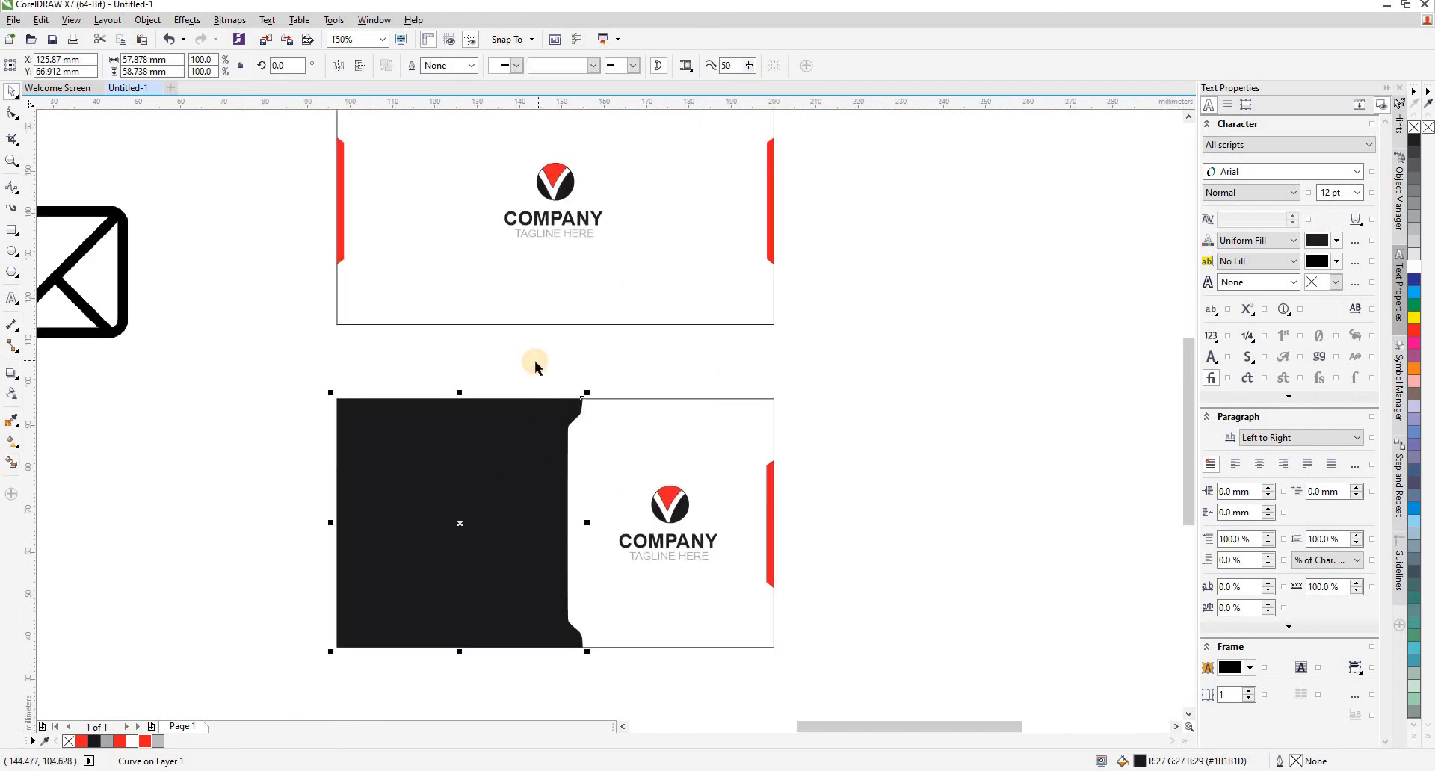
{"action": "left_click", "coordinate": [535, 360]}
{"action": "key", "text": "ctrl+v"}
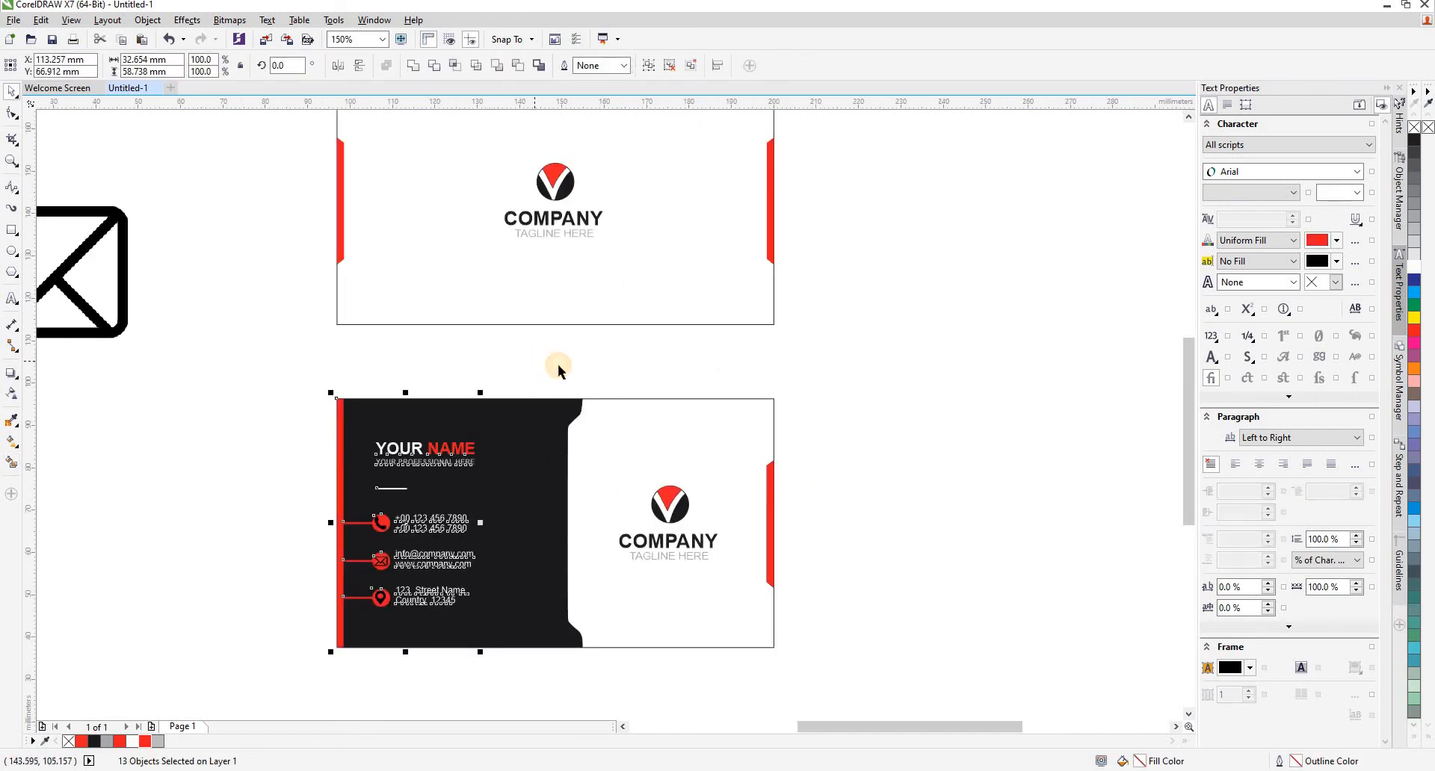
{"action": "left_click", "coordinate": [550, 357]}
- Delete the leftover black envelope icon beside the two cards
{"action": "scroll", "coordinate": [551, 357], "scroll_direction": "down", "scroll_amount": 1}
{"action": "left_click_drag", "start_coordinate": [400, 199], "coordinate": [195, 417]}
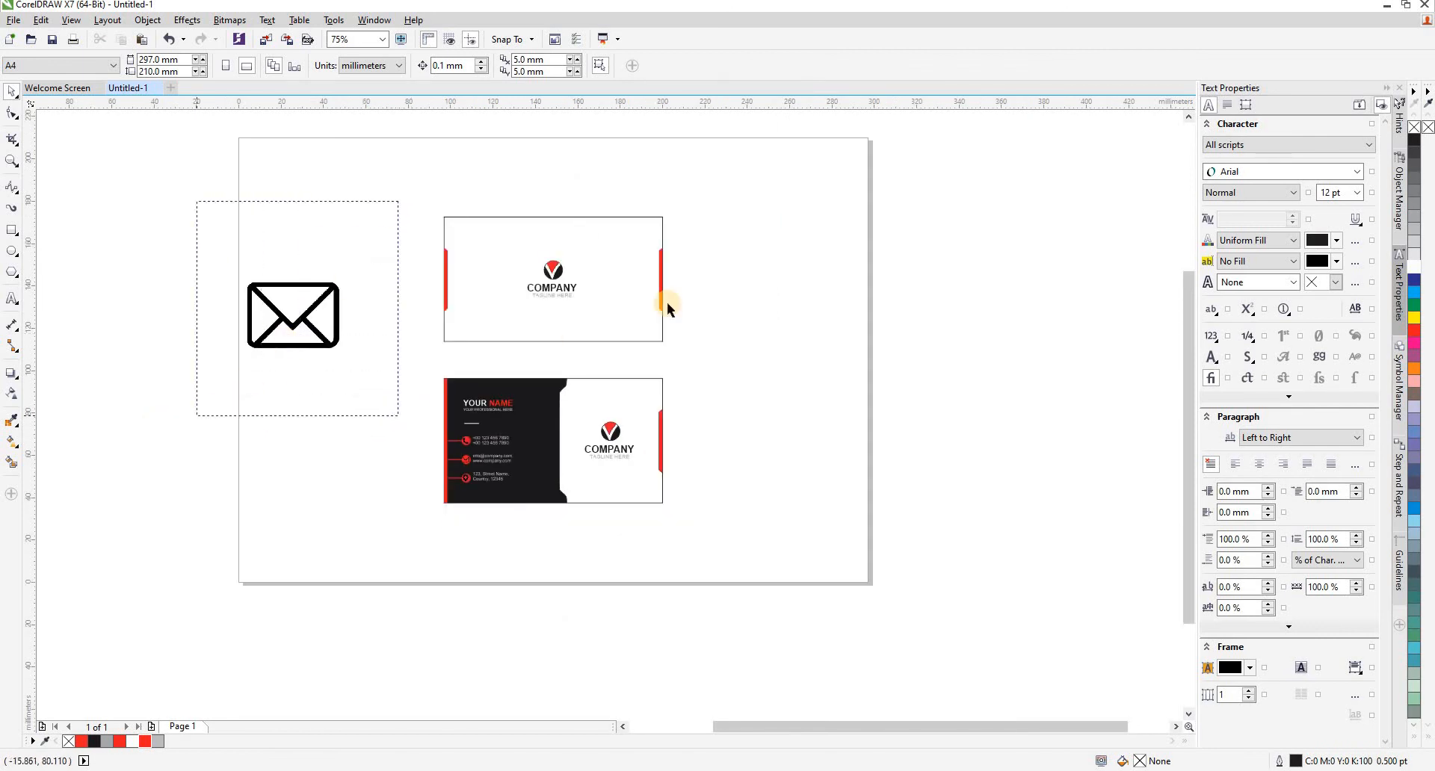
{"action": "key", "text": "Delete"}
- Move the whole upper card straight down about 12 mm, leaving a narrow gap above the lower card
{"action": "left_click_drag", "start_coordinate": [743, 189], "coordinate": [404, 355]}
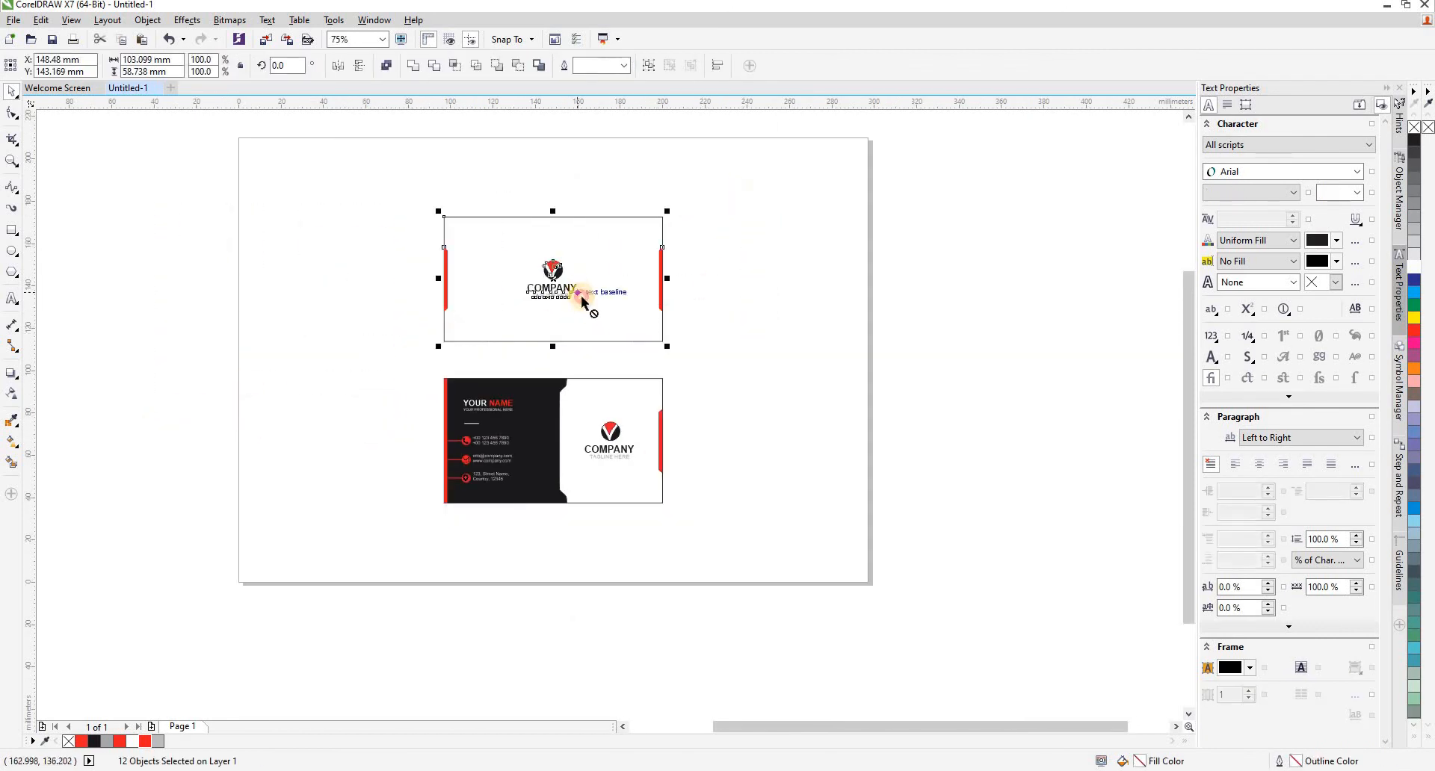
{"action": "left_click_drag", "start_coordinate": [586, 300], "coordinate": [587, 325]}
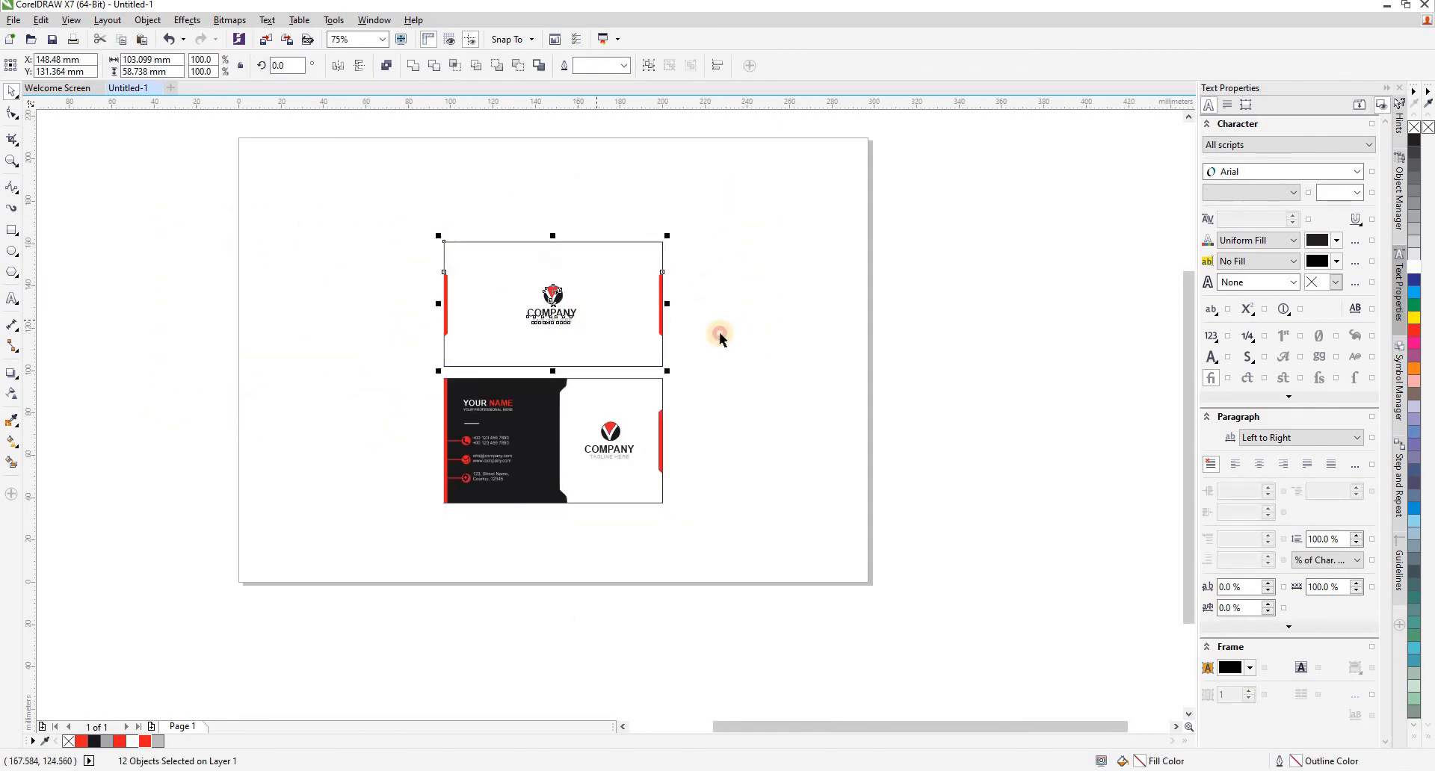
- Group all objects of both cards together and center the group on the page
{"action": "left_click_drag", "start_coordinate": [722, 203], "coordinate": [401, 535]}
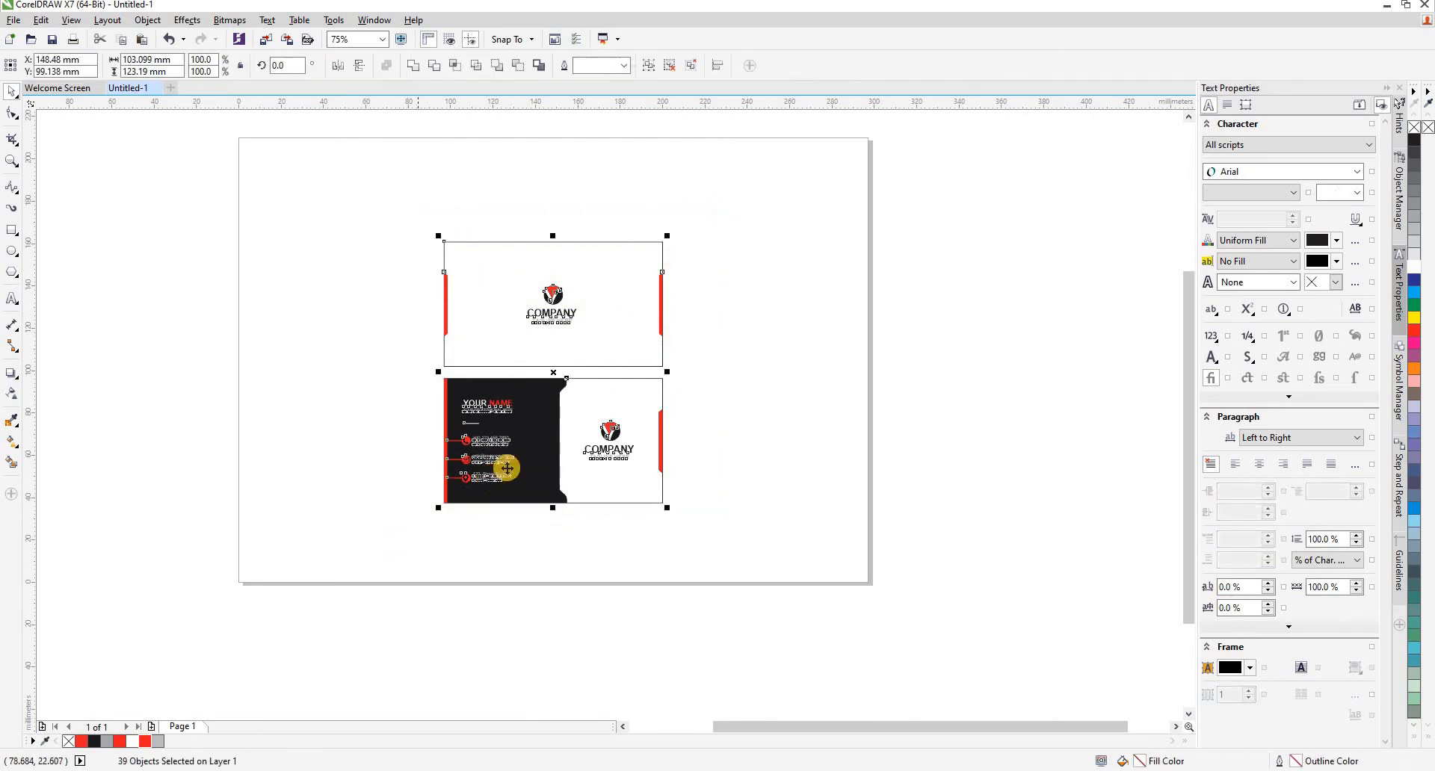
{"action": "key", "text": "ctrl+g"}
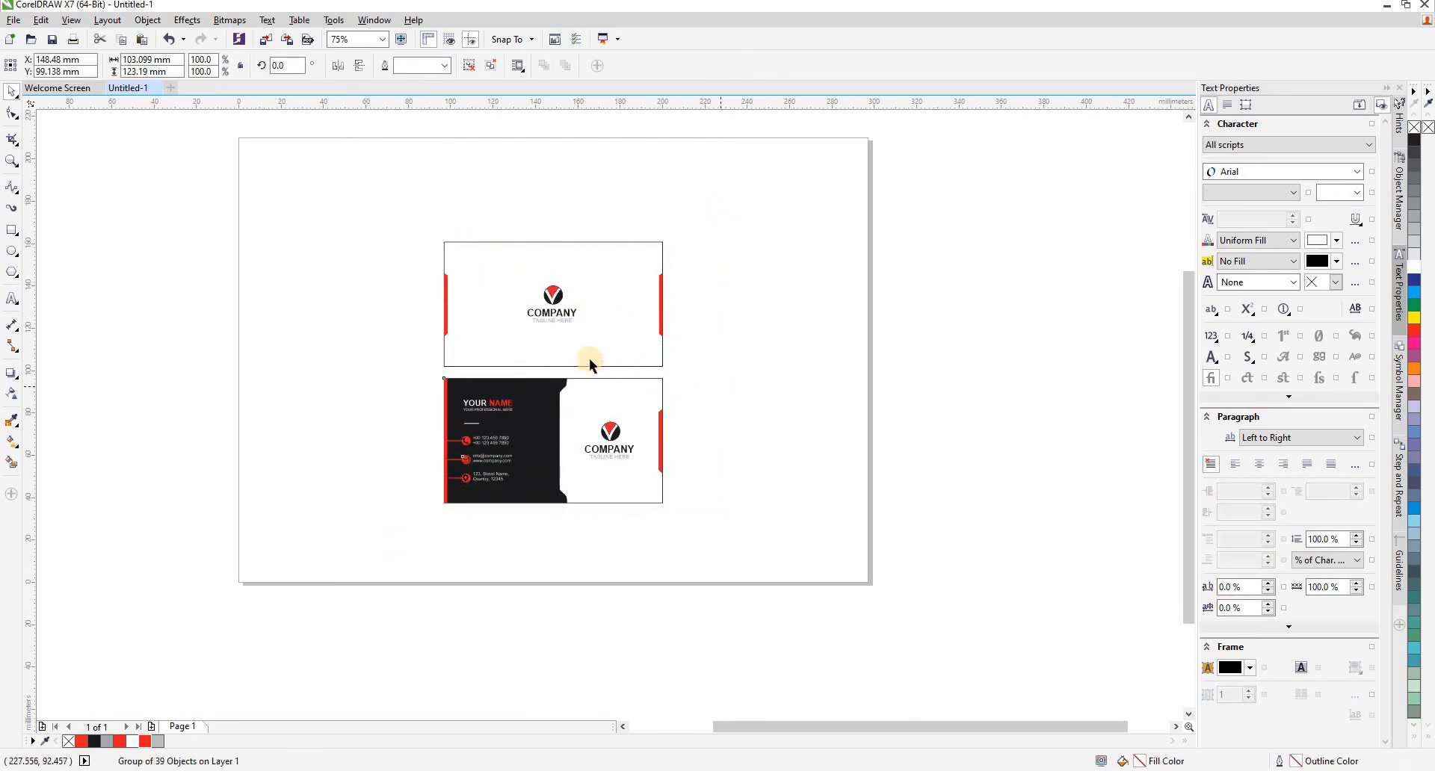
{"action": "left_click", "coordinate": [562, 339]}
{"action": "key", "text": "p"}
{"action": "left_click", "coordinate": [720, 371]}
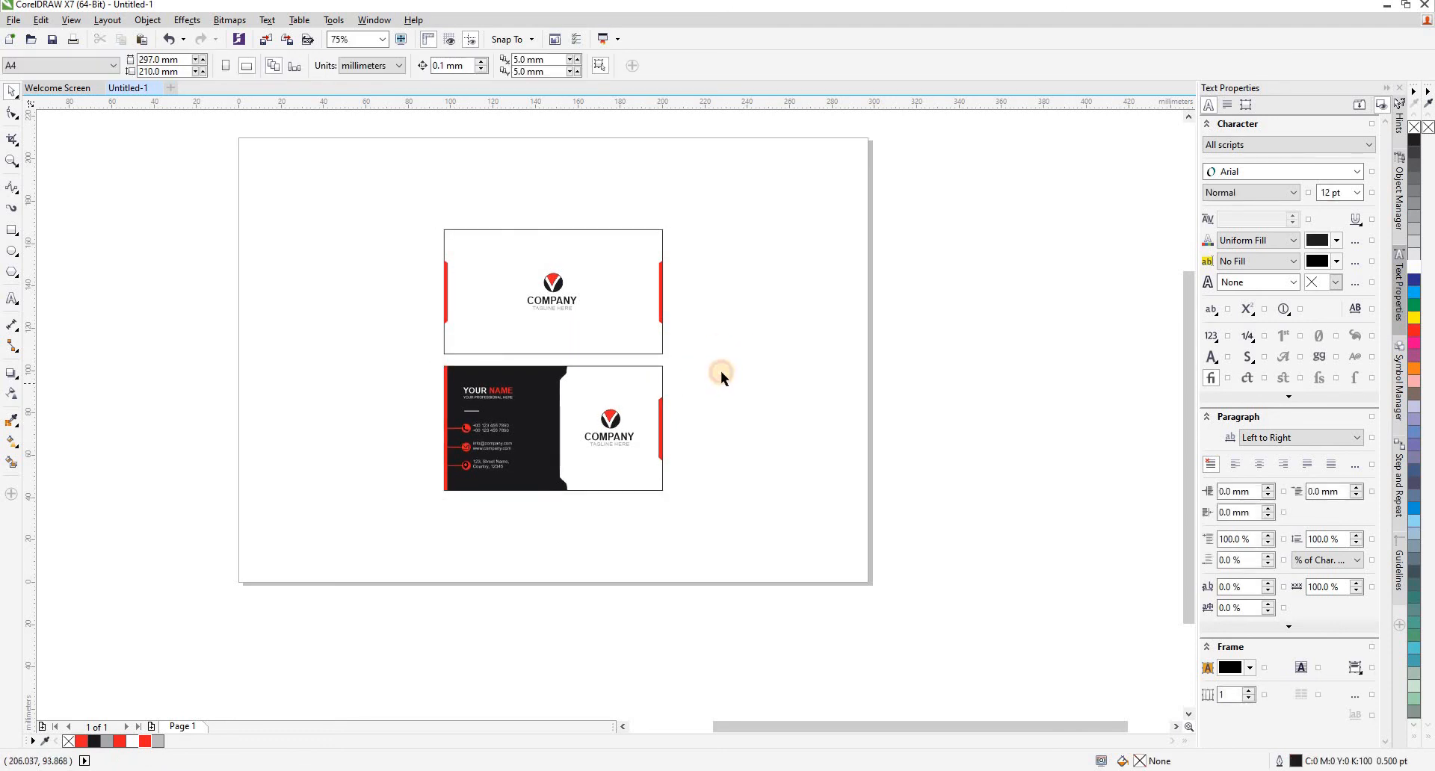
{"action": "key", "text": "F4"}
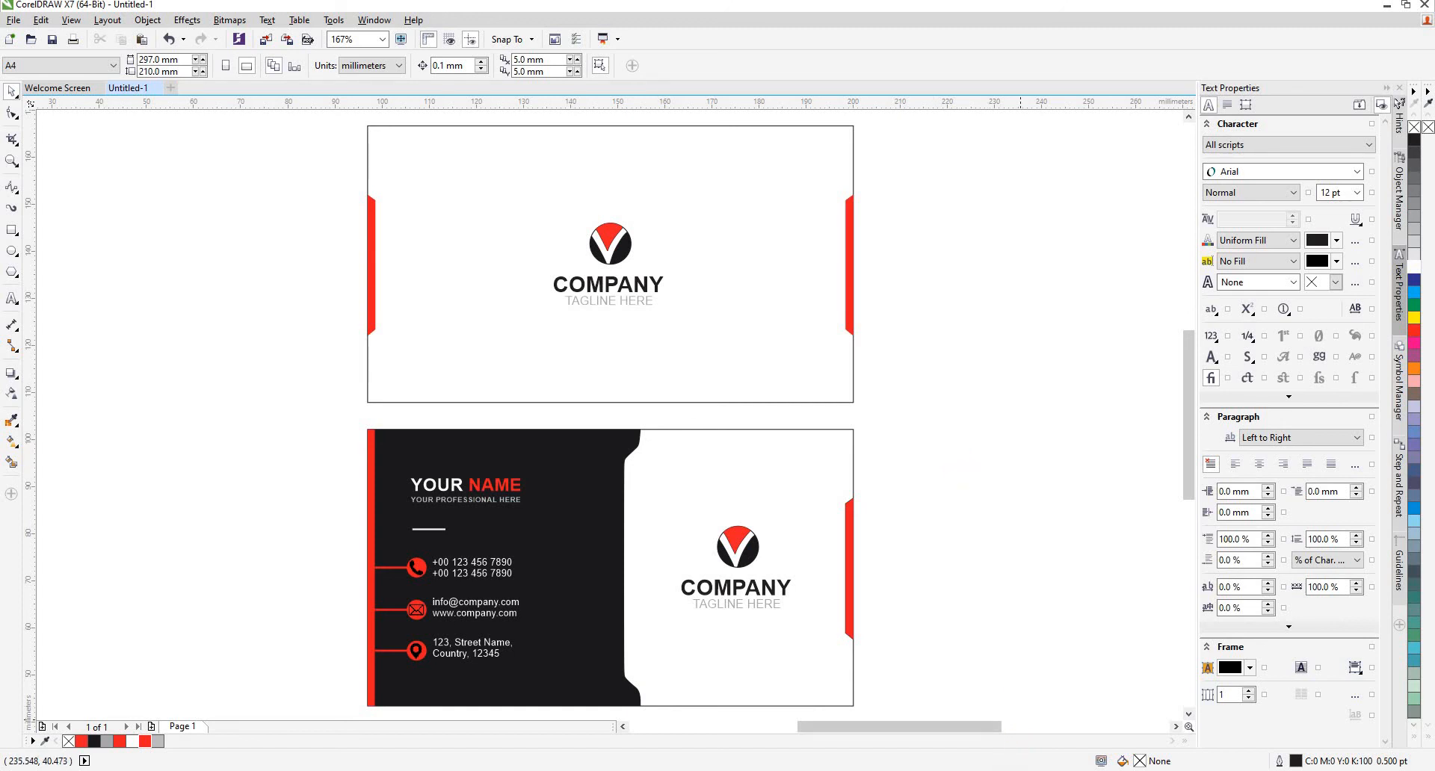
{"action": "left_click", "coordinate": [1275, 770]}
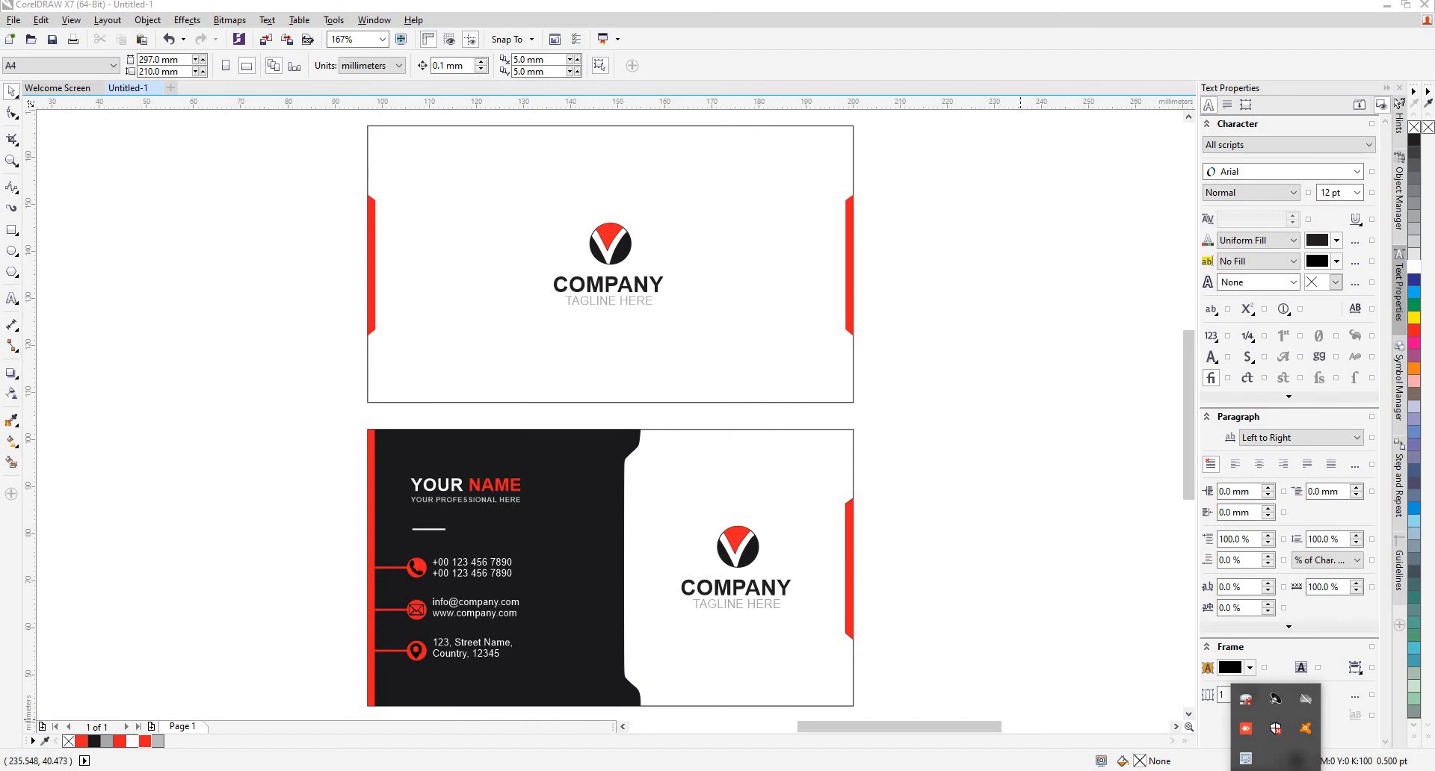
{"action": "left_click", "coordinate": [1275, 770]}
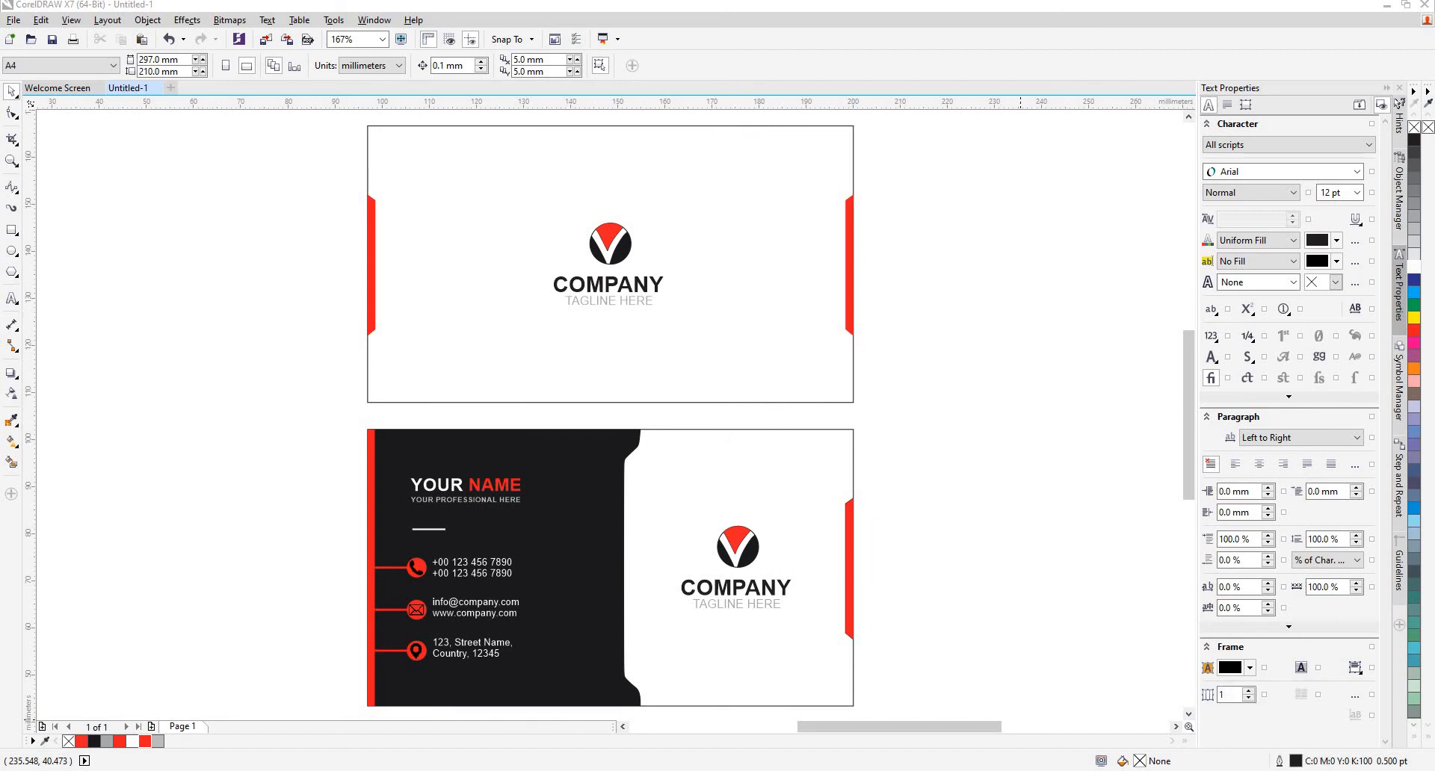